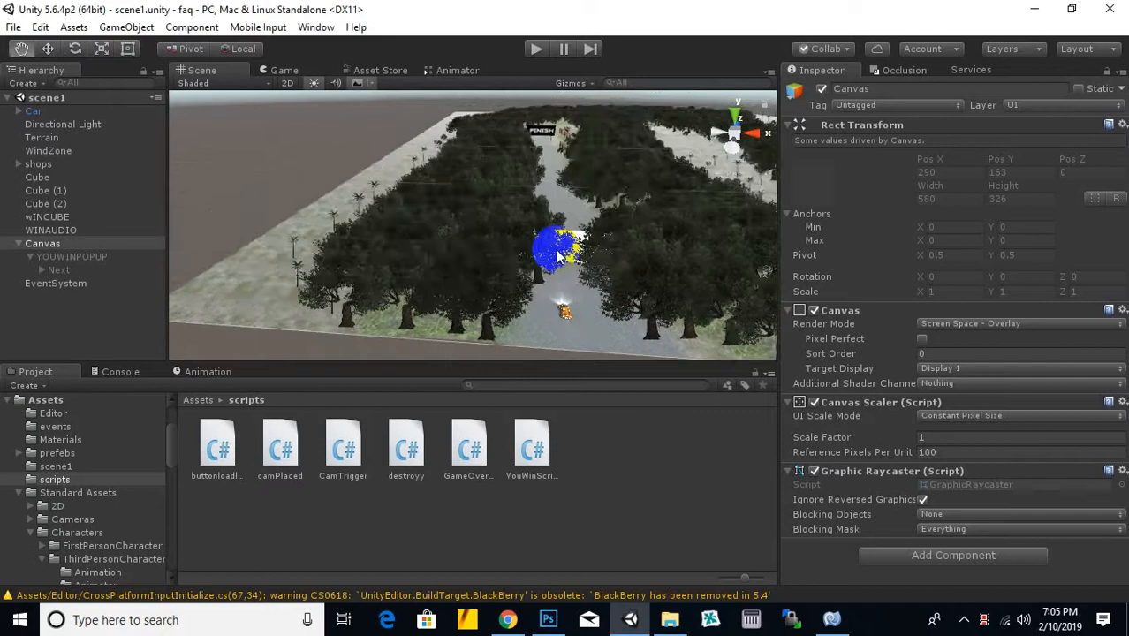
pyautogui.scroll(5, 530, 240)
pyautogui.scroll(-3, 530, 238)
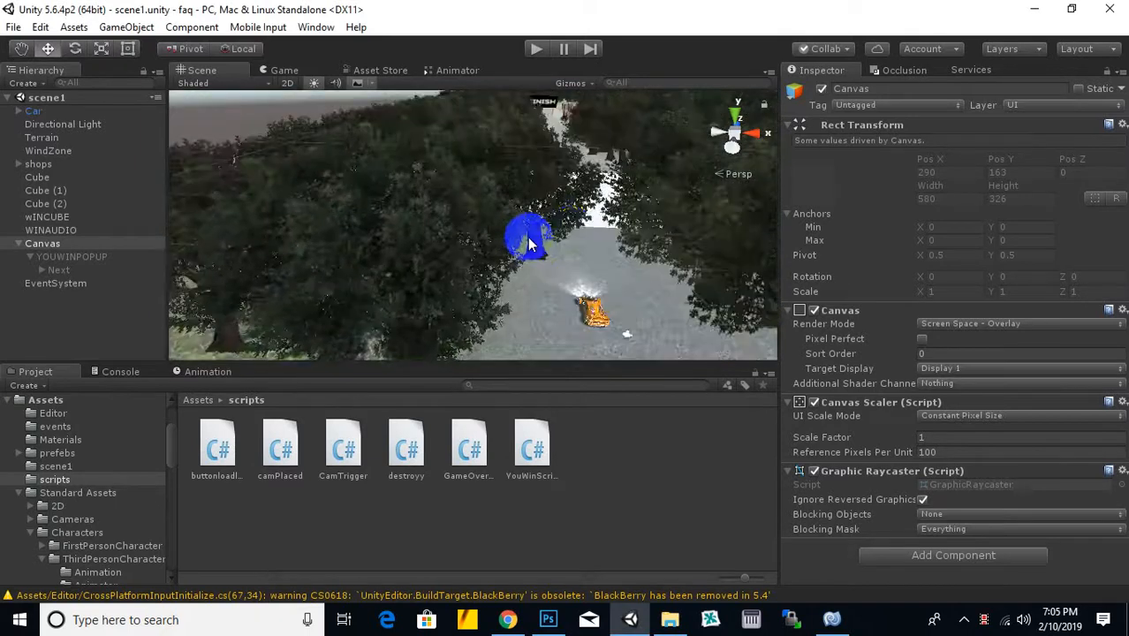
pyautogui.scroll(4, 531, 240)
pyautogui.scroll(-4, 539, 240)
pyautogui.scroll(-5, 565, 247)
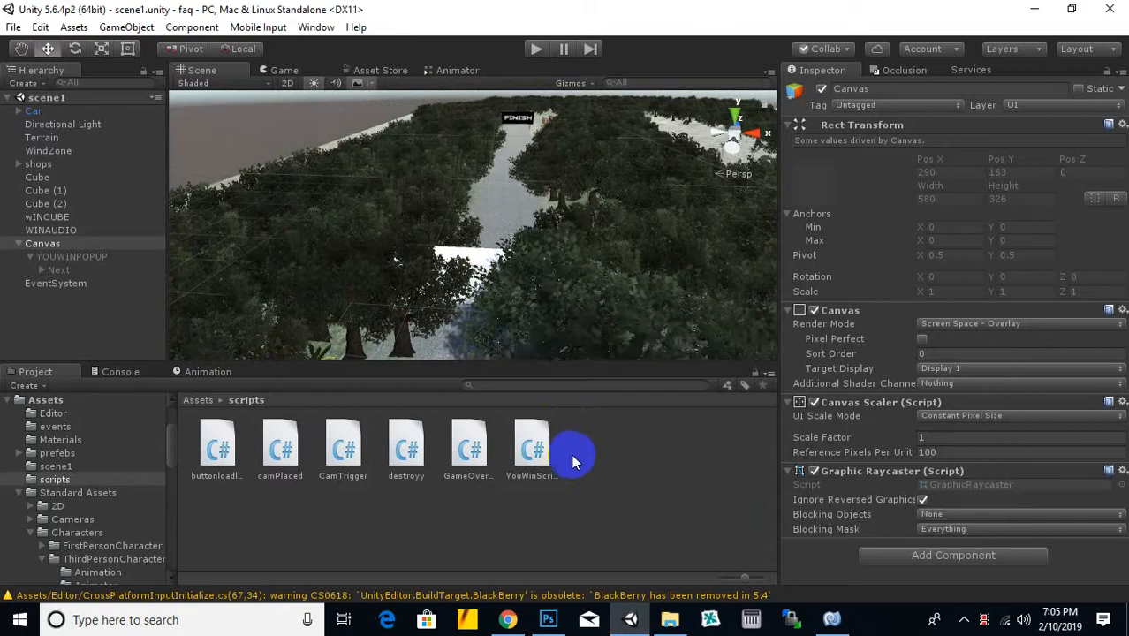
# Step: Switch to MonoDevelop and review the code in YouWinScript.cs
pyautogui.click(831, 619)
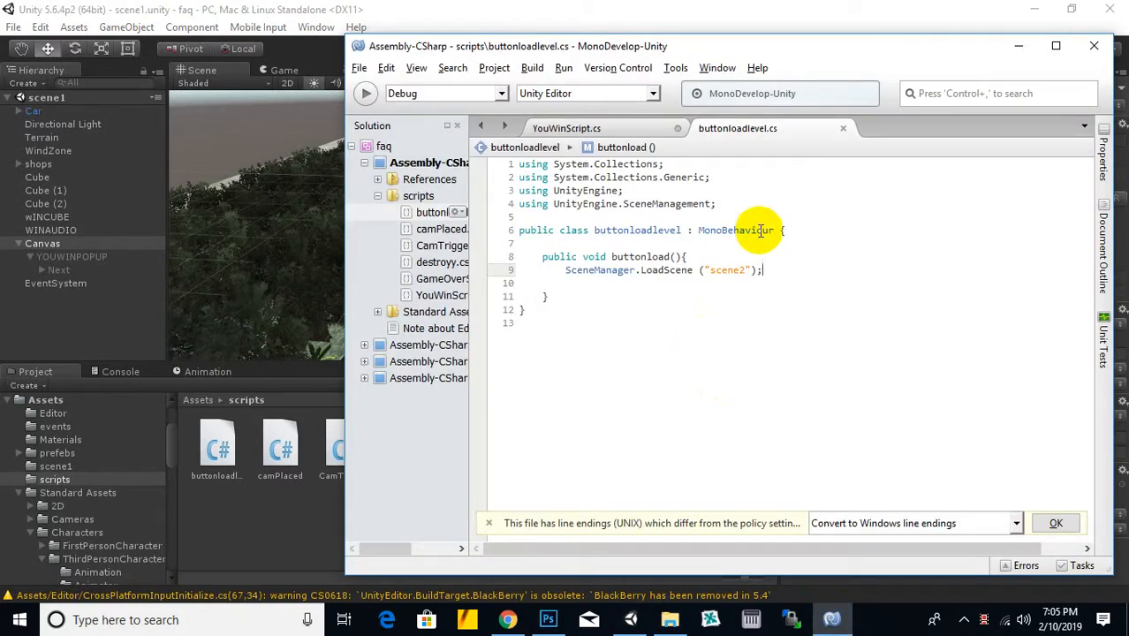
pyautogui.click(625, 128)
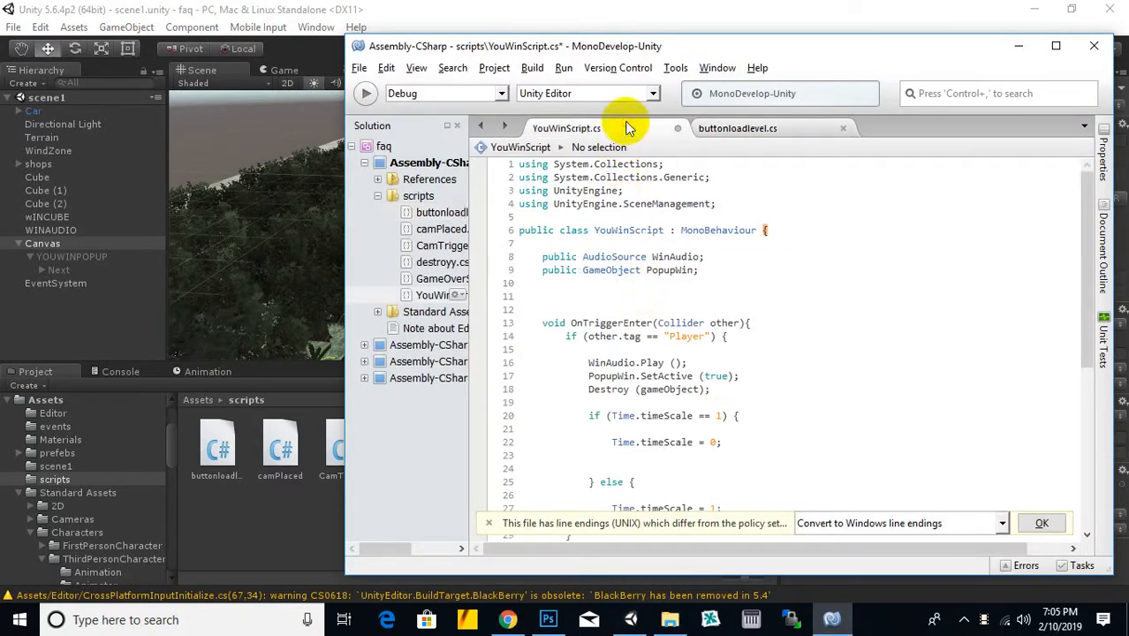
pyautogui.click(657, 334)
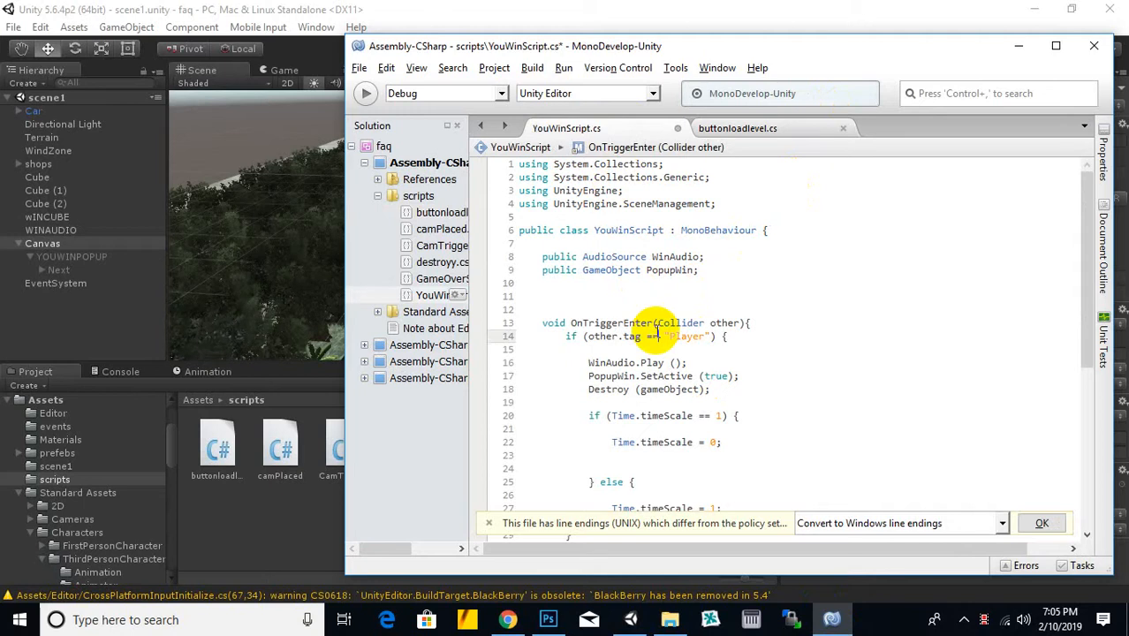
pyautogui.hotkey('ctrl', 'a')
# Step: Switch back to Unity and open GameOverScript from the scripts folder for editing
pyautogui.click(263, 522)
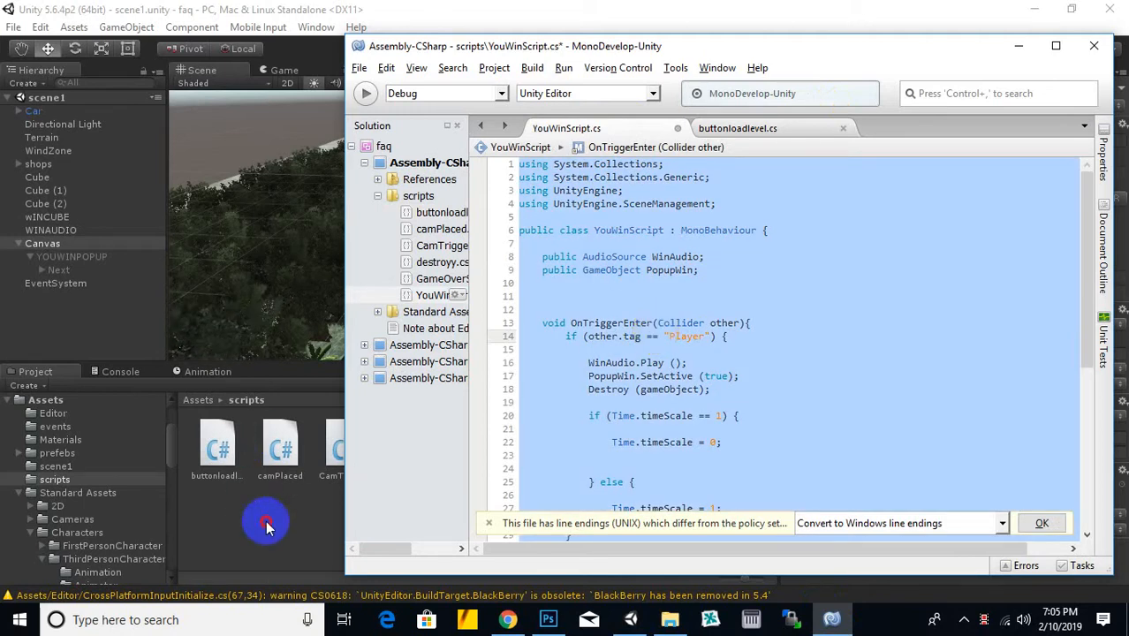
pyautogui.click(465, 458)
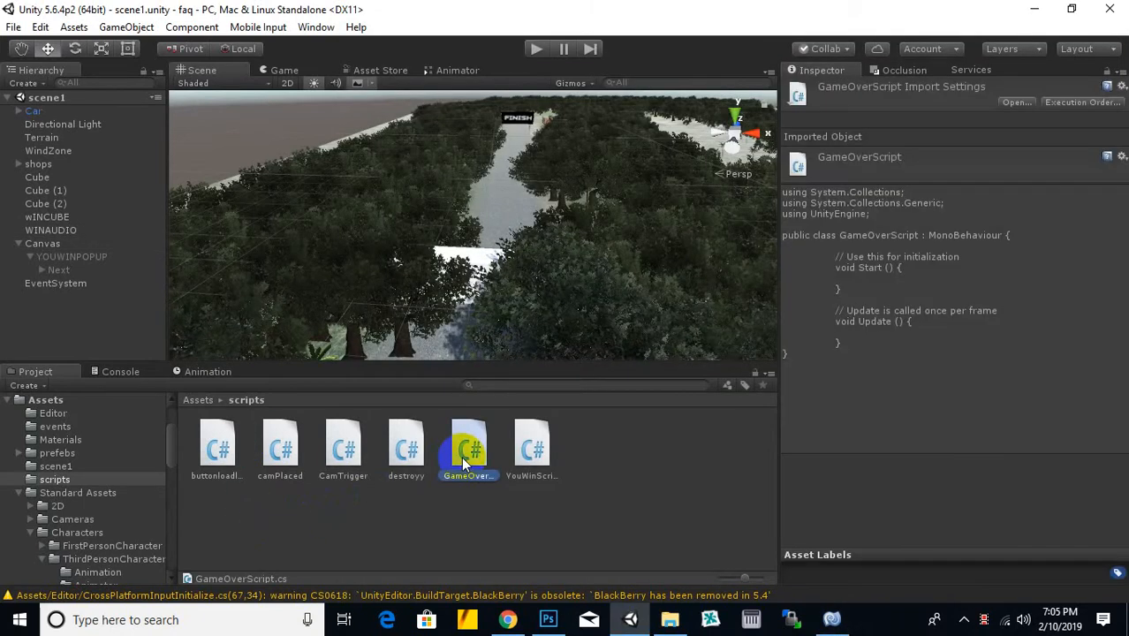
pyautogui.doubleClick(461, 457)
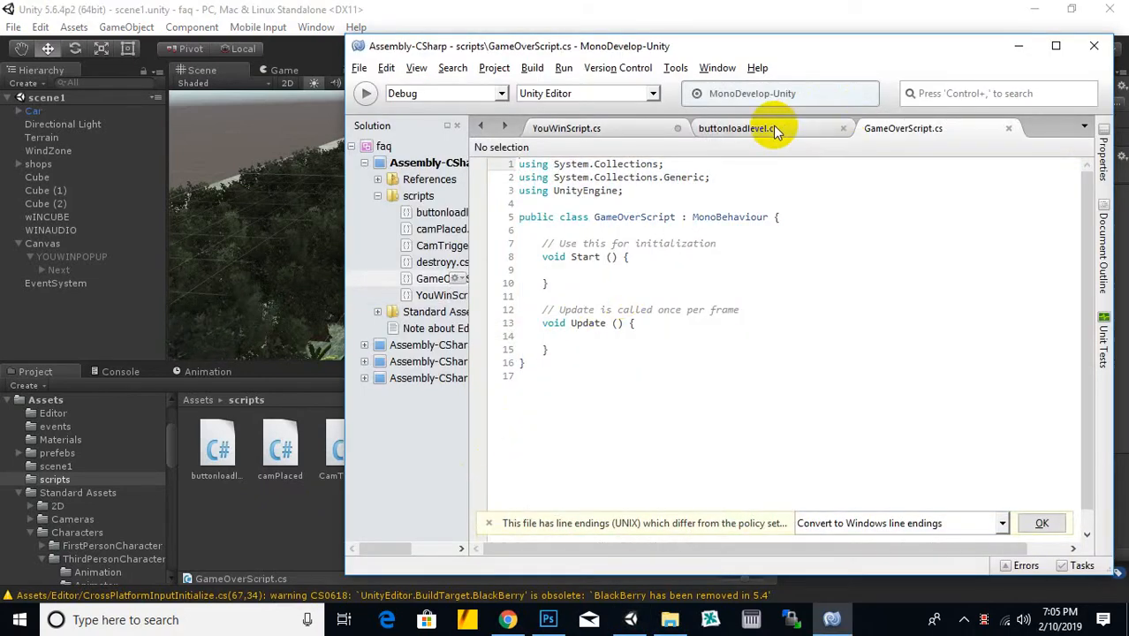
# Step: Copy the variables and OnTriggerEnter method from YouWinScript.cs and paste them over the Start and Update methods in GameOverScript.cs
pyautogui.click(567, 128)
pyautogui.click(671, 308)
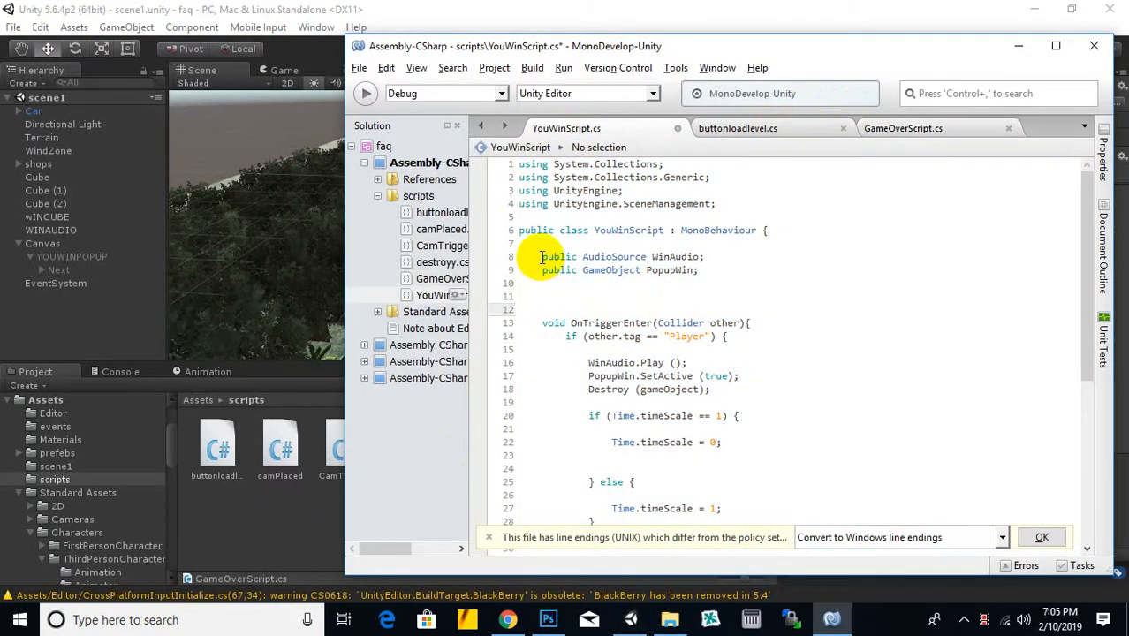
pyautogui.moveTo(541, 257); pyautogui.dragTo(691, 430)
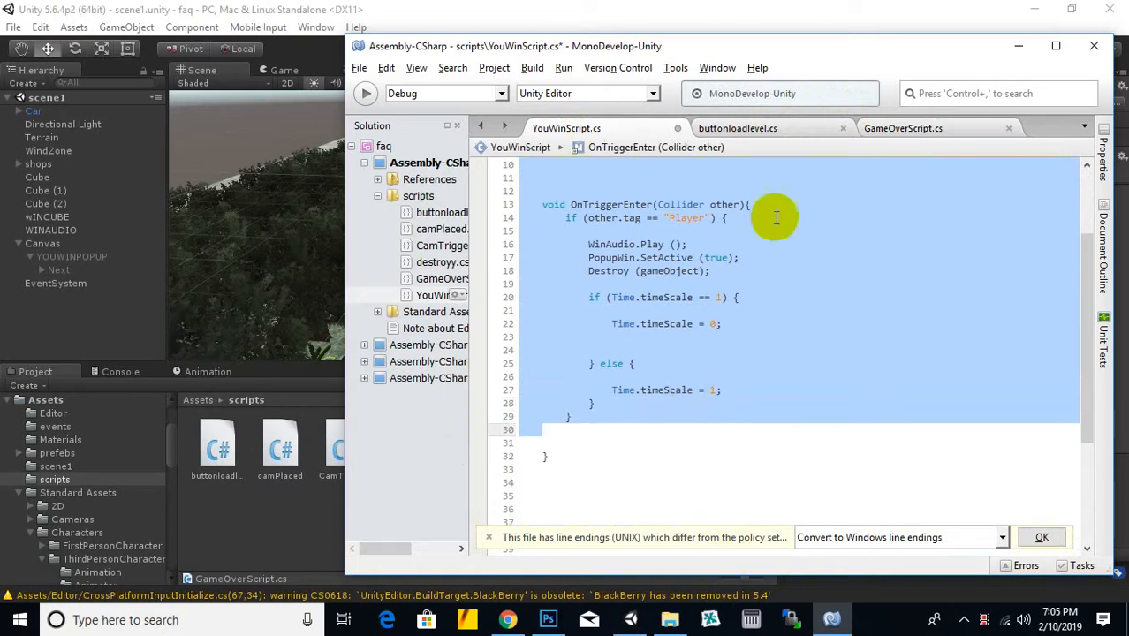
pyautogui.click(901, 130)
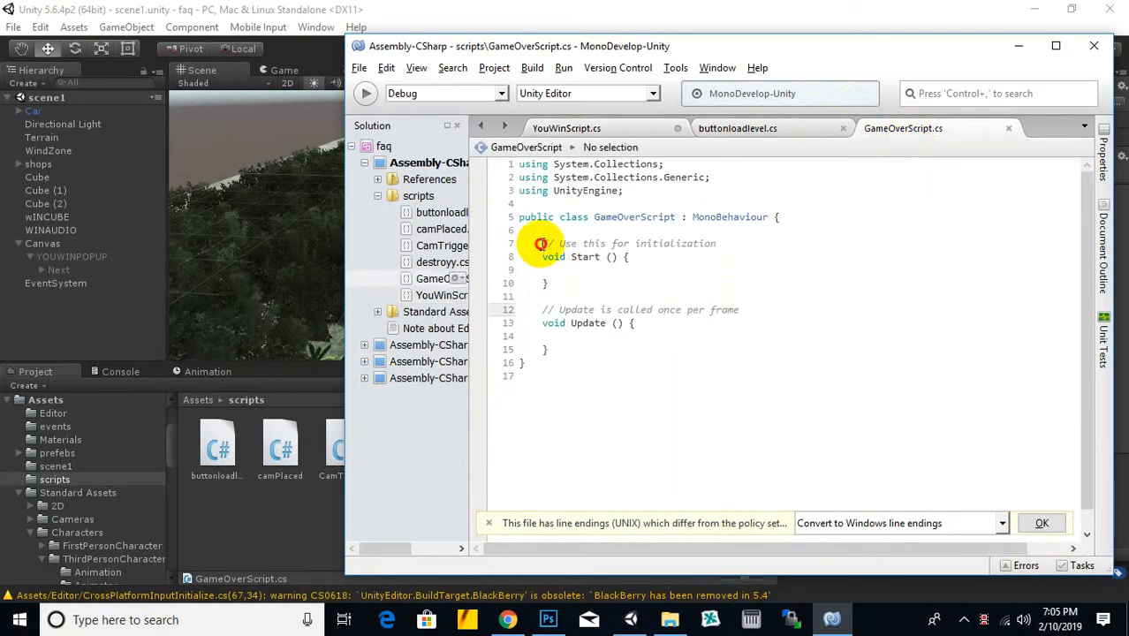
pyautogui.moveTo(540, 244); pyautogui.dragTo(612, 348)
pyautogui.hotkey('ctrl', 'v')
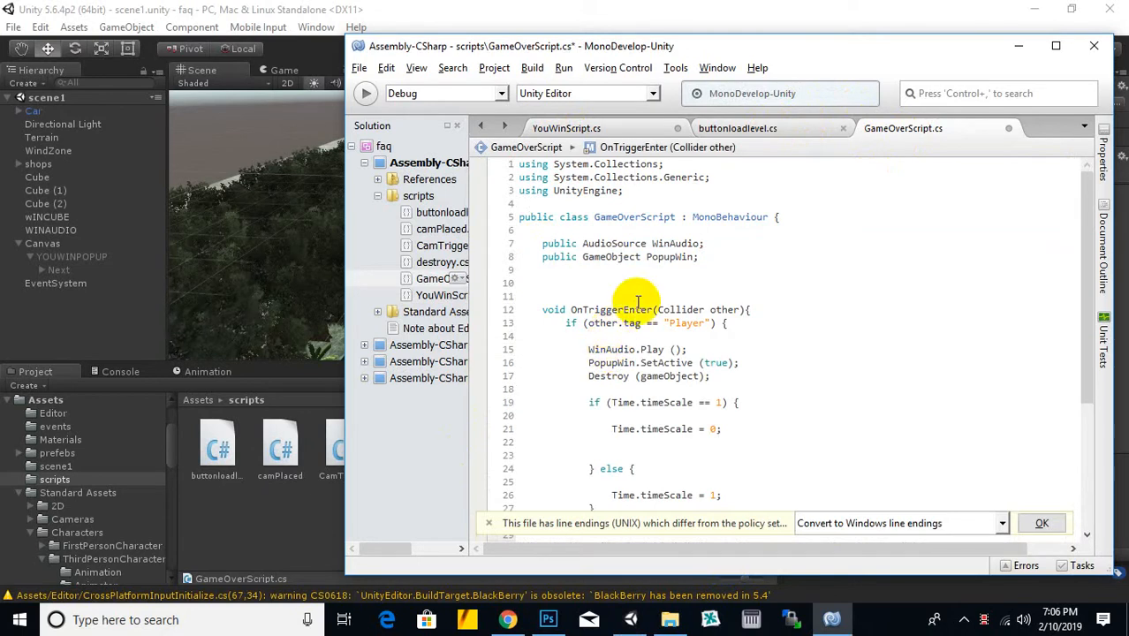
# Step: Rename the declared AudioSource variable to overAudio and the GameObject variable to Popupgameover in GameOverScript.cs
pyautogui.click(658, 256)
pyautogui.click(654, 244)
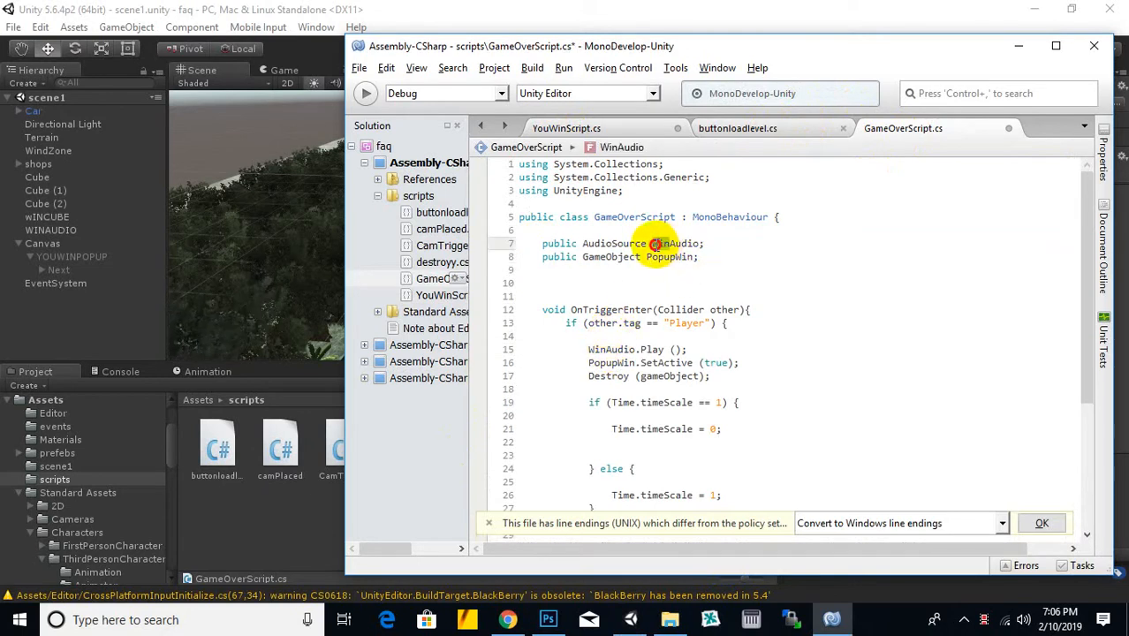
pyautogui.write('over')
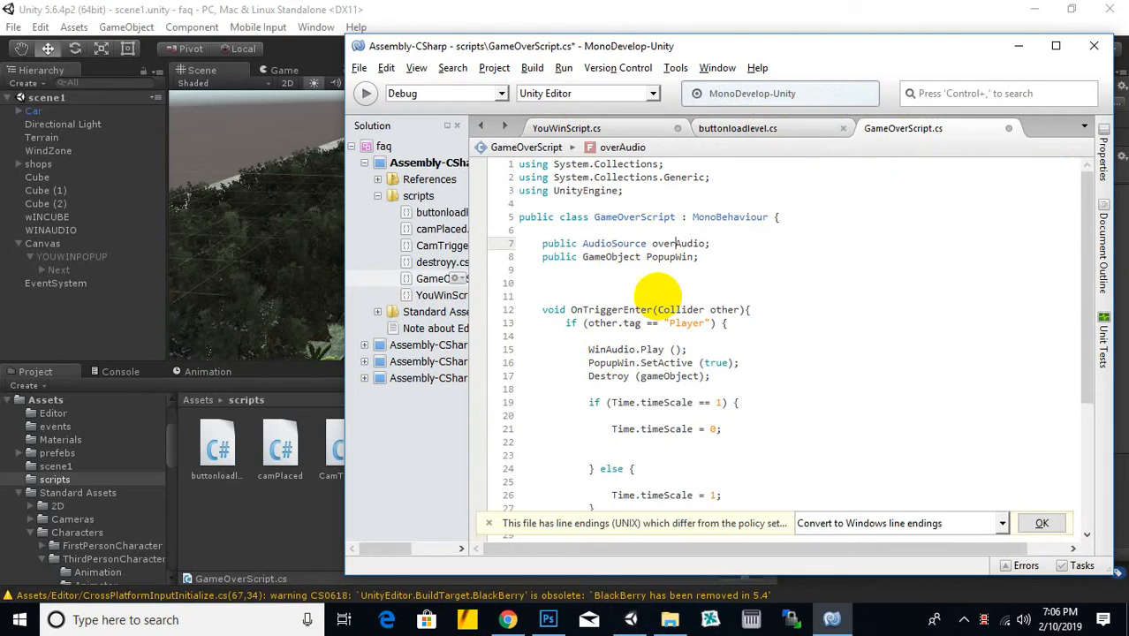
pyautogui.moveTo(674, 257); pyautogui.dragTo(698, 257)
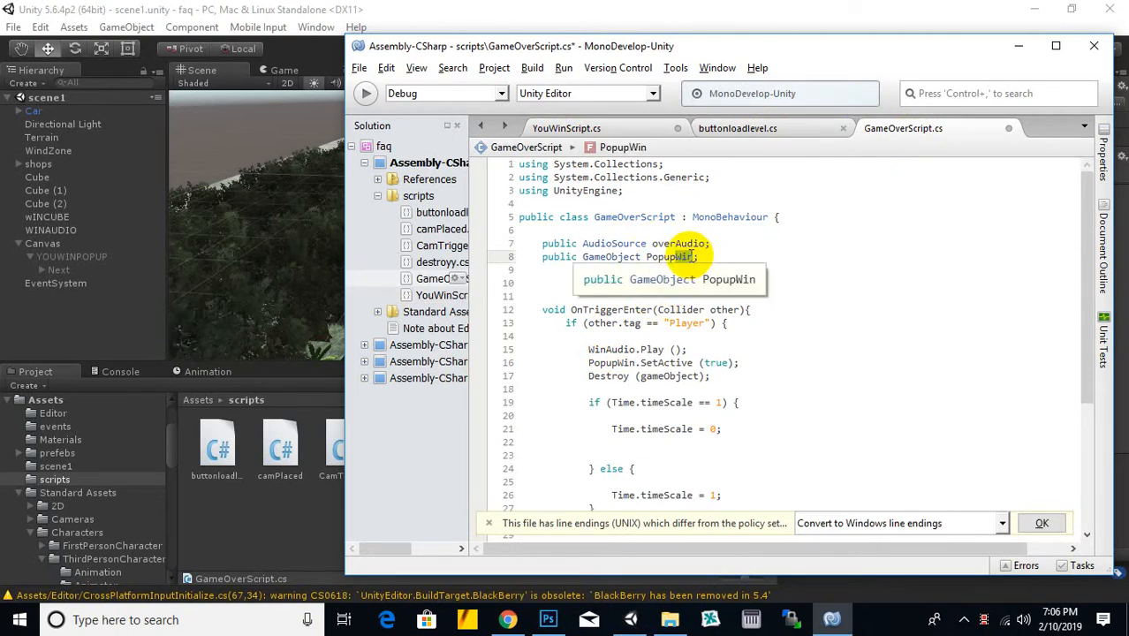
pyautogui.write('gameover')
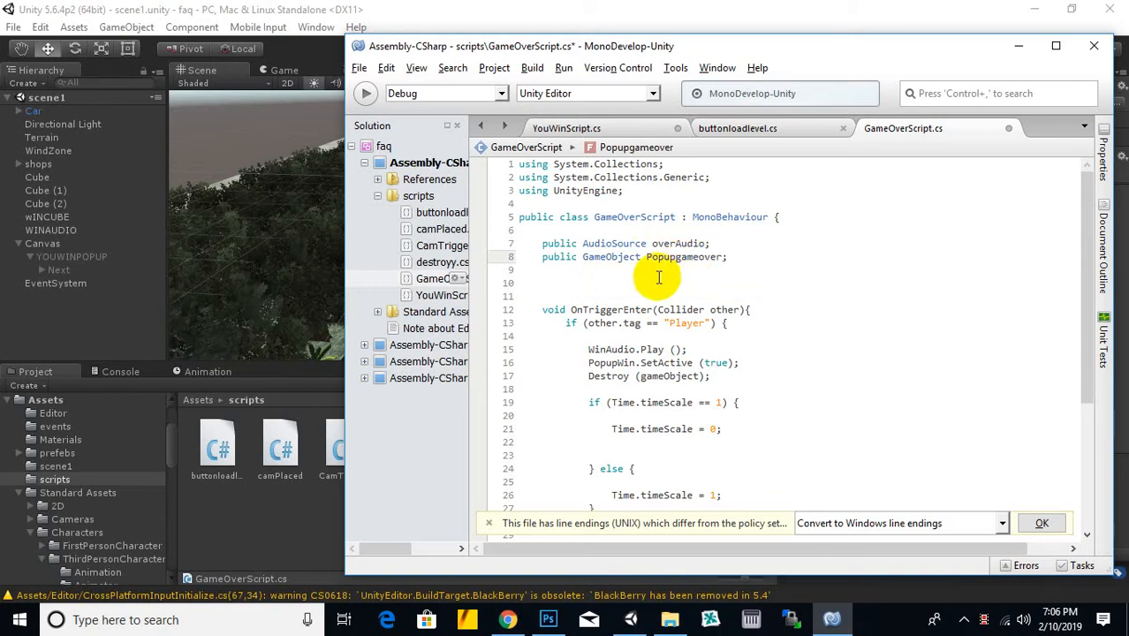
# Step: Change WinAudio to overAudio in the Play call inside OnTriggerEnter and save GameOverScript.cs
pyautogui.scroll(-2, 685, 292)
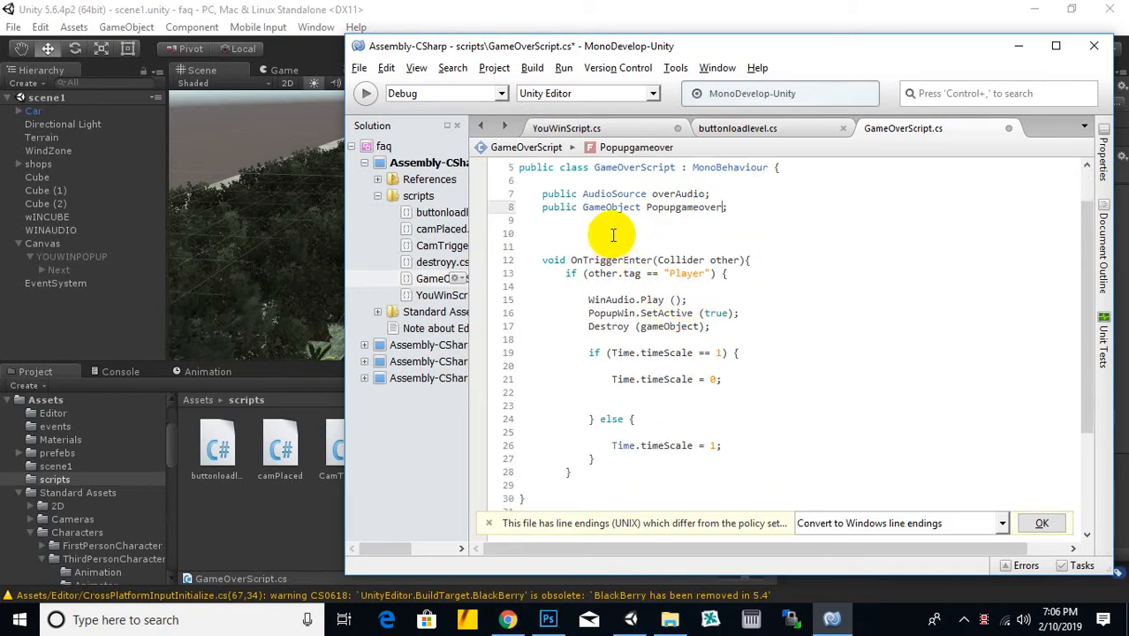
pyautogui.click(626, 260)
pyautogui.scroll(-2, 646, 320)
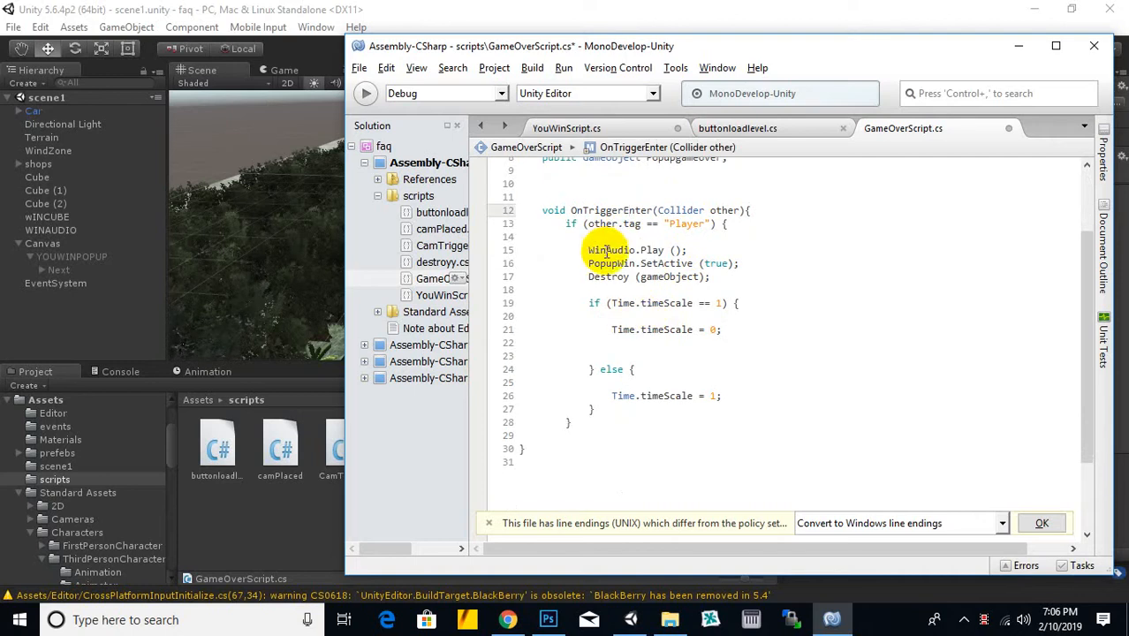
pyautogui.moveTo(588, 250); pyautogui.dragTo(607, 250)
pyautogui.scroll(2, 707, 251)
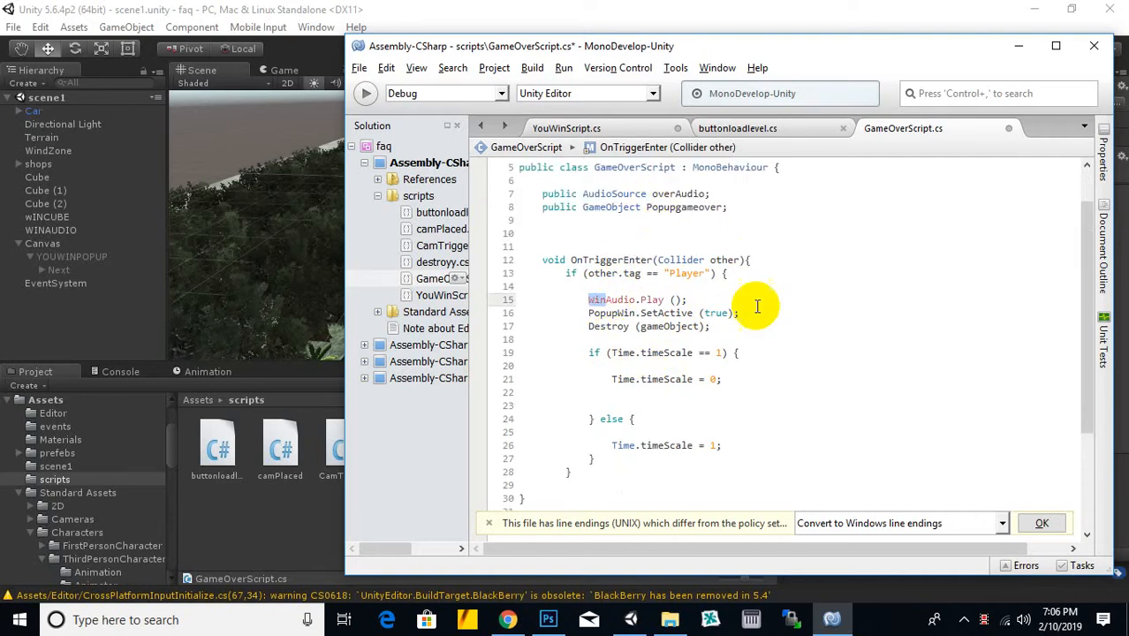
pyautogui.write('over')
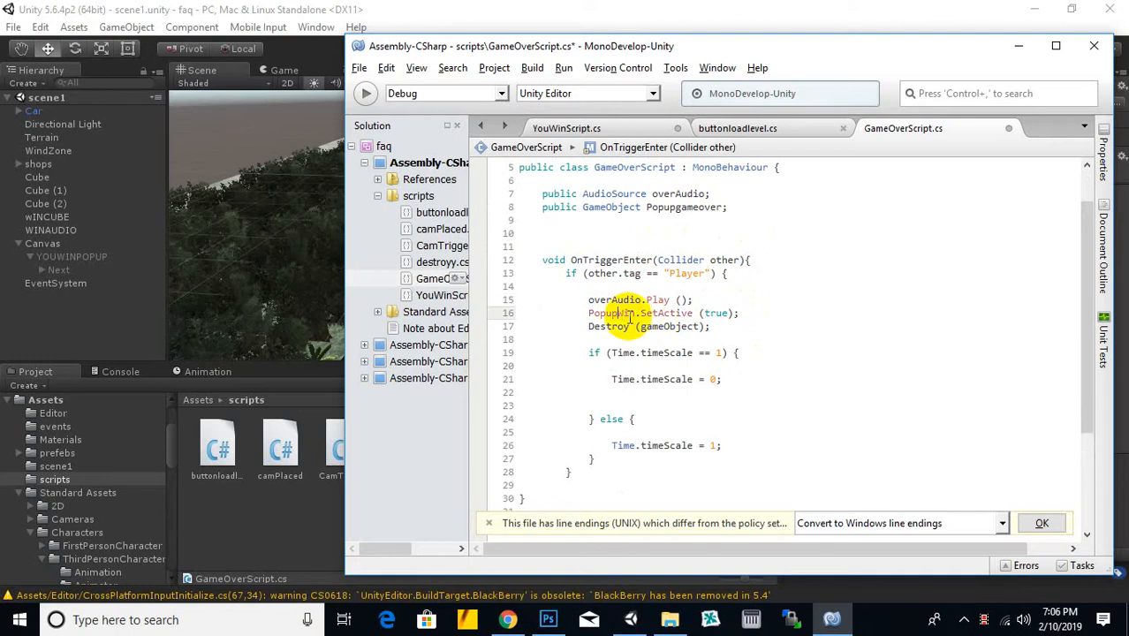
pyautogui.click(677, 193)
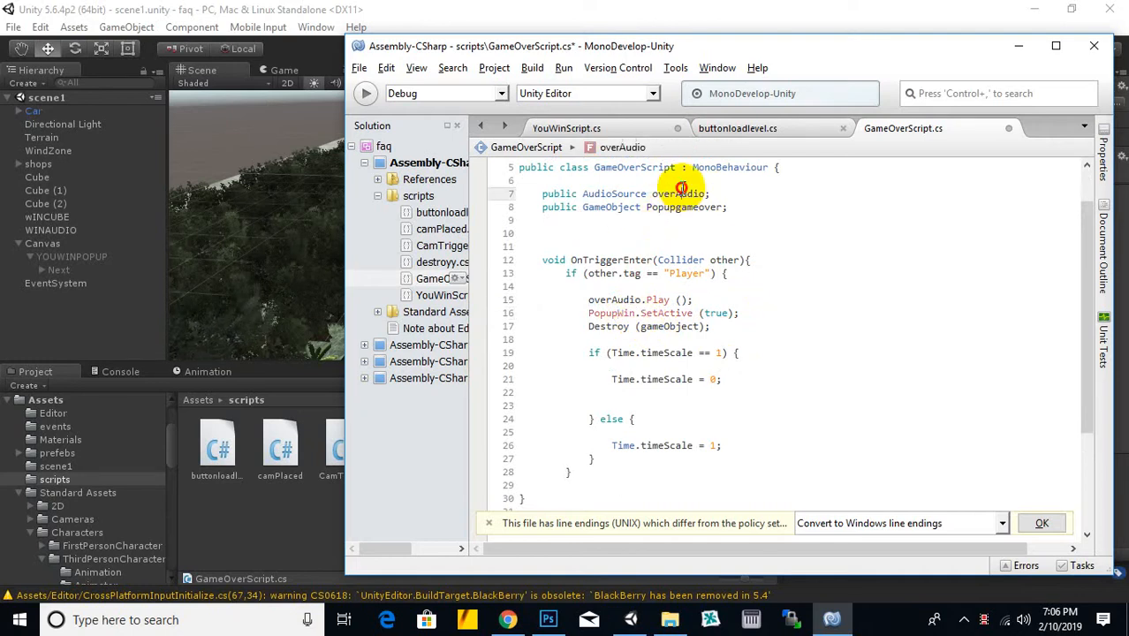
pyautogui.click(654, 298)
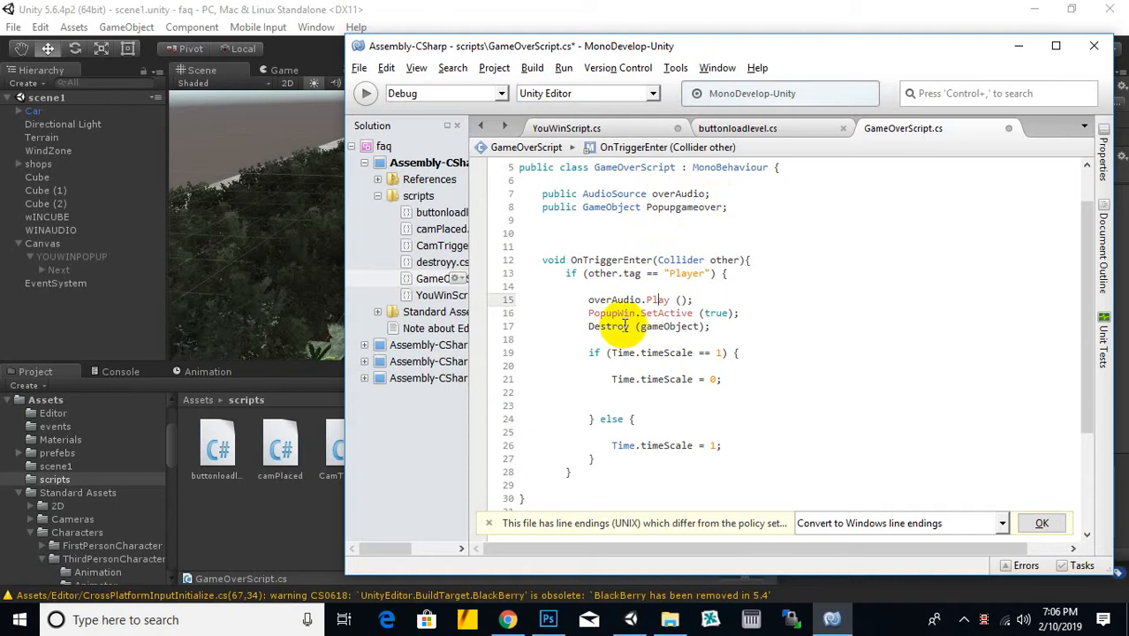
pyautogui.click(630, 314)
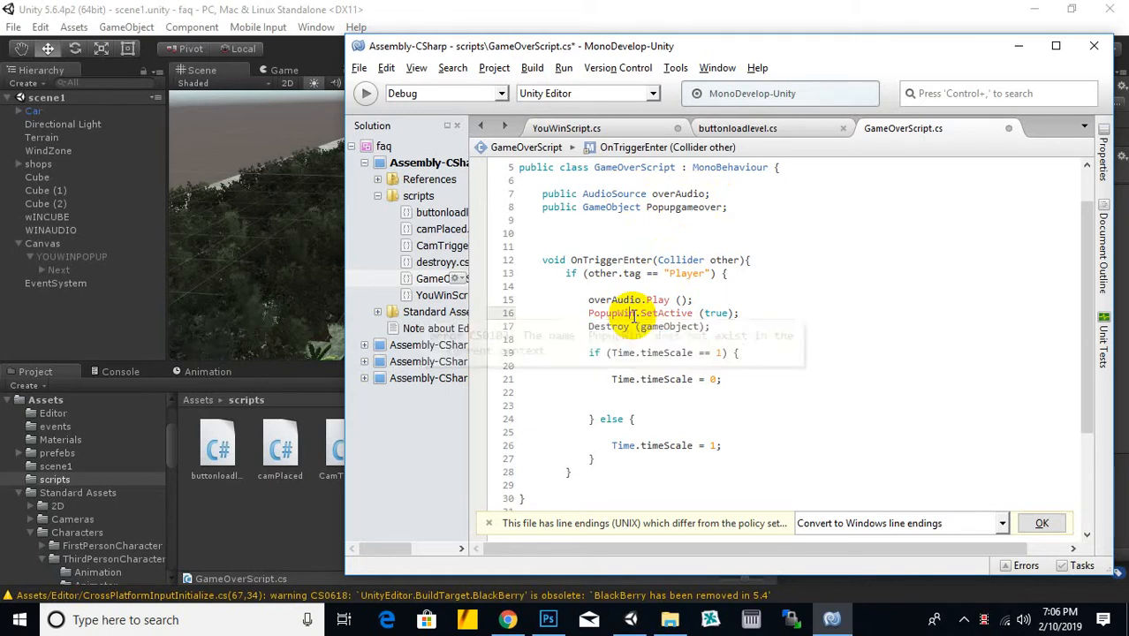
pyautogui.scroll(2, 707, 283)
pyautogui.click(657, 190)
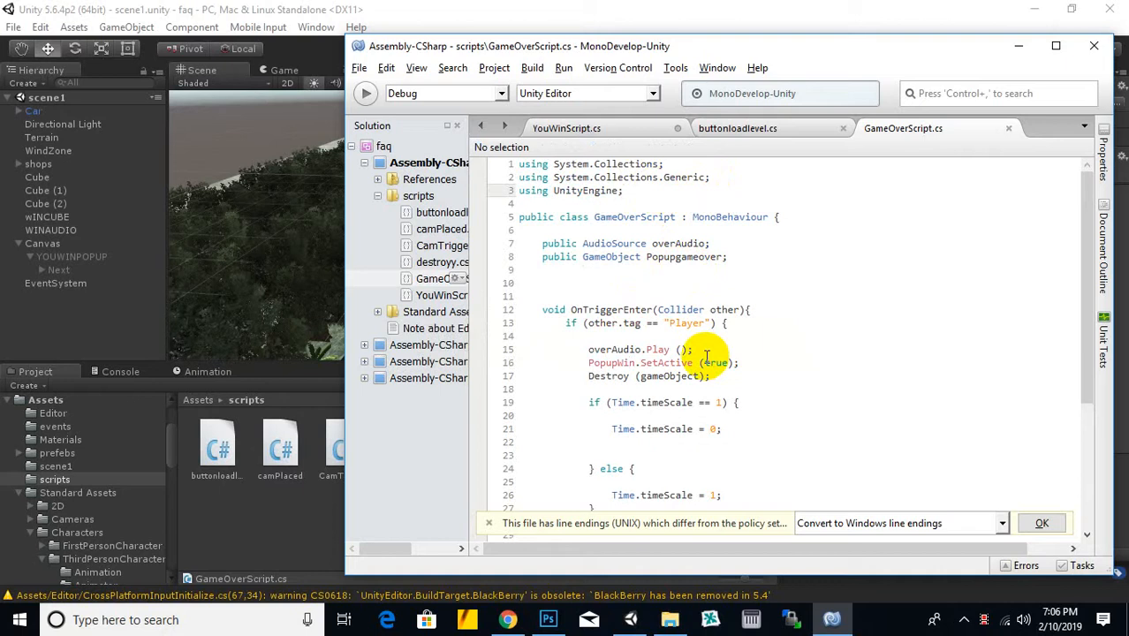
# Step: Retype the audio statement in OnTriggerEnter as overAudio.Play ();, using the suggested Play method
pyautogui.moveTo(694, 350); pyautogui.dragTo(585, 351)
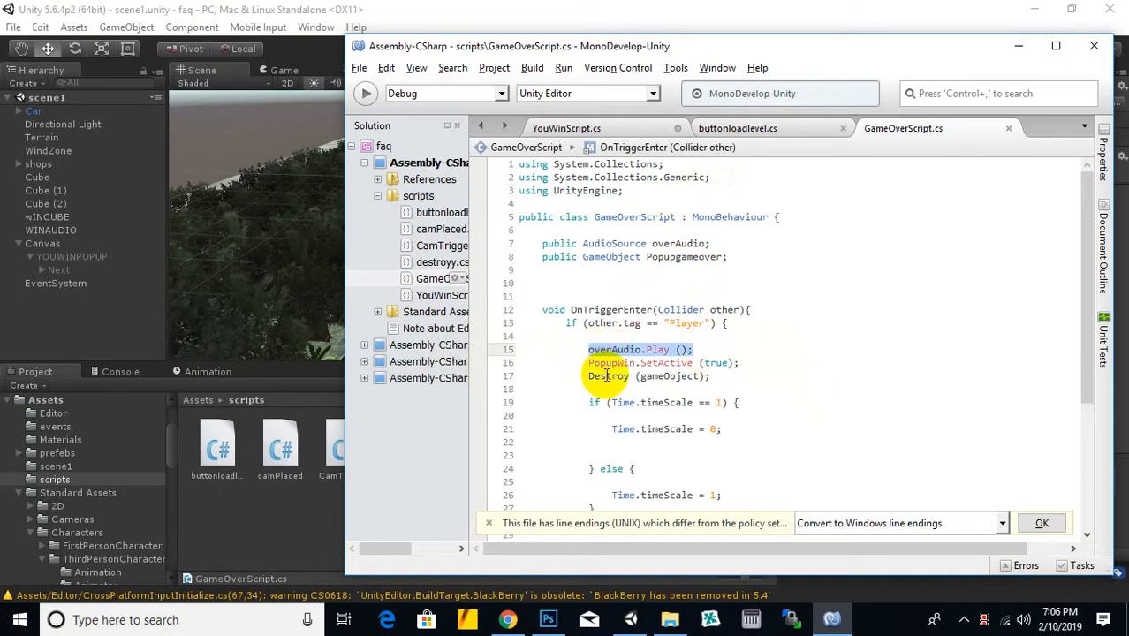
pyautogui.write('over')
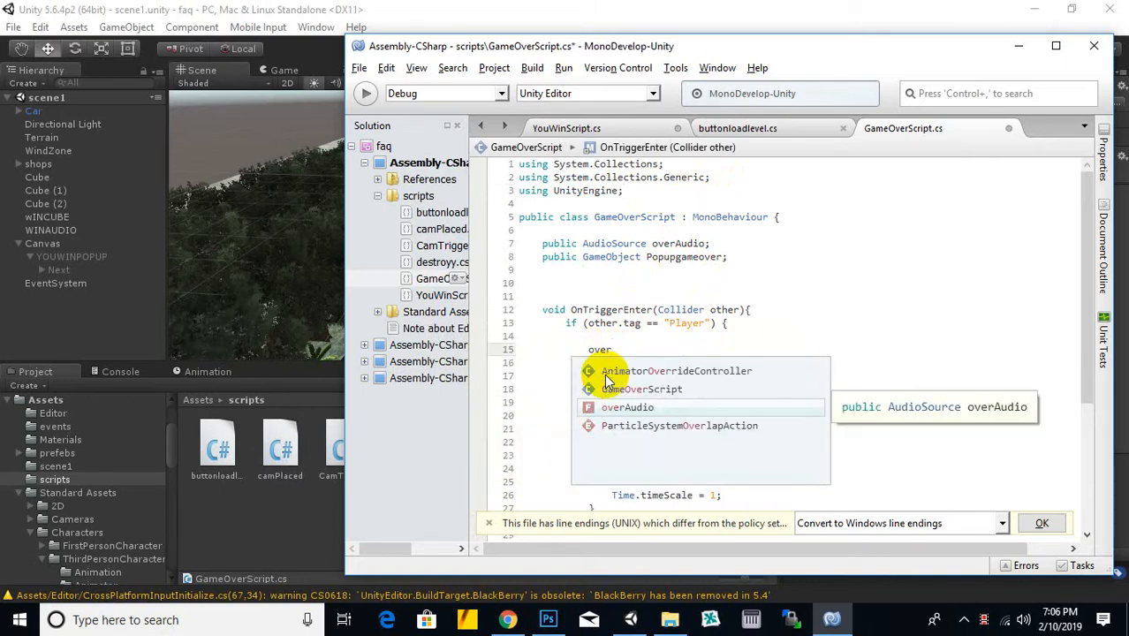
pyautogui.write('Audio.p')
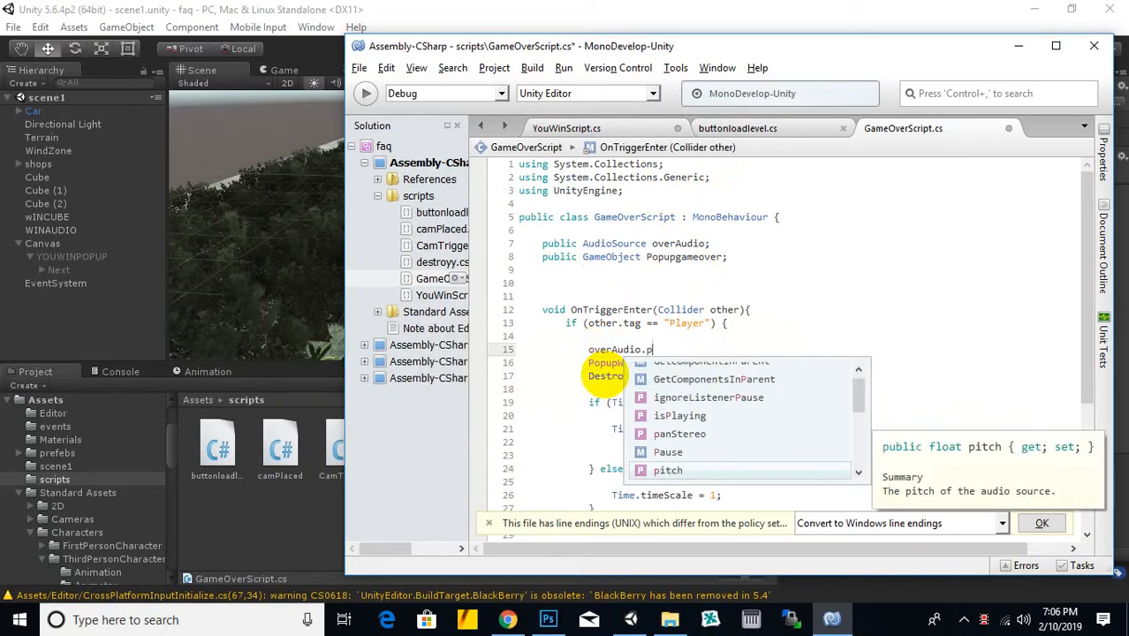
pyautogui.write('lay')
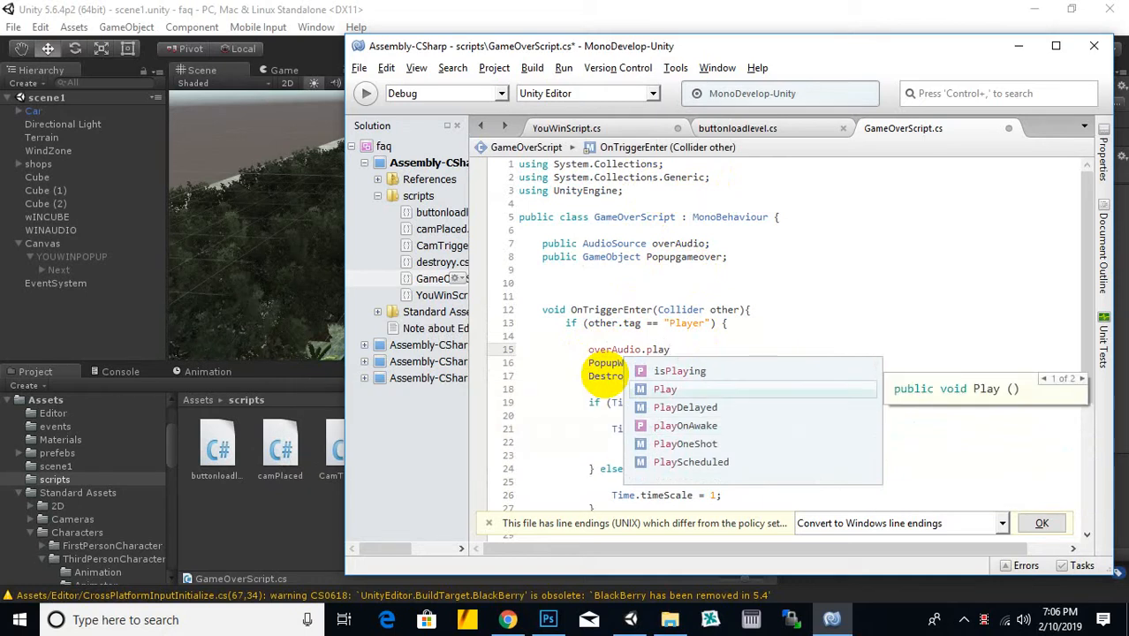
pyautogui.doubleClick(693, 389)
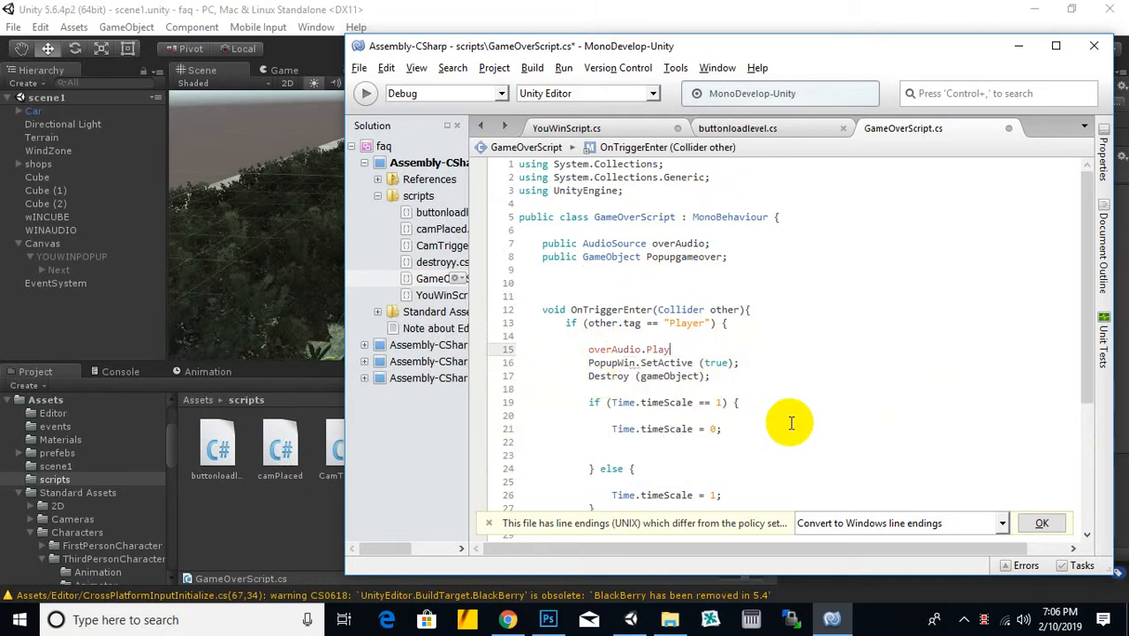
pyautogui.write('(')
pyautogui.press('Return')
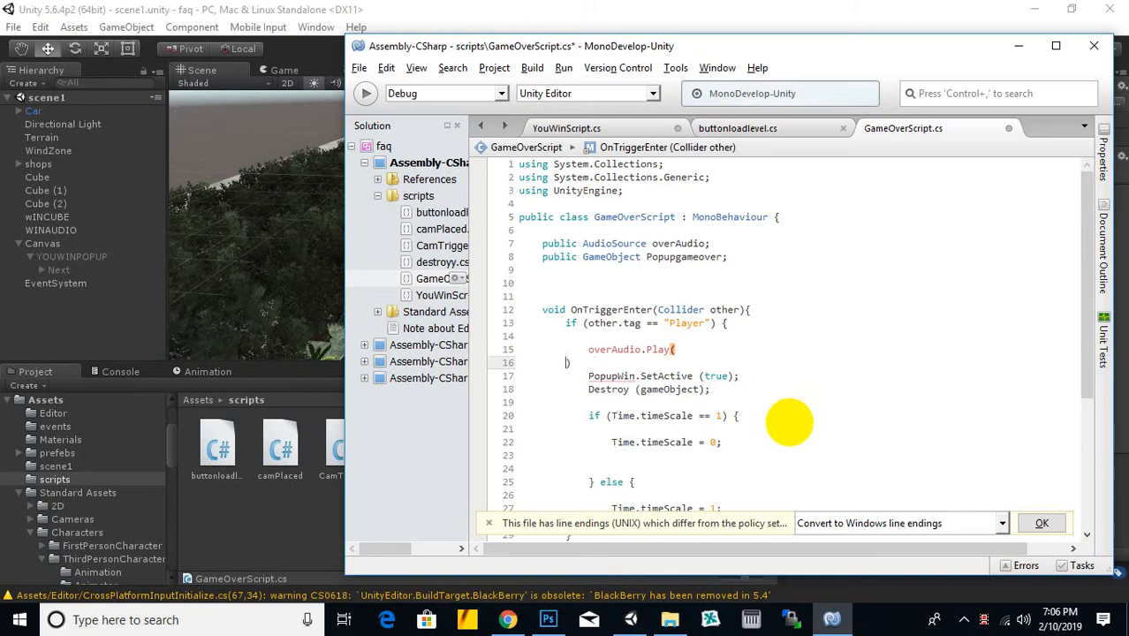
pyautogui.press('BackSpace')
pyautogui.press('BackSpace')
pyautogui.press('BackSpace')
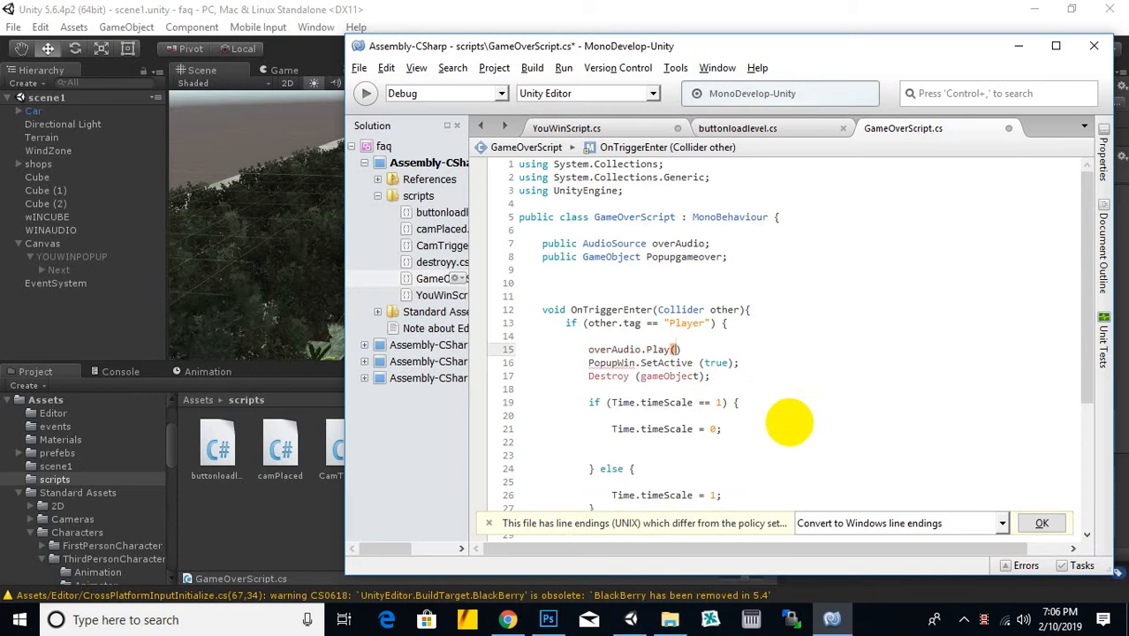
pyautogui.write(';')
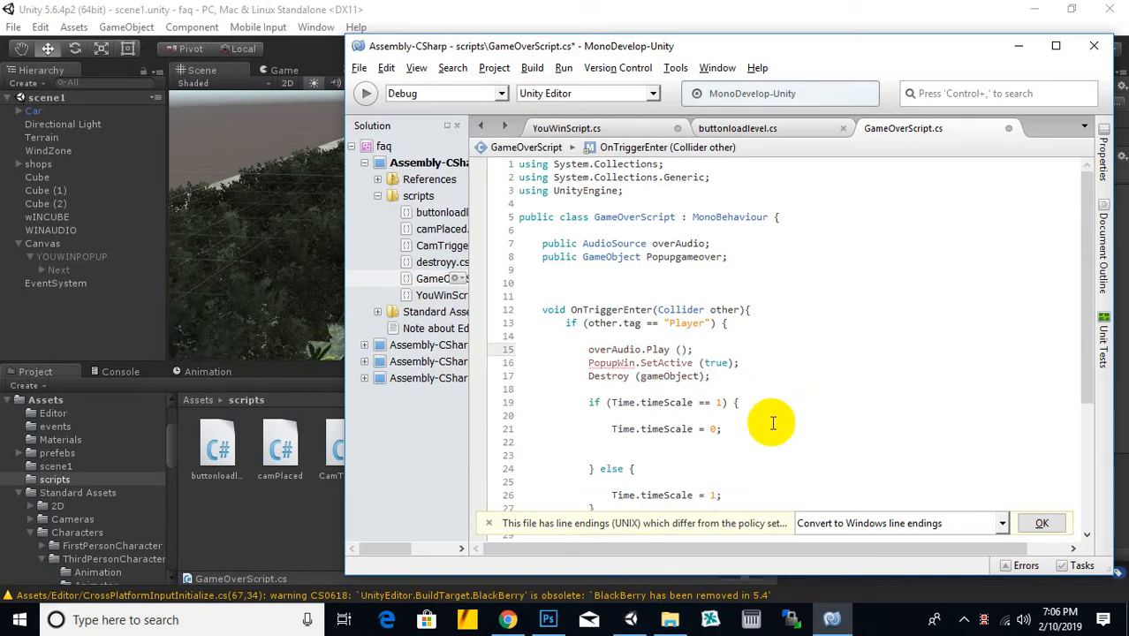
# Step: Save GameOverScript.cs with the retyped audio statement
pyautogui.click(726, 363)
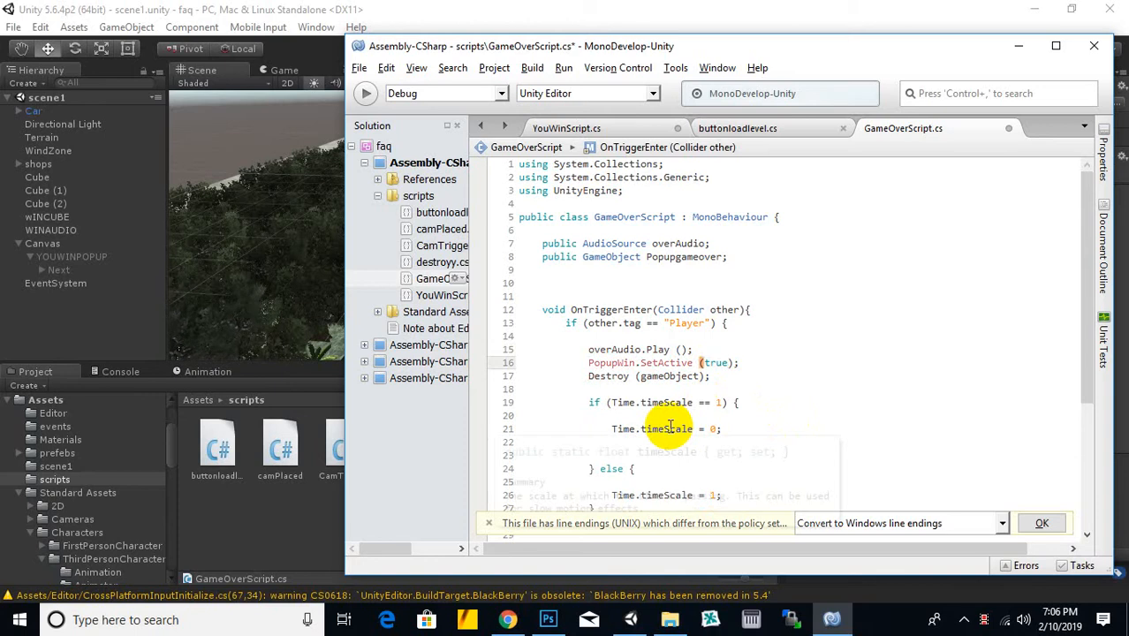
pyautogui.hotkey('ctrl', 's')
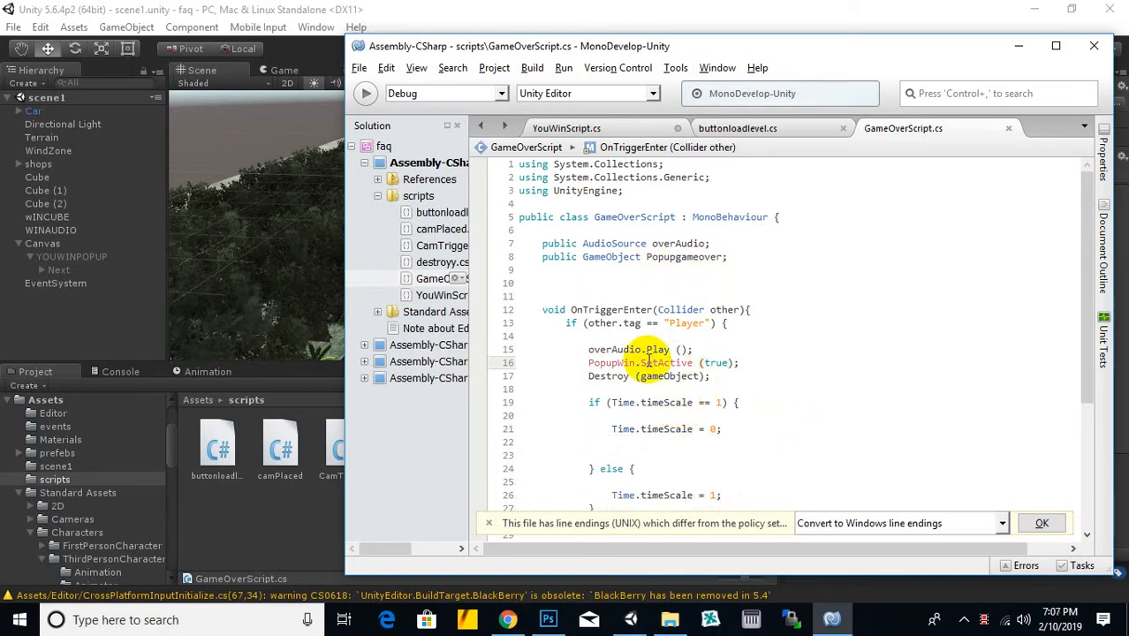
pyautogui.click(679, 350)
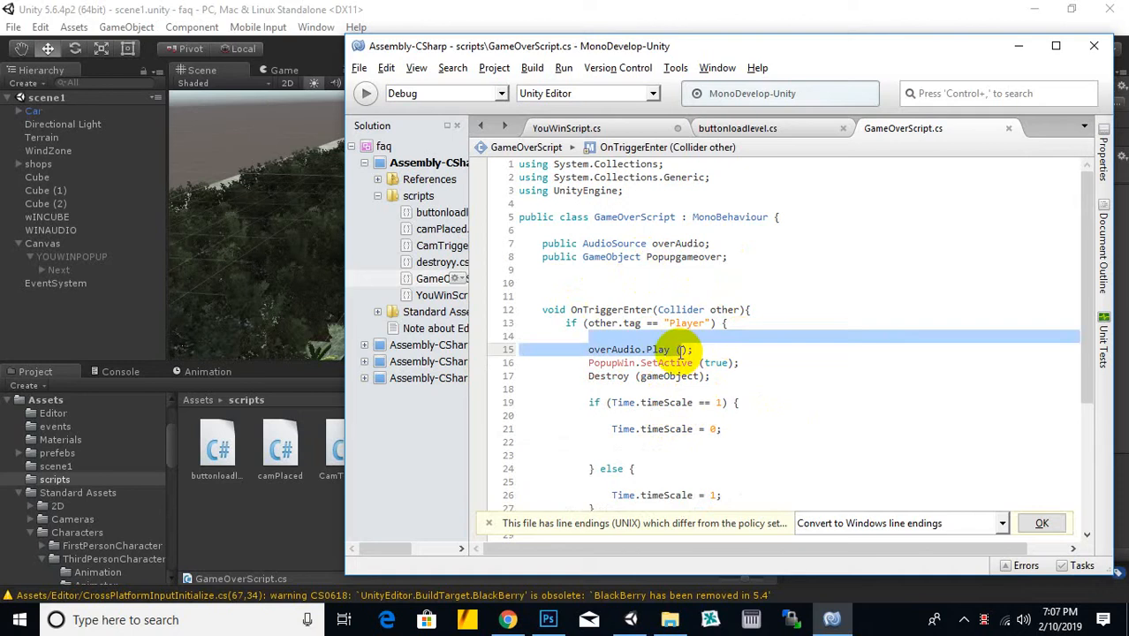
# Step: Change PopupWin to Popupgameover in the SetActive call inside OnTriggerEnter
pyautogui.click(588, 350)
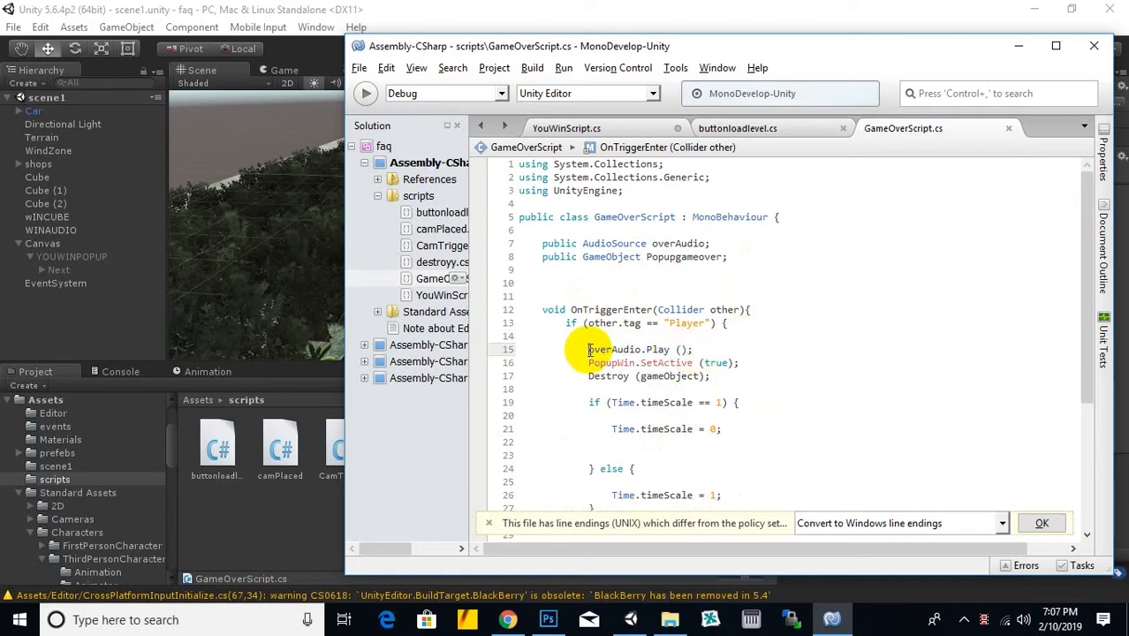
pyautogui.click(663, 363)
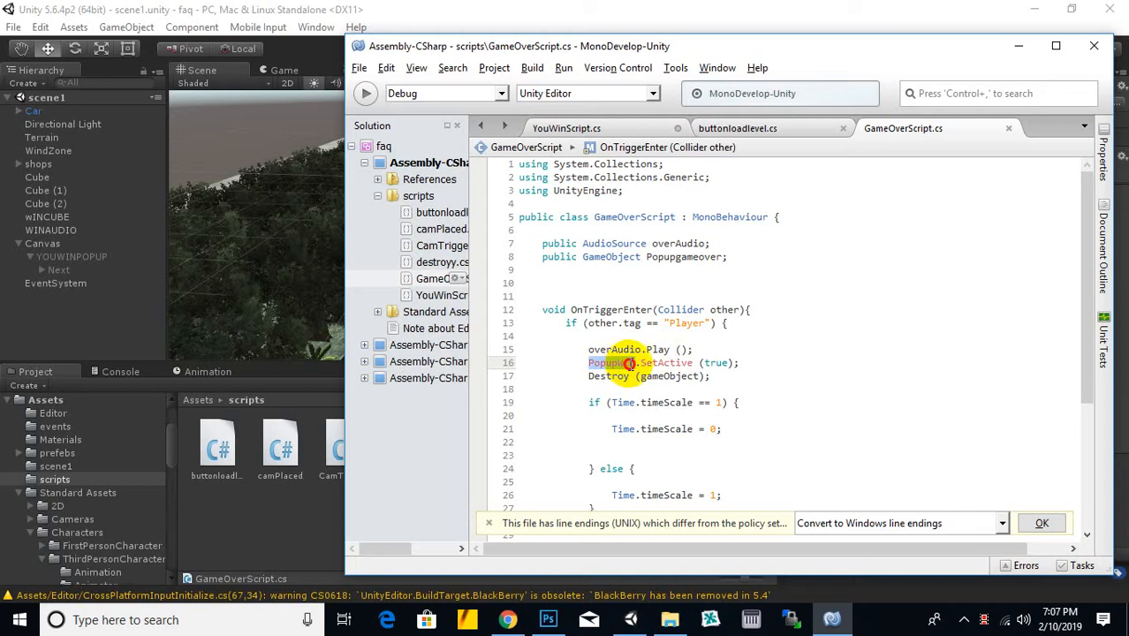
pyautogui.moveTo(633, 363); pyautogui.dragTo(618, 363)
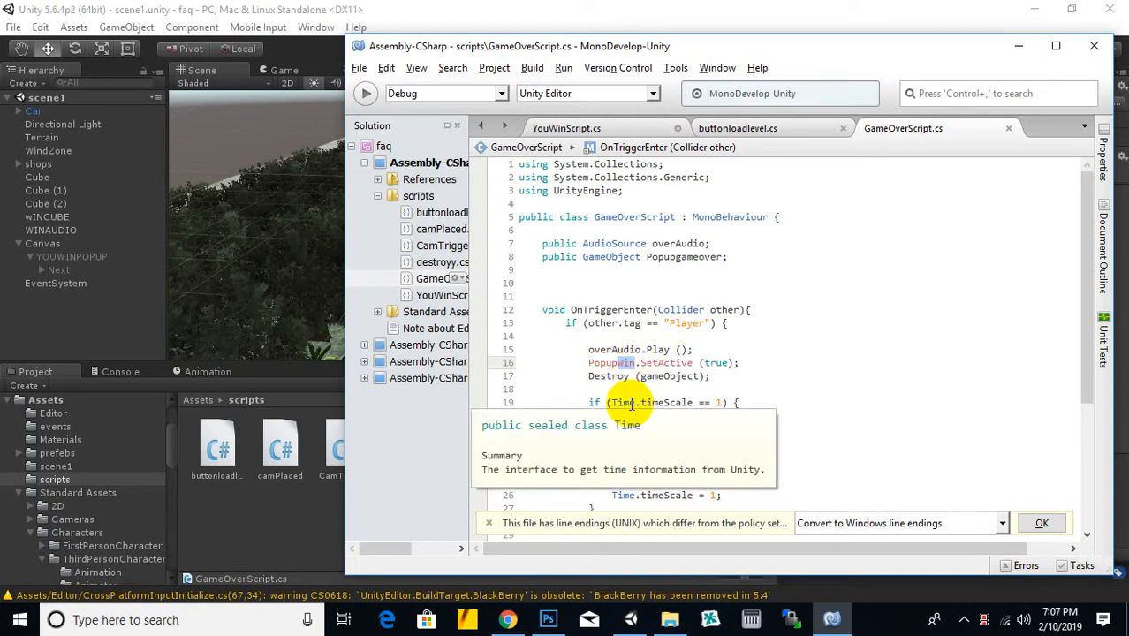
pyautogui.write('gameover')
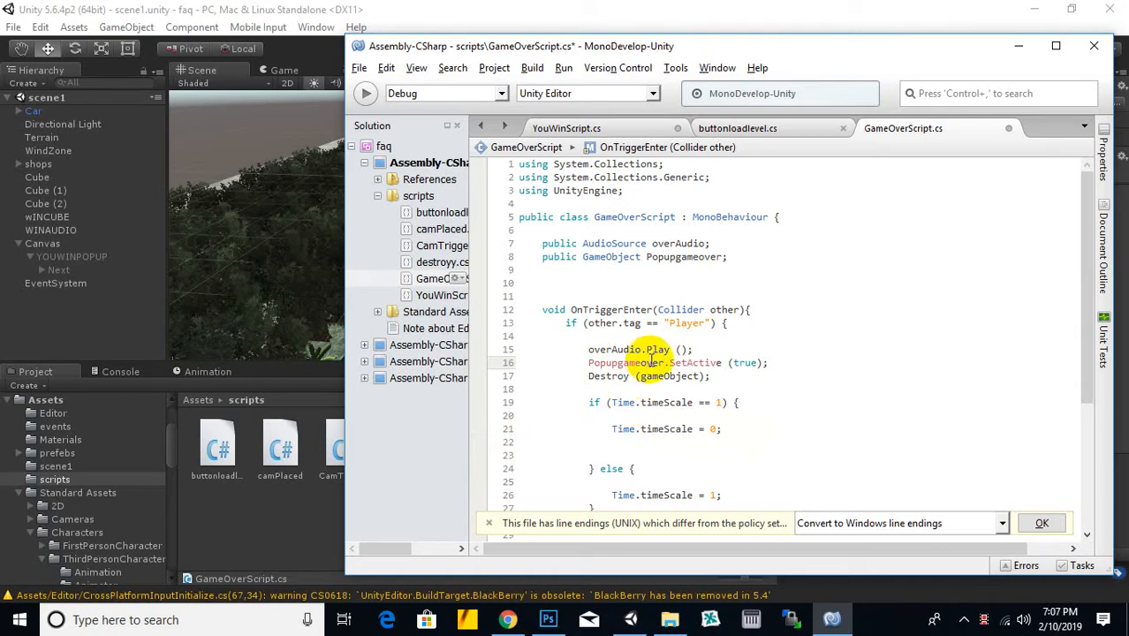
pyautogui.click(654, 375)
pyautogui.click(722, 362)
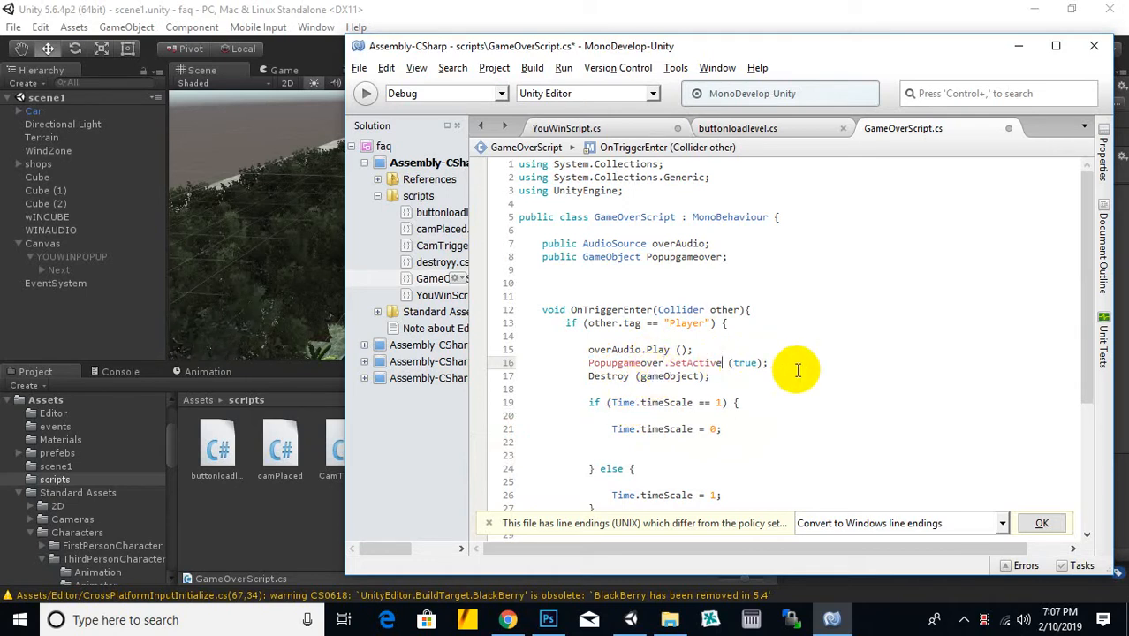
# Step: Retype the popup statement in OnTriggerEnter as Popupgameover.SetActive (true);, using the suggested names, and save GameOverScript.cs
pyautogui.moveTo(770, 363); pyautogui.dragTo(585, 364)
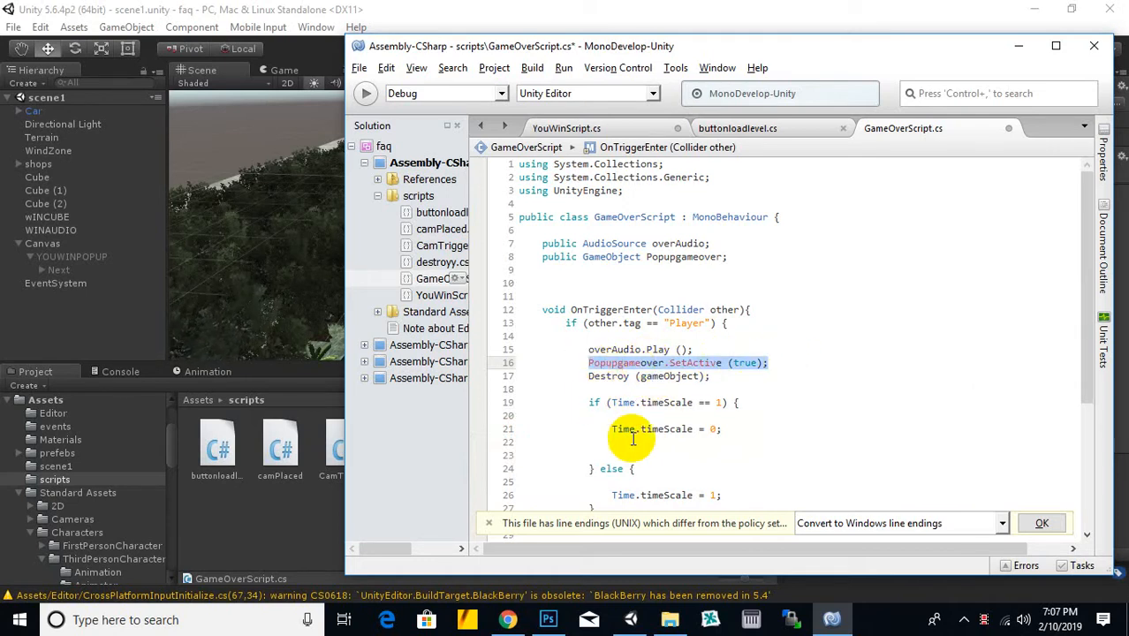
pyautogui.write('pop')
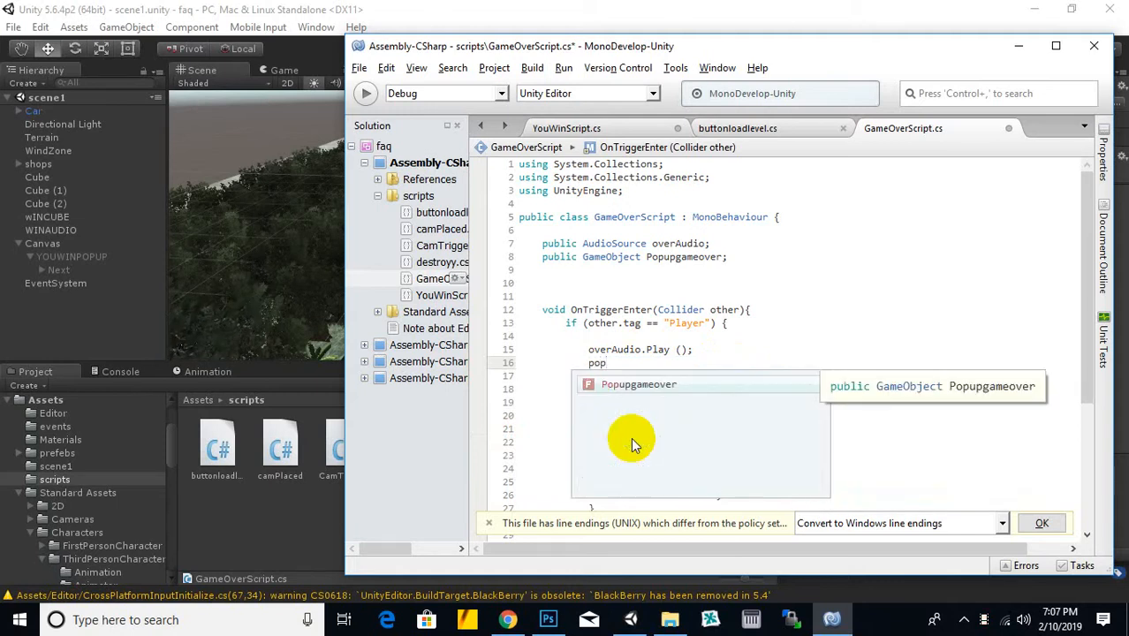
pyautogui.press('Return')
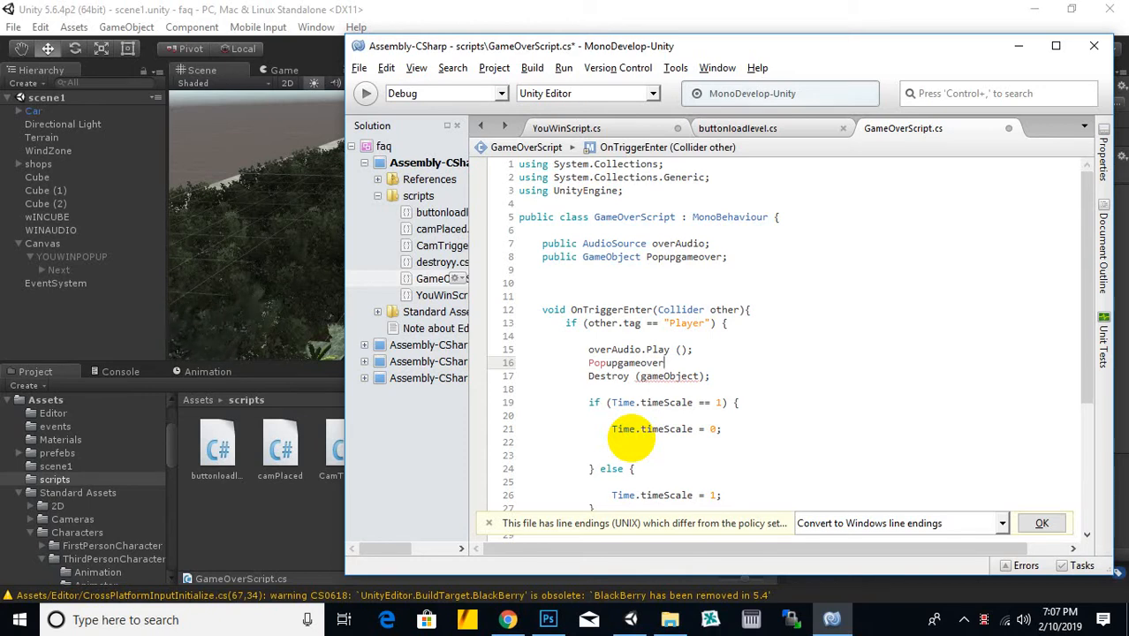
pyautogui.write('.SetActive')
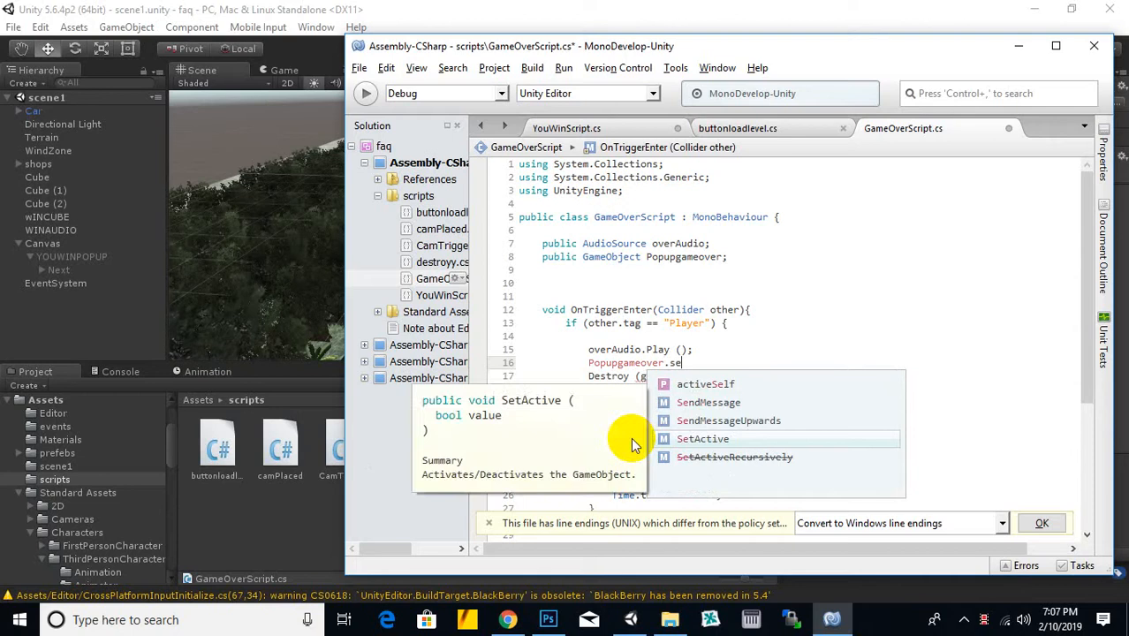
pyautogui.press('Return')
pyautogui.write('()')
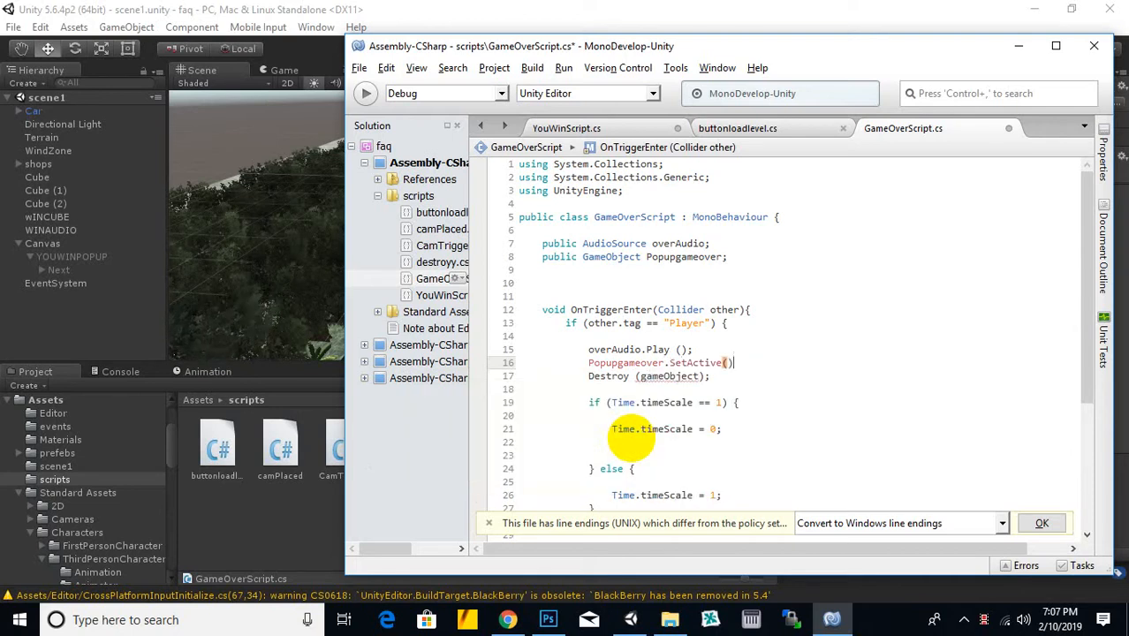
pyautogui.write('tru')
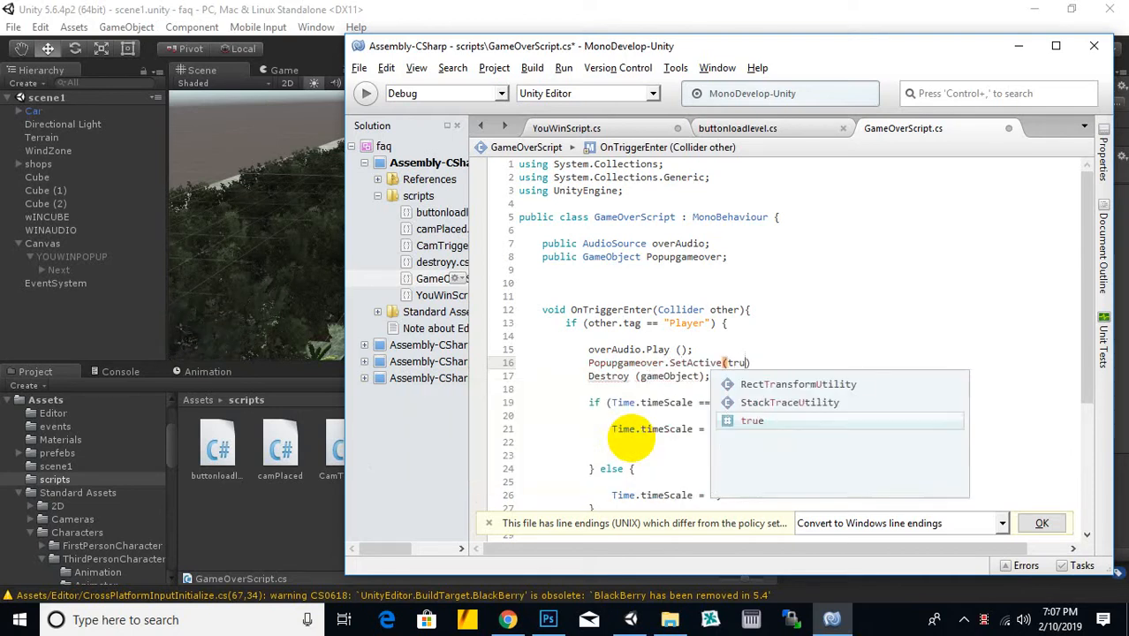
pyautogui.press('Return')
pyautogui.write(';')
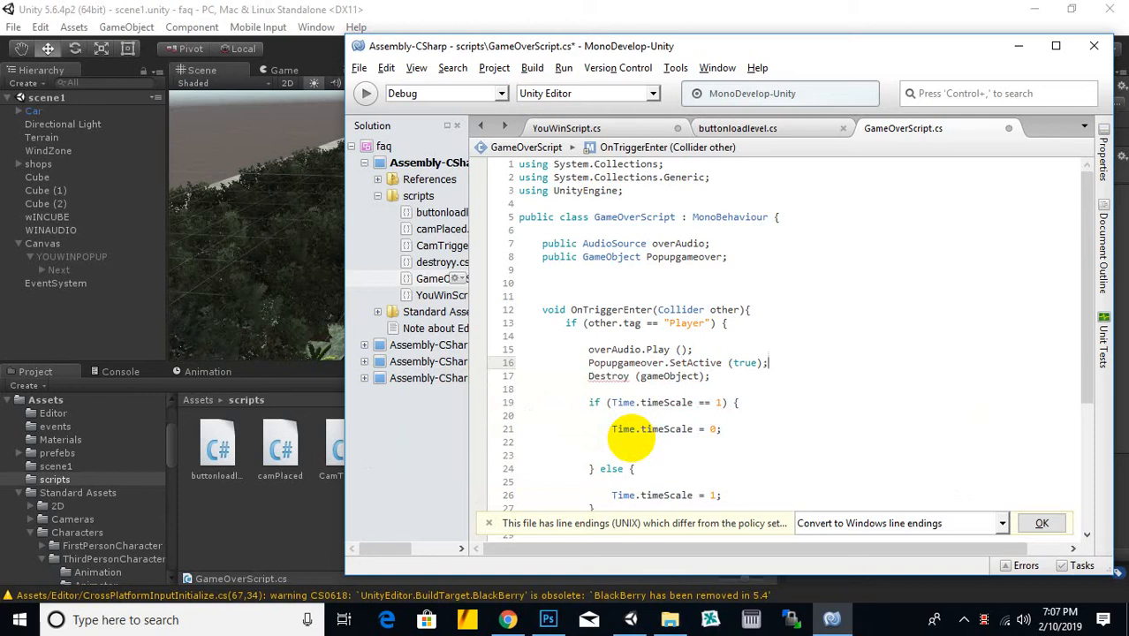
pyautogui.scroll(-3, 658, 395)
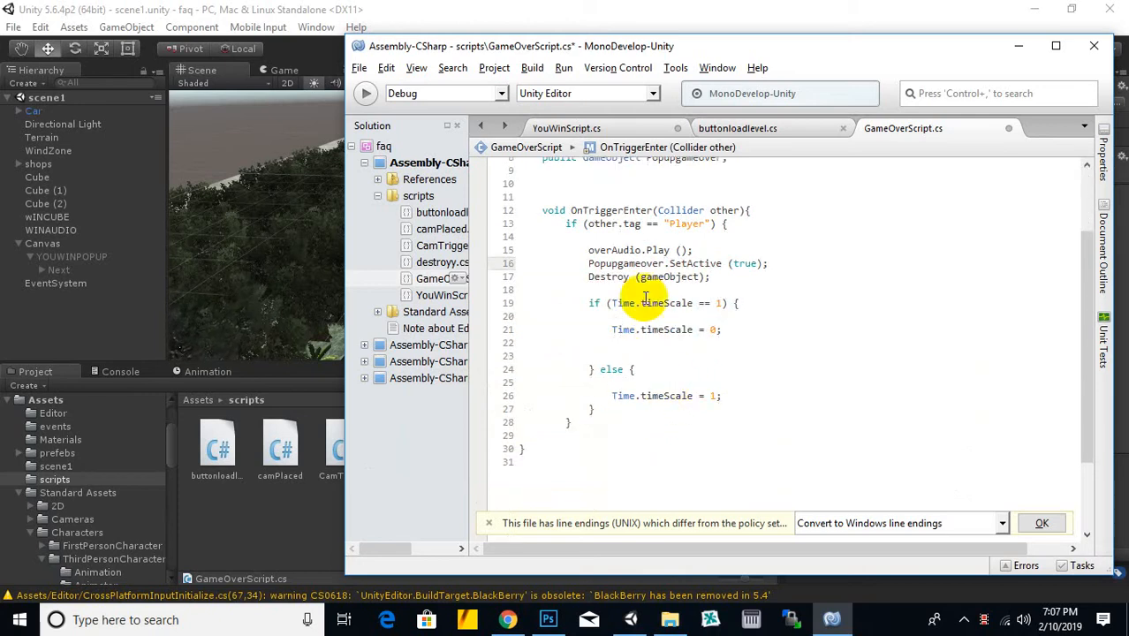
pyautogui.hotkey('ctrl', 's')
pyautogui.click(665, 276)
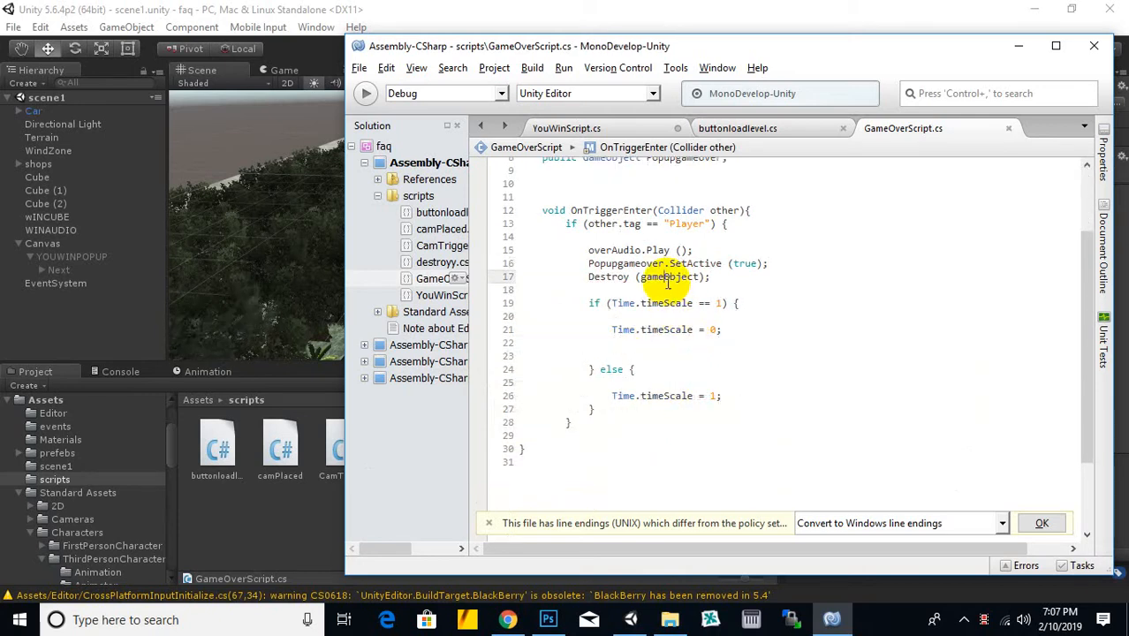
pyautogui.scroll(-3, 654, 318)
pyautogui.scroll(5, 649, 315)
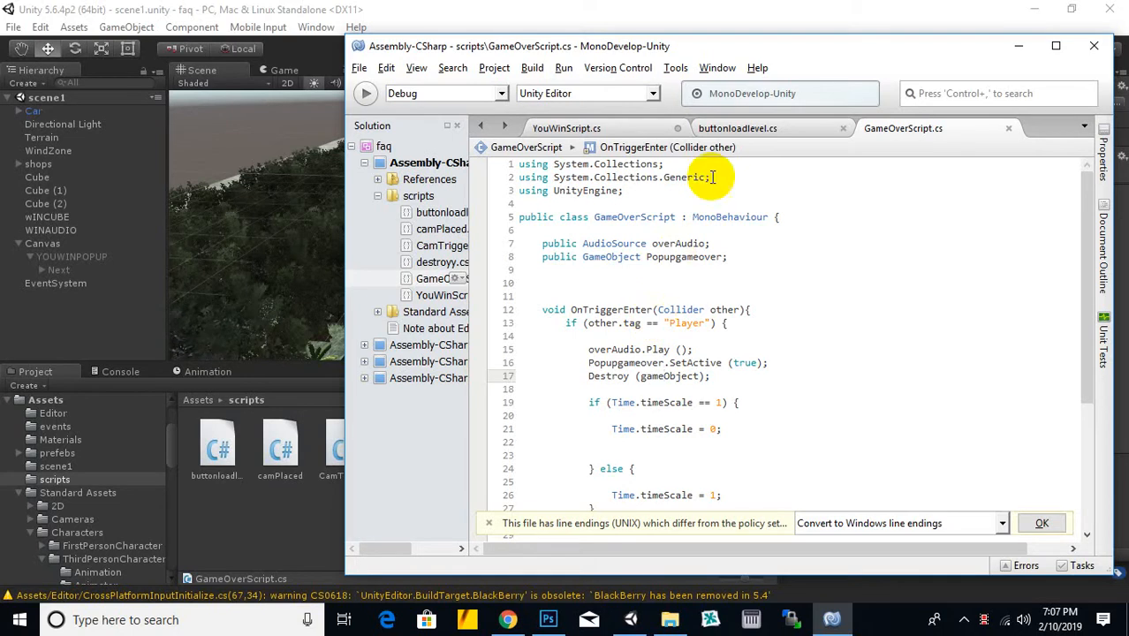
# Step: In buttonloadlevel.cs, add an empty method public void restartLevel() below the buttonload method
pyautogui.click(736, 129)
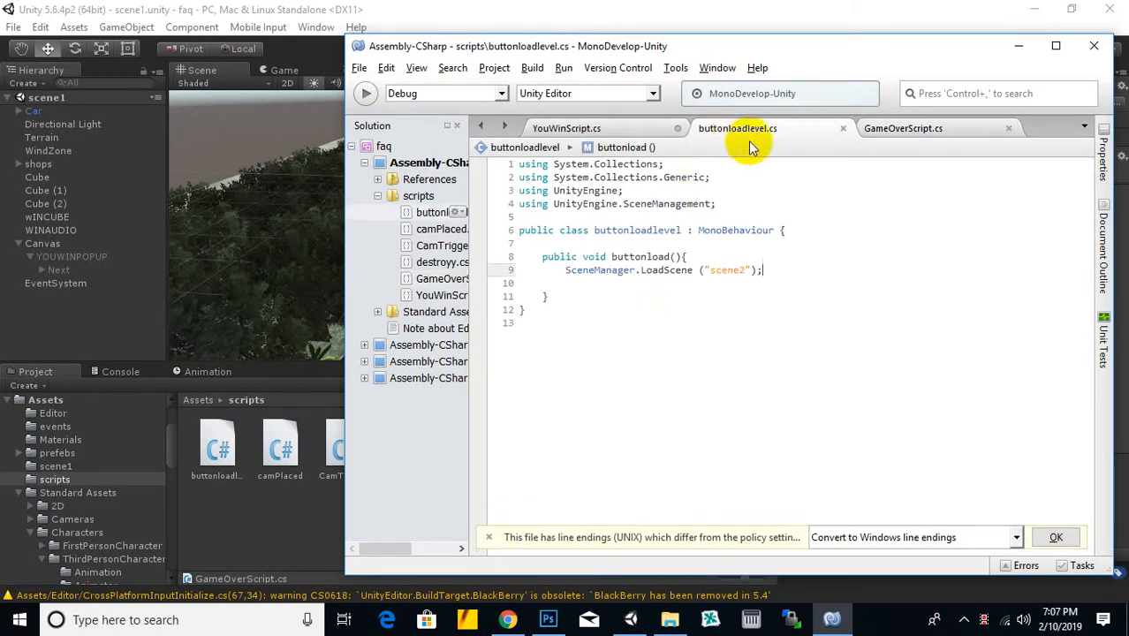
pyautogui.click(629, 311)
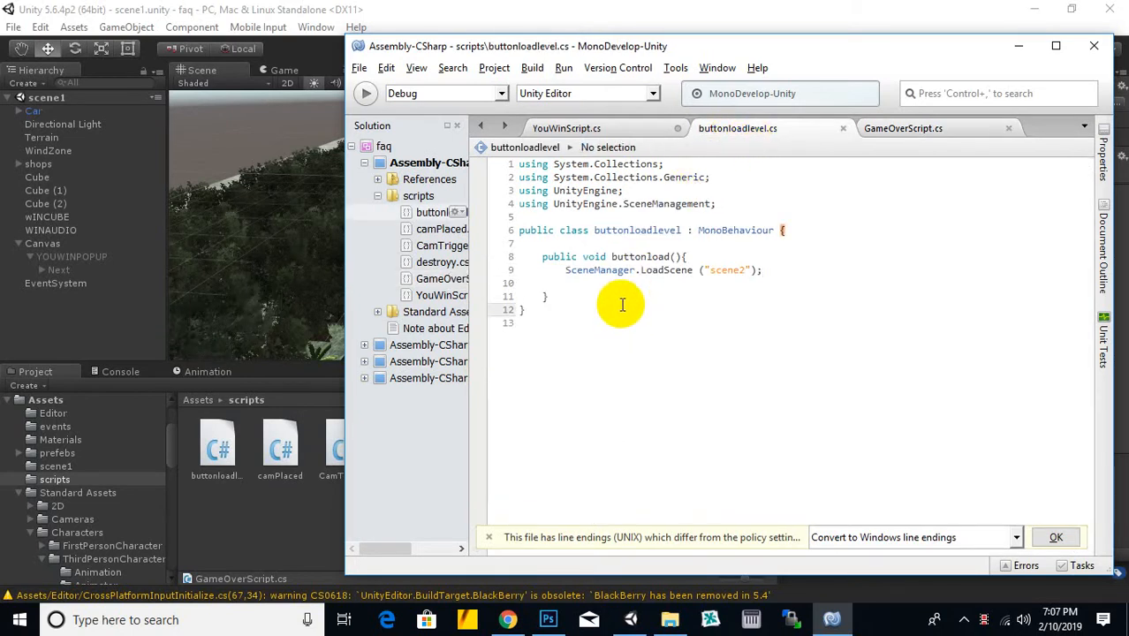
pyautogui.click(623, 299)
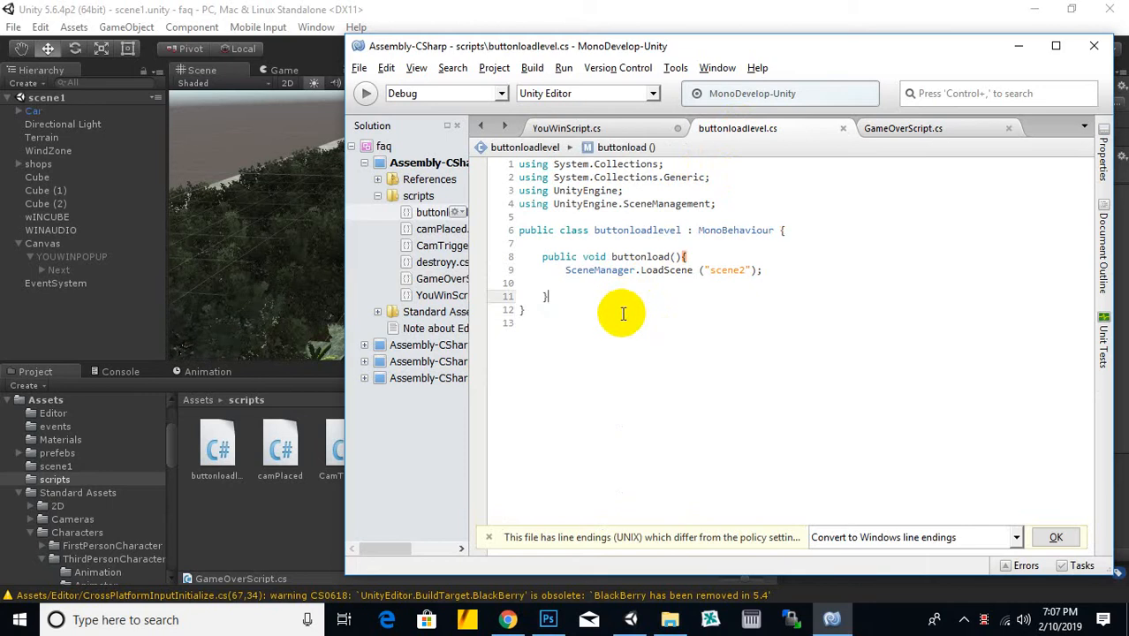
pyautogui.press('Return')
pyautogui.press('Return')
pyautogui.press('Return')
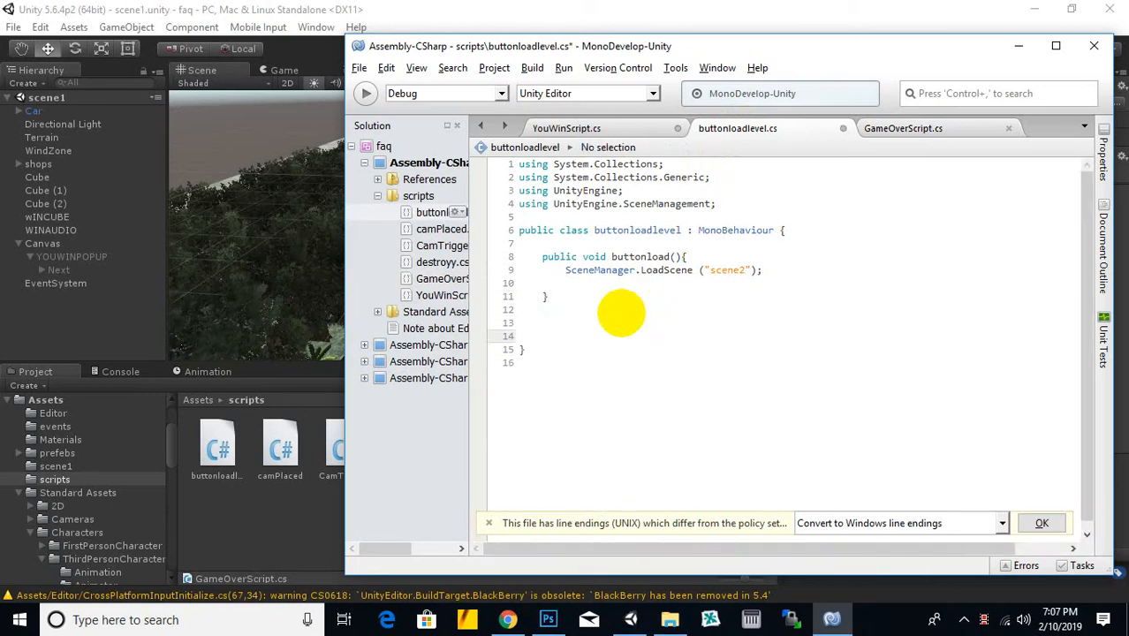
pyautogui.write('public')
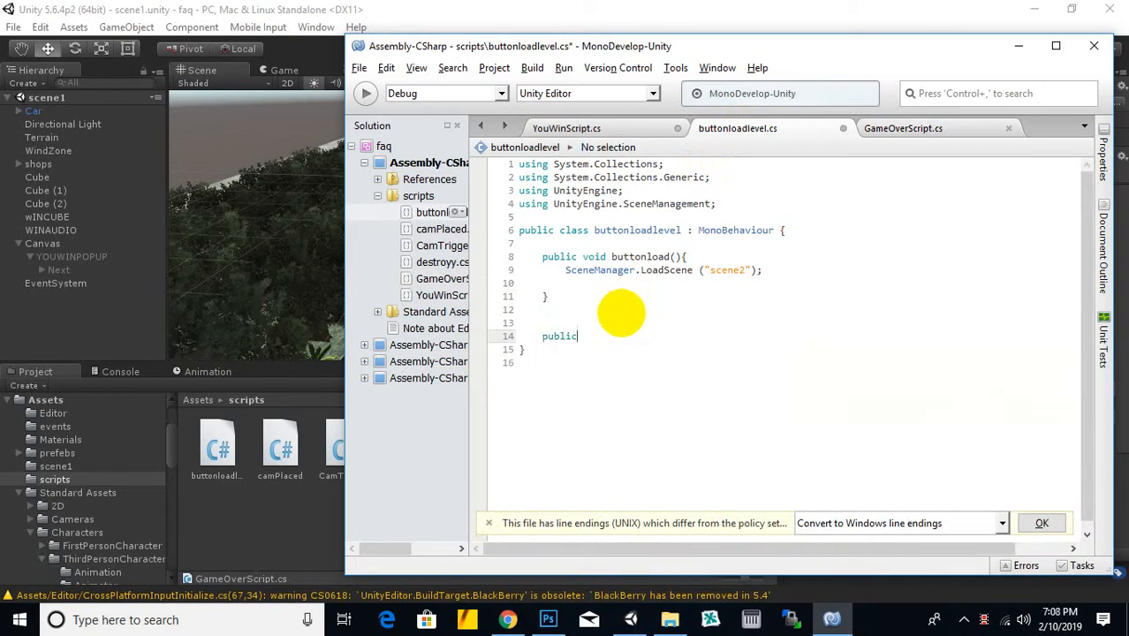
pyautogui.write(' void restartLevel(')
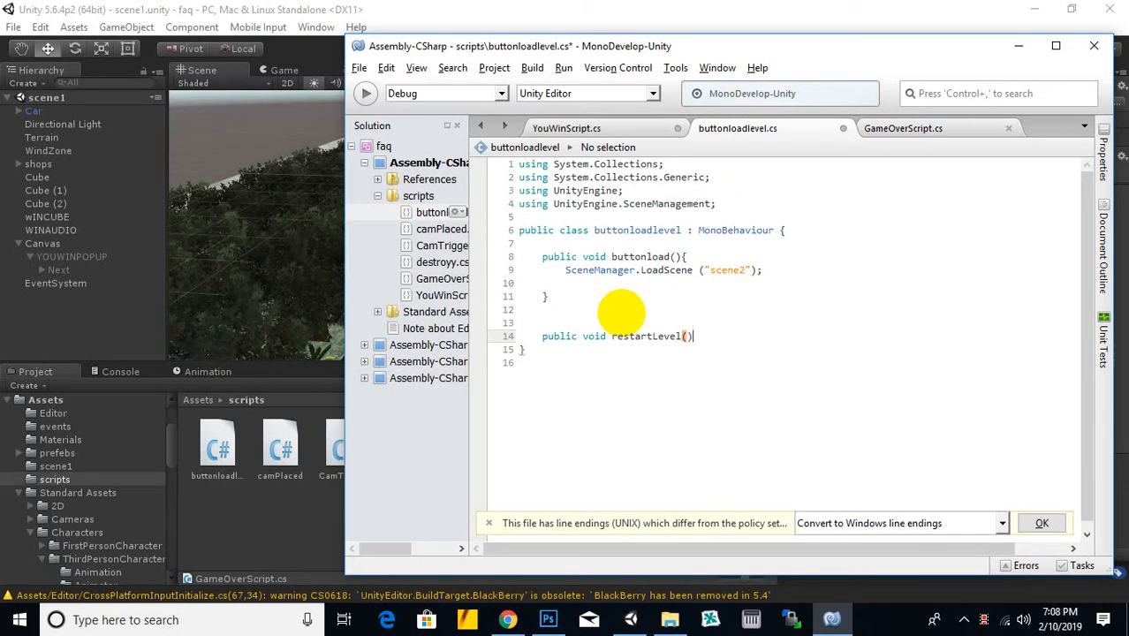
pyautogui.write('{')
pyautogui.press('Return')
pyautogui.write('}')
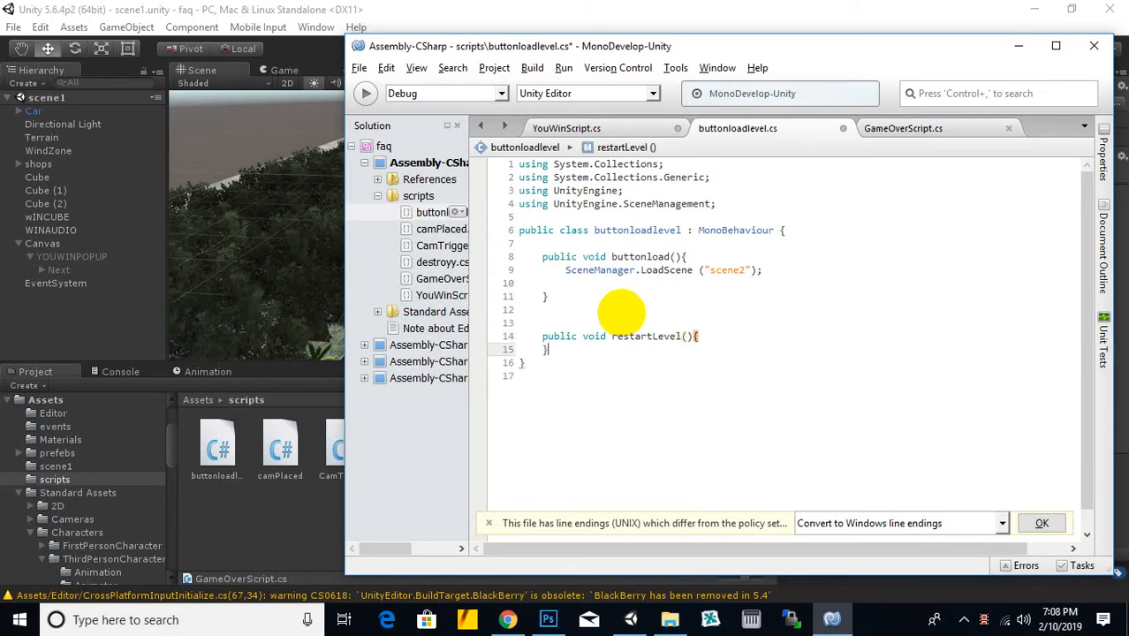
# Step: Insert three blank lines inside the restartLevel body and one blank line below its closing brace
pyautogui.press('Down')
pyautogui.press('Return')
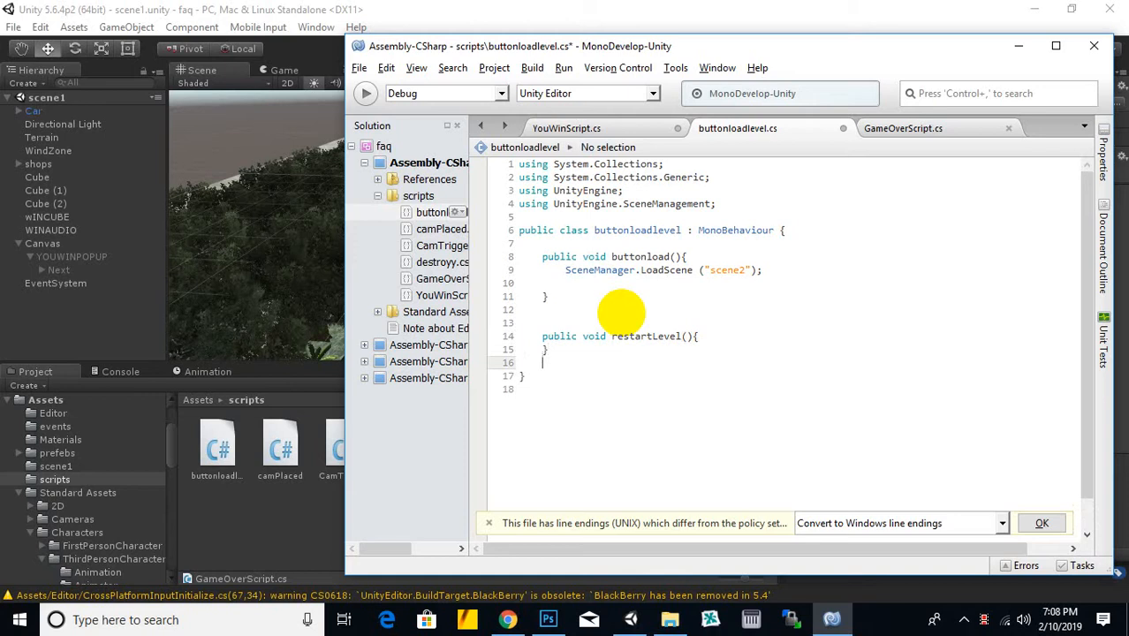
pyautogui.press('Up')
pyautogui.press('Return')
pyautogui.press('Return')
pyautogui.press('Return')
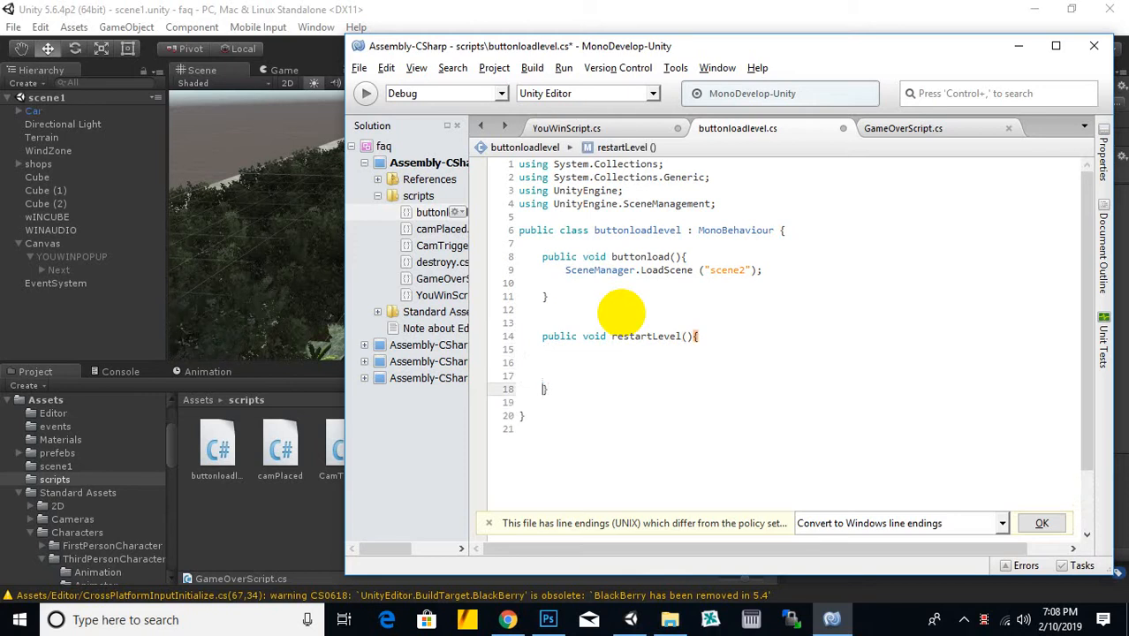
pyautogui.press('Up')
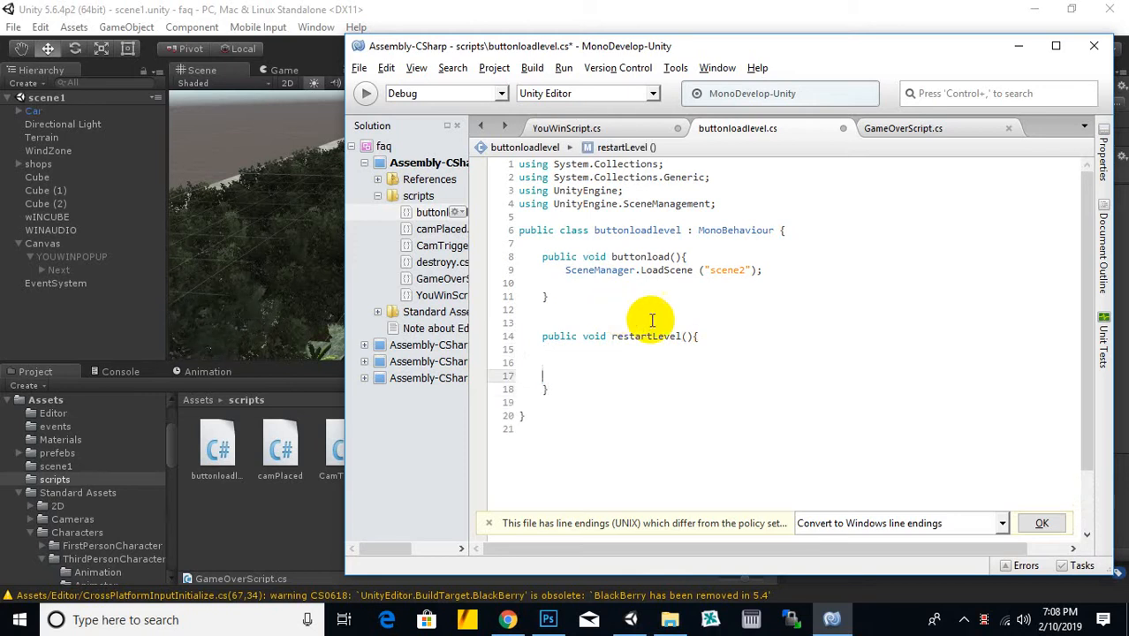
# Step: Write the statement Application.loadLevel = Application.LoadedLevel; inside the restartLevel method
pyautogui.click(636, 368)
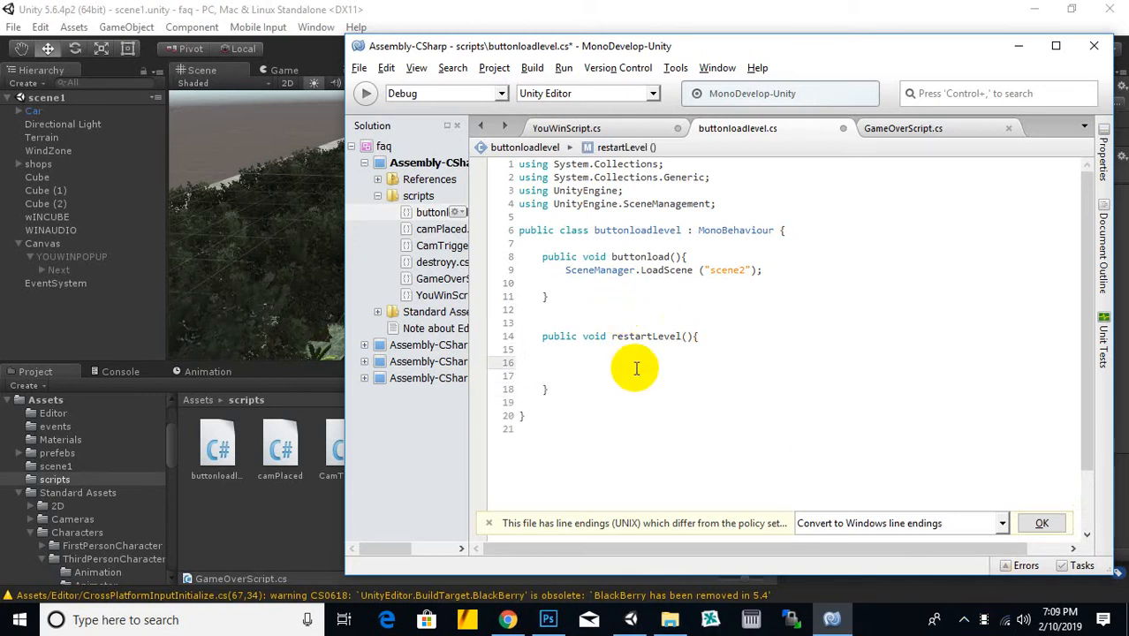
pyautogui.write('Appl')
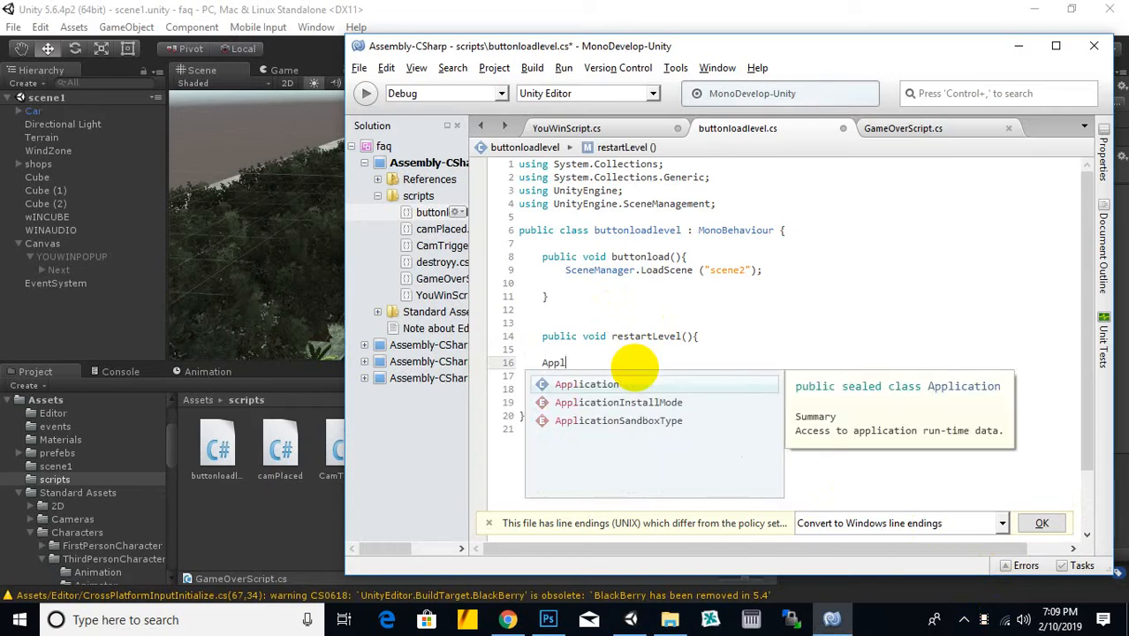
pyautogui.write('ication.lo')
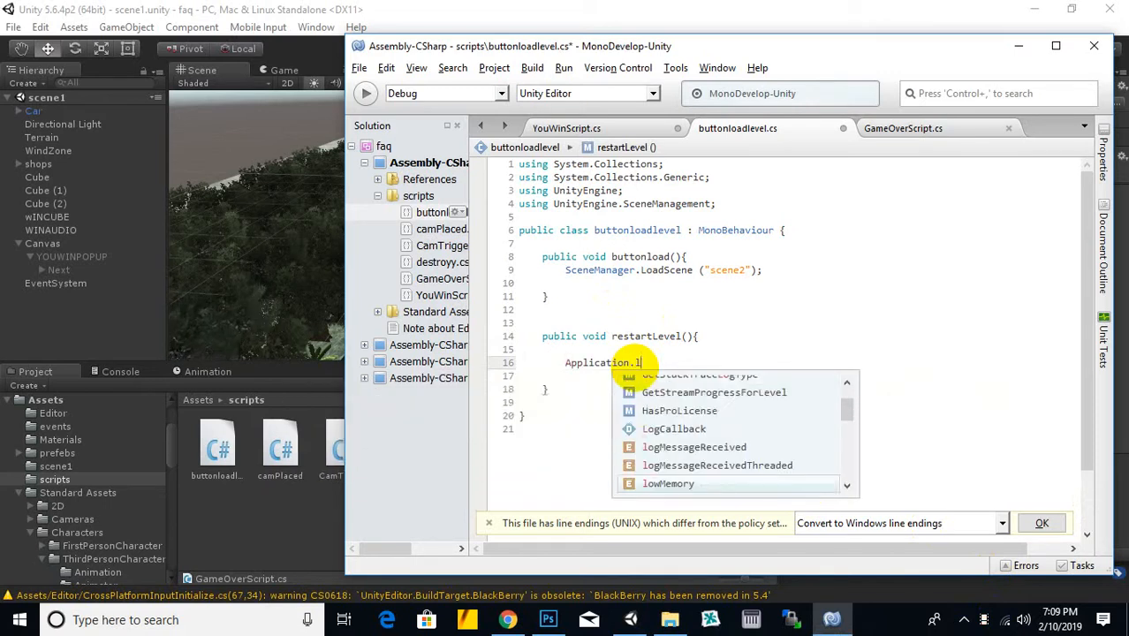
pyautogui.write('ad')
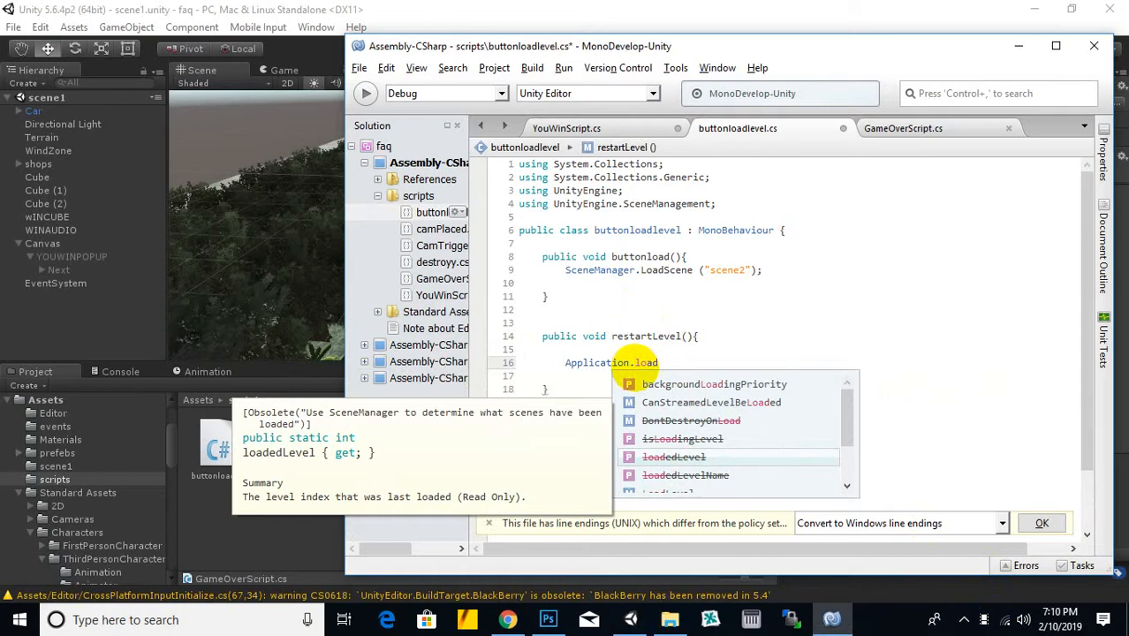
pyautogui.write('level')
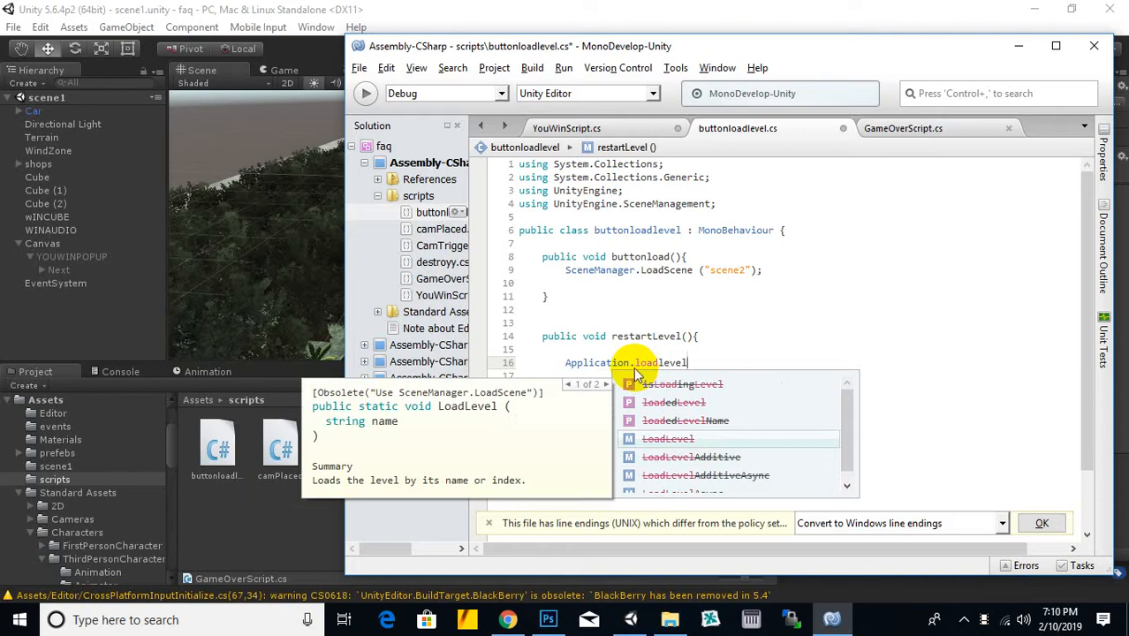
pyautogui.click(663, 364)
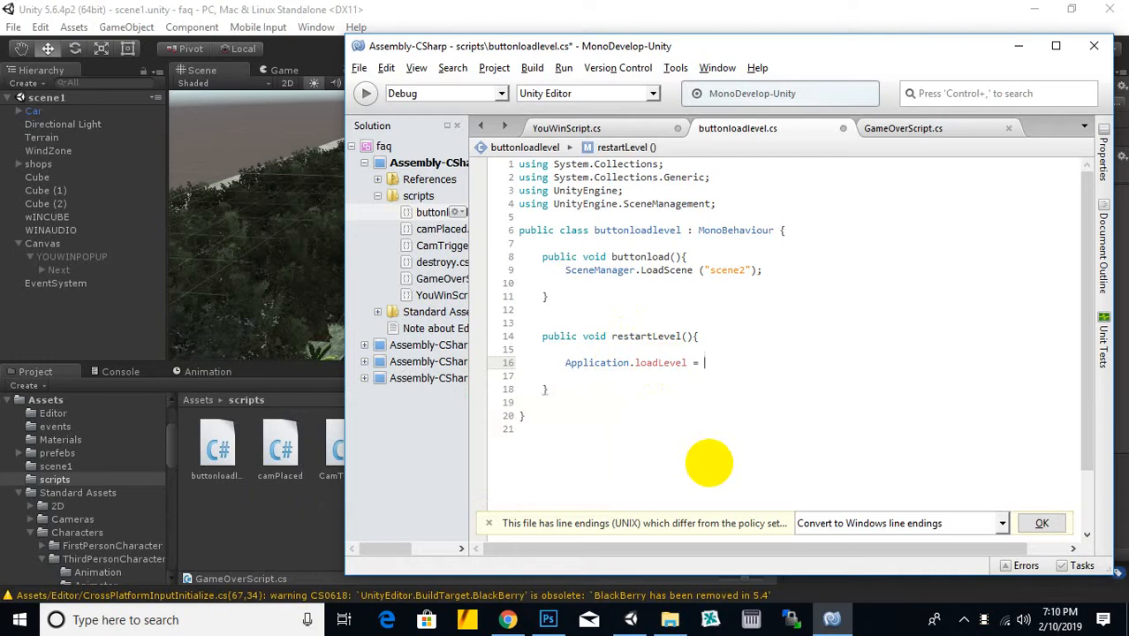
pyautogui.write('Application')
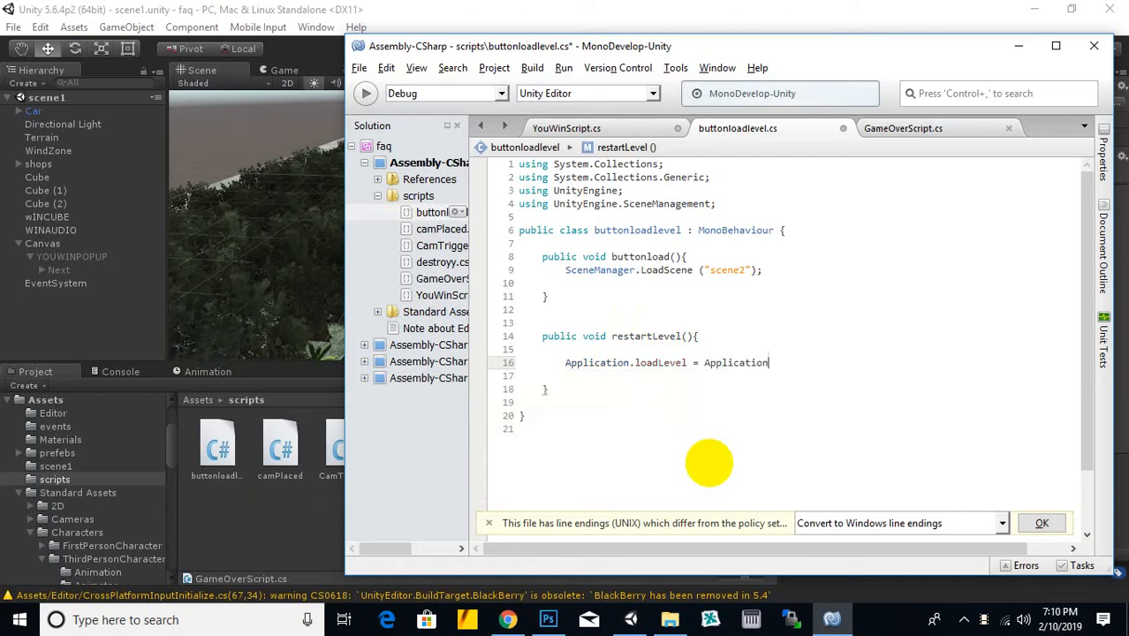
pyautogui.write('.Loaded')
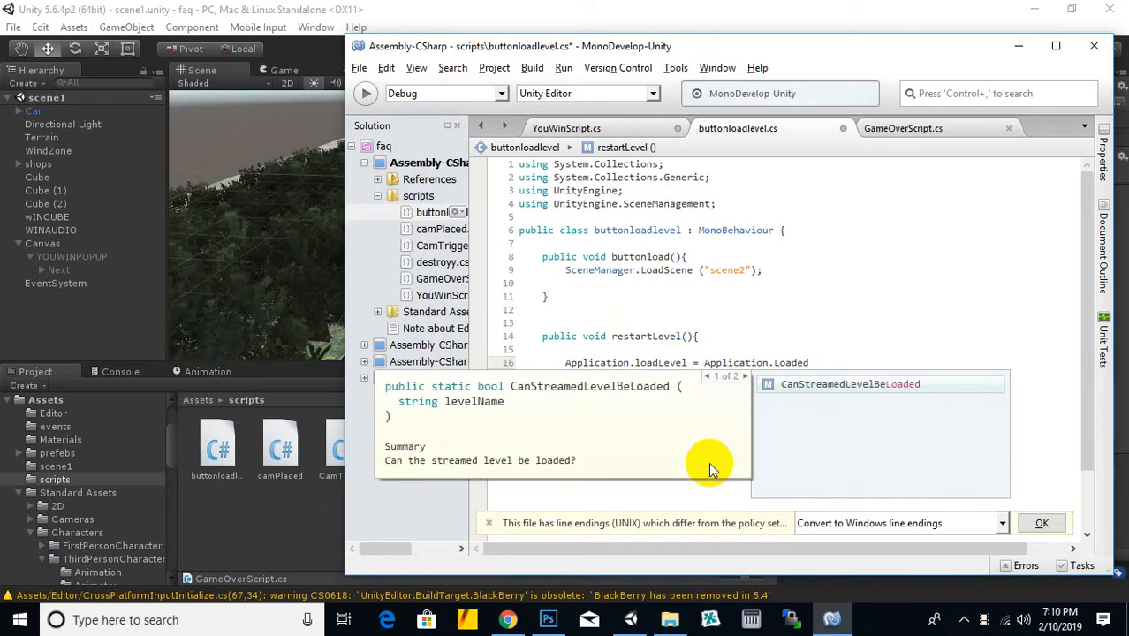
pyautogui.write('Le')
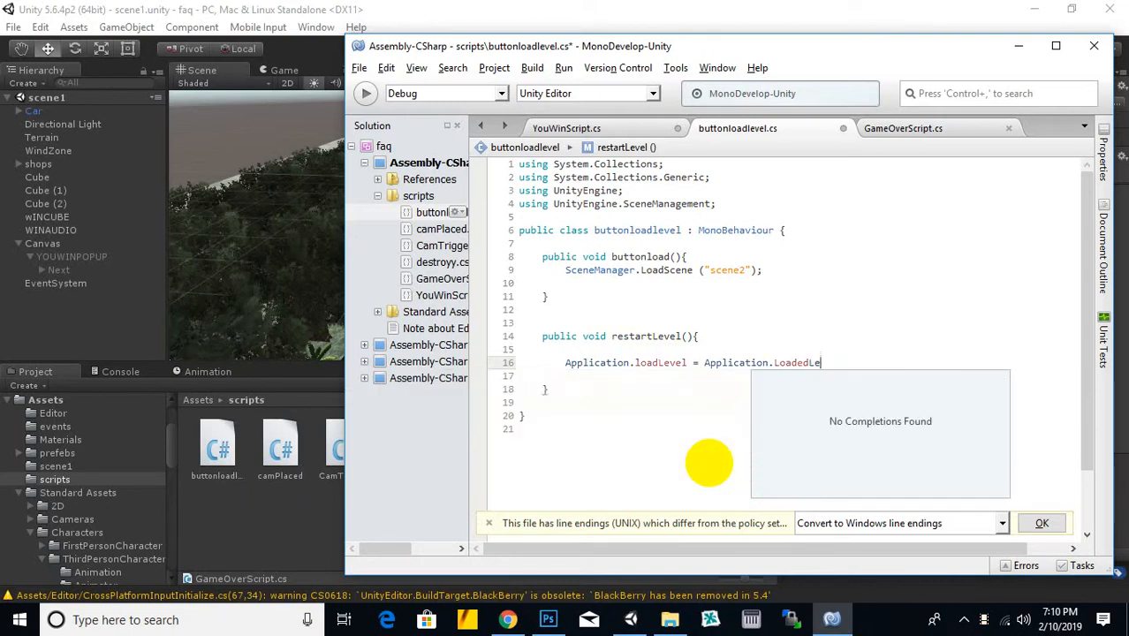
pyautogui.write('vel;')
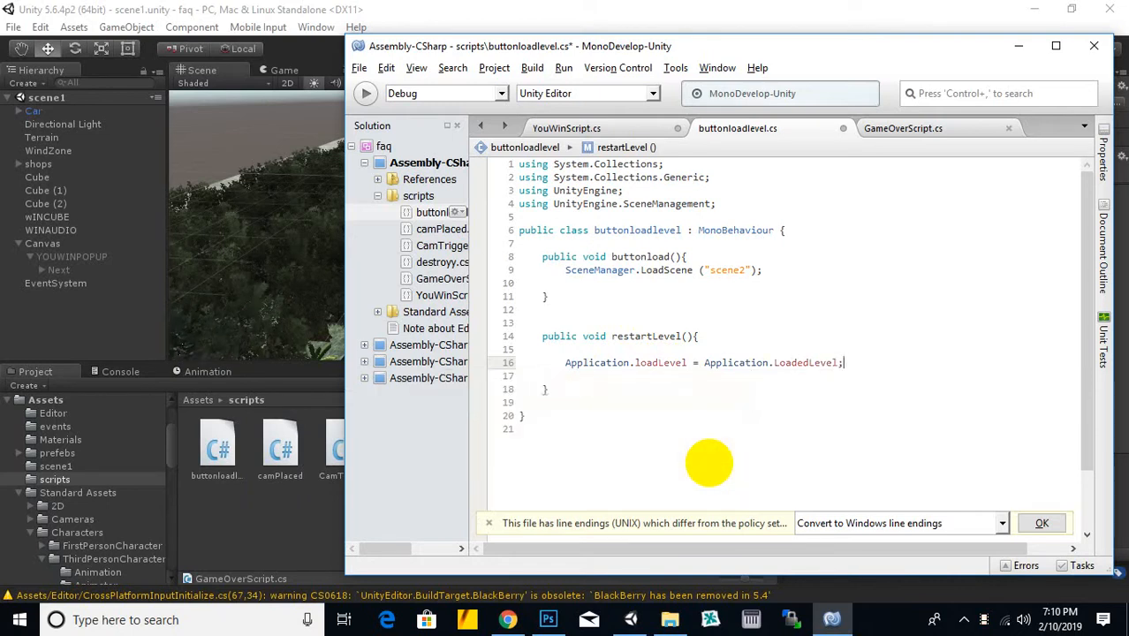
# Step: Correct the statement in restartLevel to Application.LoadLevel (Application.loadedLevel); and save buttonloadlevel.cs
pyautogui.click(677, 204)
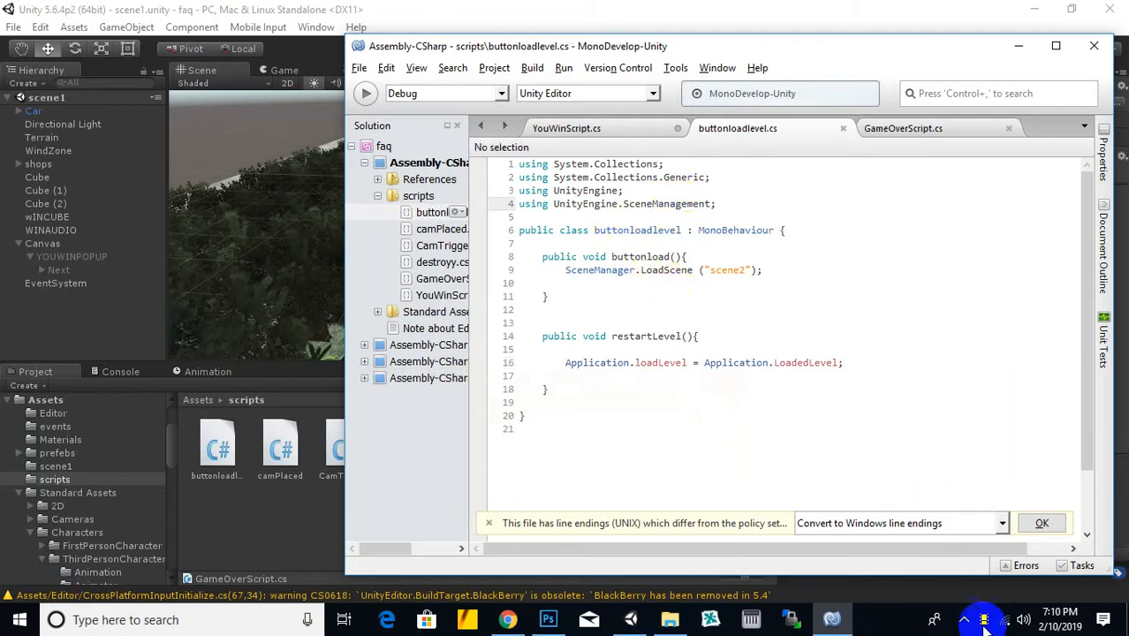
pyautogui.click(679, 365)
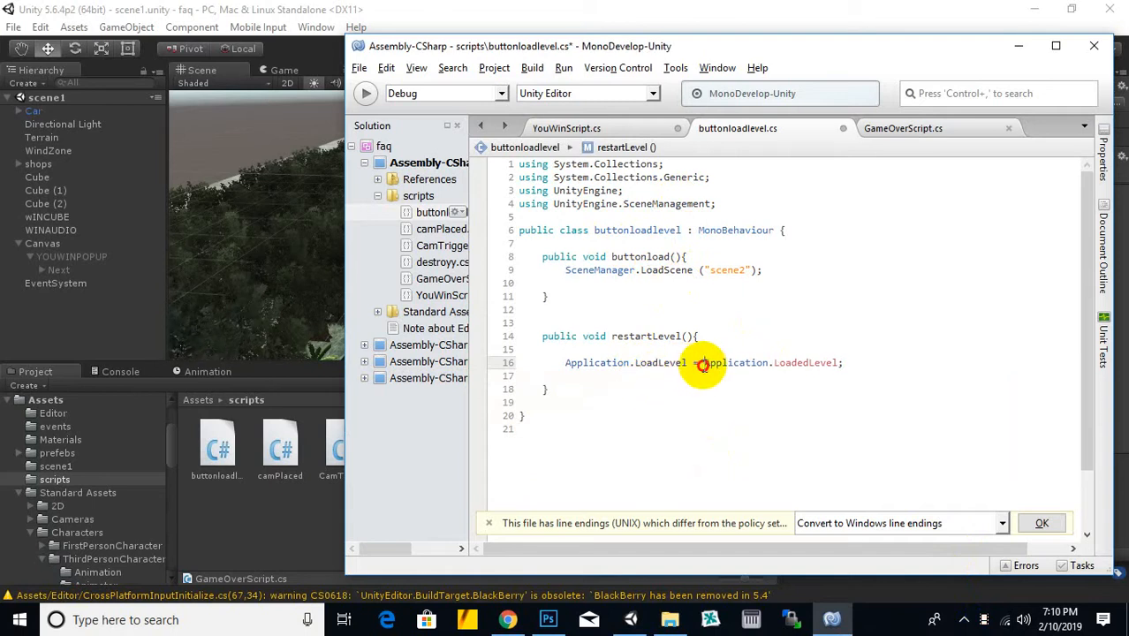
pyautogui.write('(')
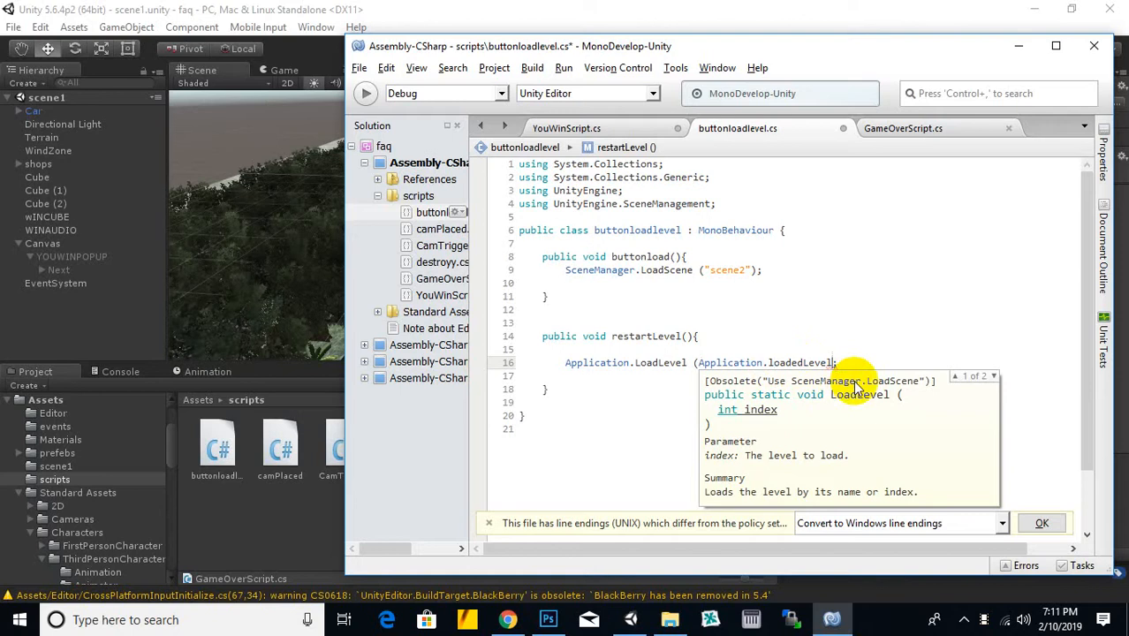
pyautogui.write(')')
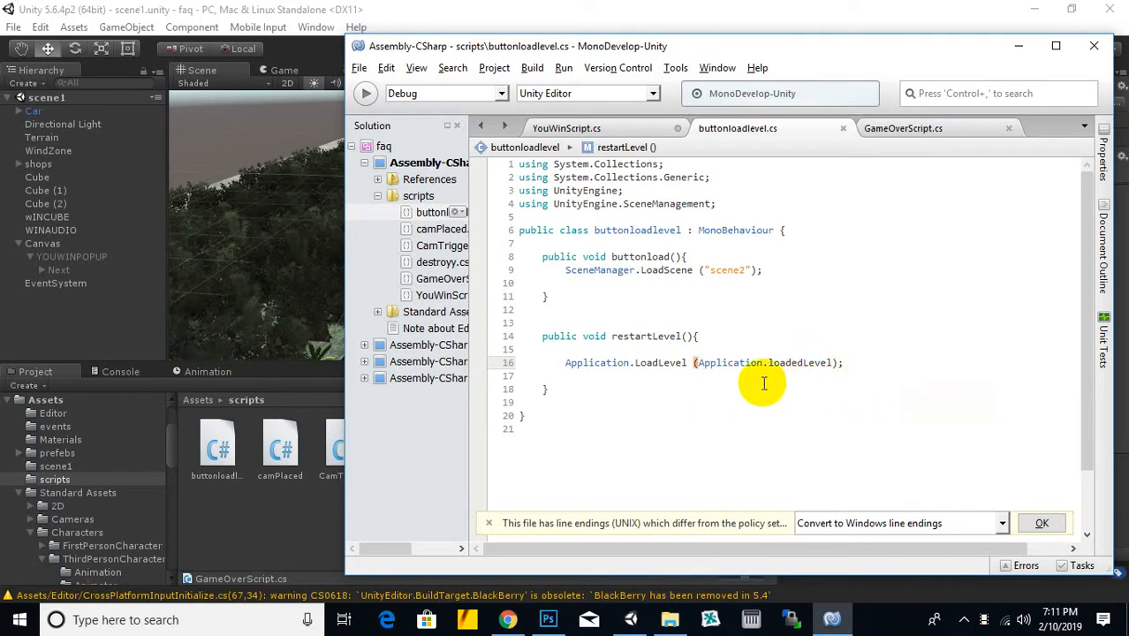
pyautogui.moveTo(583, 337); pyautogui.dragTo(658, 337)
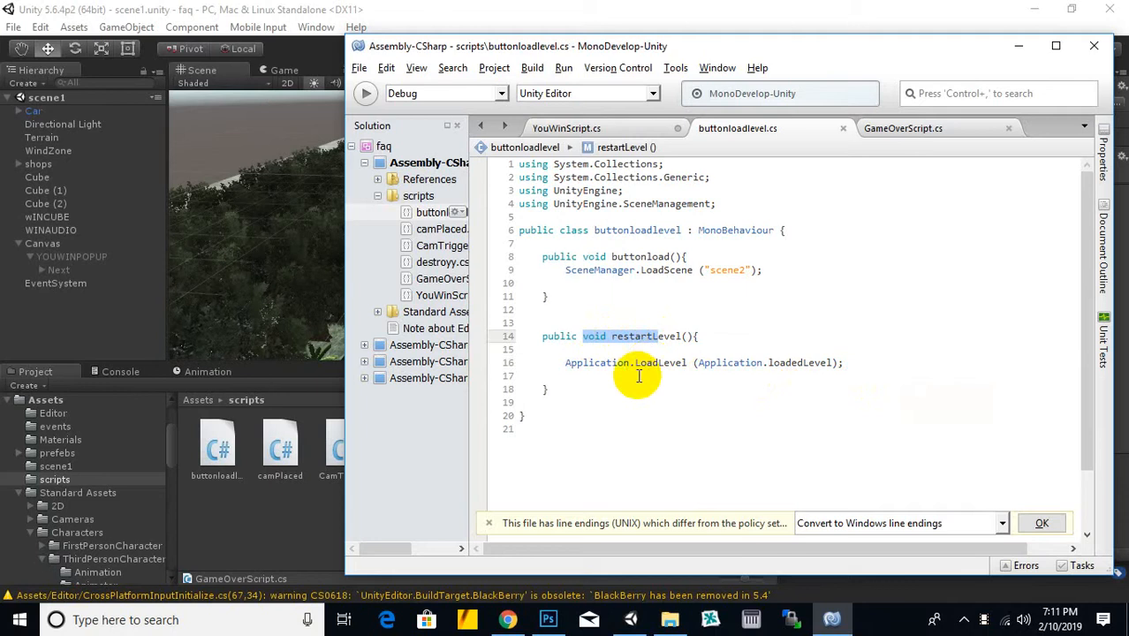
pyautogui.click(639, 375)
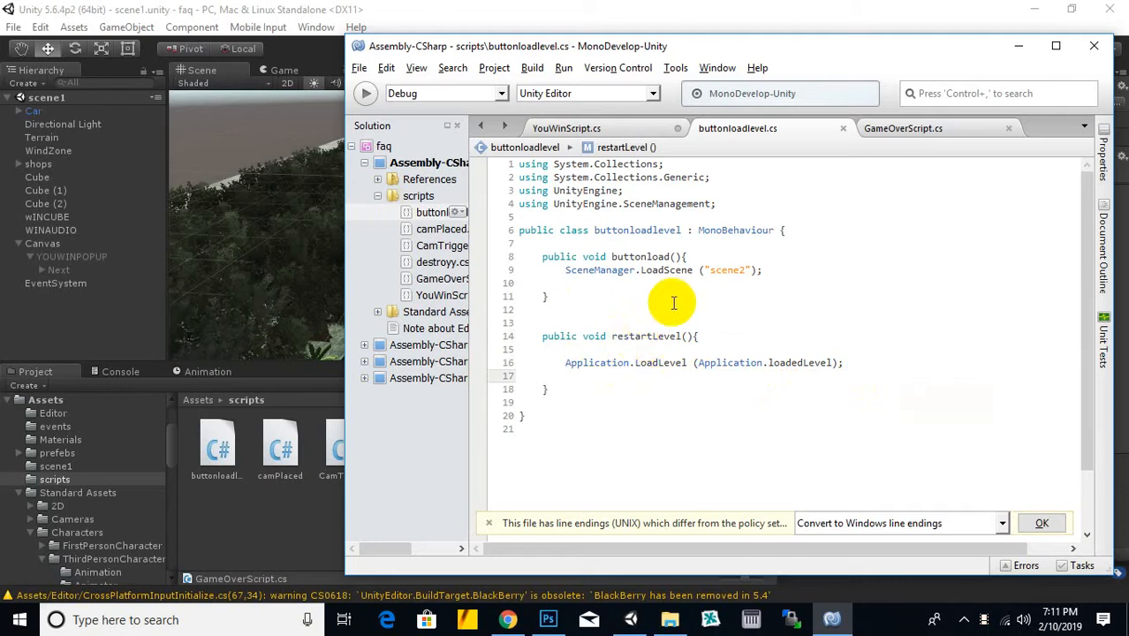
pyautogui.click(571, 255)
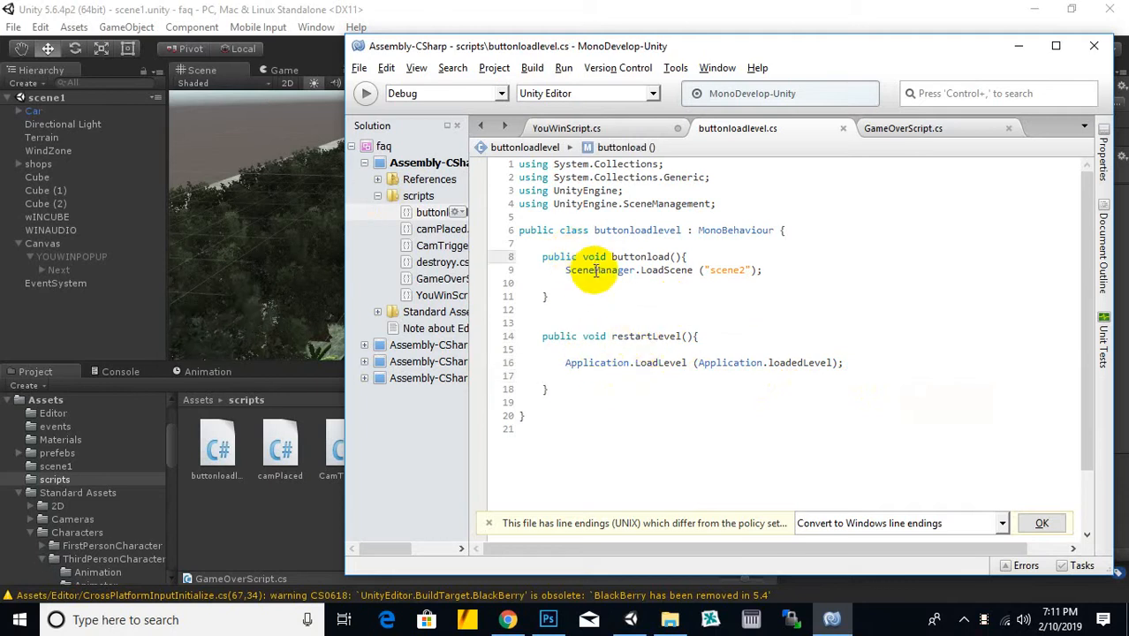
pyautogui.click(901, 133)
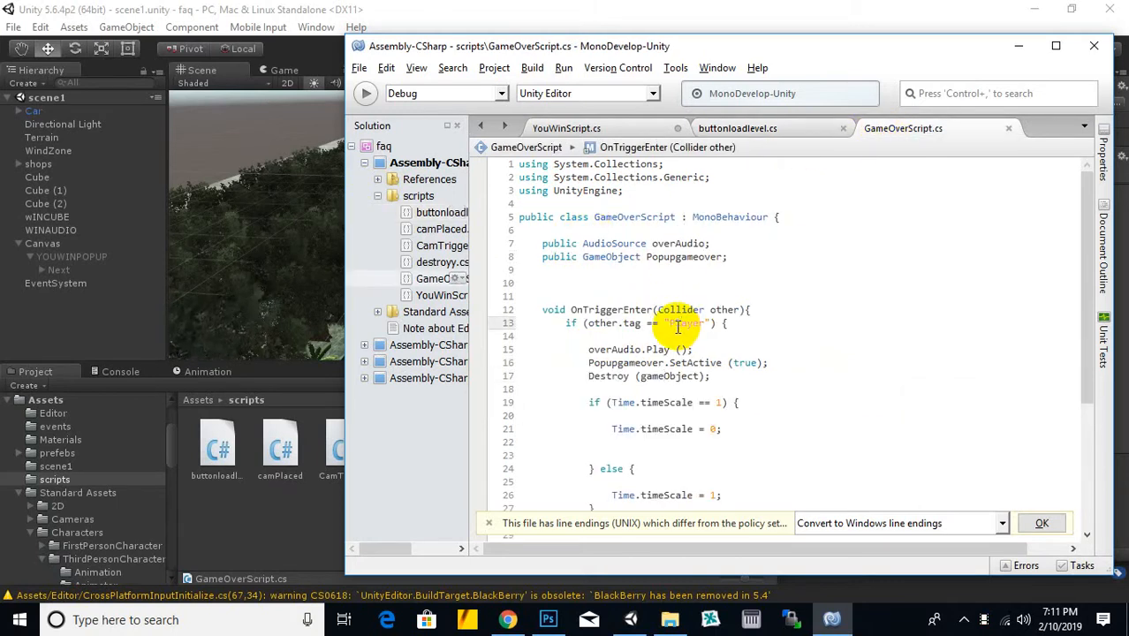
pyautogui.click(752, 131)
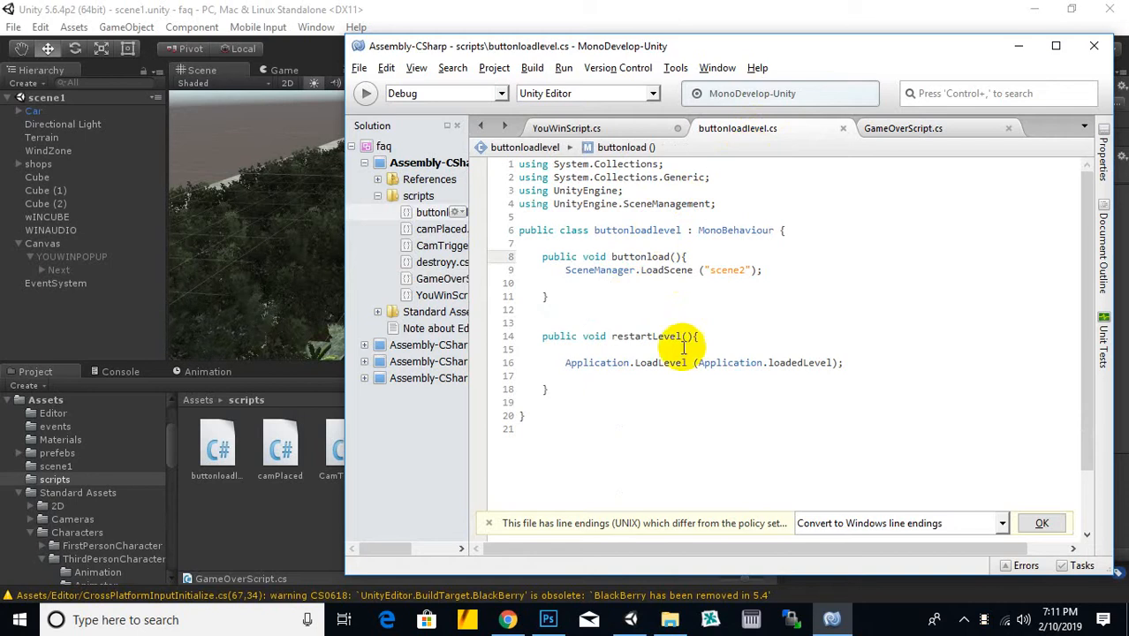
# Step: In GameOverScript.cs, change the tag compared in OnTriggerEnter to "enemy" and save the script
pyautogui.click(933, 132)
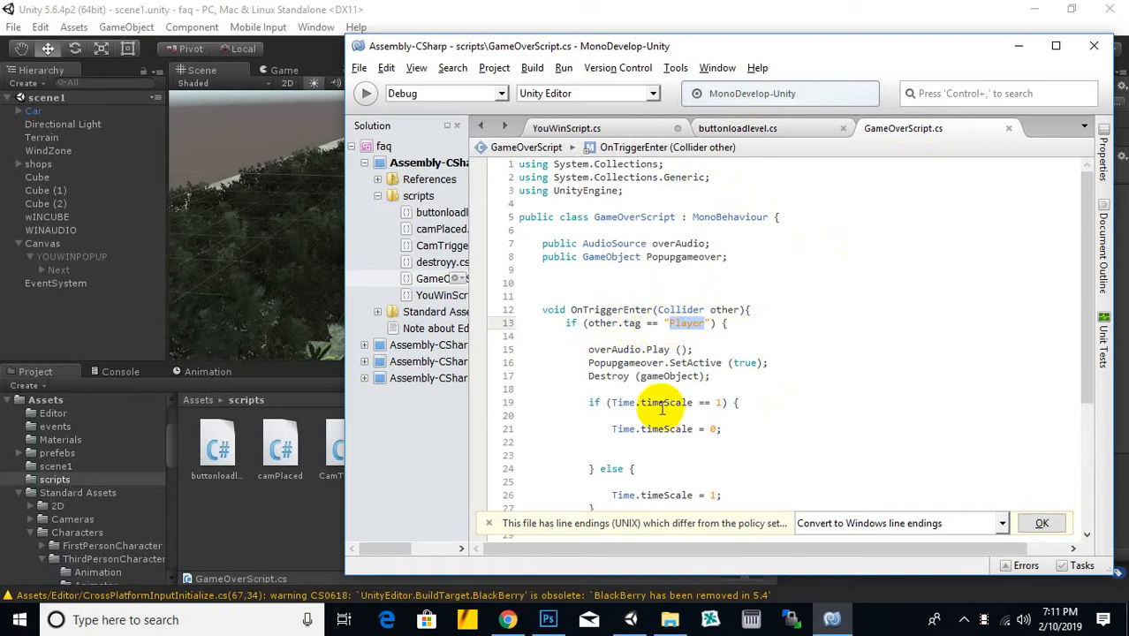
pyautogui.moveTo(656, 409)
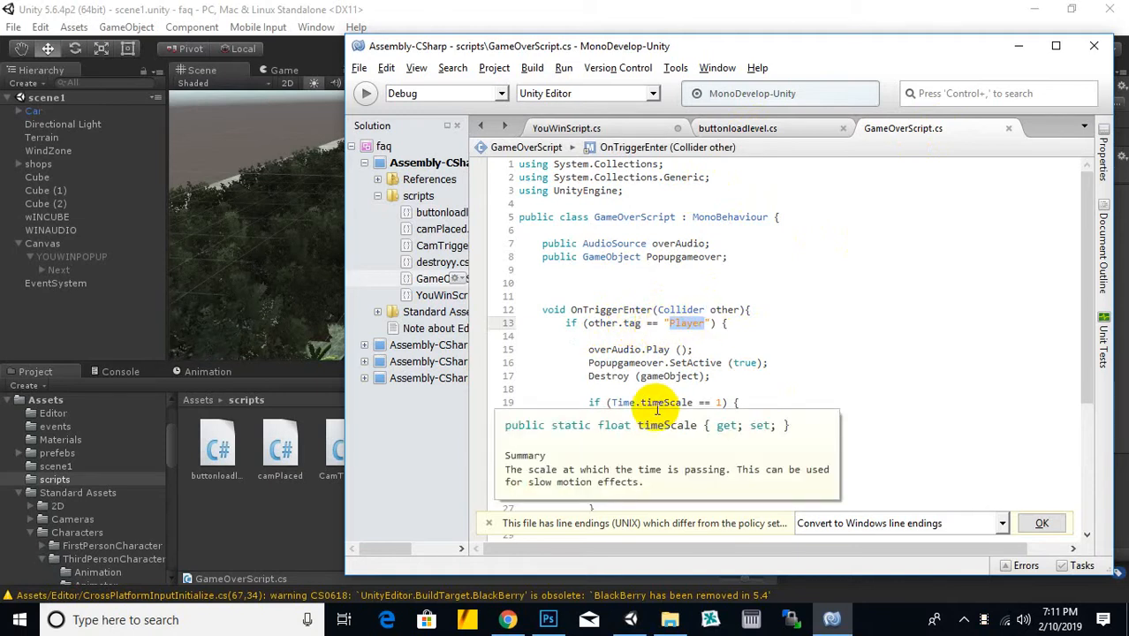
pyautogui.write('enem')
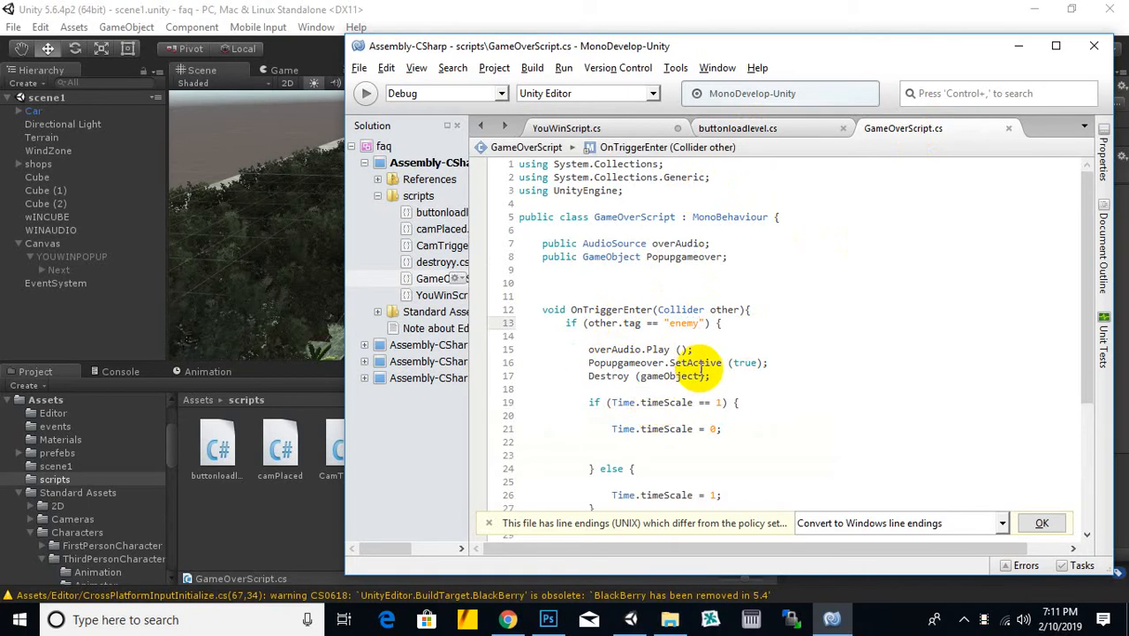
pyautogui.moveTo(700, 371)
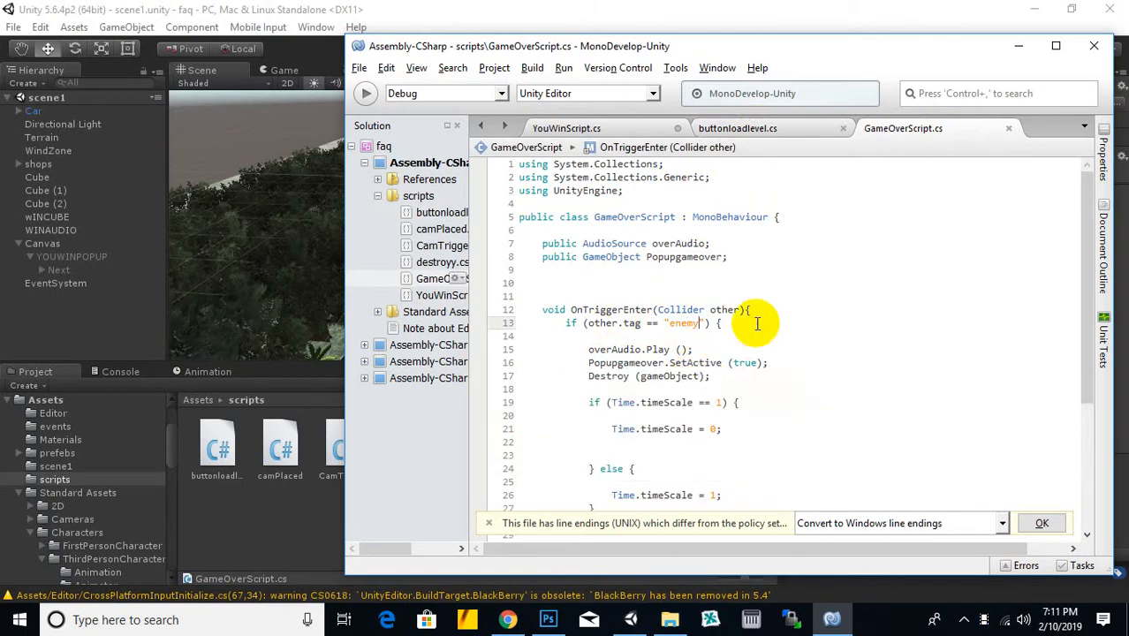
pyautogui.moveTo(701, 324); pyautogui.dragTo(698, 329)
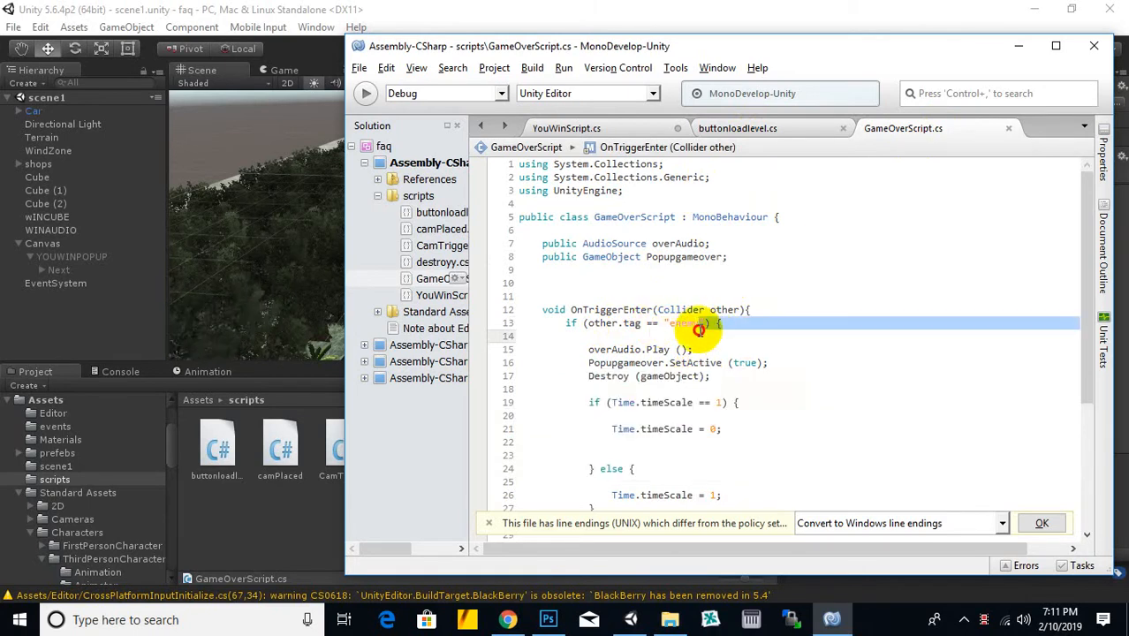
pyautogui.click(790, 276)
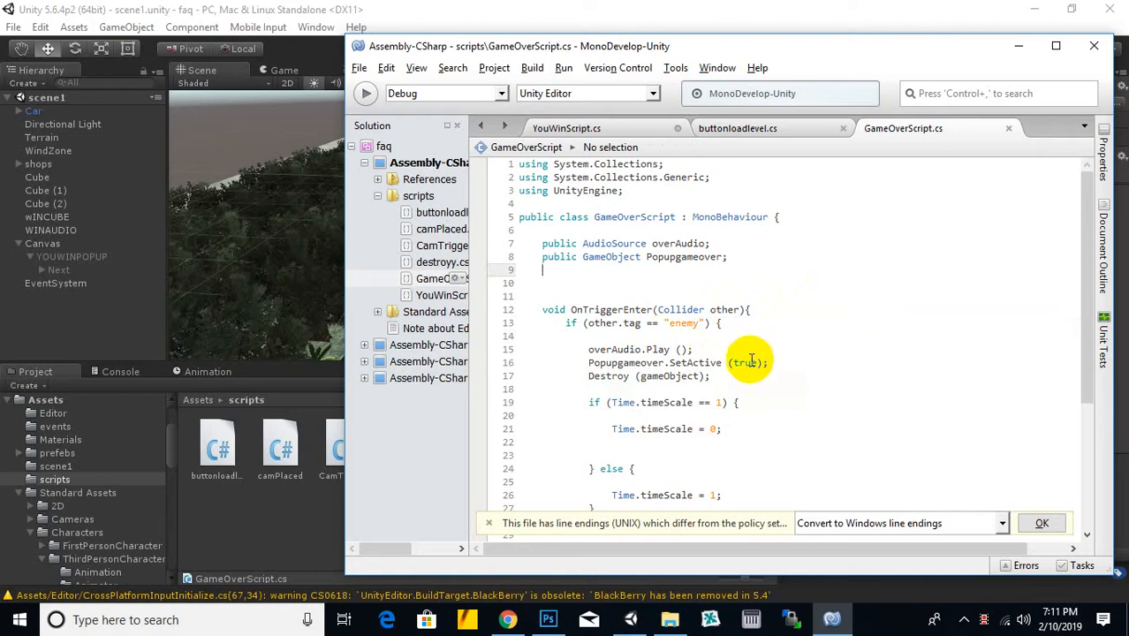
# Step: Switch to the Unity editor and open the GameOverScript compile error in the console
pyautogui.click(528, 15)
pyautogui.moveTo(544, 272); pyautogui.dragTo(521, 254)
pyautogui.scroll(6, 583, 269)
pyautogui.scroll(3, 530, 259)
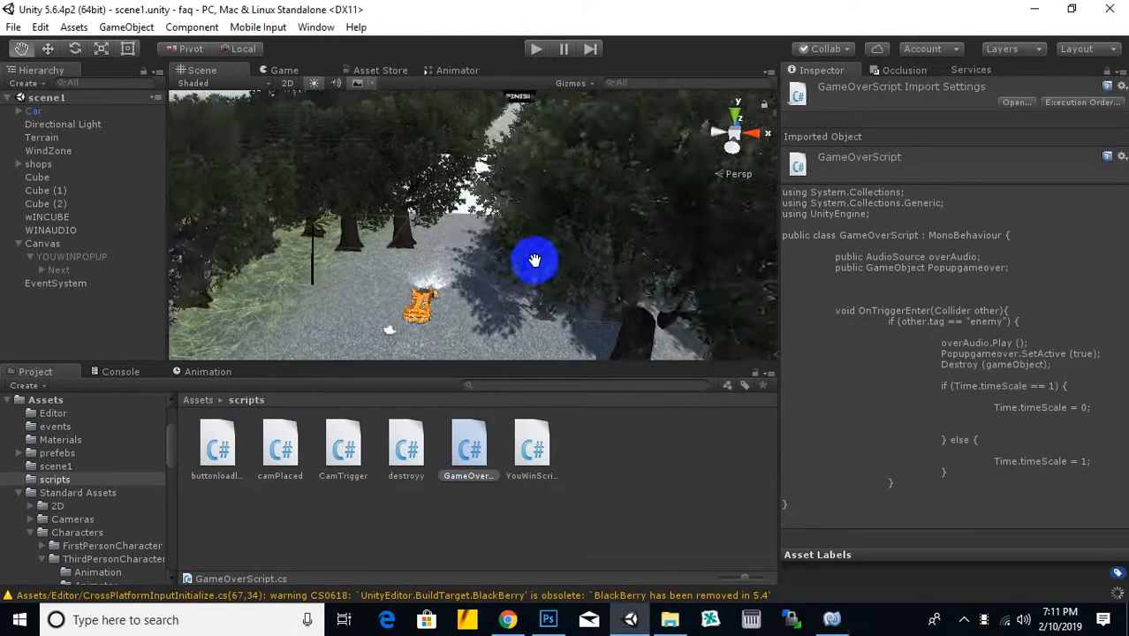
pyautogui.click(200, 399)
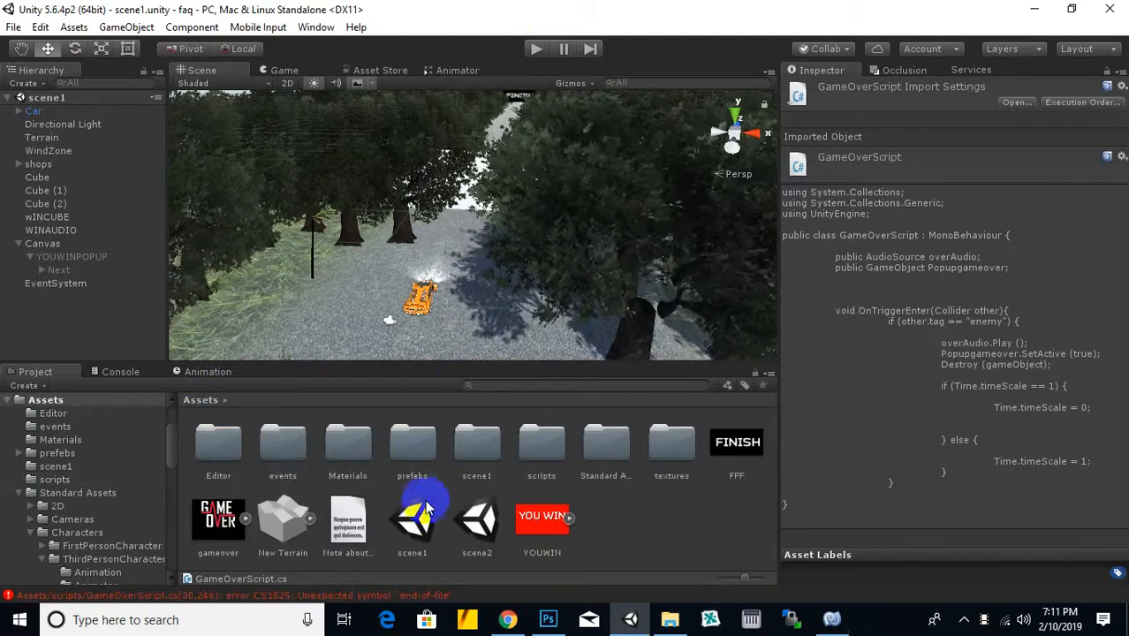
pyautogui.click(227, 596)
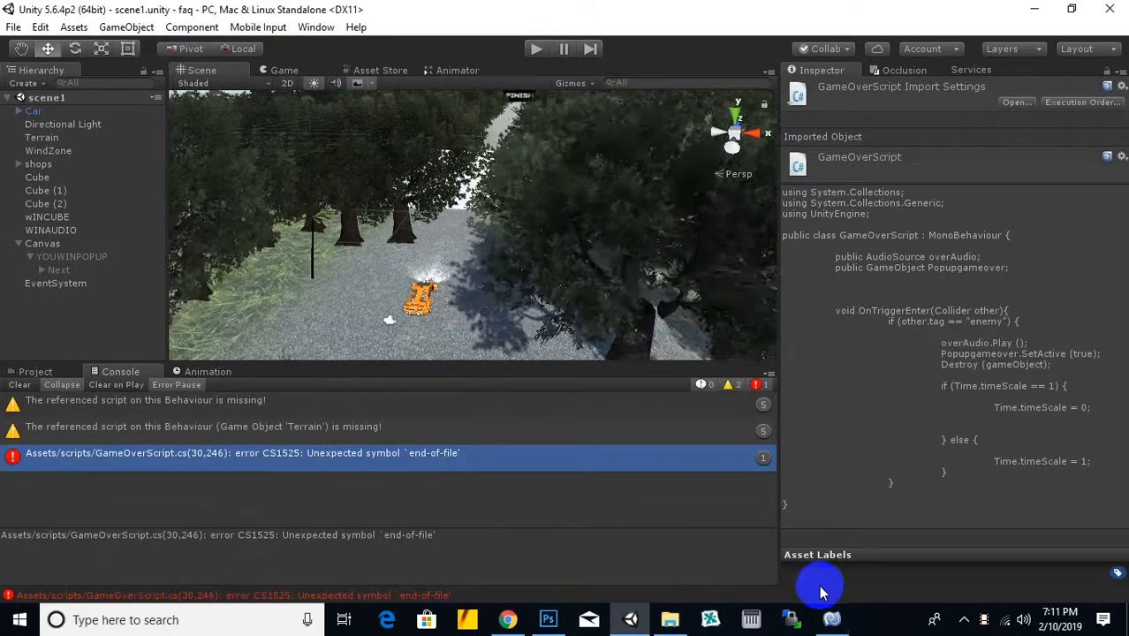
# Step: Return to GameOverScript.cs in MonoDevelop, add the missing closing brace of OnTriggerEnter above the class's closing brace, and save the script
pyautogui.click(831, 619)
pyautogui.scroll(-5, 735, 474)
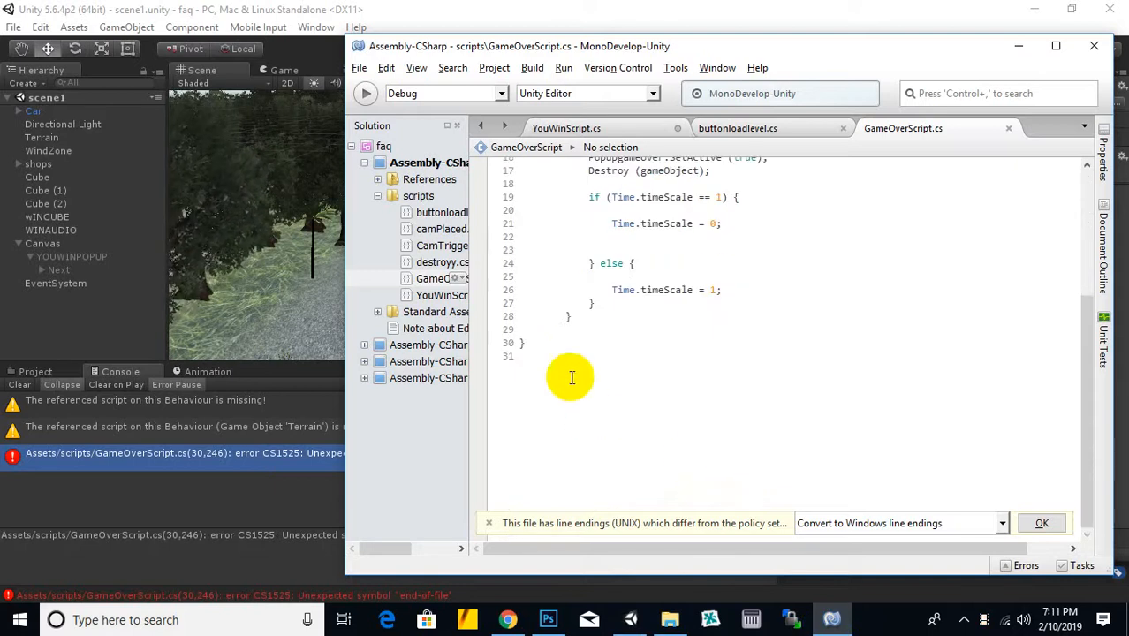
pyautogui.click(576, 320)
pyautogui.scroll(5, 654, 406)
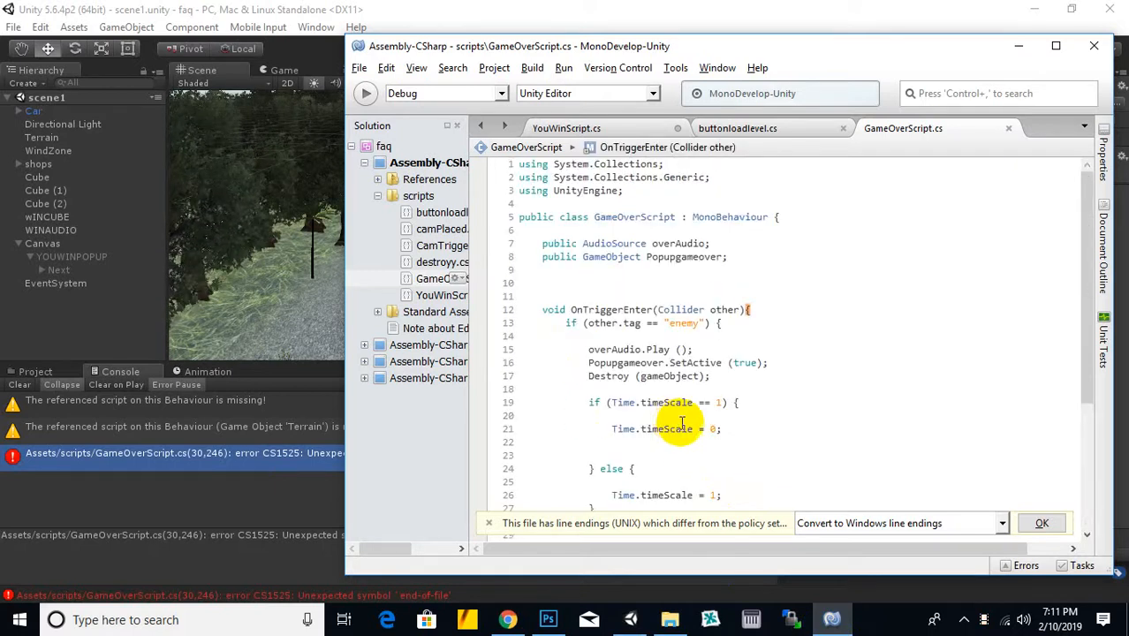
pyautogui.scroll(-5, 763, 381)
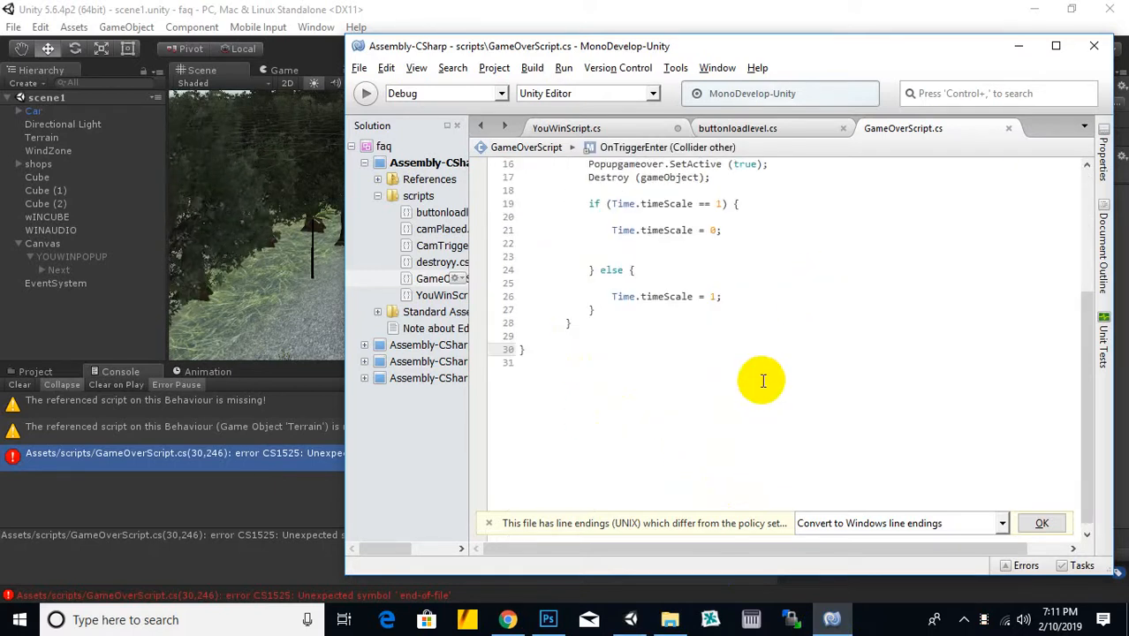
pyautogui.write('}')
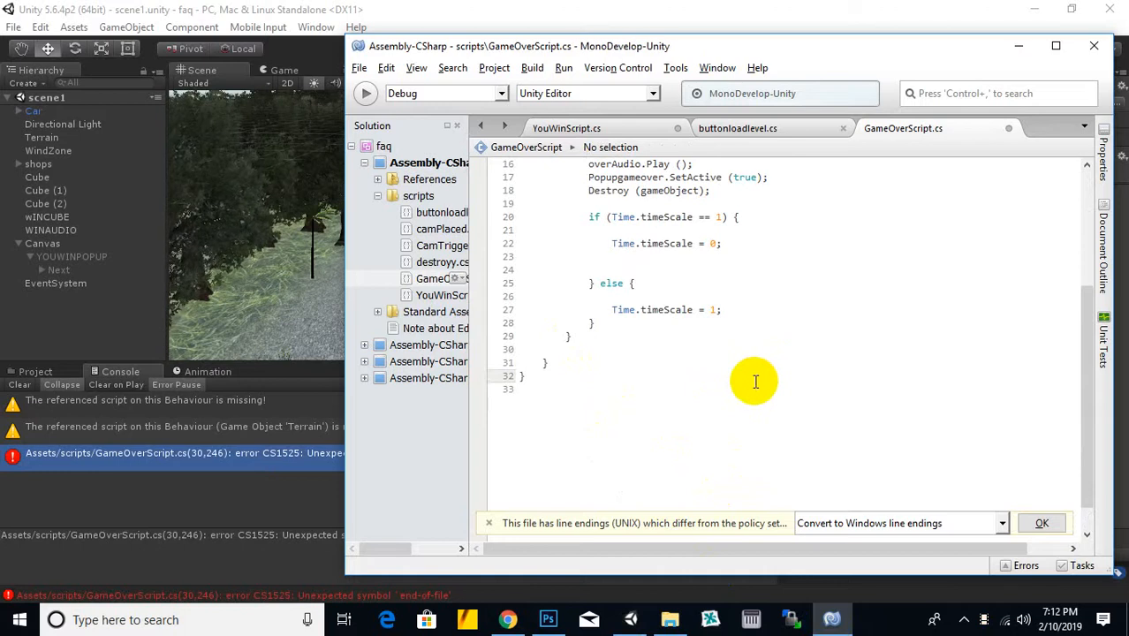
pyautogui.hotkey('ctrl', 's')
# Step: Switch back to Unity, clear the console messages and show the project's assets again
pyautogui.click(484, 9)
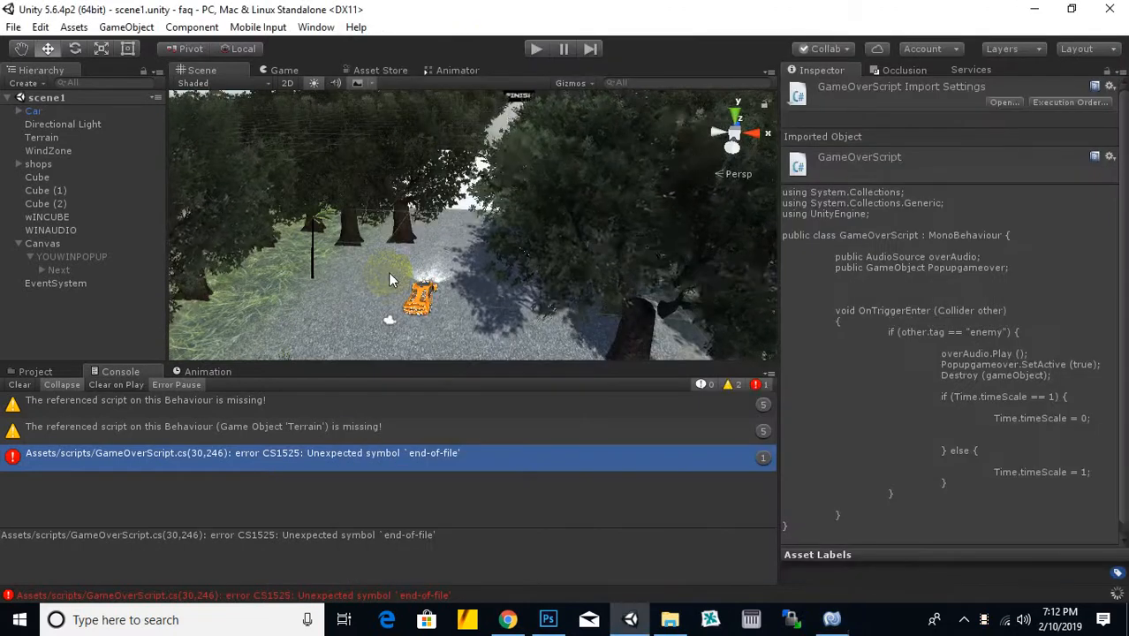
pyautogui.click(26, 383)
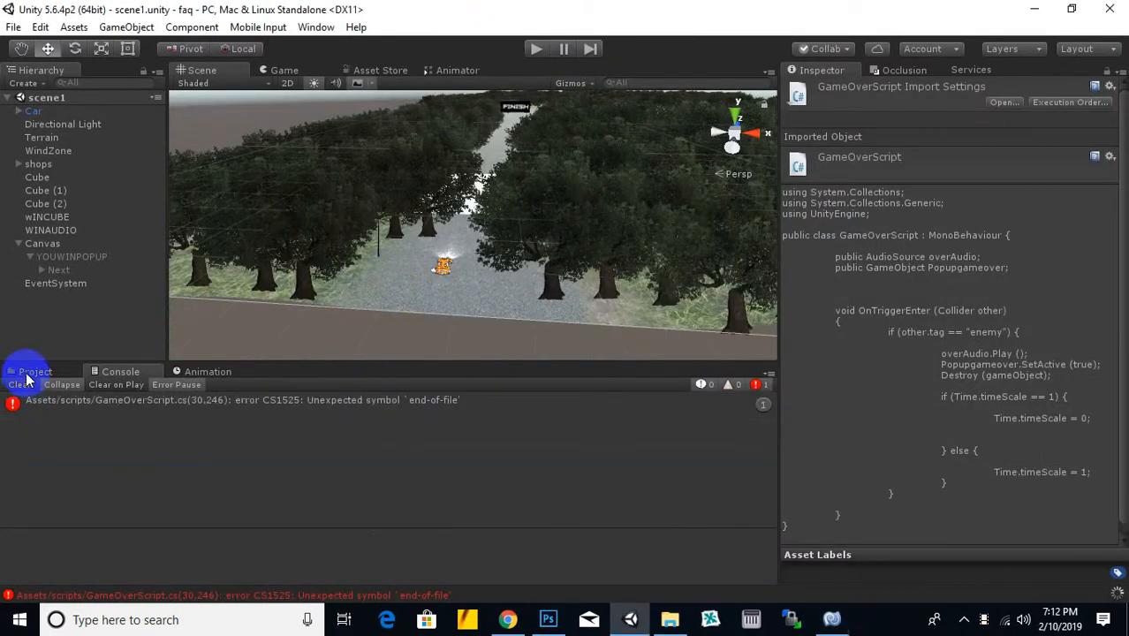
pyautogui.click(46, 401)
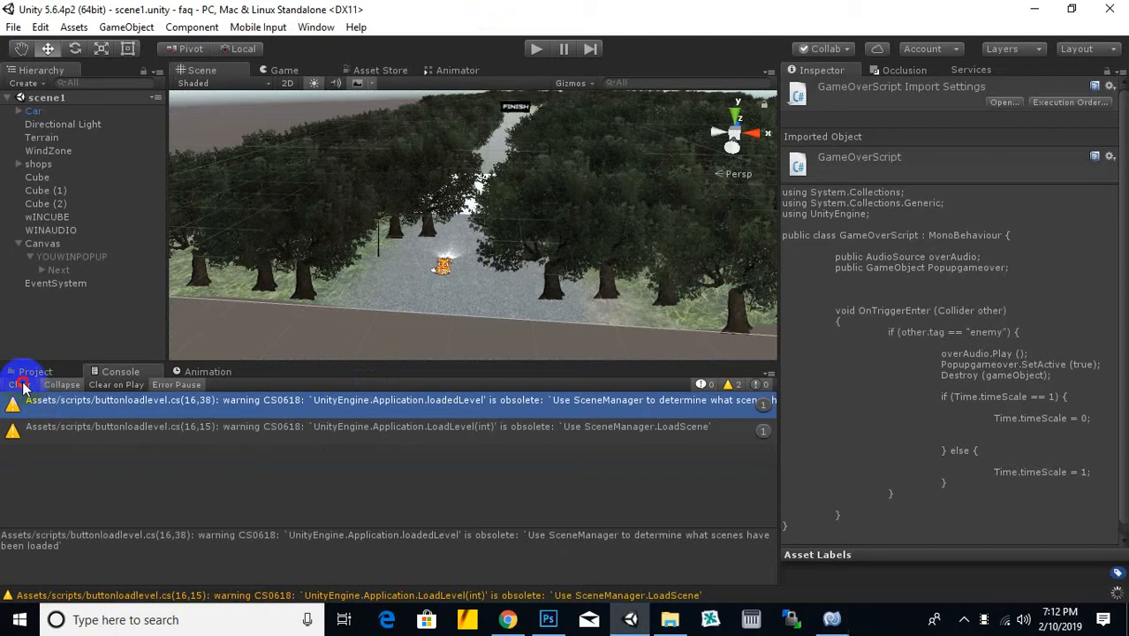
pyautogui.click(26, 371)
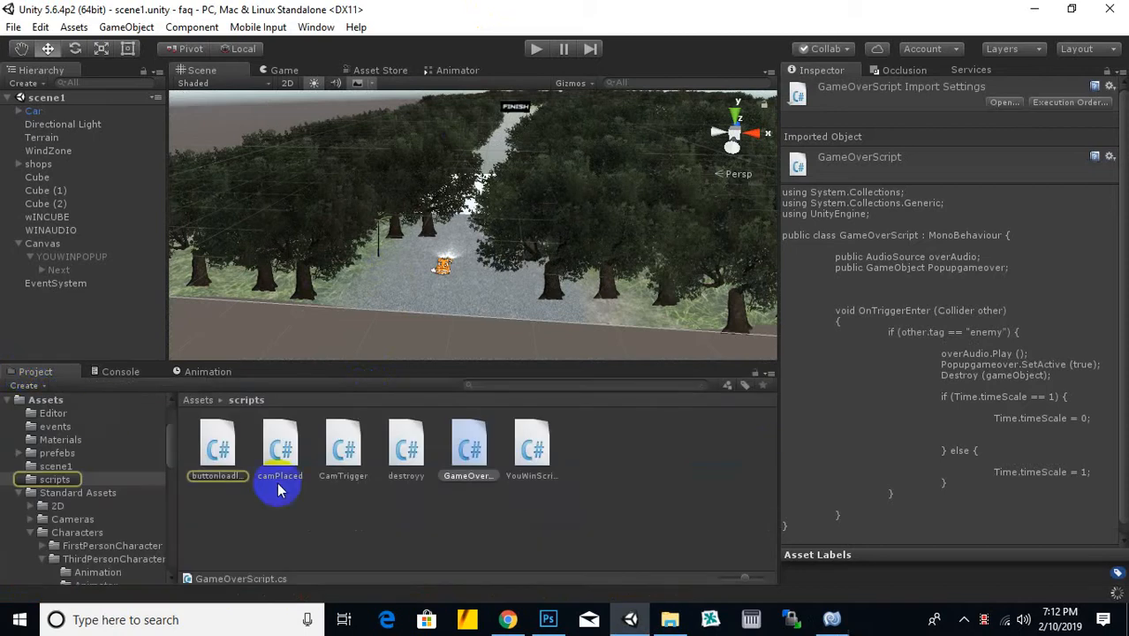
# Step: Open the car prefabs folder at Assets > Standard Assets > Vehicles > Car > Prefabs
pyautogui.click(198, 400)
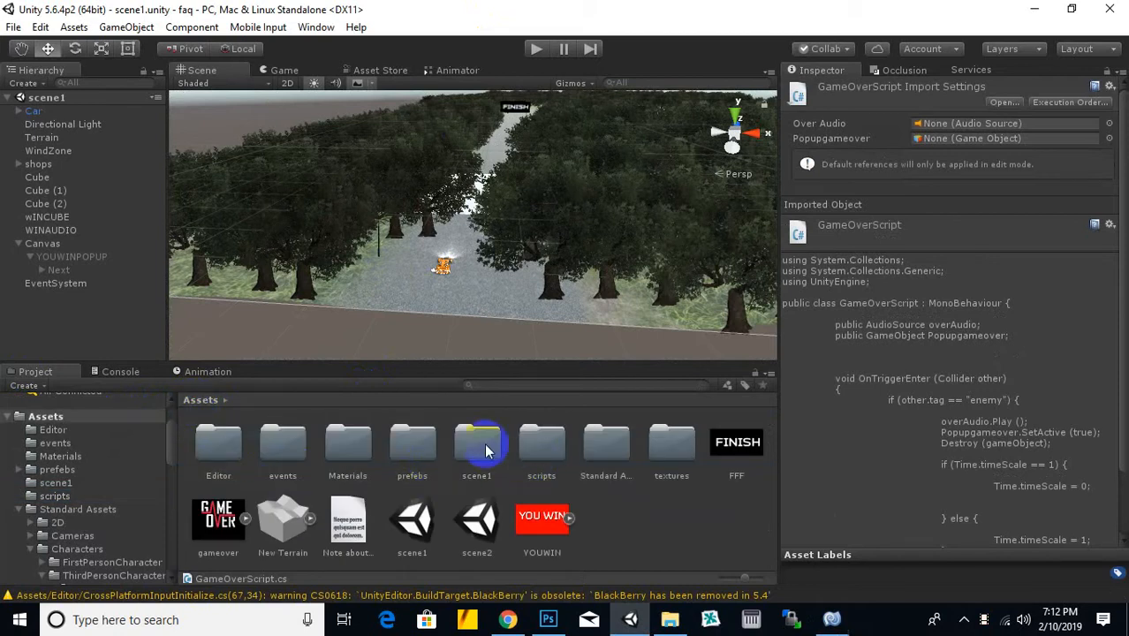
pyautogui.doubleClick(616, 456)
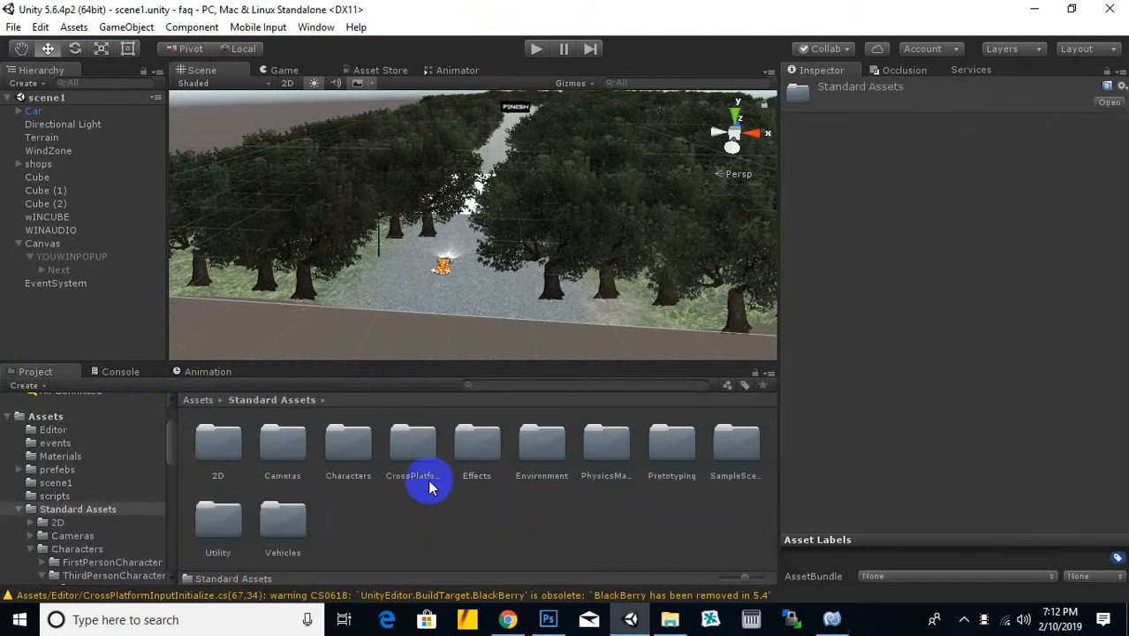
pyautogui.doubleClick(271, 519)
pyautogui.doubleClick(280, 449)
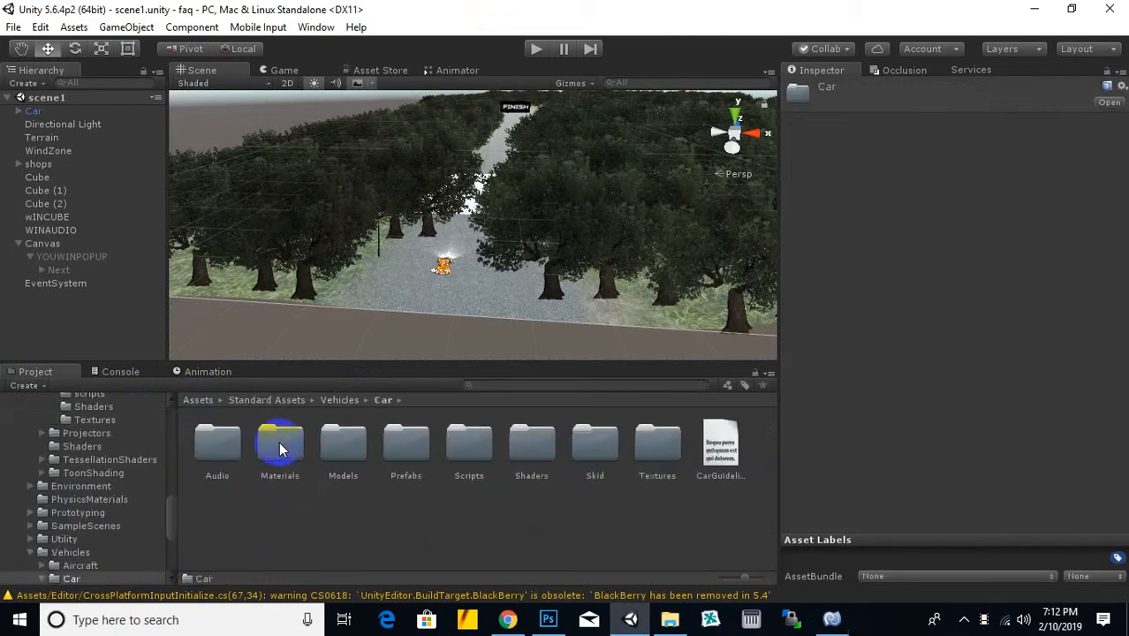
pyautogui.doubleClick(422, 460)
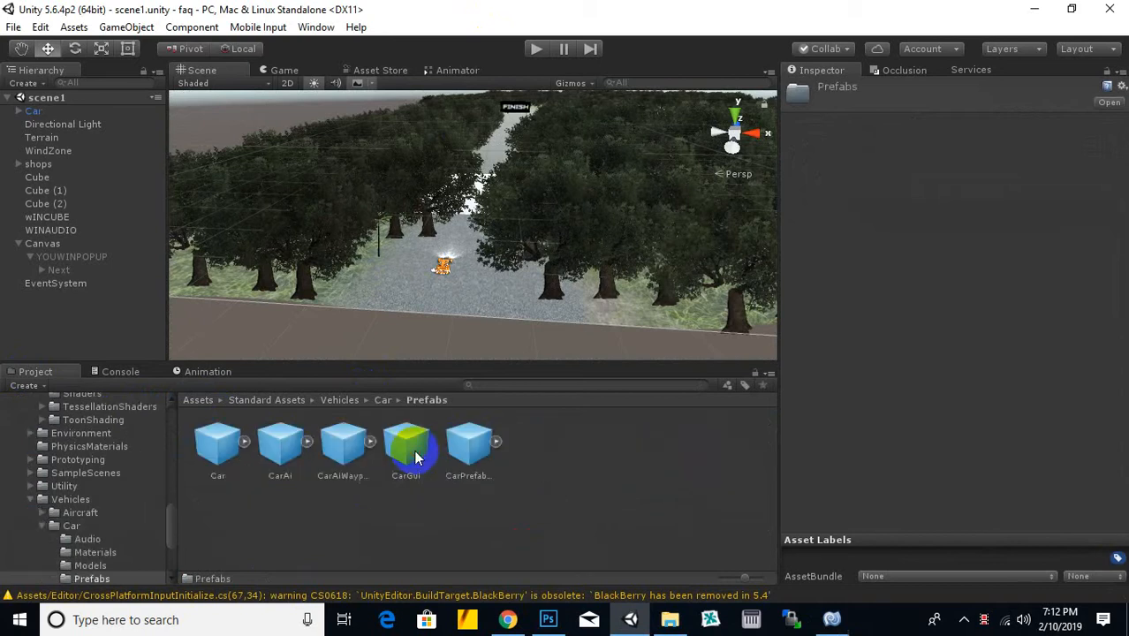
# Step: Place the CarAi prefab on the road in the scene, beside the existing car
pyautogui.click(341, 478)
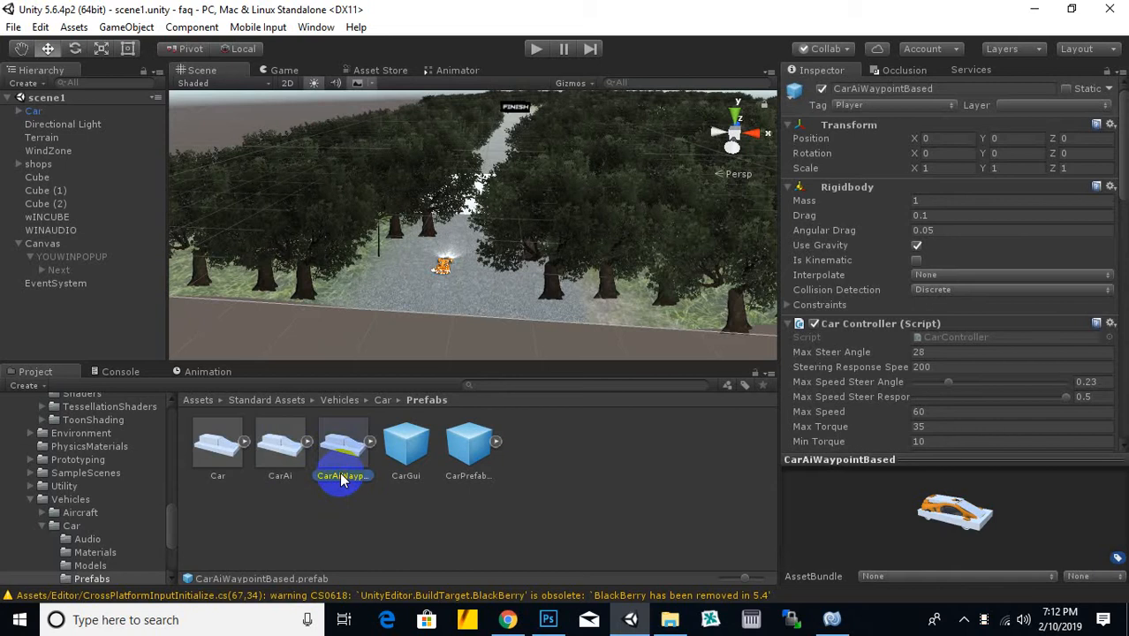
pyautogui.click(298, 453)
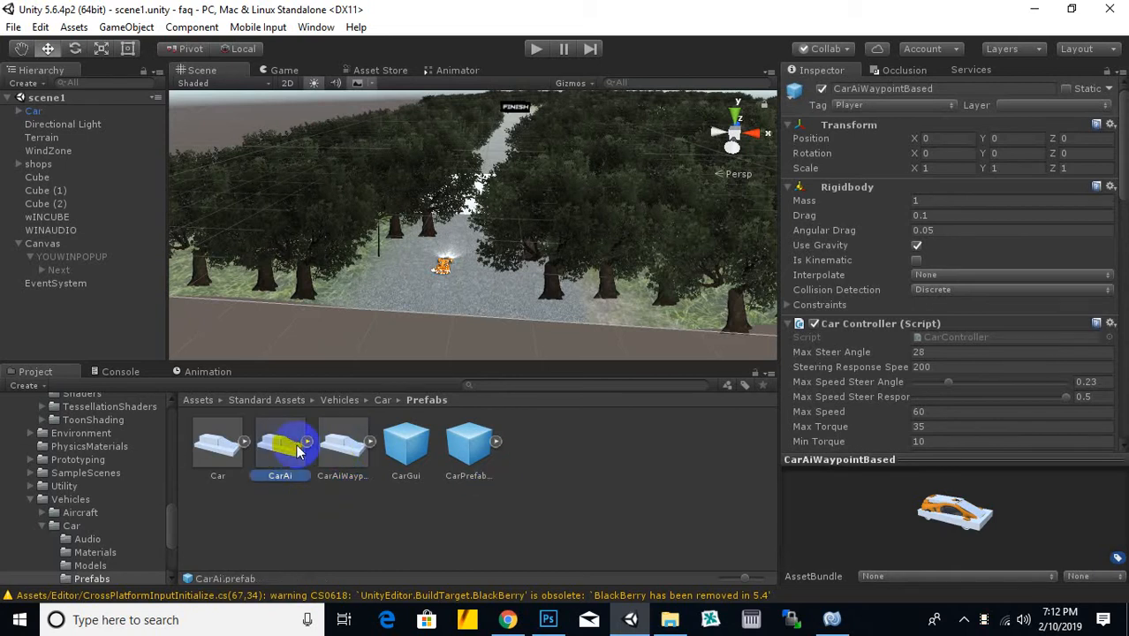
pyautogui.click(277, 457)
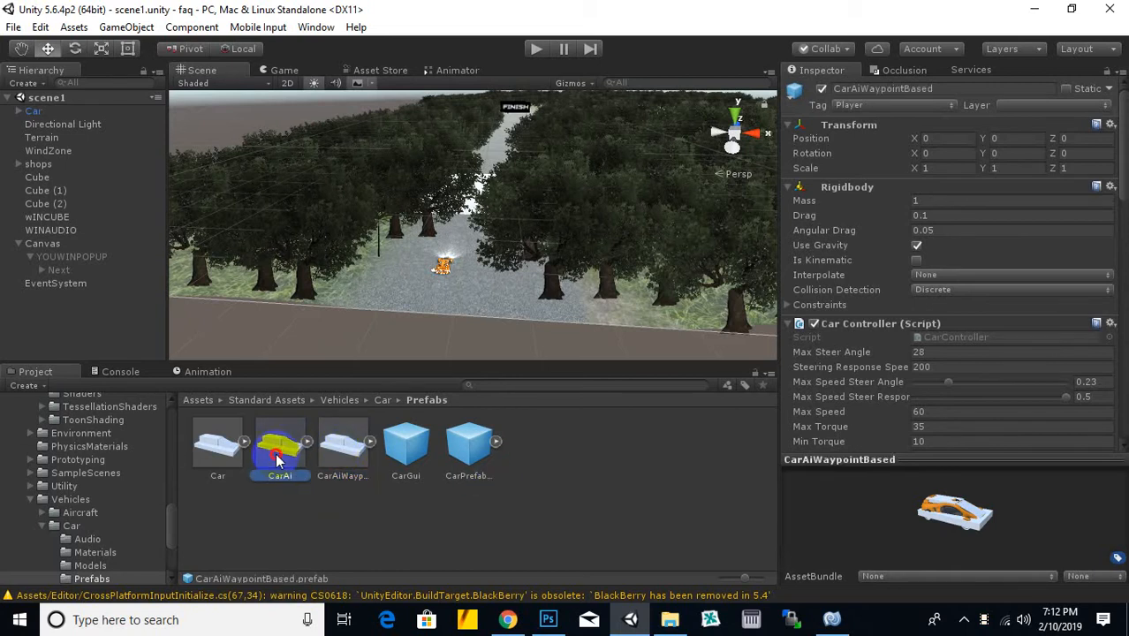
pyautogui.click(330, 455)
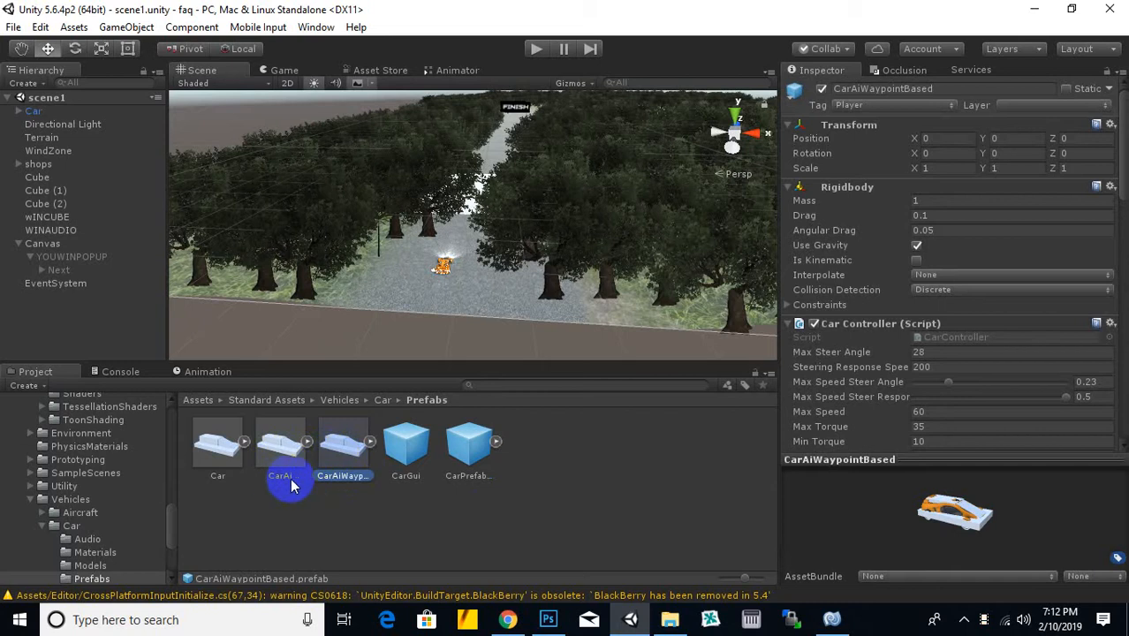
pyautogui.click(295, 459)
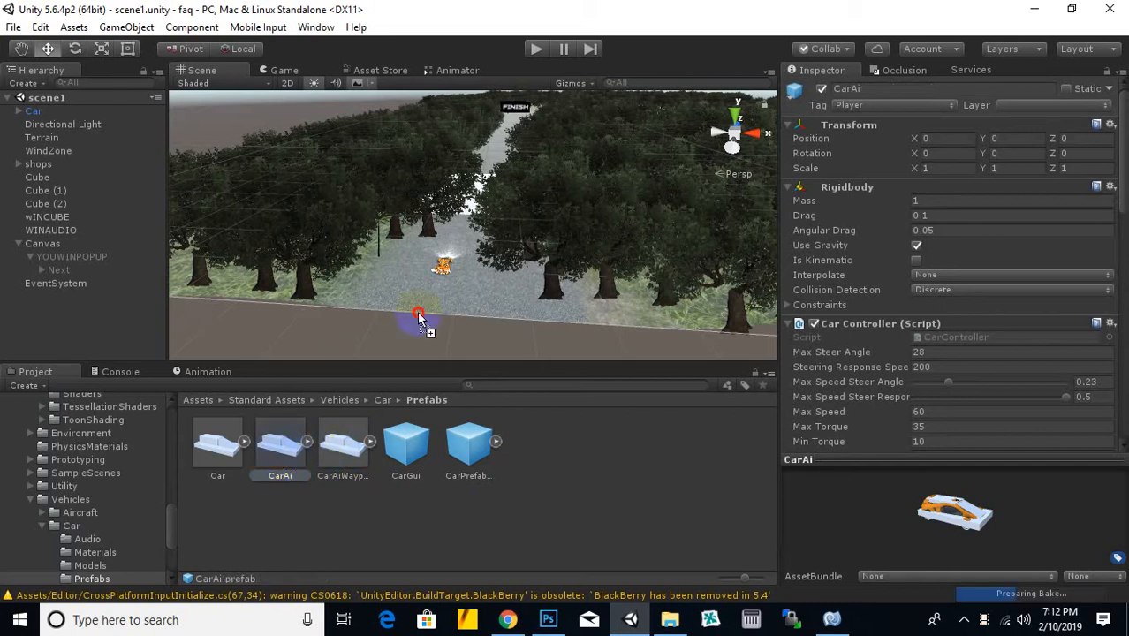
pyautogui.moveTo(419, 318); pyautogui.dragTo(475, 268)
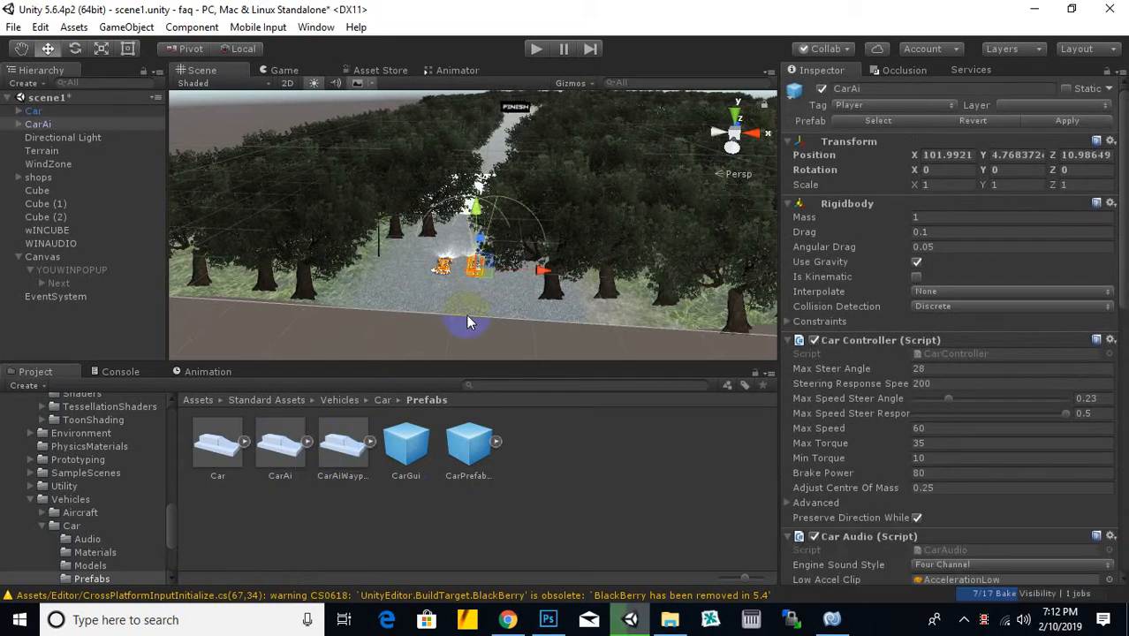
# Step: Open the Car asset's Textures folder and select the SkyCarBodyPaintwork part of CarAi in the scene
pyautogui.click(382, 400)
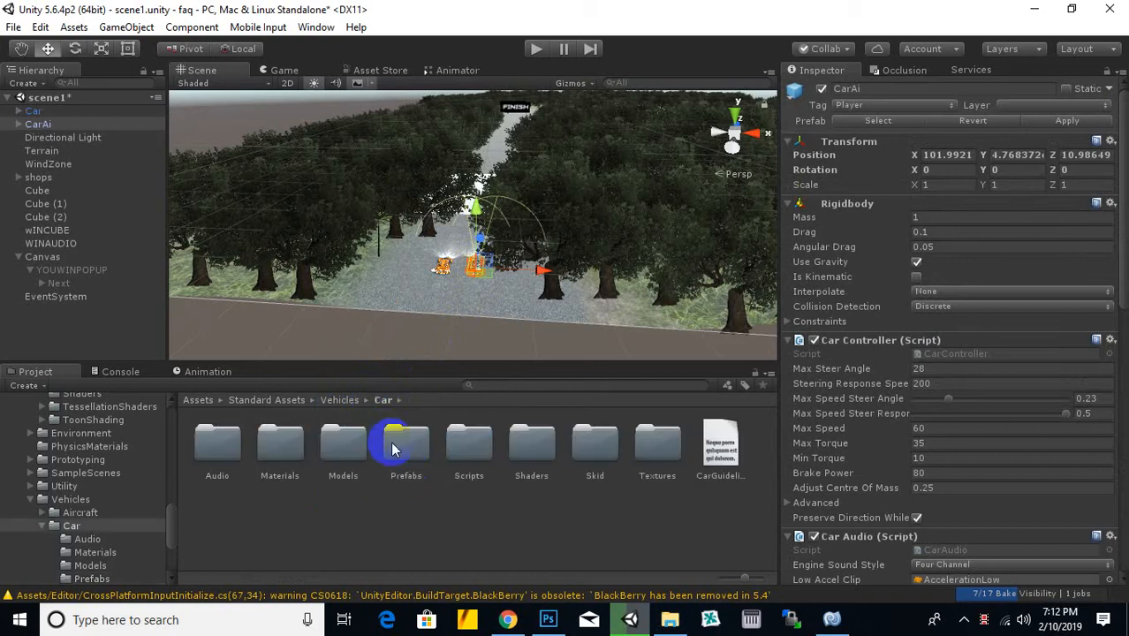
pyautogui.doubleClick(643, 458)
pyautogui.scroll(8, 491, 277)
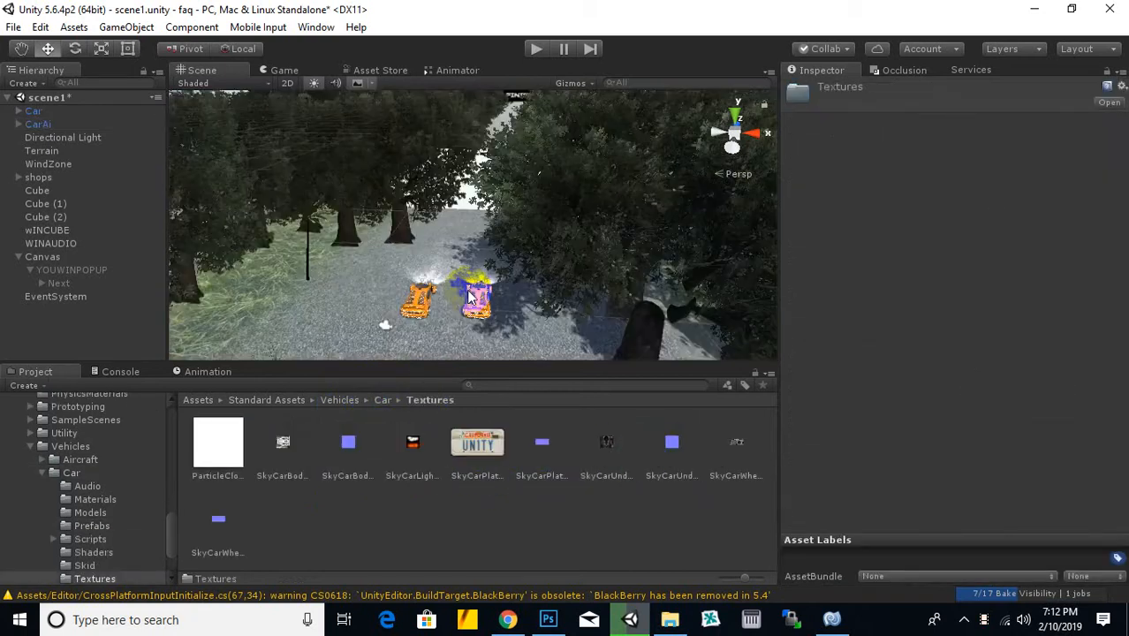
pyautogui.scroll(-5, 496, 279)
pyautogui.moveTo(496, 279); pyautogui.dragTo(491, 224, button='middle')
pyautogui.scroll(-8, 483, 289)
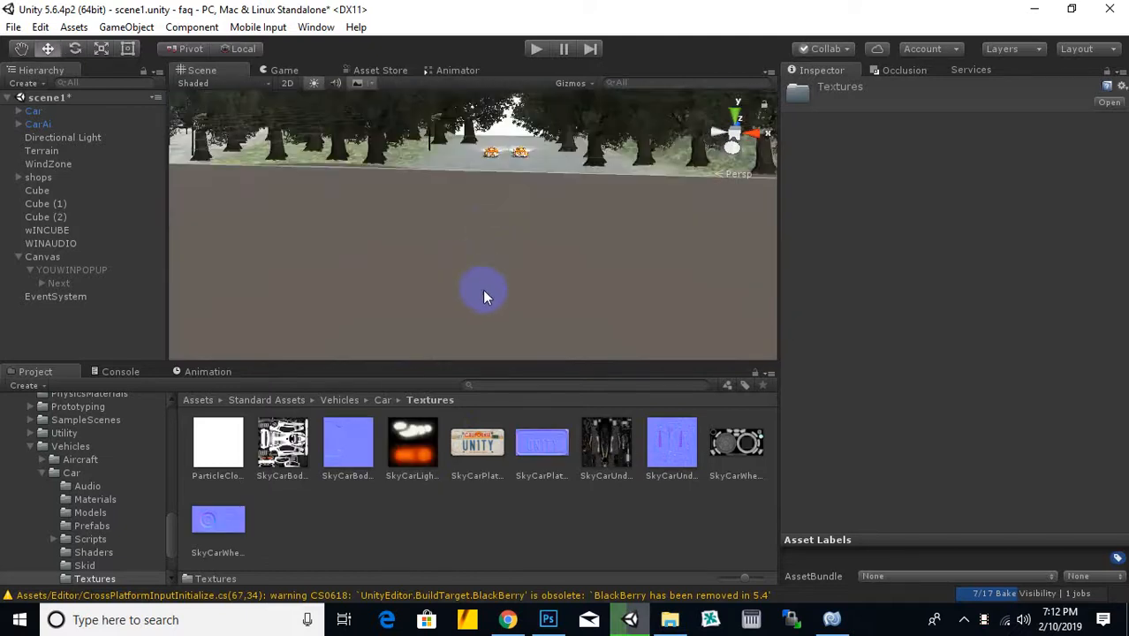
pyautogui.scroll(4, 503, 217)
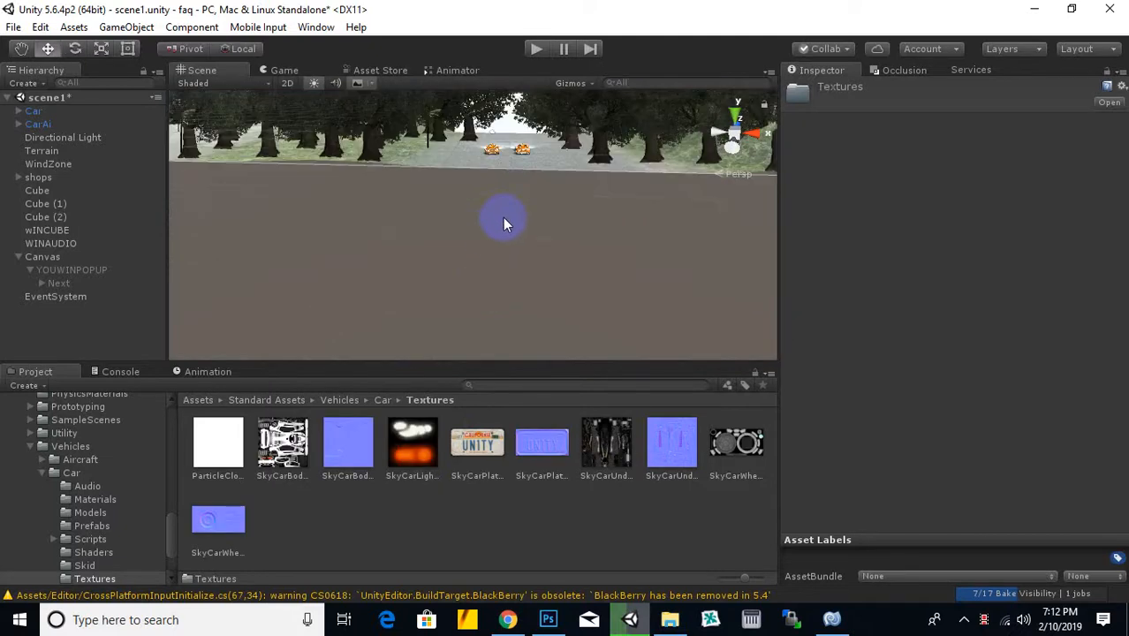
pyautogui.click(525, 155)
pyautogui.click(525, 155)
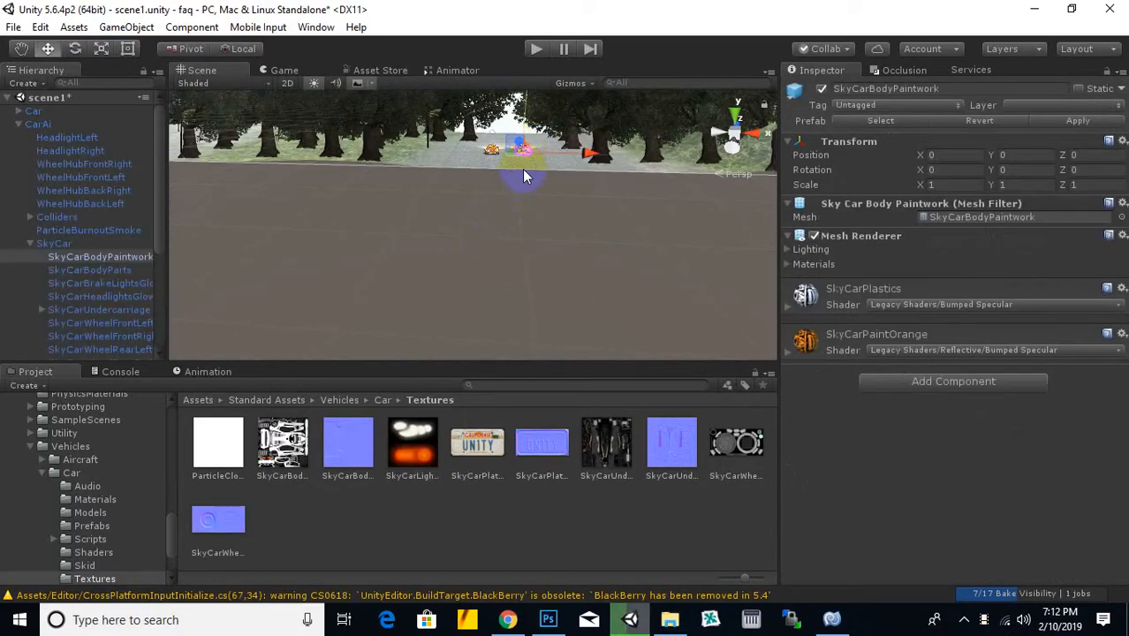
pyautogui.press('f')
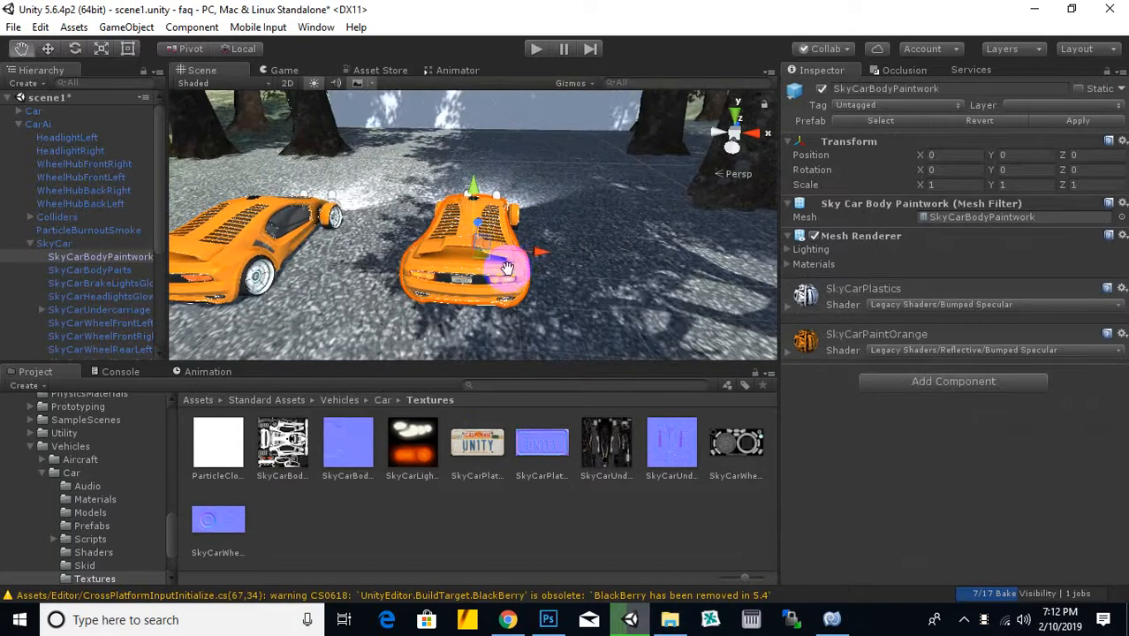
# Step: Apply the dark SkyCarUndersideAlbedoSpecular texture to CarAi's SkyCarBodyPaintwork mesh
pyautogui.moveTo(507, 268); pyautogui.dragTo(510, 252, button='middle')
pyautogui.moveTo(599, 460); pyautogui.dragTo(80, 264)
pyautogui.scroll(-2, 93, 304)
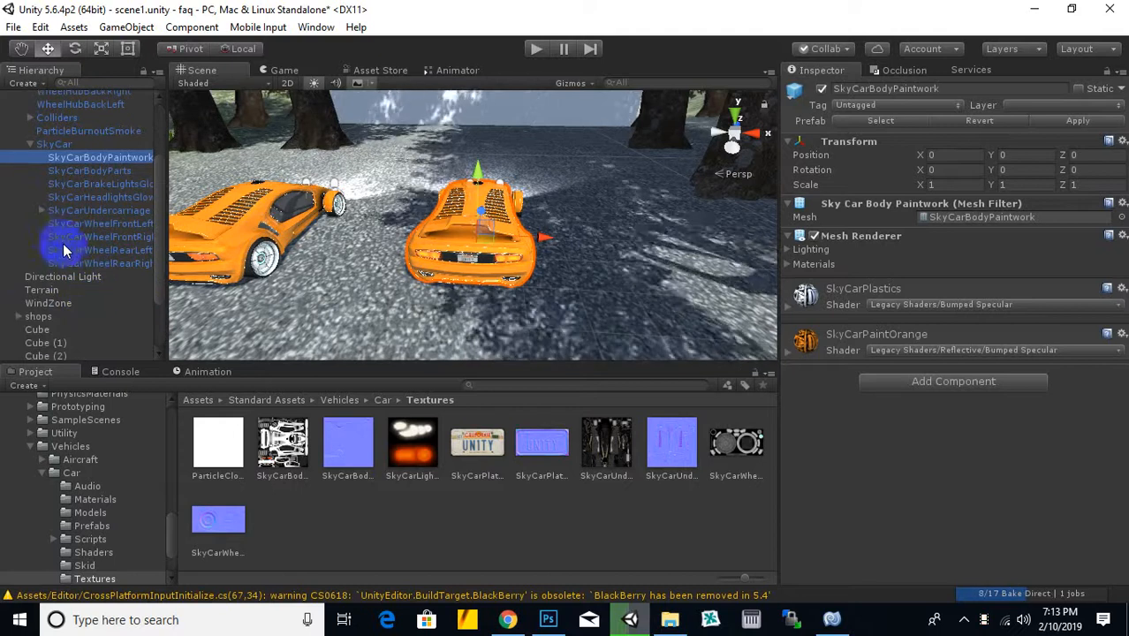
pyautogui.click(41, 212)
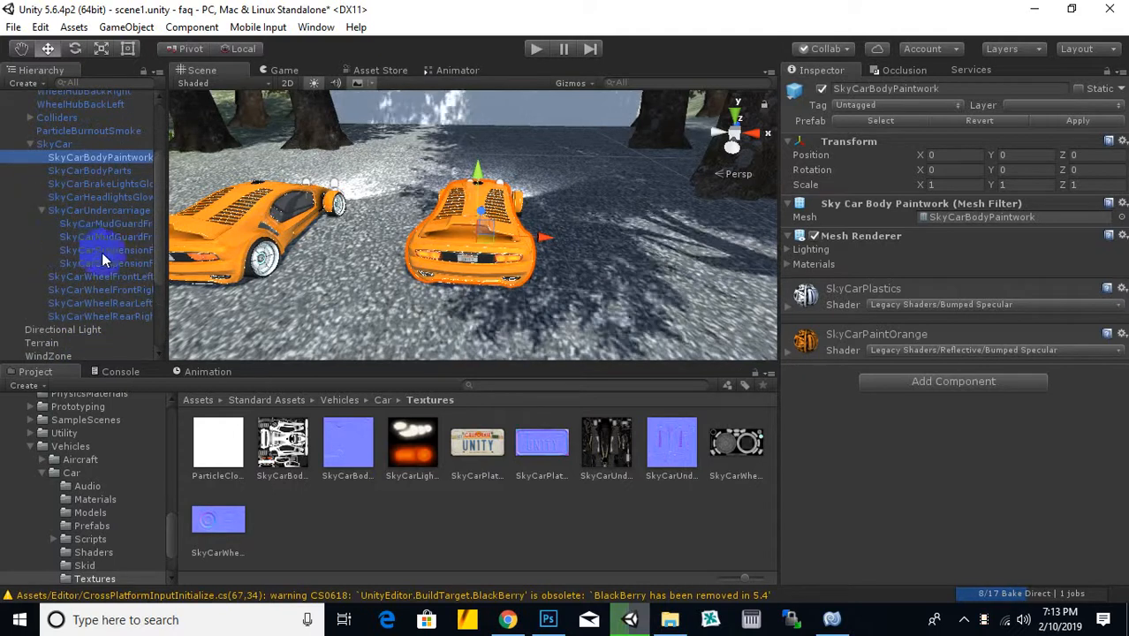
pyautogui.moveTo(604, 447); pyautogui.dragTo(530, 284)
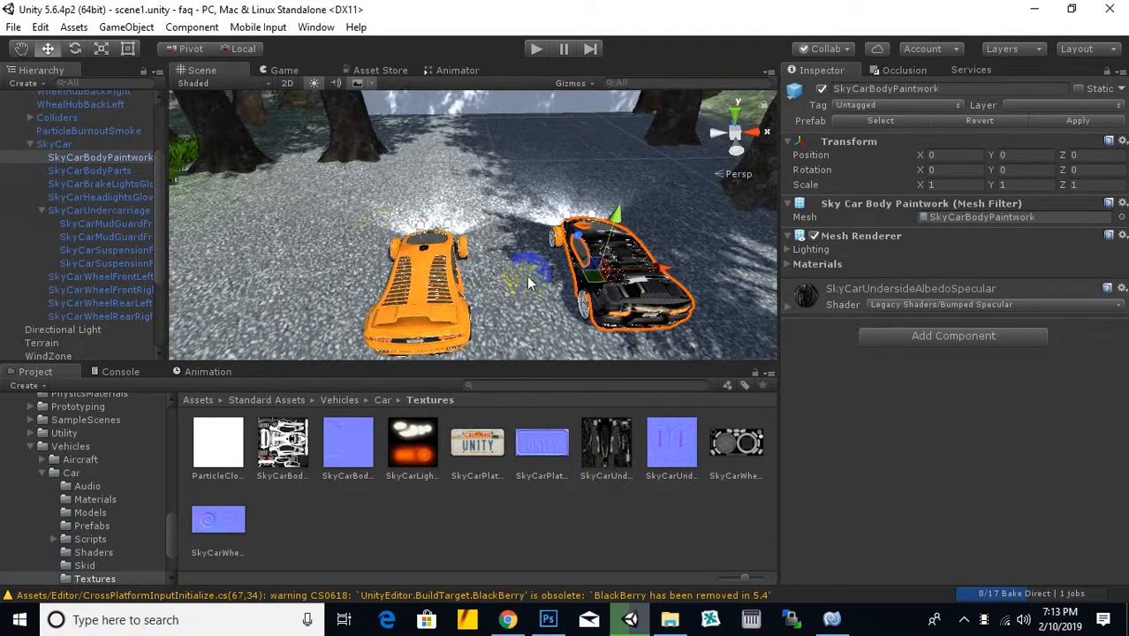
# Step: Select the CarAi object and create a new tag named enemy in the project's tag list
pyautogui.scroll(3, 156, 182)
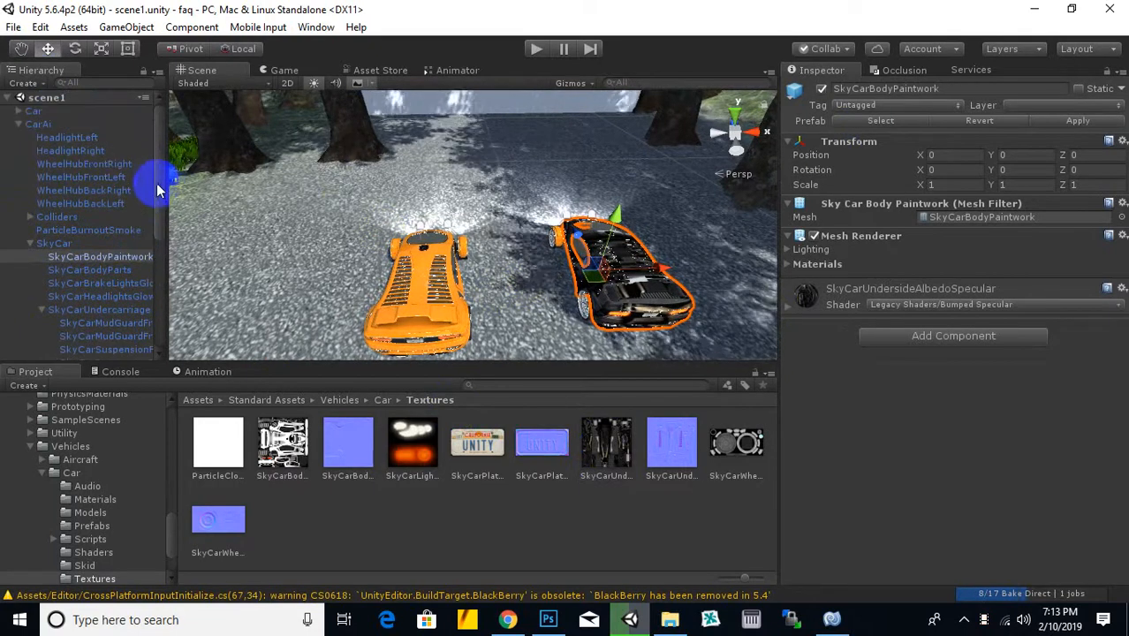
pyautogui.click(35, 126)
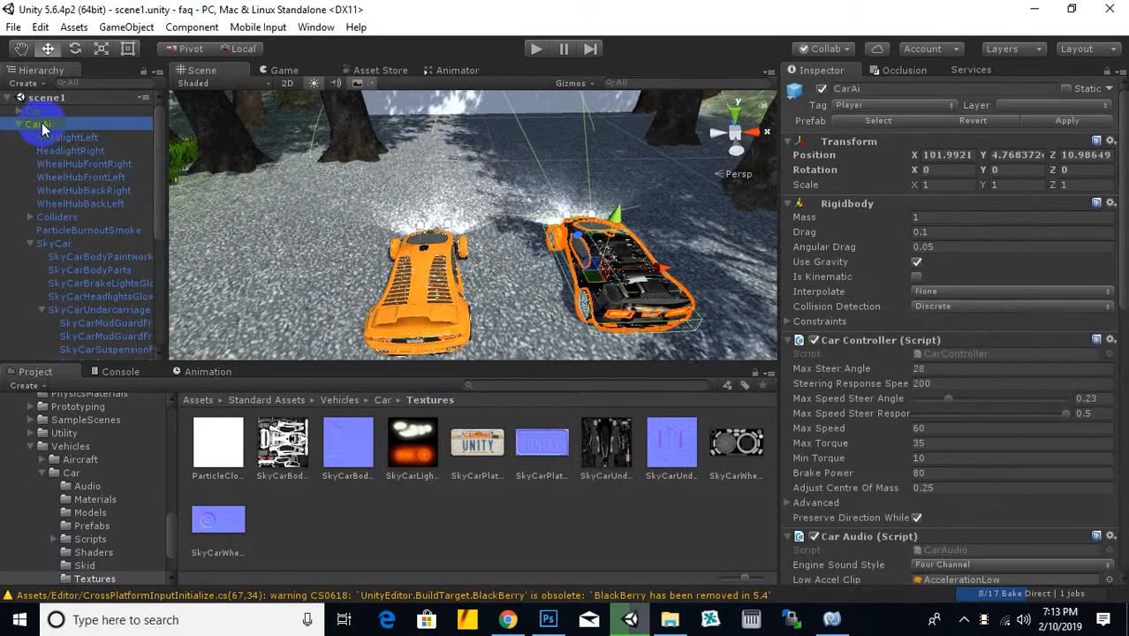
pyautogui.rightClick(22, 136)
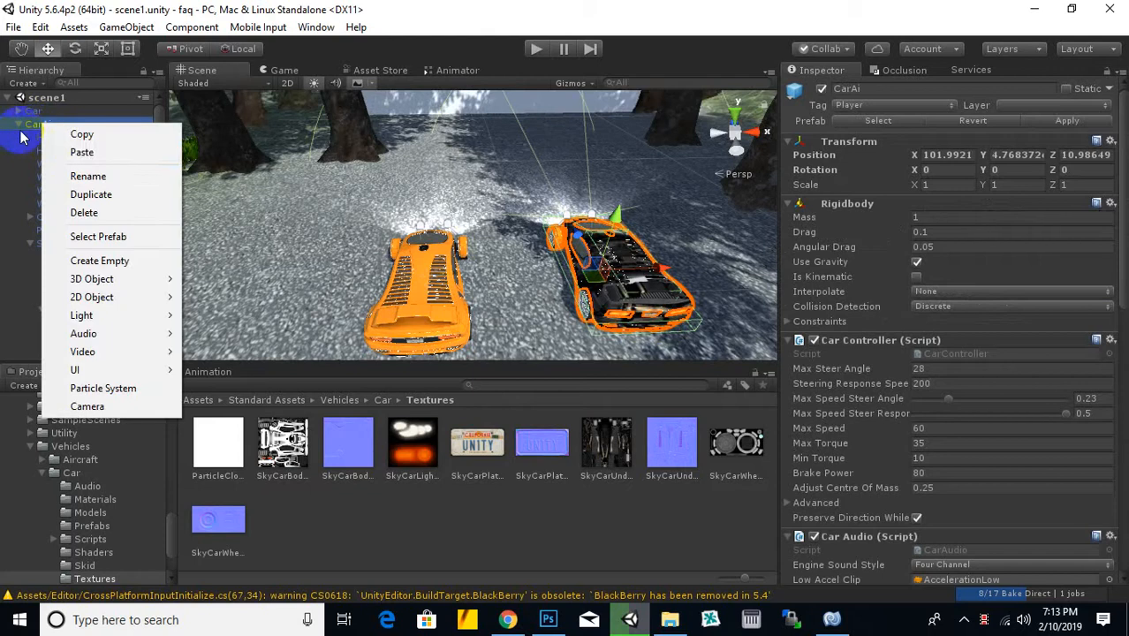
pyautogui.click(627, 13)
pyautogui.click(936, 105)
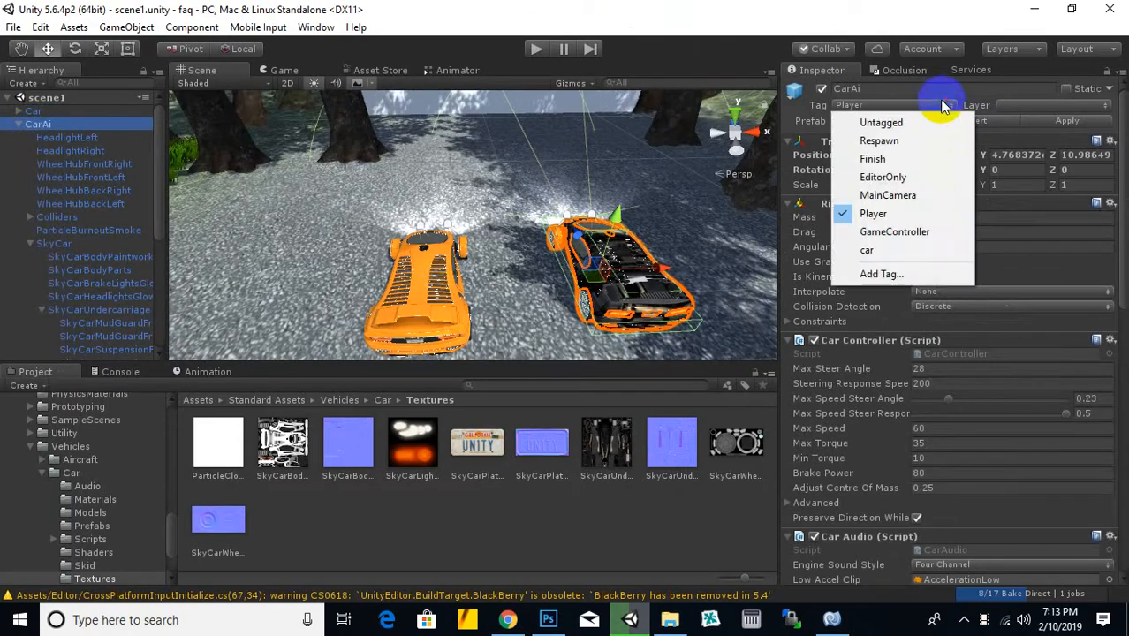
pyautogui.click(910, 273)
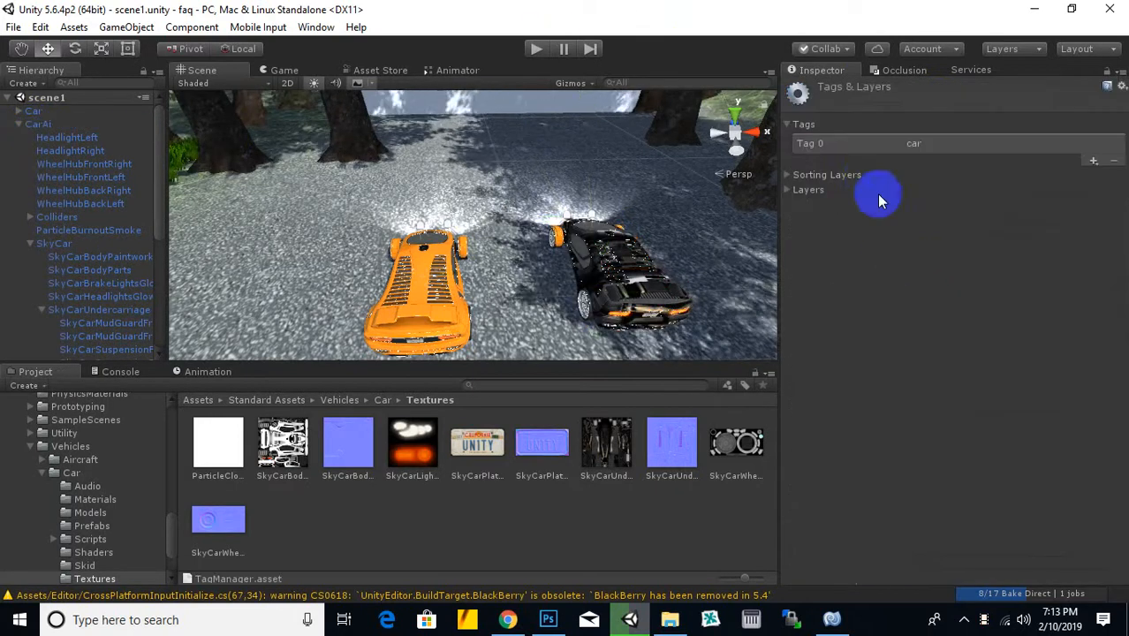
pyautogui.click(1094, 160)
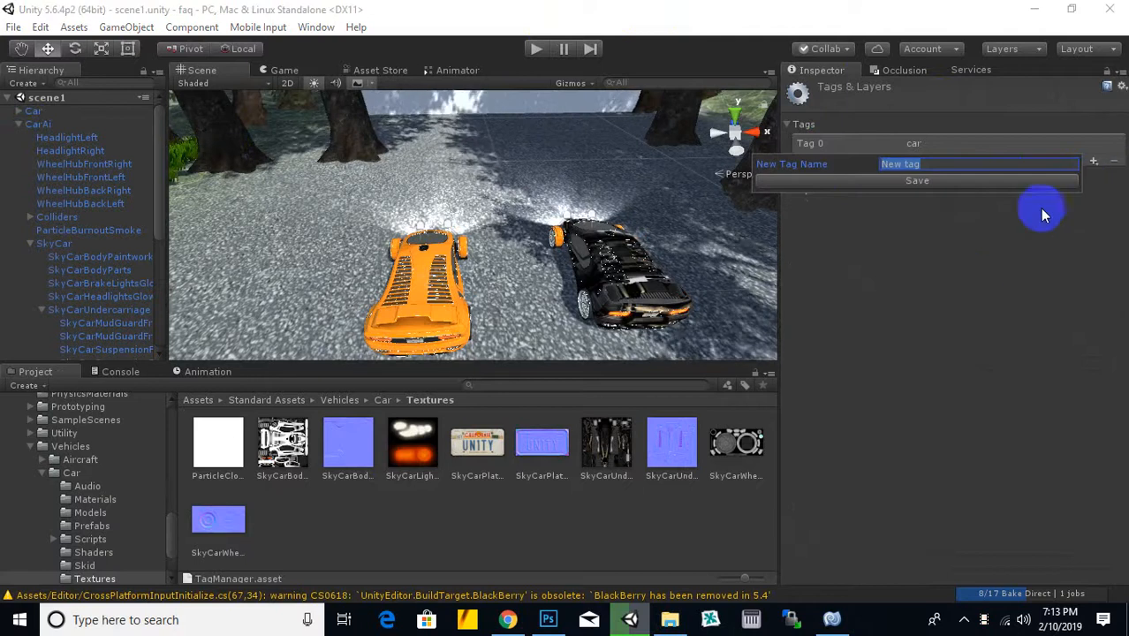
pyautogui.write('enemy')
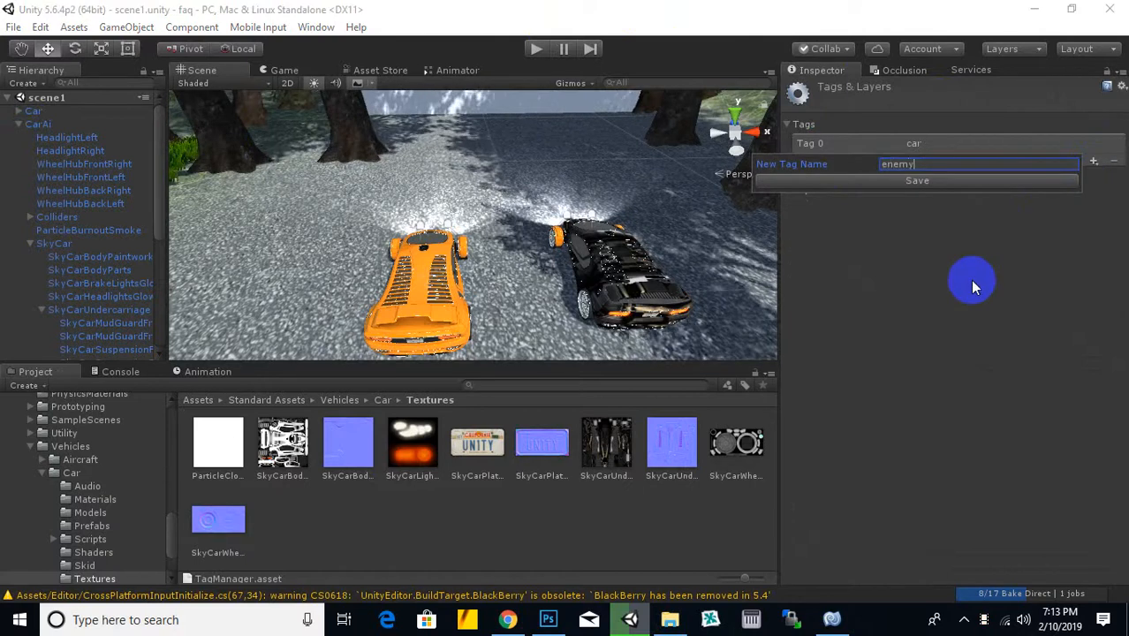
pyautogui.press('Return')
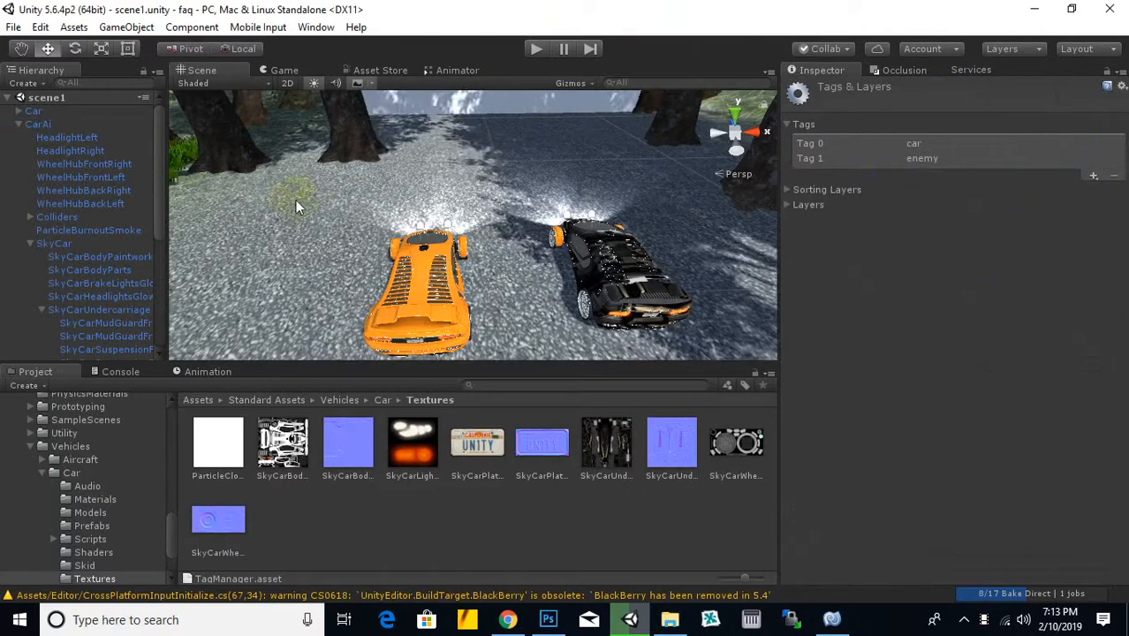
# Step: Assign the enemy tag to CarAi and save the scene
pyautogui.click(35, 124)
pyautogui.click(887, 105)
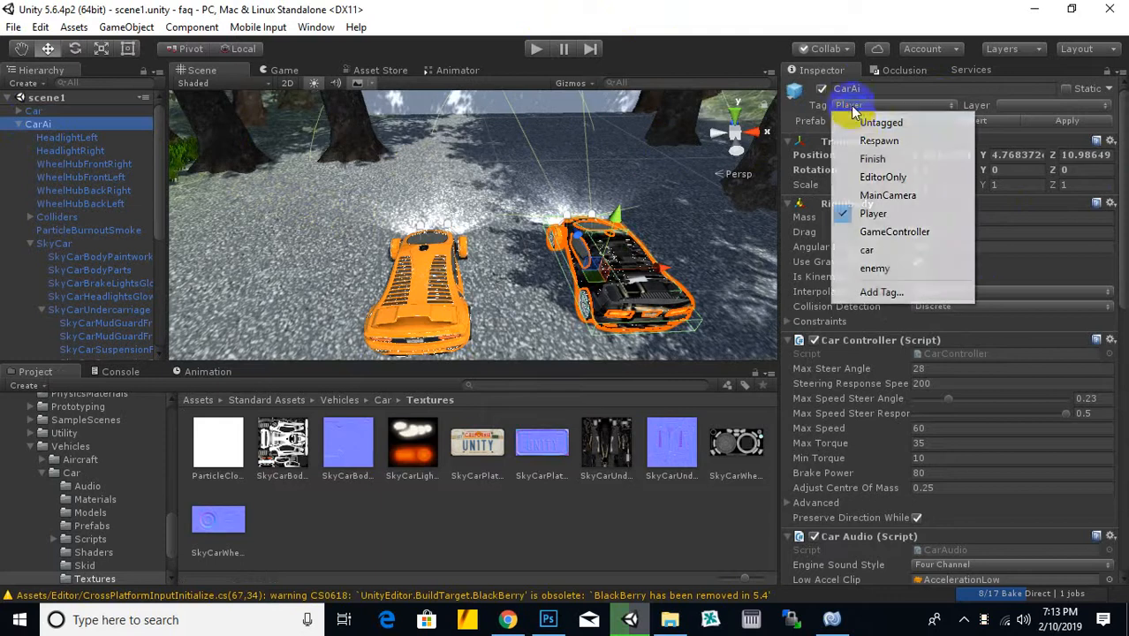
pyautogui.click(875, 268)
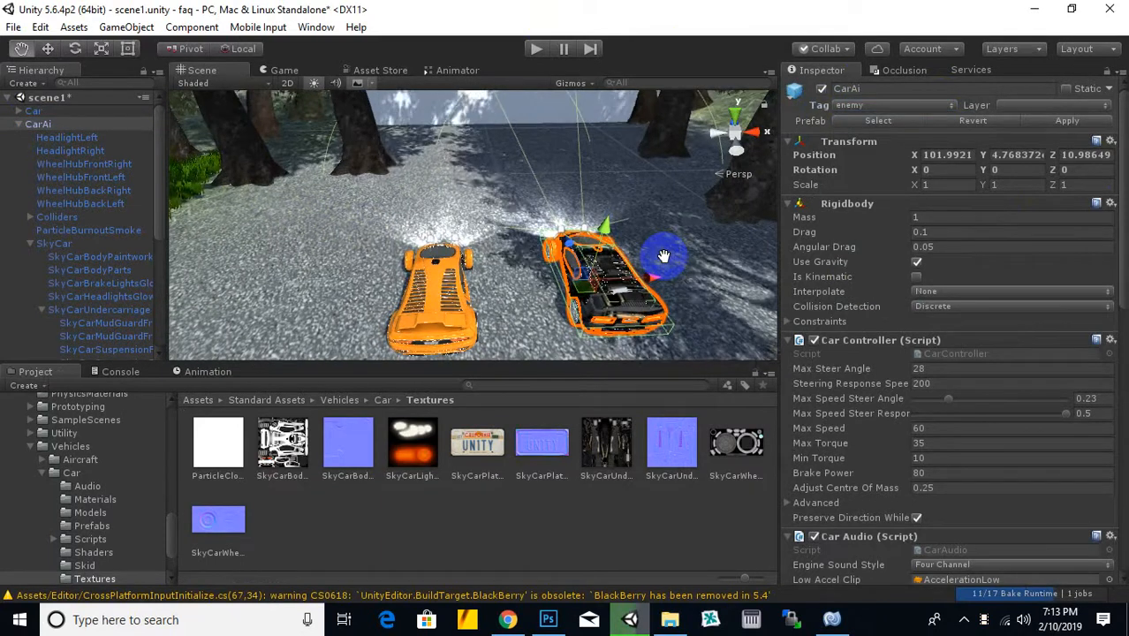
pyautogui.hotkey('ctrl', 's')
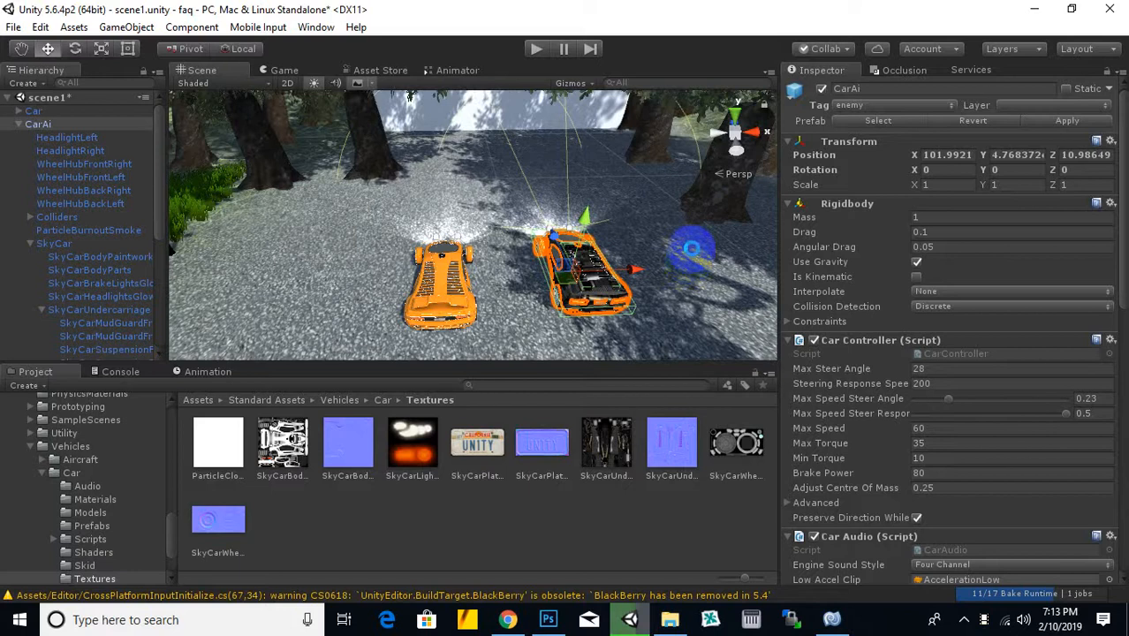
# Step: Move the wINCUBE trigger cube farther down the road to Z position 67.7
pyautogui.scroll(-3, 692, 255)
pyautogui.scroll(-12, 947, 451)
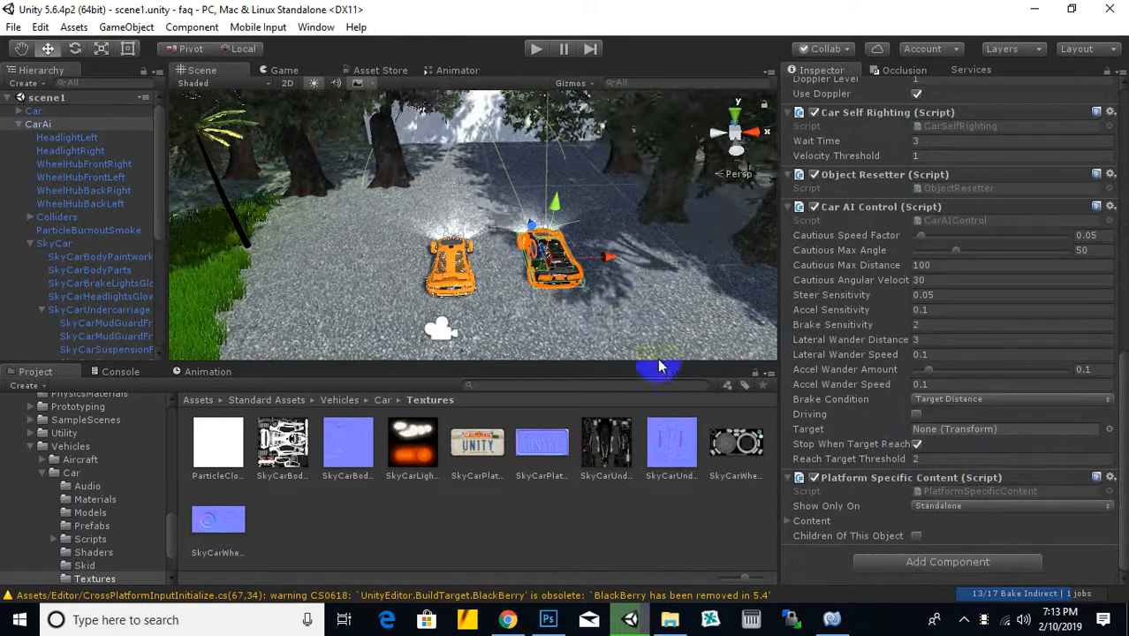
pyautogui.scroll(-1, 624, 275)
pyautogui.moveTo(632, 273); pyautogui.dragTo(612, 411, button='middle')
pyautogui.scroll(3, 523, 251)
pyautogui.moveTo(579, 258); pyautogui.dragTo(592, 310, button='middle')
pyautogui.scroll(-2, 557, 237)
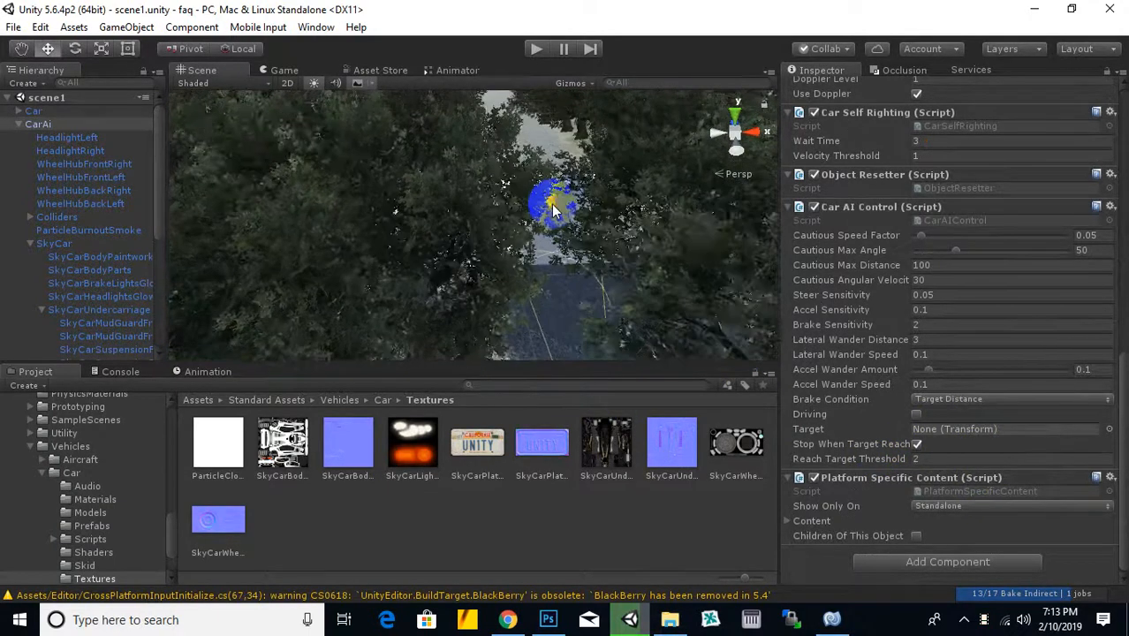
pyautogui.click(552, 209)
pyautogui.click(557, 235)
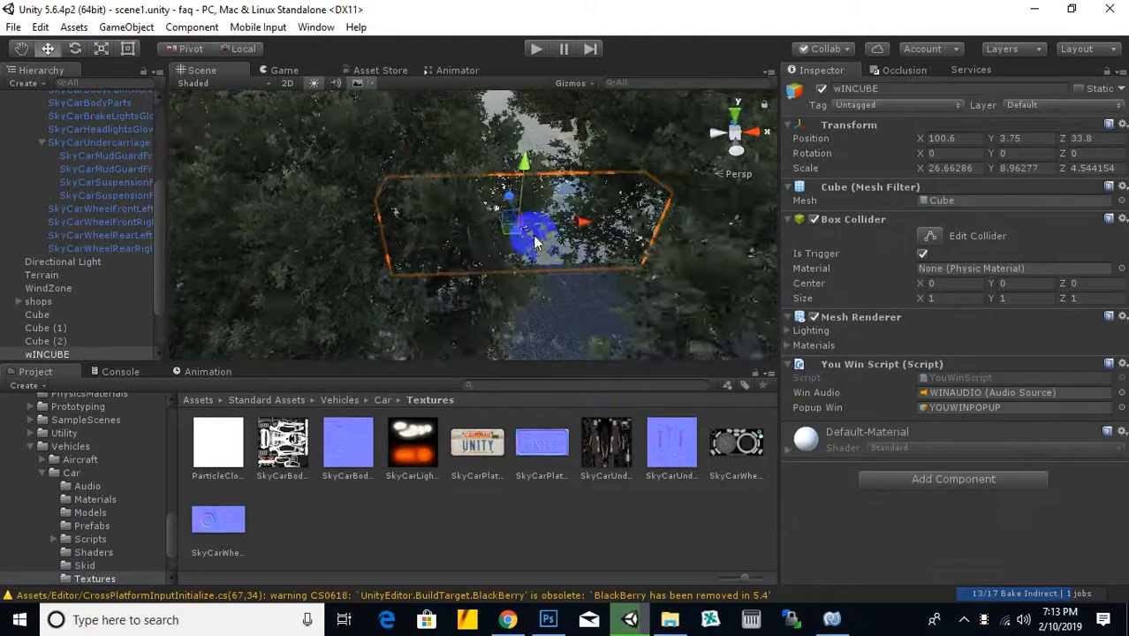
pyautogui.moveTo(506, 196); pyautogui.dragTo(469, 88)
pyautogui.moveTo(442, 38); pyautogui.dragTo(440, 28)
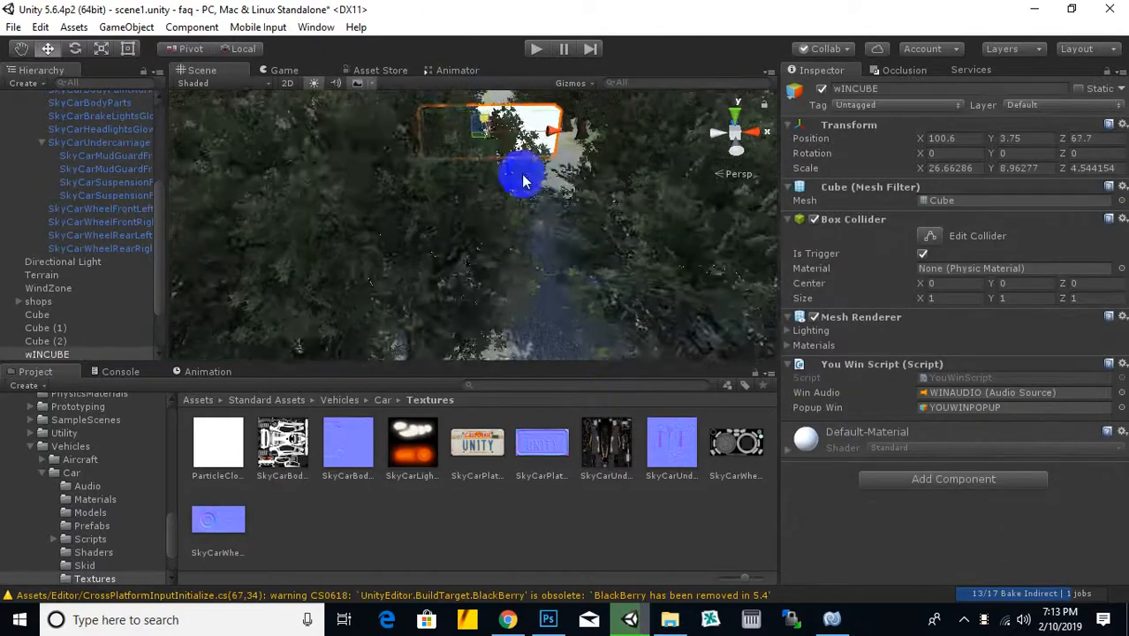
# Step: Create an empty game object in the scene near the cars
pyautogui.moveTo(524, 180); pyautogui.dragTo(644, 210, button='middle')
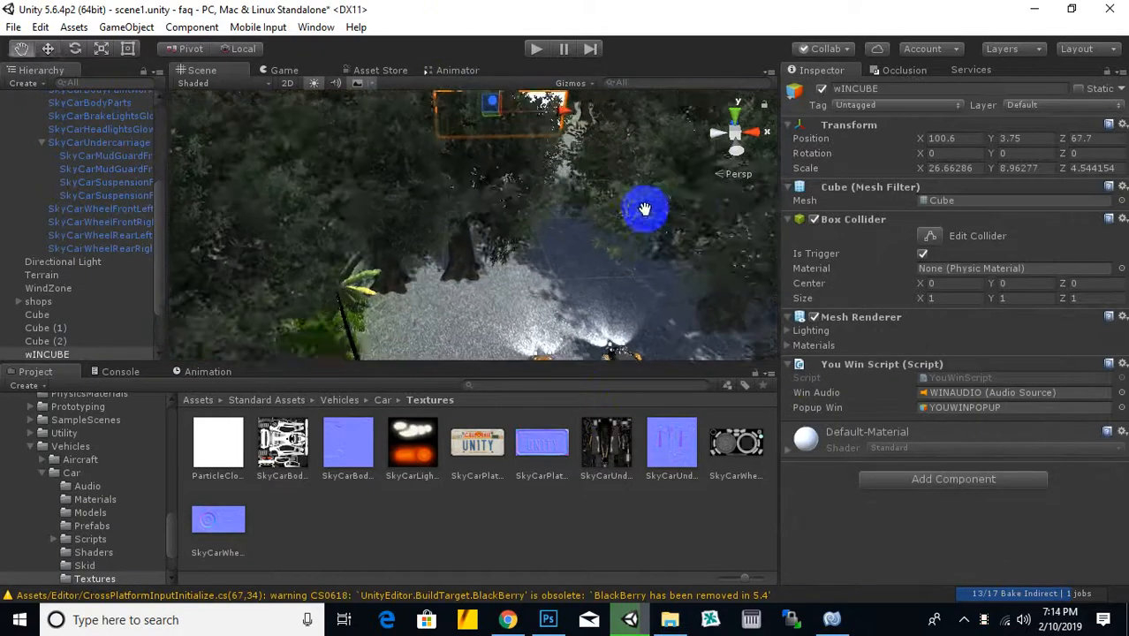
pyautogui.moveTo(625, 301); pyautogui.dragTo(556, 296, button='right')
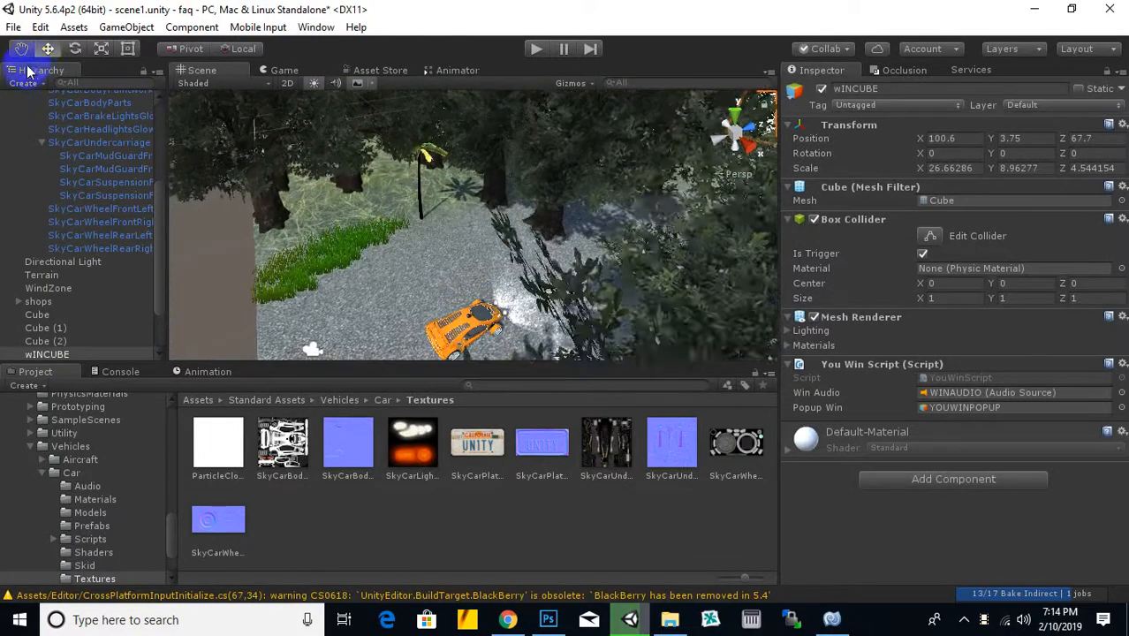
pyautogui.click(23, 83)
pyautogui.click(37, 102)
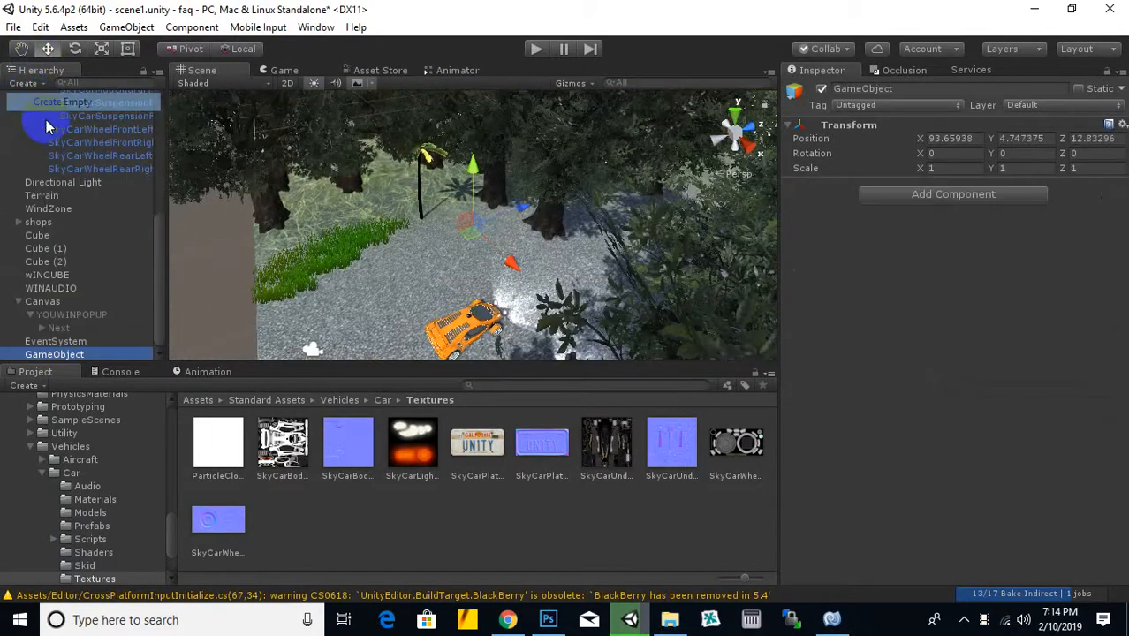
pyautogui.rightClick(70, 354)
pyautogui.click(119, 198)
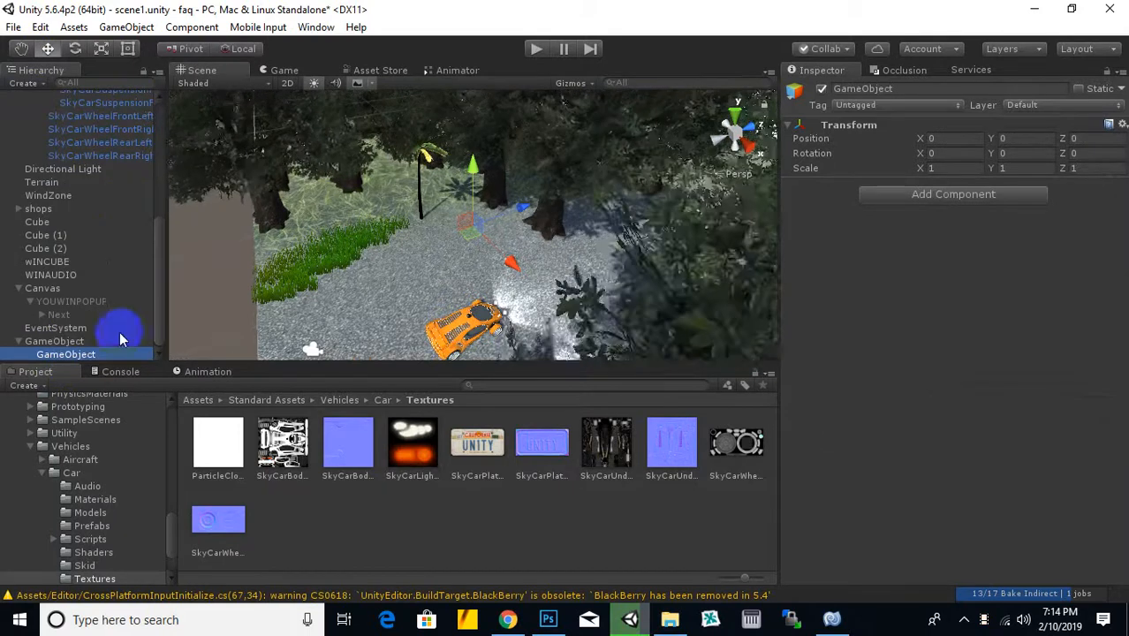
pyautogui.press('Delete')
# Step: Rename the new empty game object to waypoint
pyautogui.rightClick(73, 356)
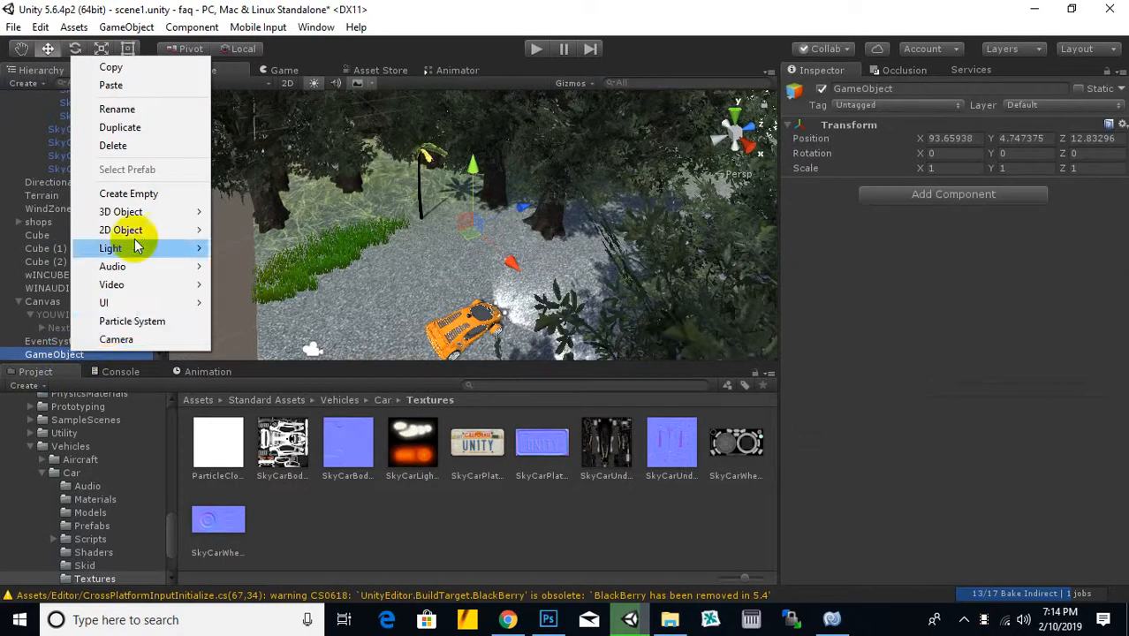
pyautogui.click(118, 109)
pyautogui.write('w')
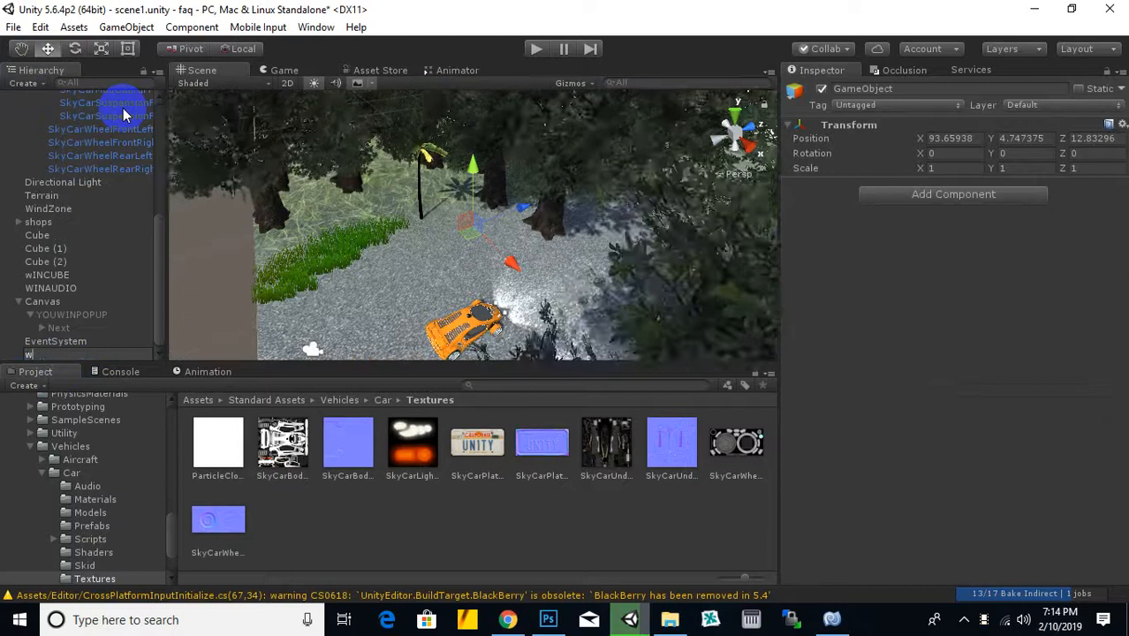
pyautogui.write('aypoint')
pyautogui.press('Return')
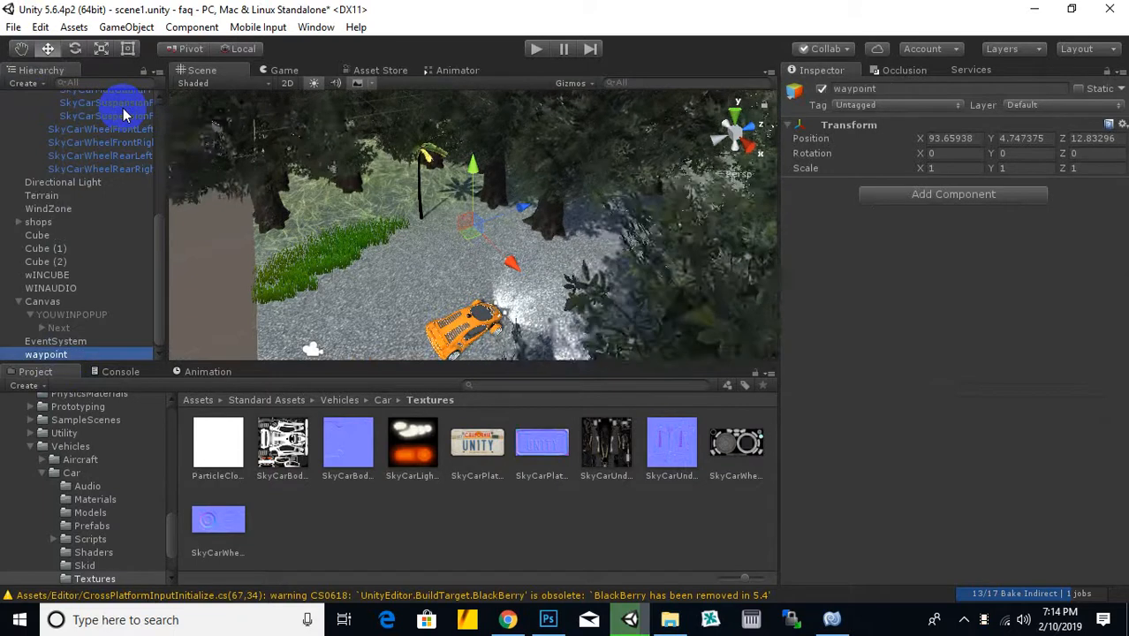
# Step: Create a cube and place it on the road ahead of the cars at about X 103.26, Y 0.42, Z 21.25
pyautogui.click(43, 85)
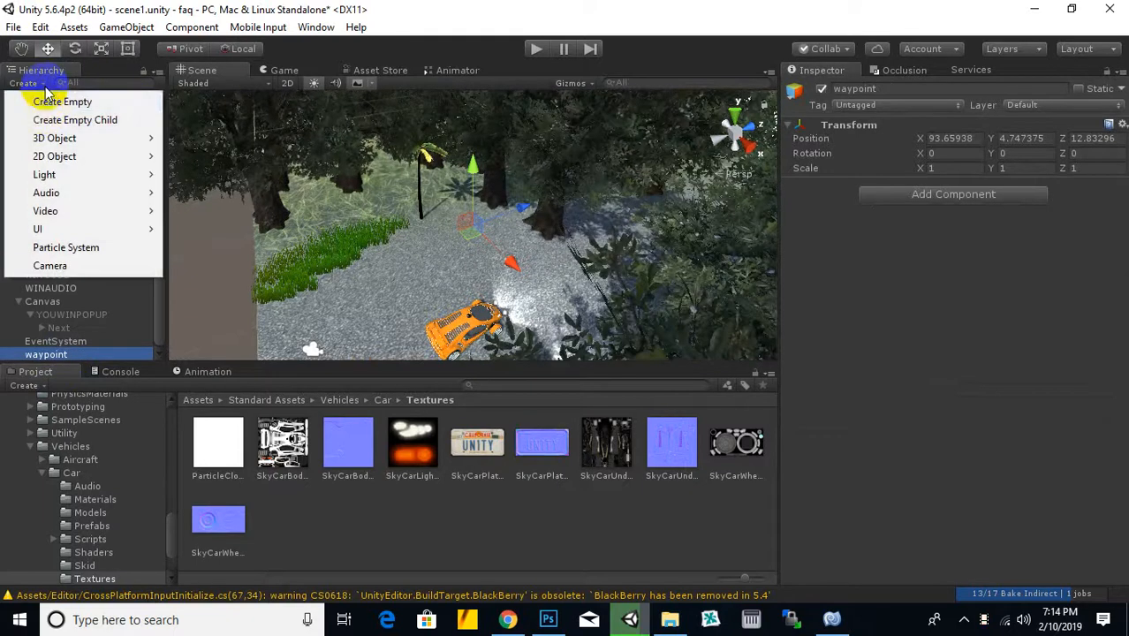
pyautogui.moveTo(57, 143)
pyautogui.click(193, 139)
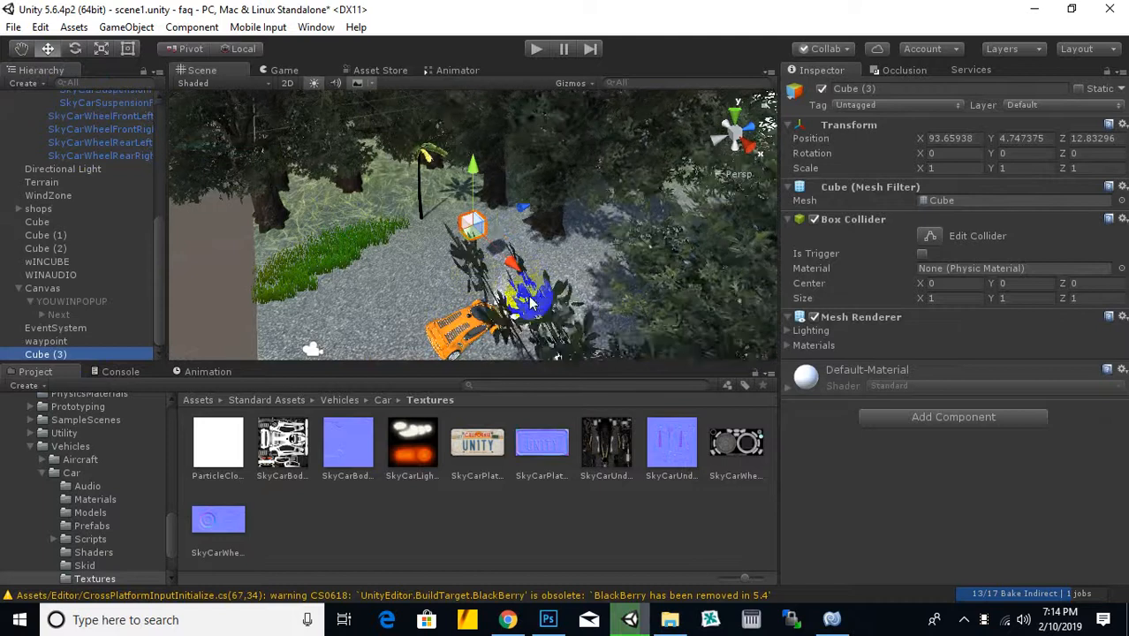
pyautogui.moveTo(548, 316); pyautogui.dragTo(596, 251)
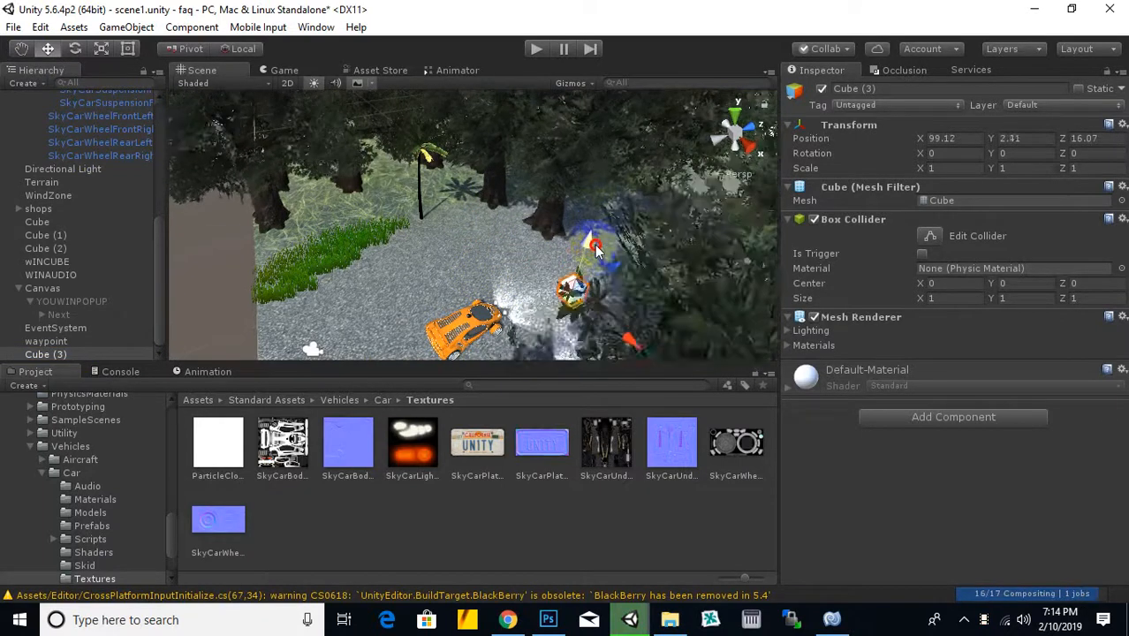
pyautogui.scroll(-5, 495, 254)
pyautogui.keyDown('alt'); pyautogui.moveTo(448, 262); pyautogui.dragTo(965, 238); pyautogui.keyUp('alt')
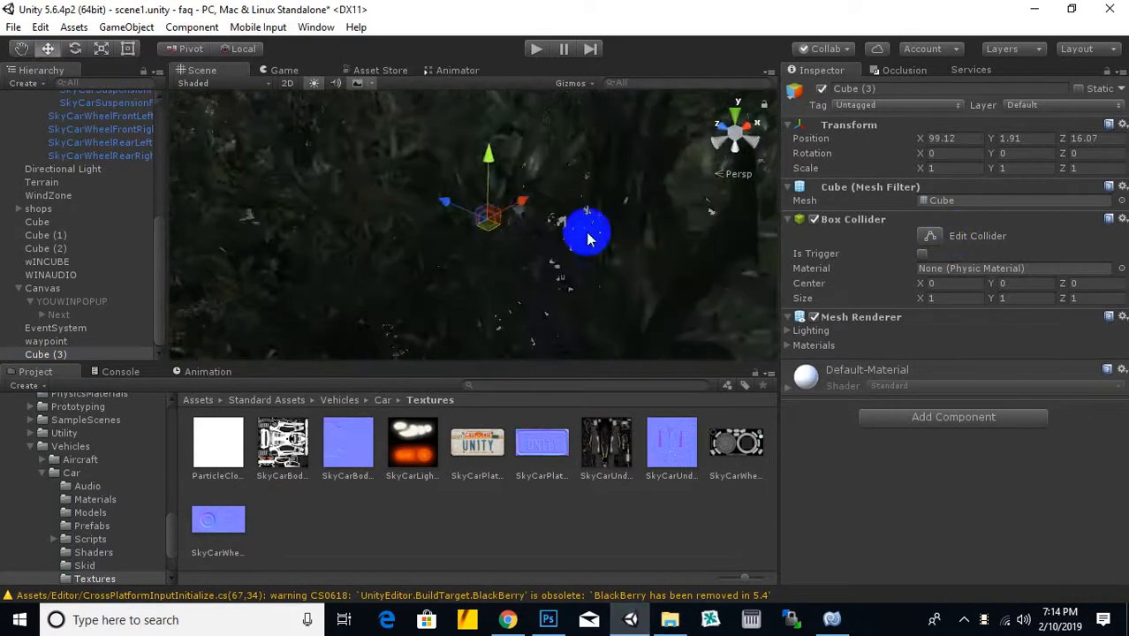
pyautogui.keyDown('alt'); pyautogui.moveTo(587, 230); pyautogui.dragTo(494, 373); pyautogui.keyUp('alt')
pyautogui.scroll(10, 470, 353)
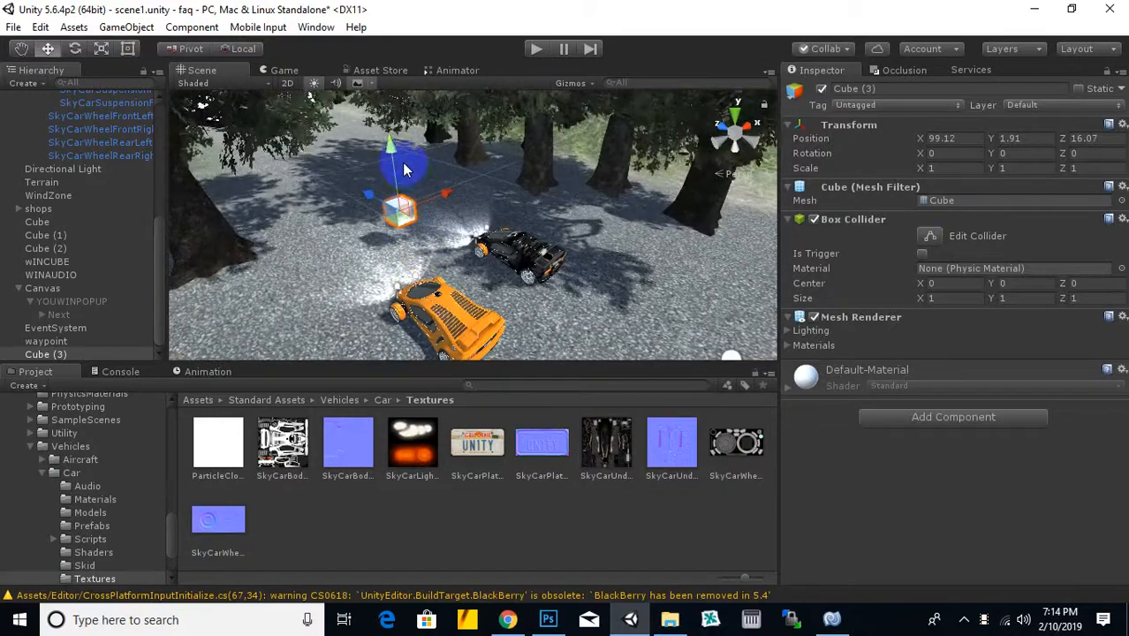
pyautogui.moveTo(403, 168); pyautogui.dragTo(465, 179)
pyautogui.moveTo(423, 211); pyautogui.dragTo(436, 236, button='middle')
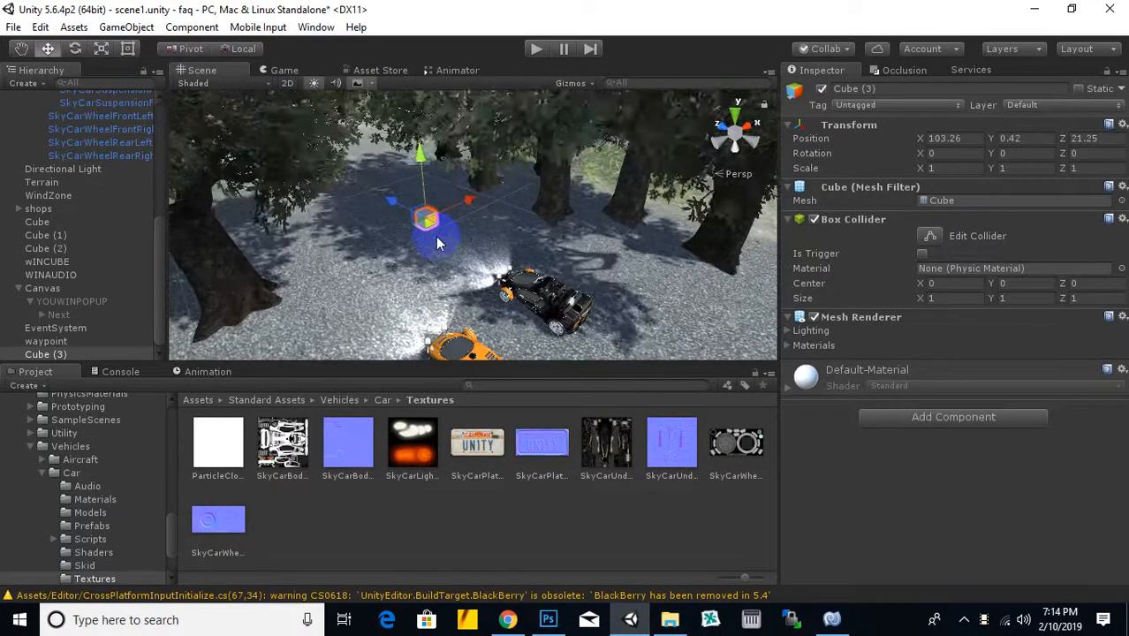
# Step: Duplicate the cube and move the copy farther along the road to Z position 34.81
pyautogui.hotkey('ctrl', 'd')
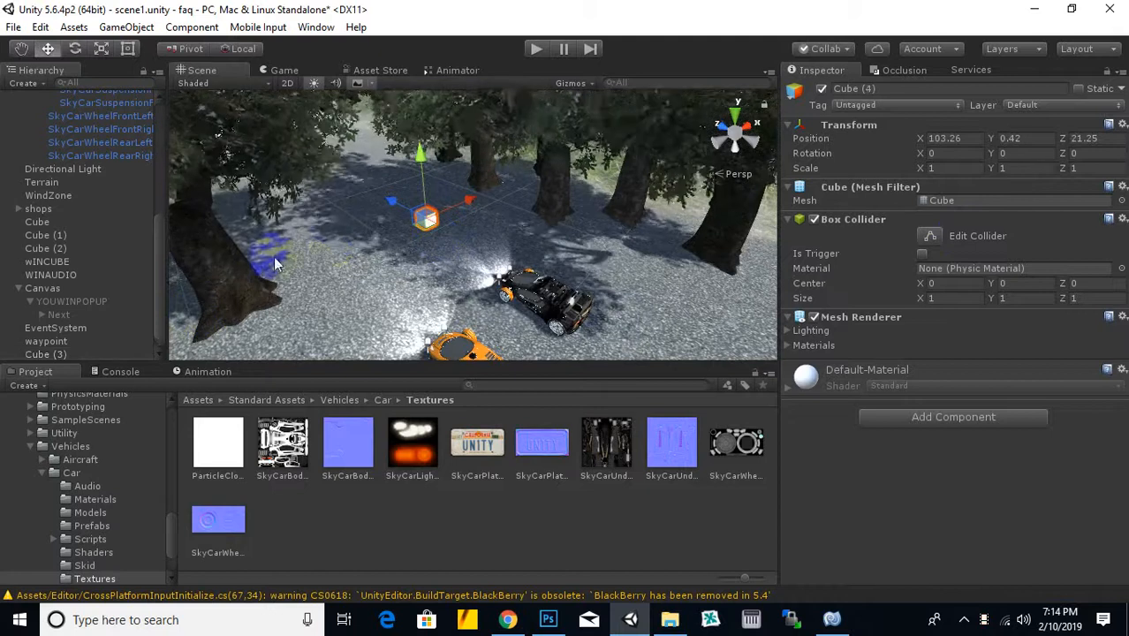
pyautogui.moveTo(389, 202); pyautogui.dragTo(267, 184)
pyautogui.keyDown('alt'); pyautogui.moveTo(348, 213); pyautogui.dragTo(318, 247); pyautogui.keyUp('alt')
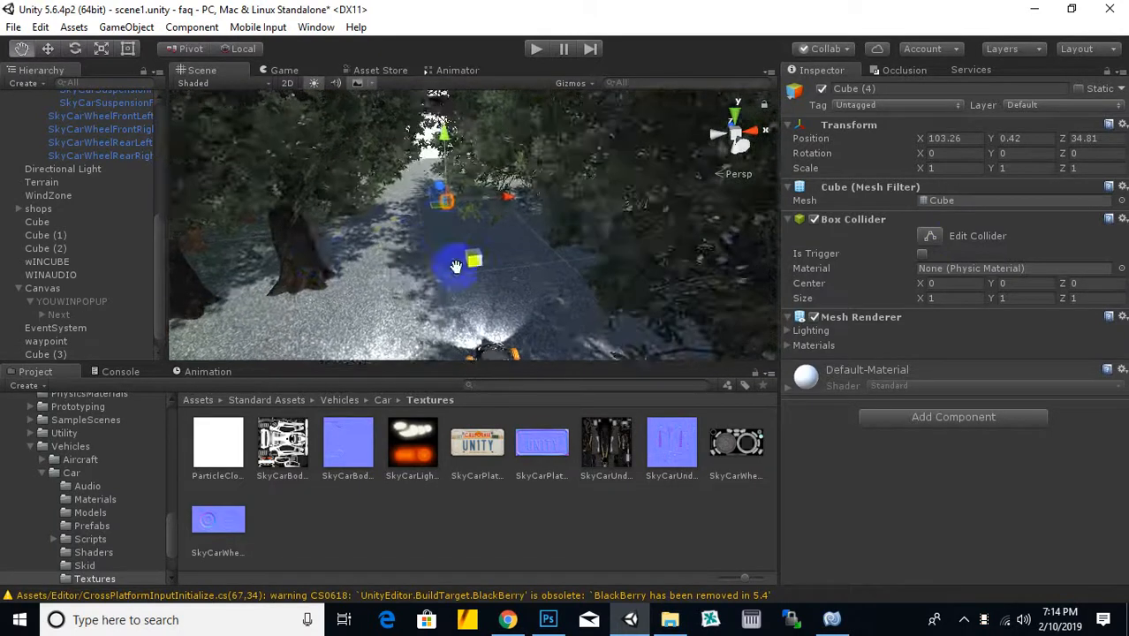
# Step: Duplicate the second cube and place the copy near the finish at about X 108.2, Y 1.2, Z 99.8
pyautogui.moveTo(458, 260); pyautogui.dragTo(410, 319, button='middle')
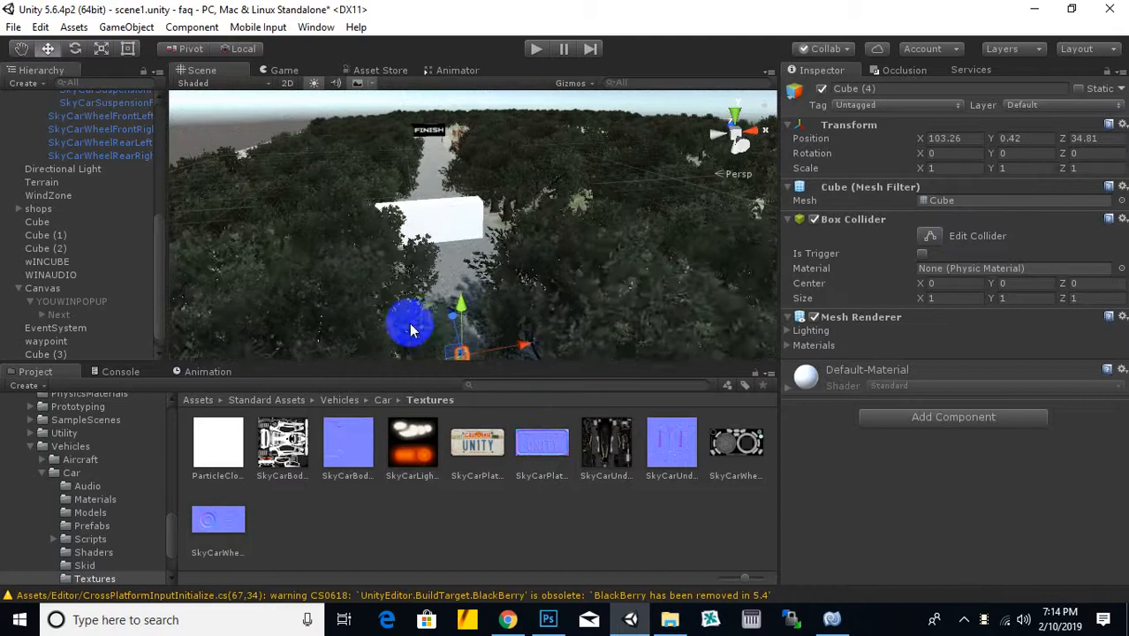
pyautogui.hotkey('ctrl', 'd')
pyautogui.moveTo(450, 319); pyautogui.dragTo(440, 127)
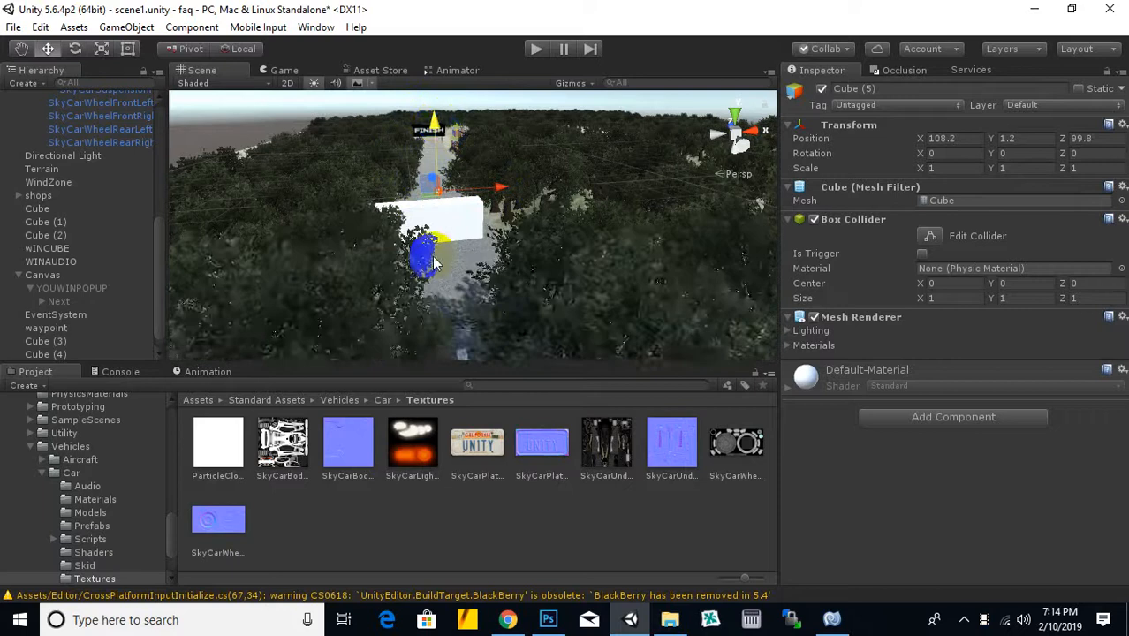
pyautogui.moveTo(455, 256); pyautogui.dragTo(504, 278, button='middle')
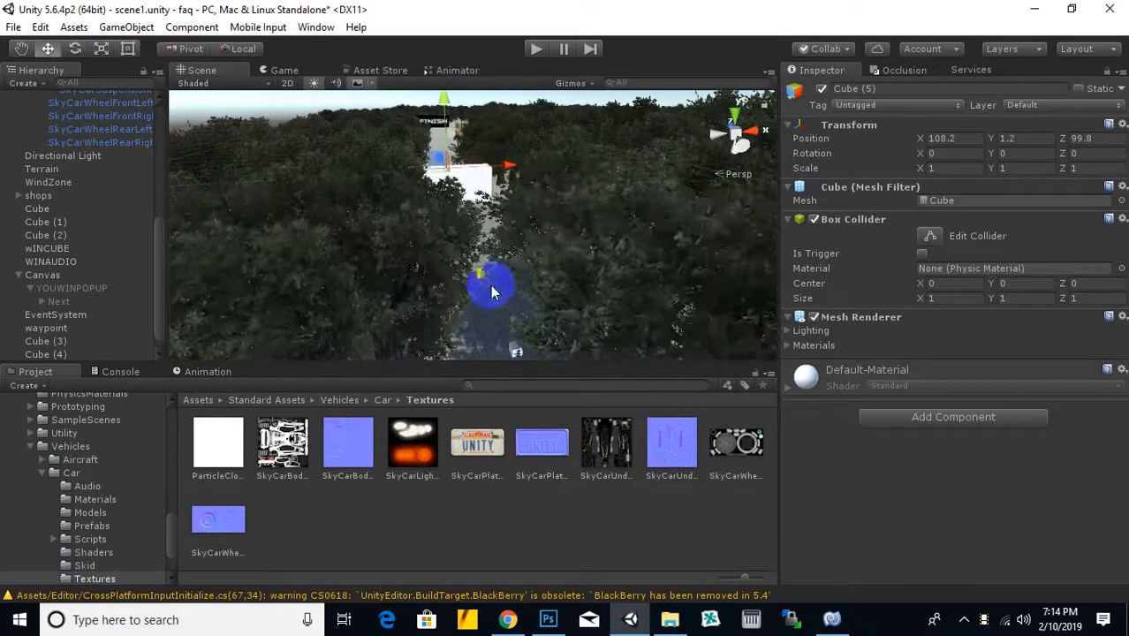
# Step: Make Cube (3), Cube (4) and Cube (5) children of the waypoint object
pyautogui.scroll(-2, 97, 316)
pyautogui.keyDown('shift'); pyautogui.click(55, 333); pyautogui.keyUp('shift')
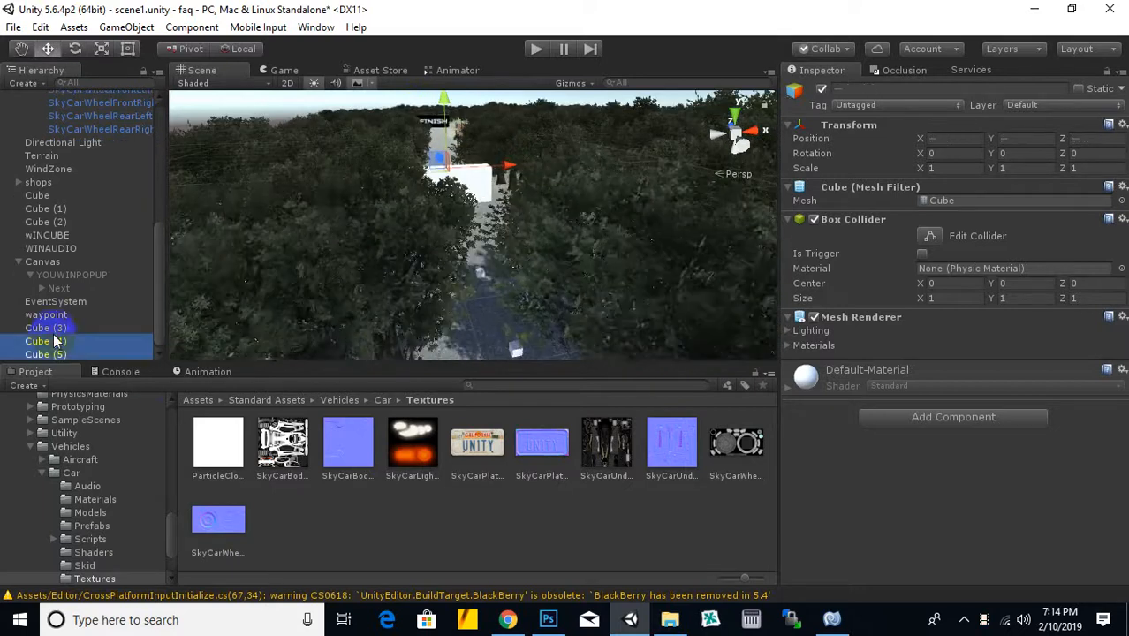
pyautogui.moveTo(58, 338); pyautogui.dragTo(53, 313)
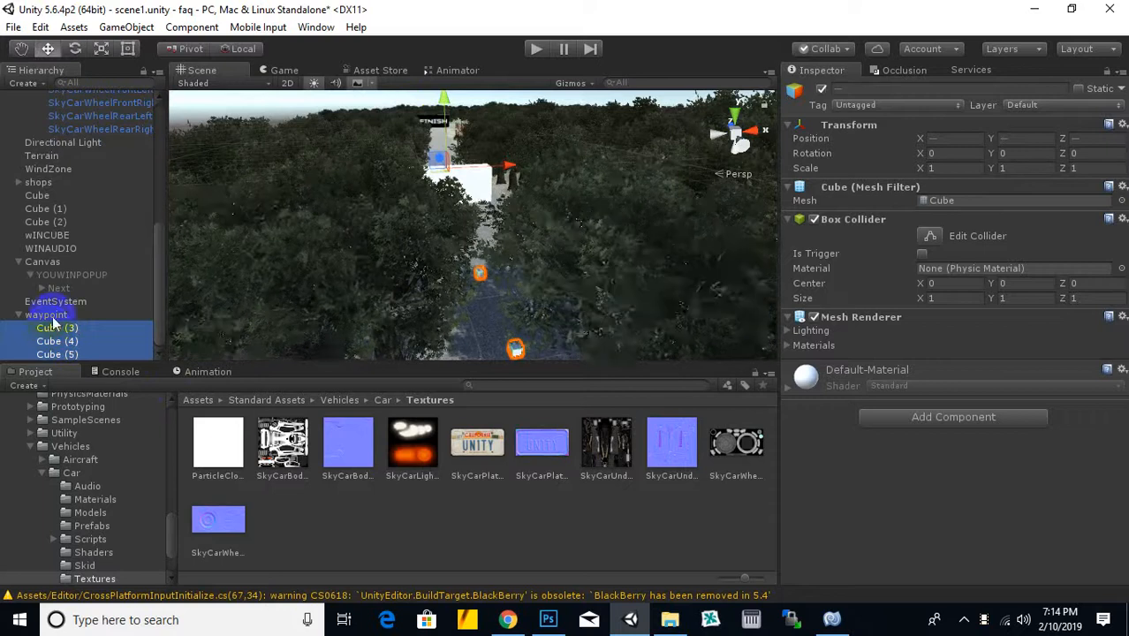
# Step: Attach the WaypointCircuit script from the Standard Assets Utility folder to waypoint and assign all its child cubes to the circuit
pyautogui.click(297, 399)
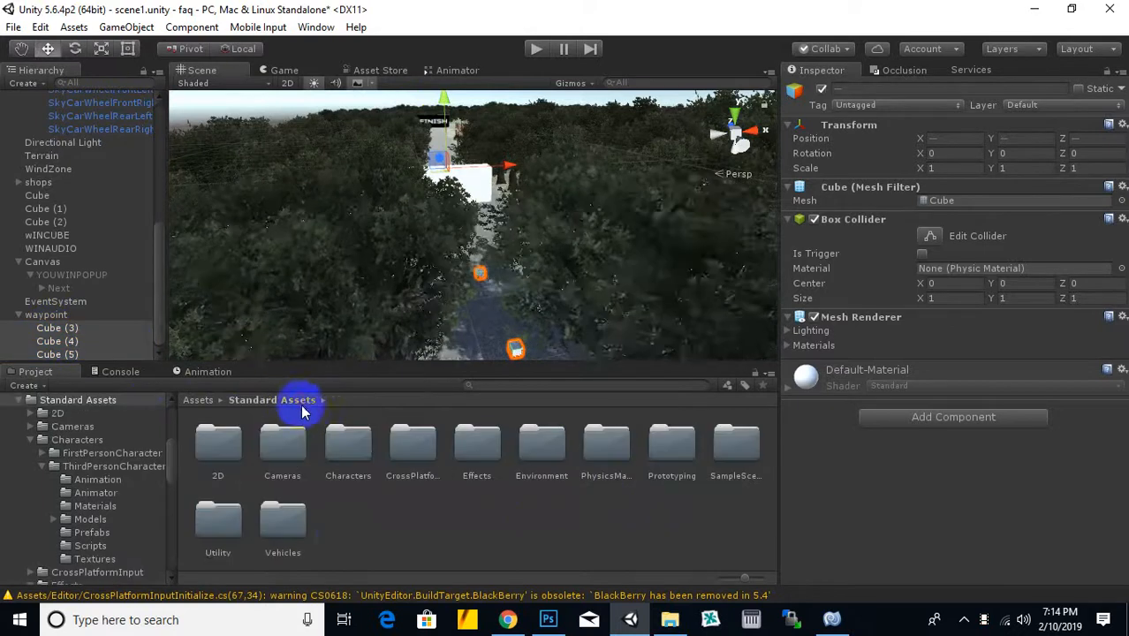
pyautogui.doubleClick(218, 521)
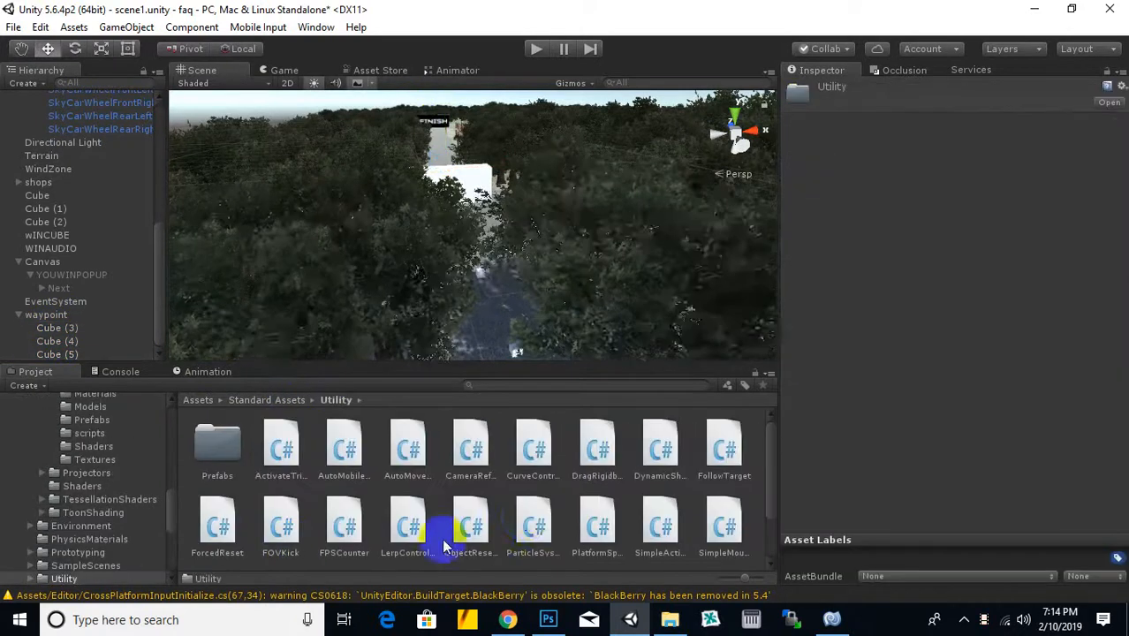
pyautogui.click(345, 529)
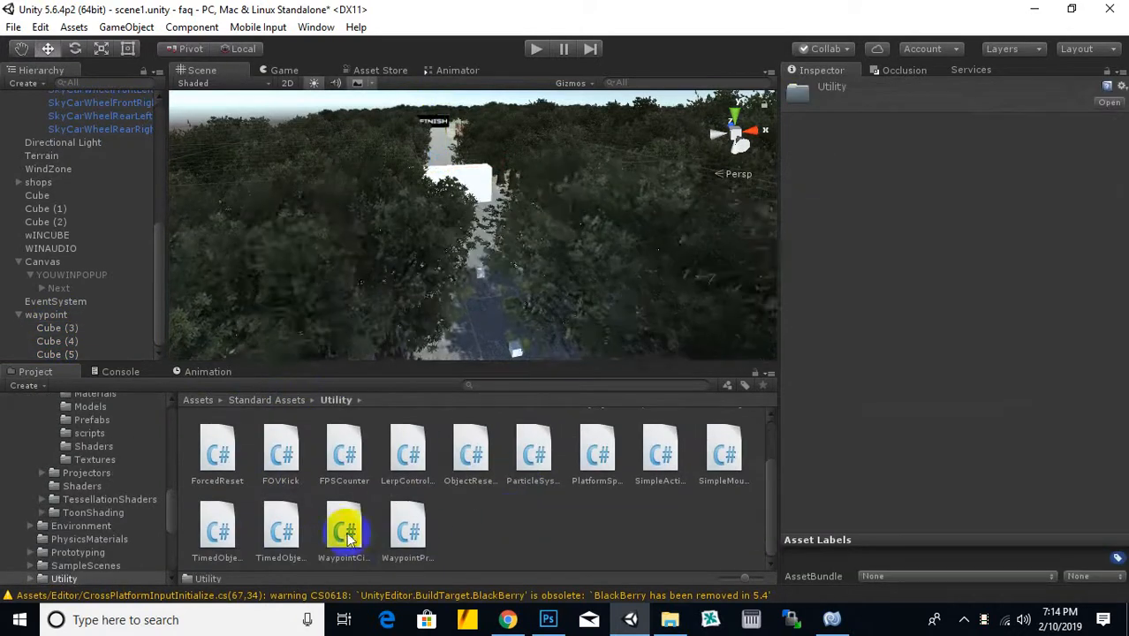
pyautogui.click(51, 326)
pyautogui.click(46, 316)
pyautogui.moveTo(343, 530); pyautogui.dragTo(60, 317)
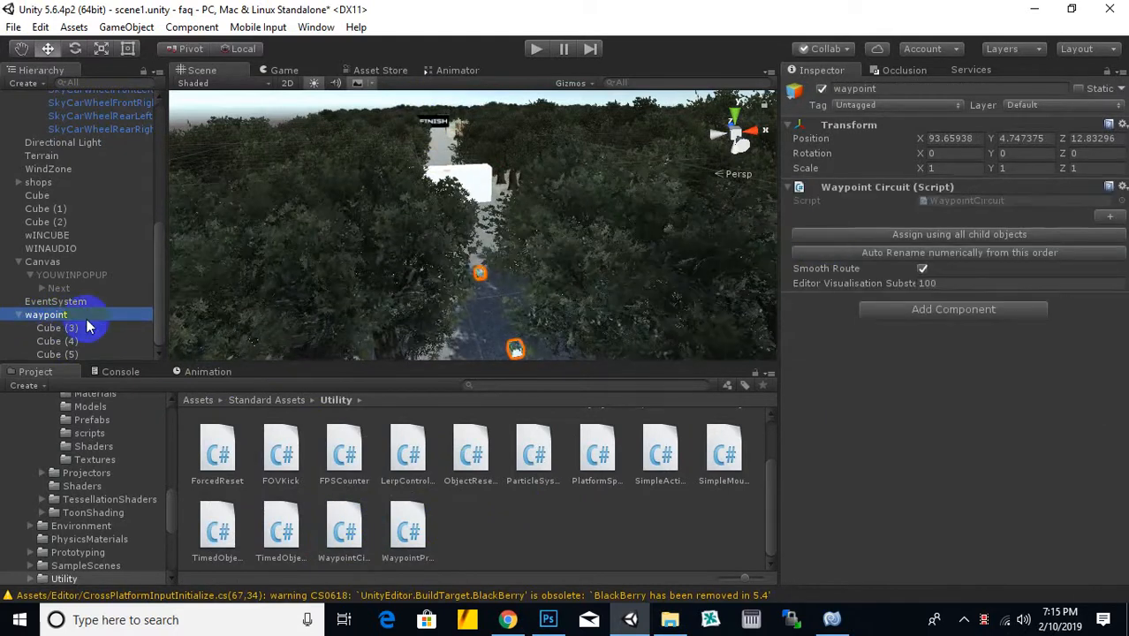
pyautogui.click(943, 233)
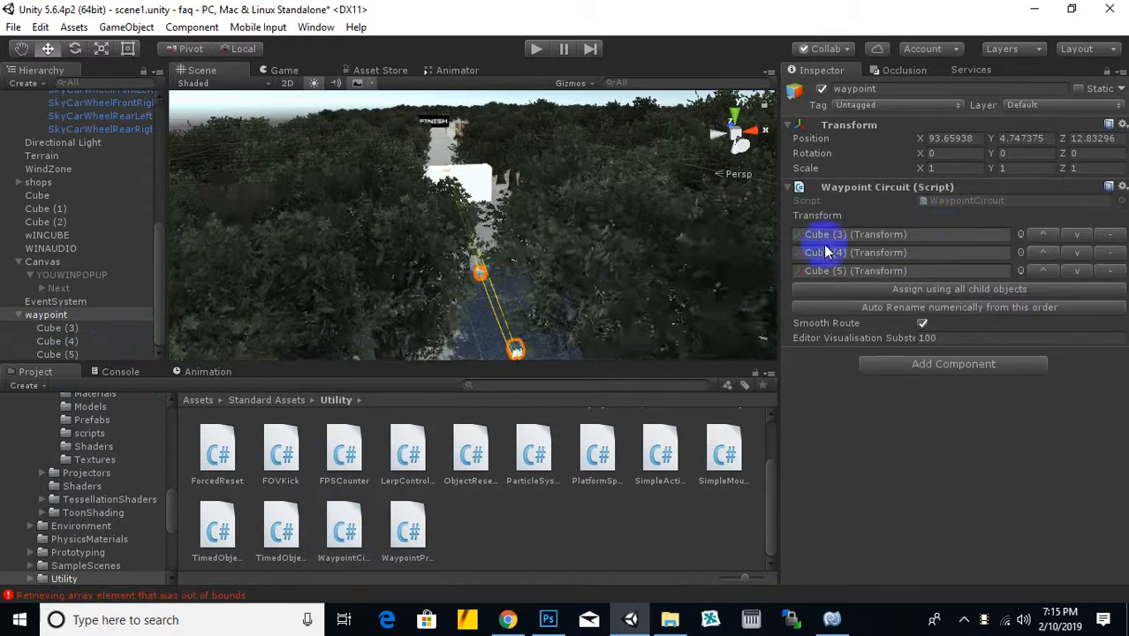
pyautogui.scroll(-3, 523, 294)
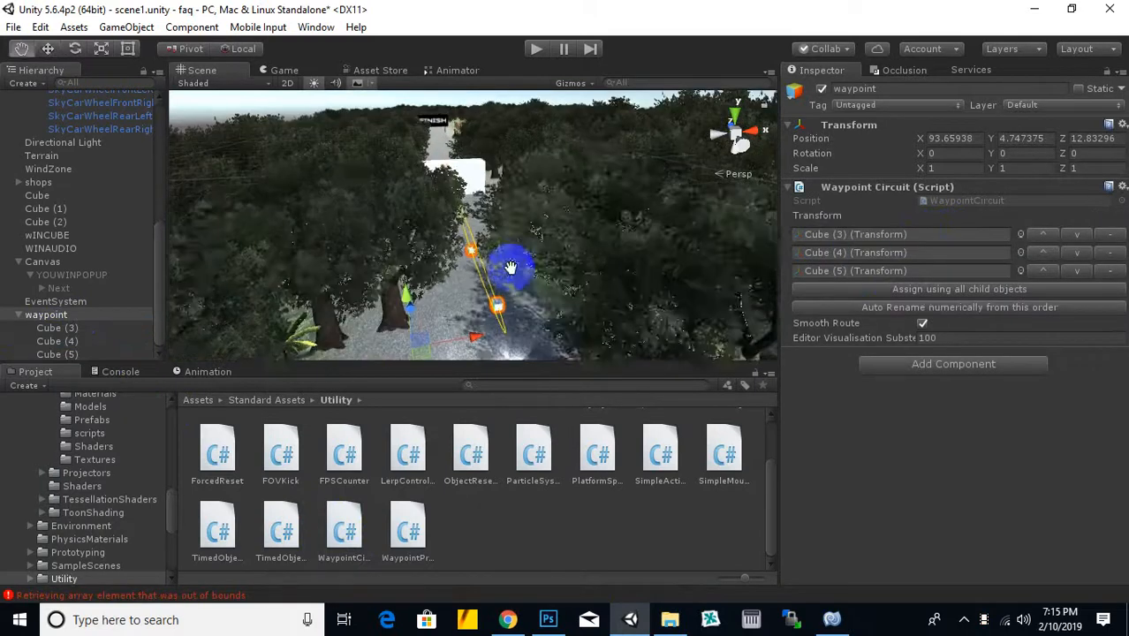
# Step: Disable the Box Collider and the Mesh Renderer on all three waypoint cubes
pyautogui.click(91, 328)
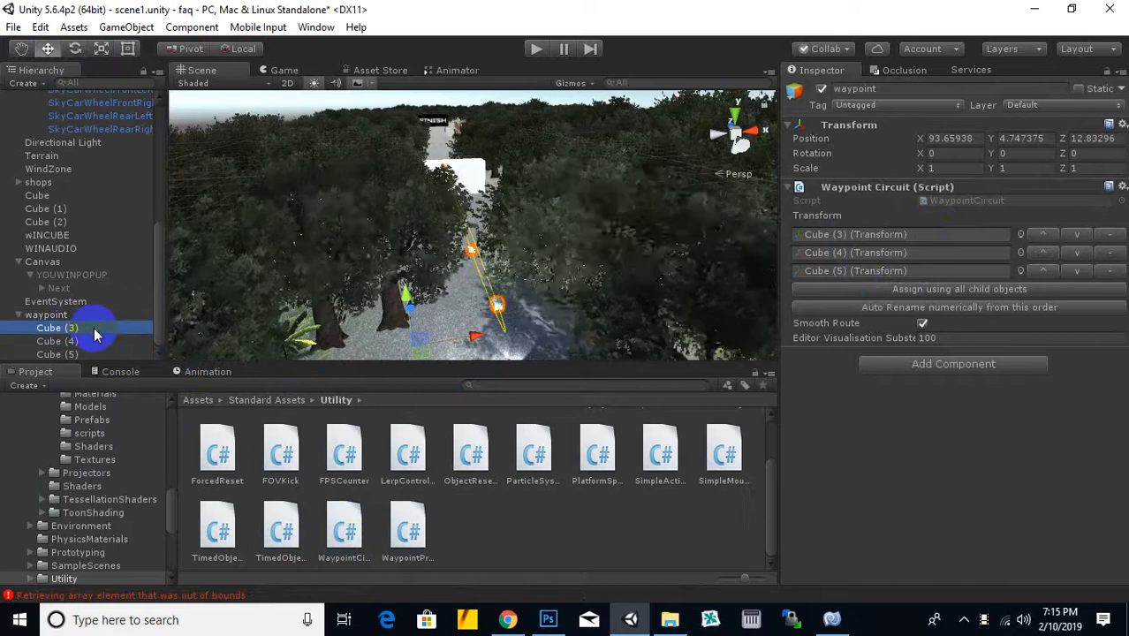
pyautogui.keyDown('shift'); pyautogui.click(88, 354); pyautogui.keyUp('shift')
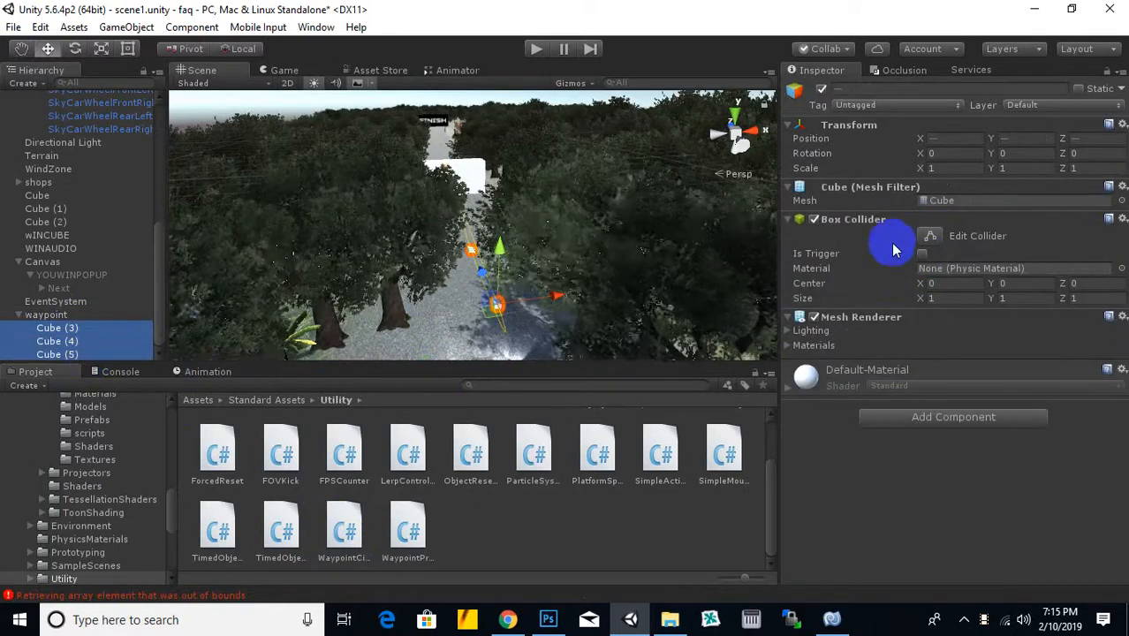
pyautogui.click(815, 221)
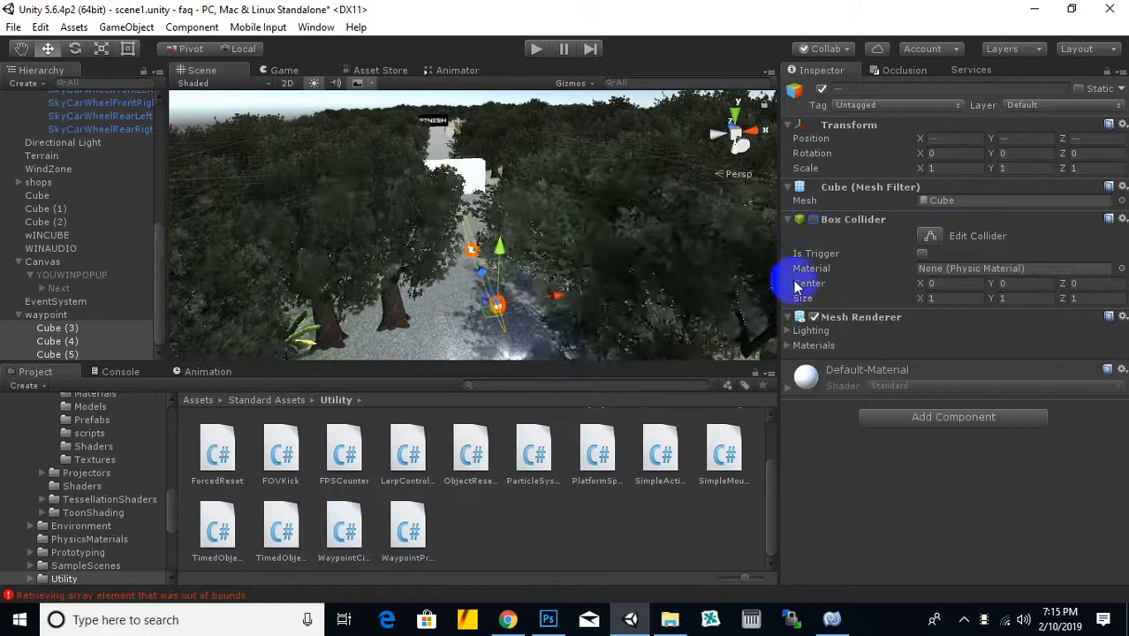
pyautogui.click(814, 317)
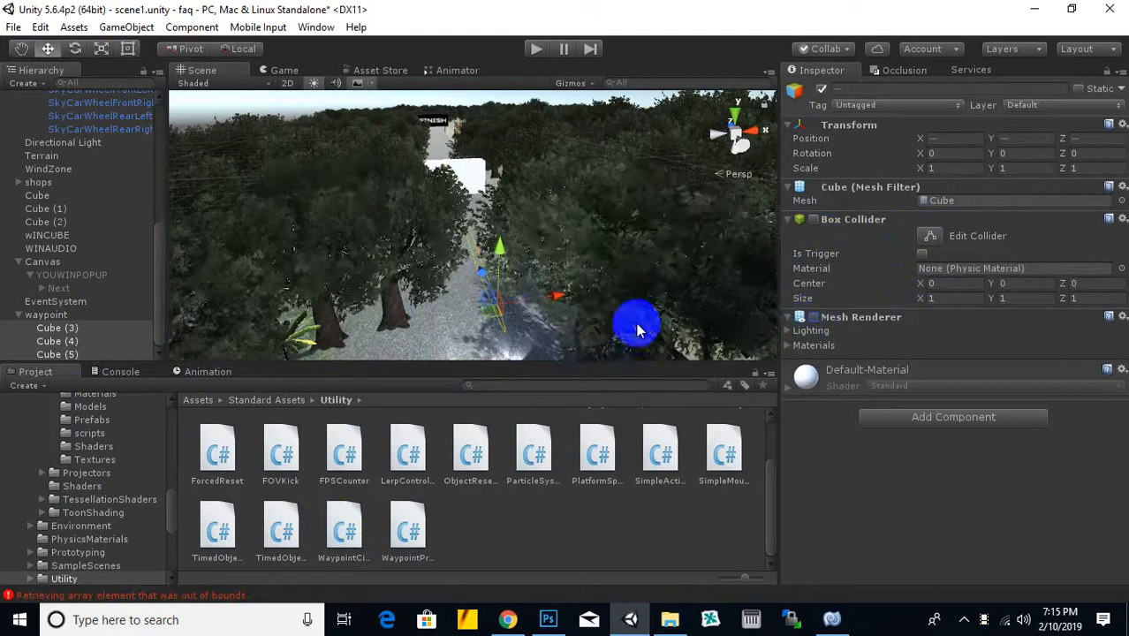
pyautogui.moveTo(545, 291); pyautogui.dragTo(558, 251, button='middle')
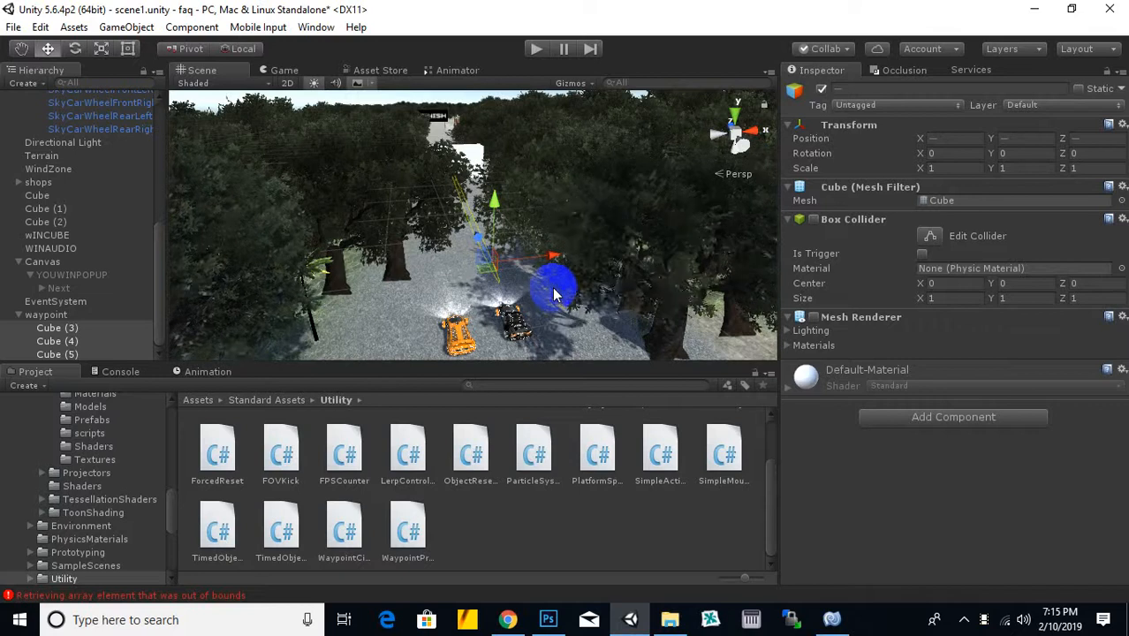
# Step: Collapse the waypoint and Canvas groups and create another cube outside them
pyautogui.click(18, 315)
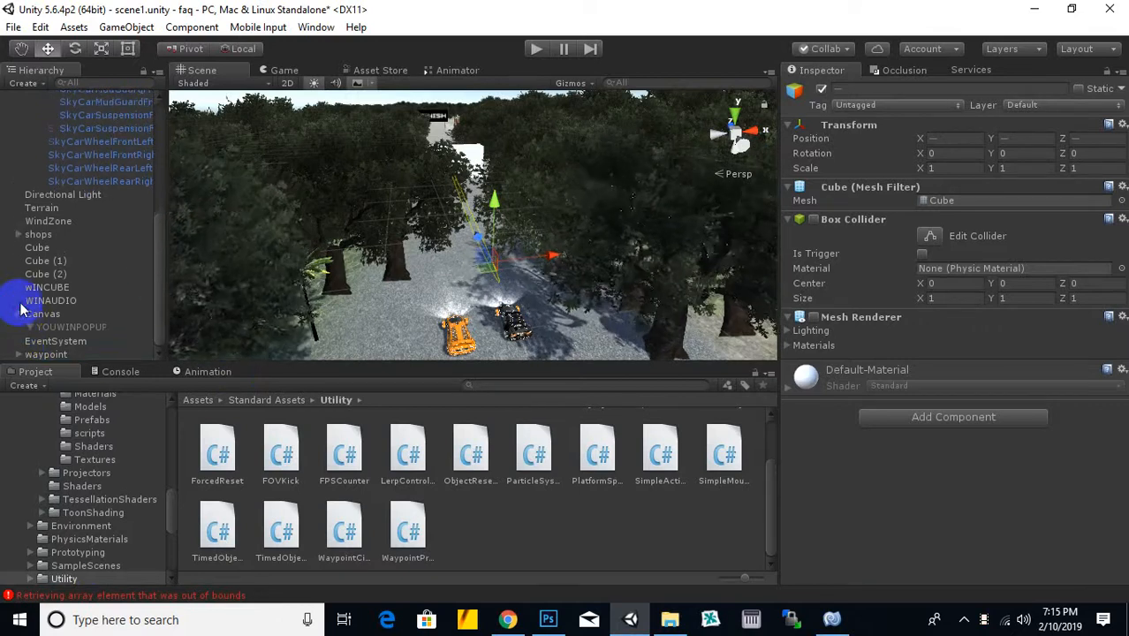
pyautogui.click(20, 312)
pyautogui.click(26, 82)
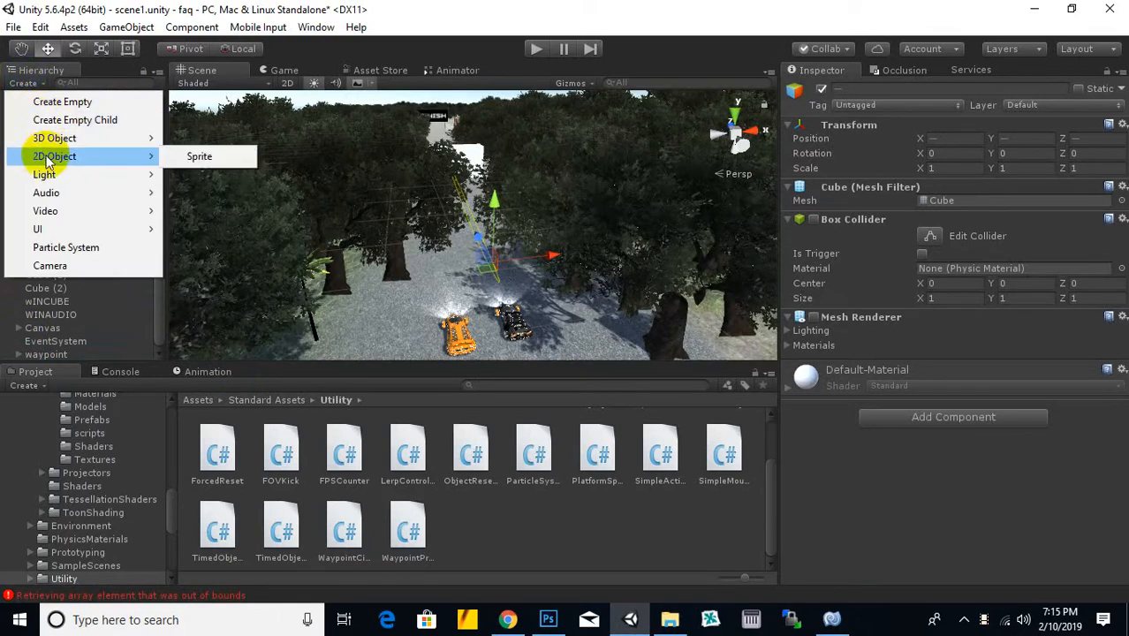
pyautogui.moveTo(60, 146)
pyautogui.click(192, 138)
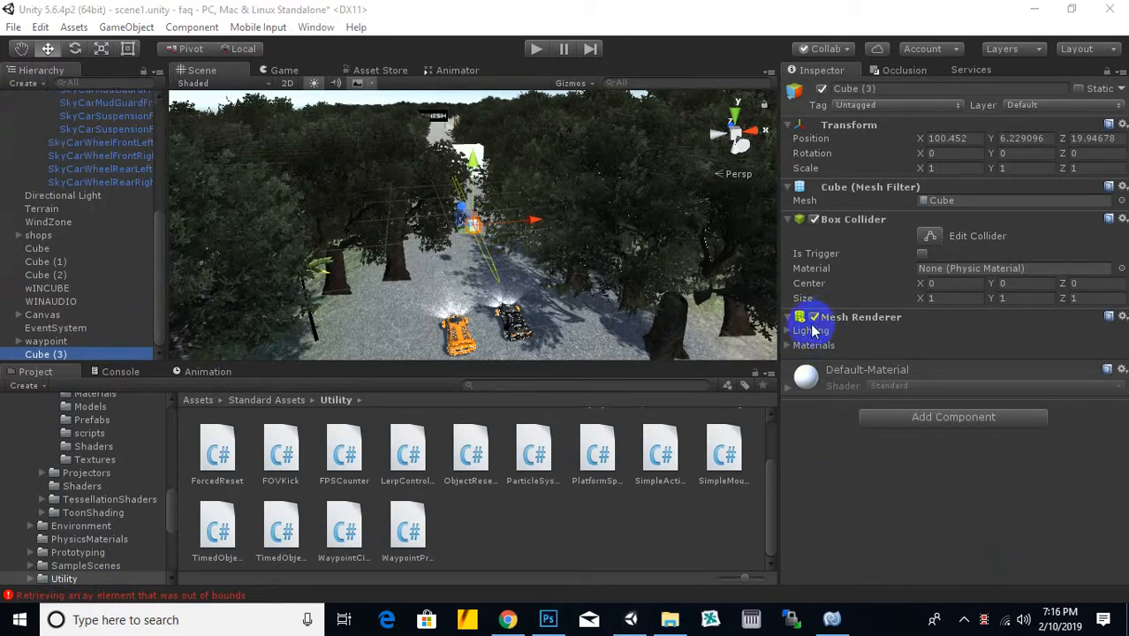
pyautogui.click(815, 319)
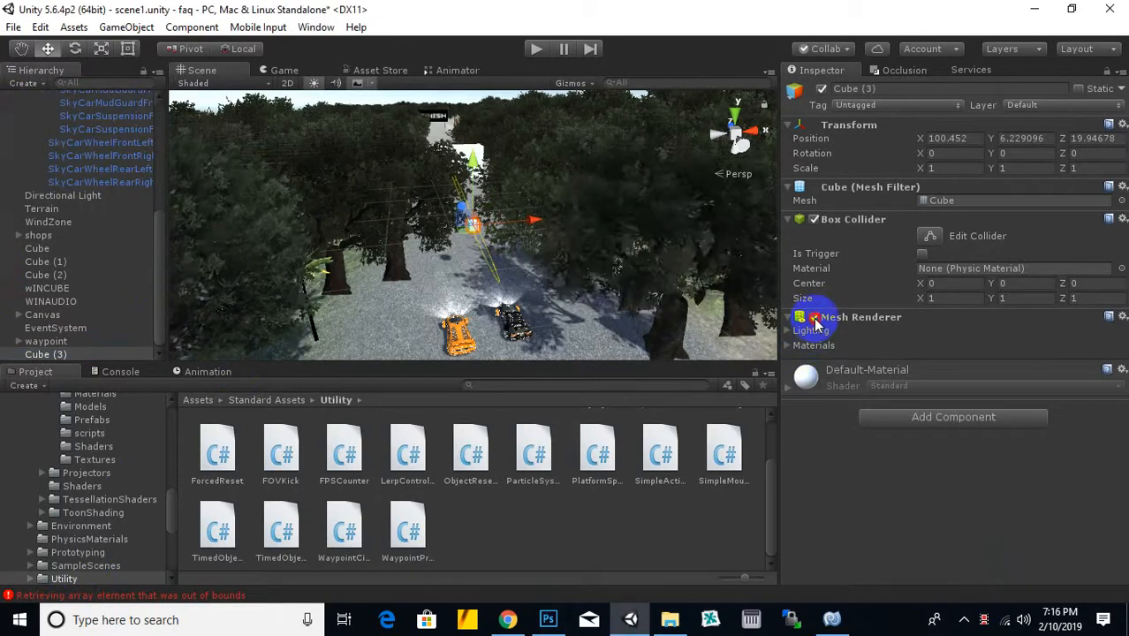
pyautogui.click(815, 319)
pyautogui.scroll(-2, 500, 298)
pyautogui.moveTo(543, 281); pyautogui.dragTo(578, 319, button='middle')
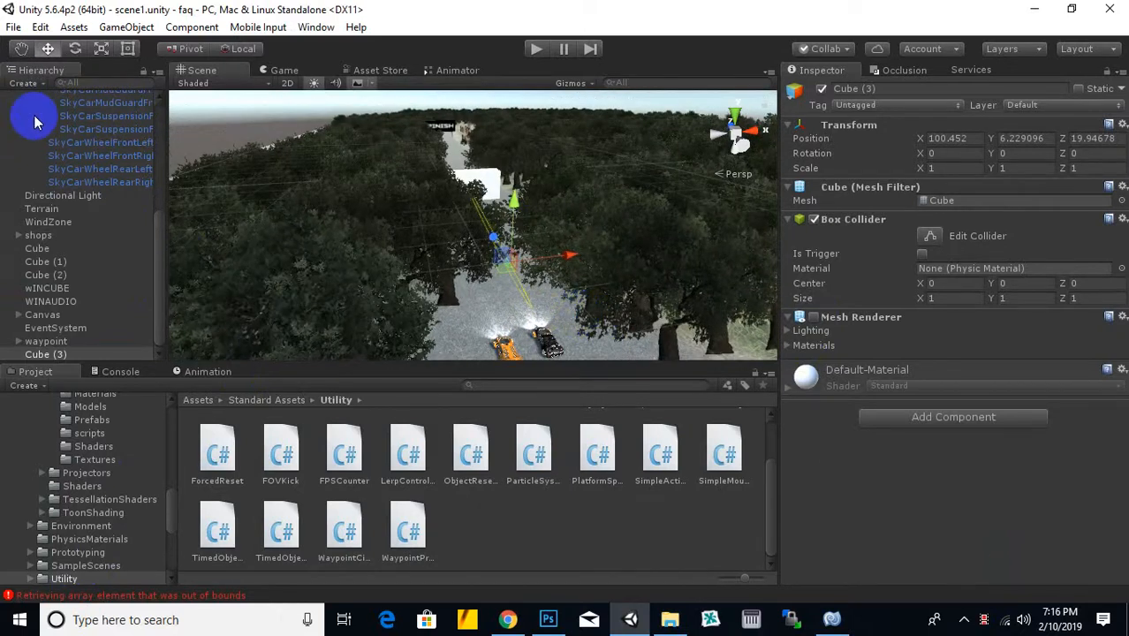
pyautogui.scroll(2, 522, 293)
pyautogui.moveTo(522, 293); pyautogui.dragTo(460, 287, button='middle')
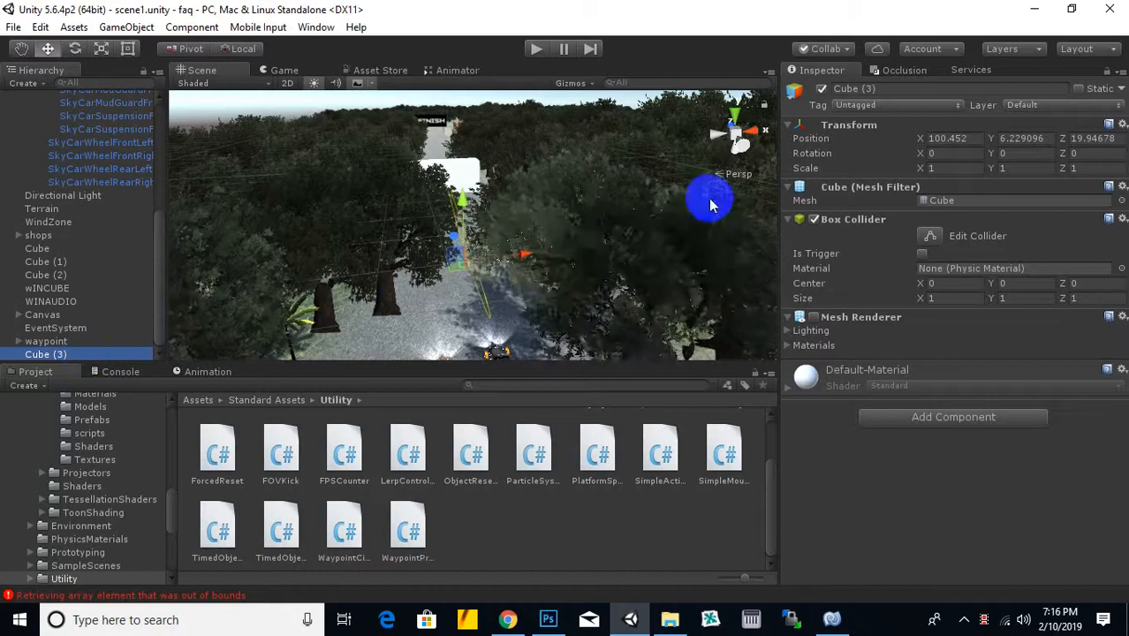
pyautogui.click(811, 319)
# Step: Move the new cube back along the road toward the cars to Z position 11.66
pyautogui.moveTo(452, 237); pyautogui.dragTo(470, 295)
pyautogui.moveTo(375, 349); pyautogui.dragTo(451, 305, button='middle')
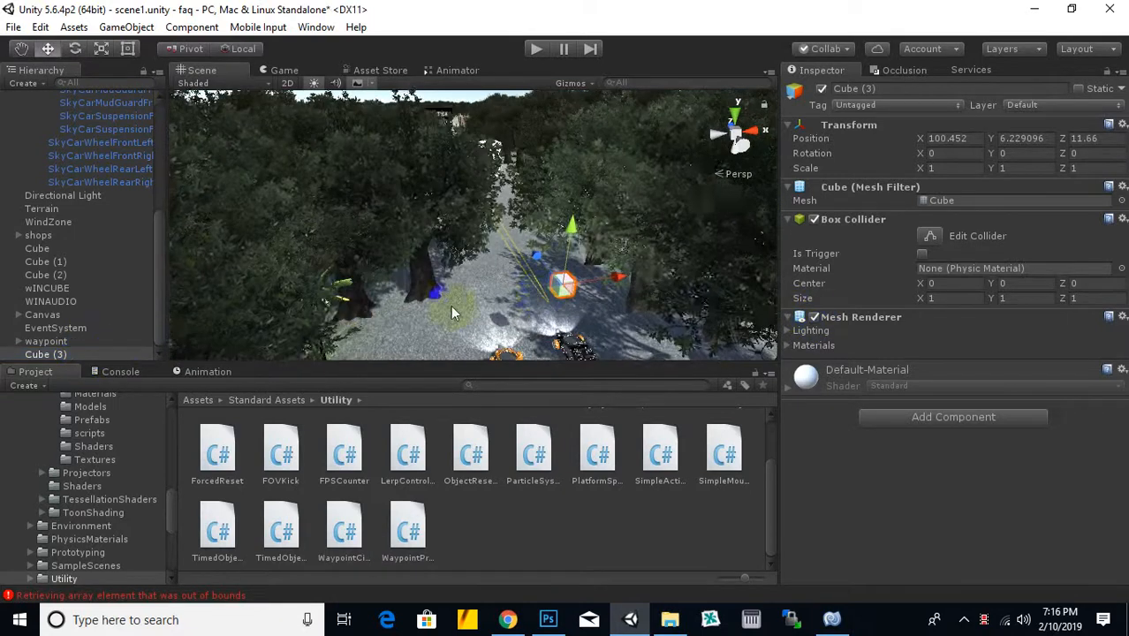
# Step: Rename the new Cube (3) object as gameover
pyautogui.moveTo(894, 91); pyautogui.dragTo(855, 89)
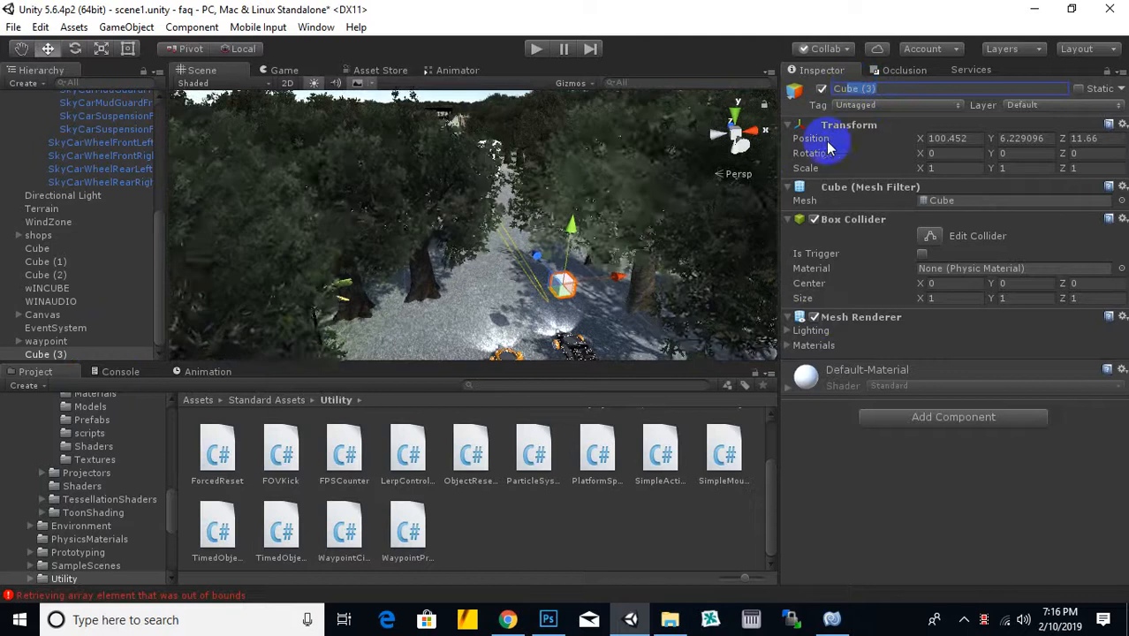
pyautogui.press('BackSpace')
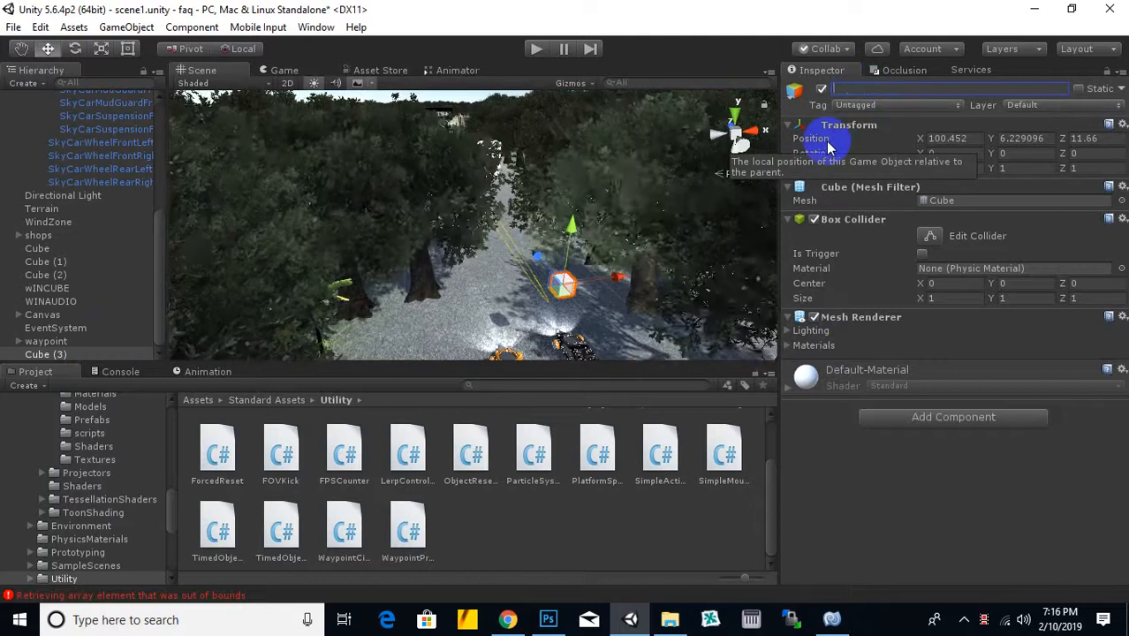
pyautogui.write('gameover')
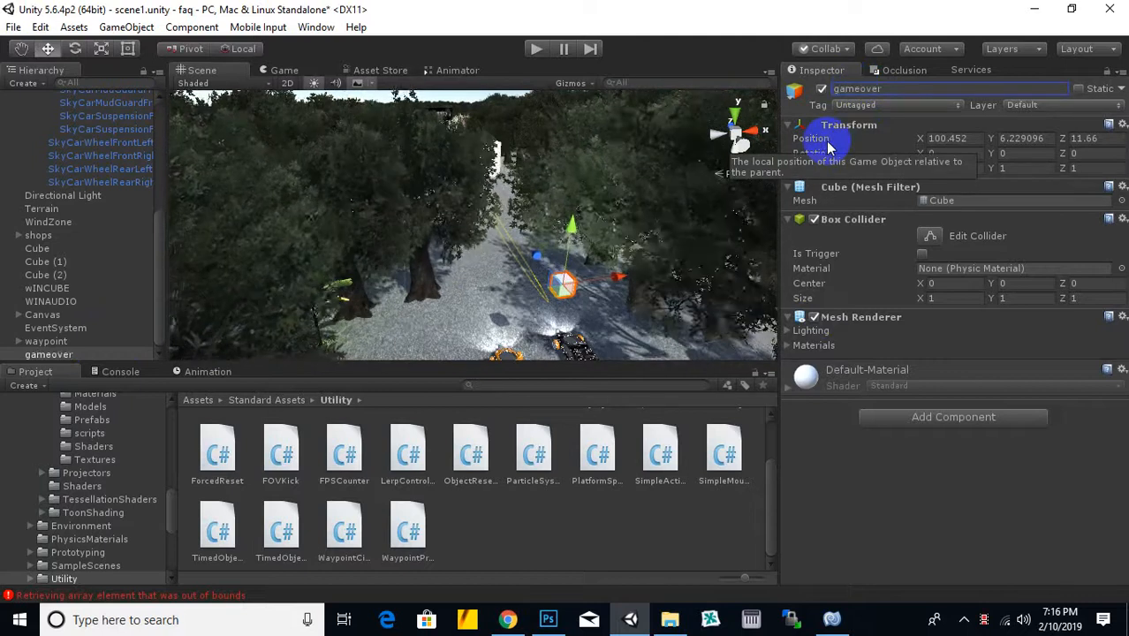
pyautogui.press('Return')
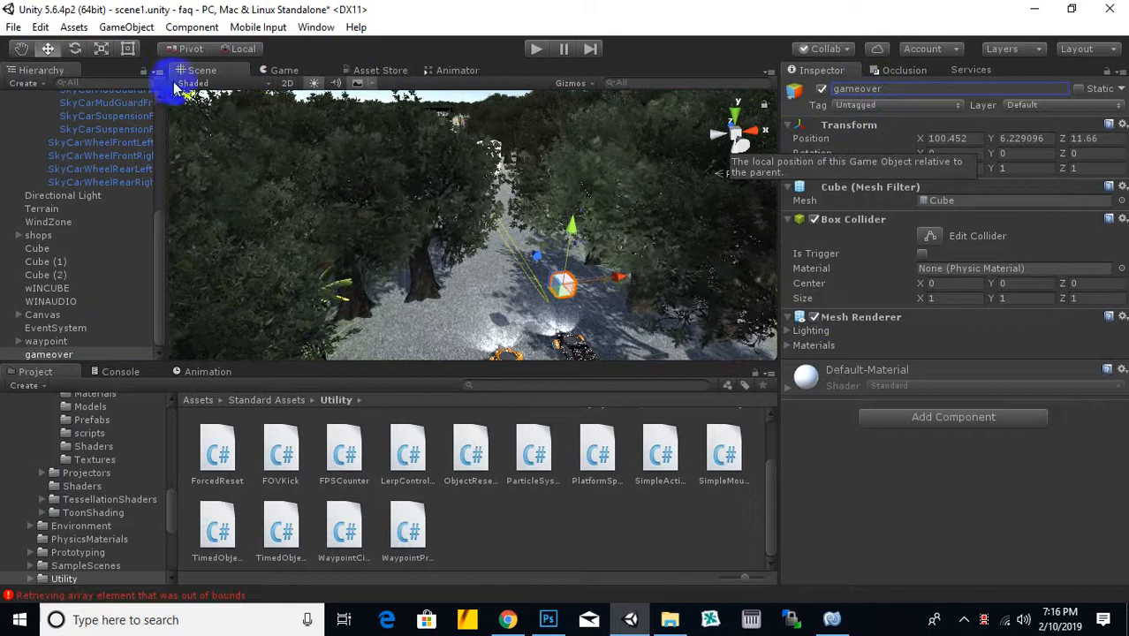
# Step: Make the gameover cube's Box Collider a trigger and scale the cube to about 14 × 4.33 × 4.38
pyautogui.click(102, 48)
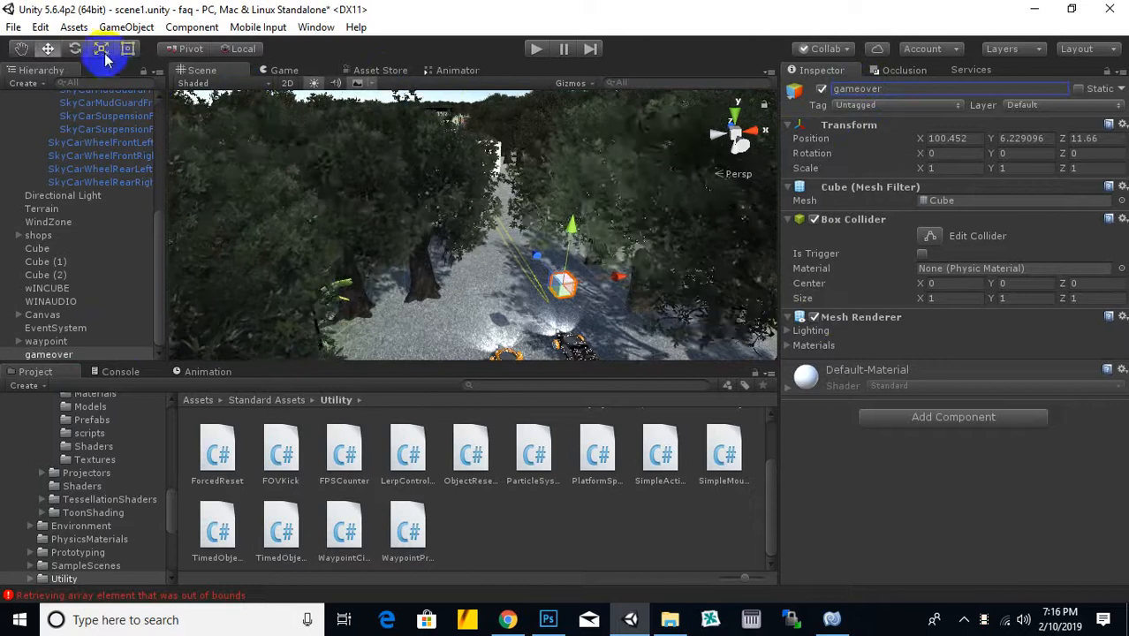
pyautogui.click(923, 254)
pyautogui.moveTo(633, 273); pyautogui.dragTo(961, 220)
pyautogui.moveTo(573, 218); pyautogui.dragTo(706, 55)
pyautogui.scroll(-4, 564, 238)
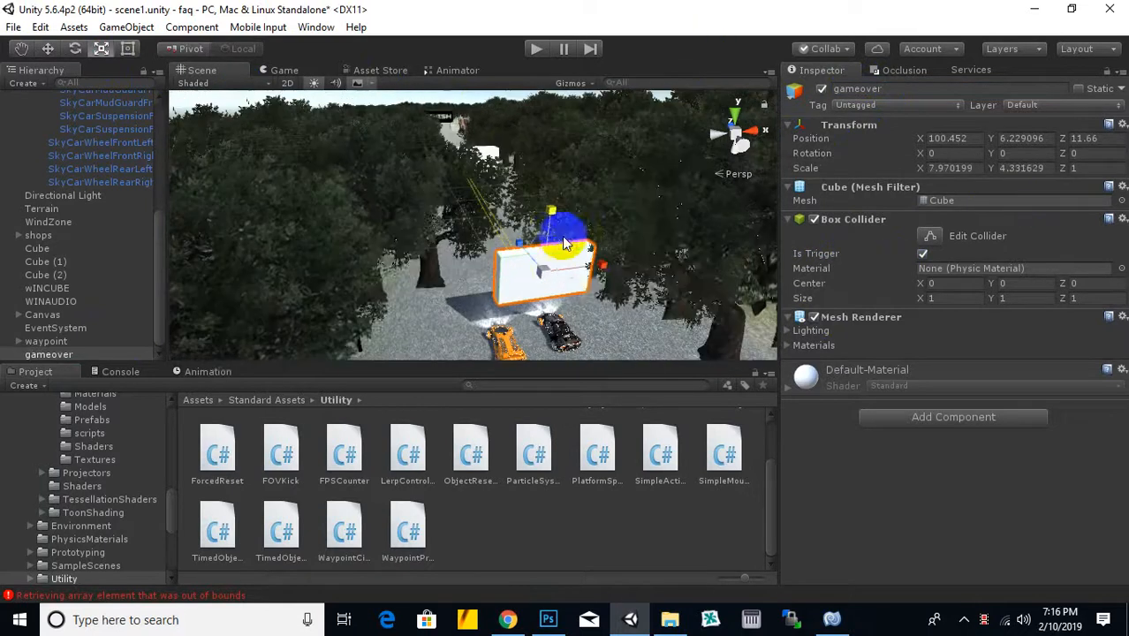
pyautogui.keyDown('alt'); pyautogui.moveTo(606, 287); pyautogui.dragTo(481, 314); pyautogui.keyUp('alt')
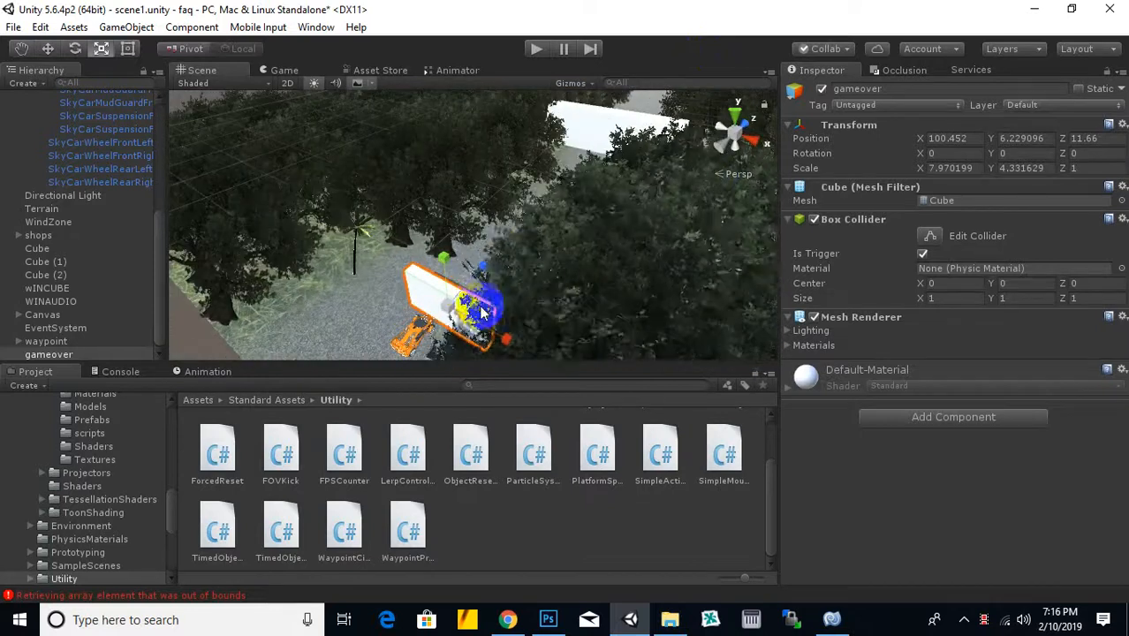
pyautogui.moveTo(755, 196); pyautogui.dragTo(715, 213)
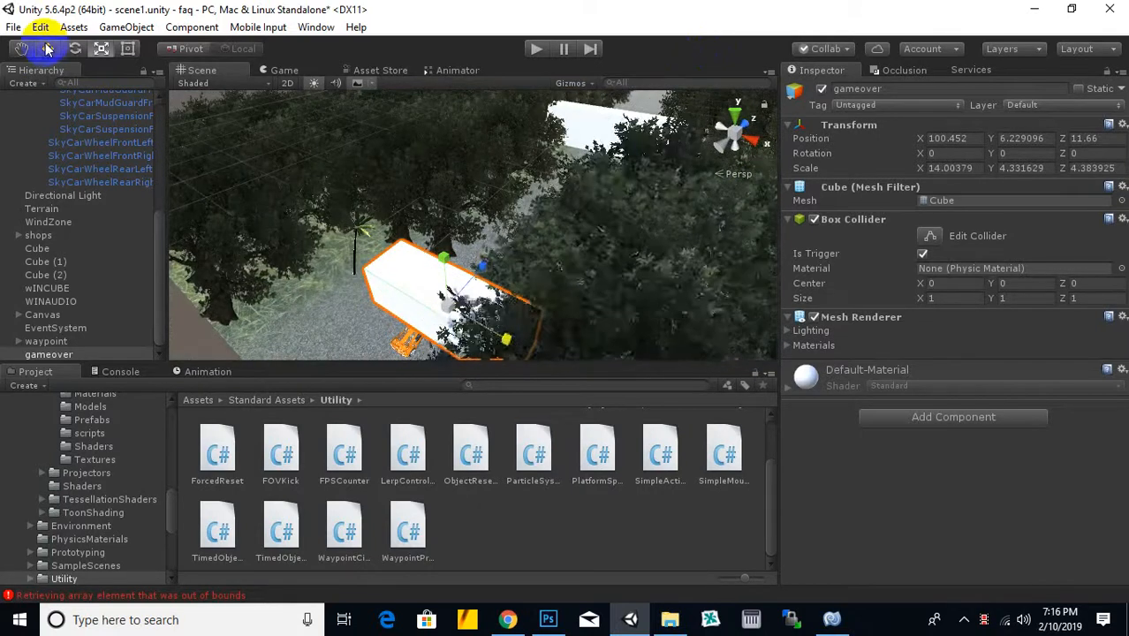
# Step: Move the gameover cube along the road to Y 1.5 and Z 58.3, and widen it to an X scale of about 37.6
pyautogui.moveTo(474, 266); pyautogui.dragTo(855, 88)
pyautogui.scroll(-3, 605, 231)
pyautogui.moveTo(605, 231); pyautogui.dragTo(517, 253, button='middle')
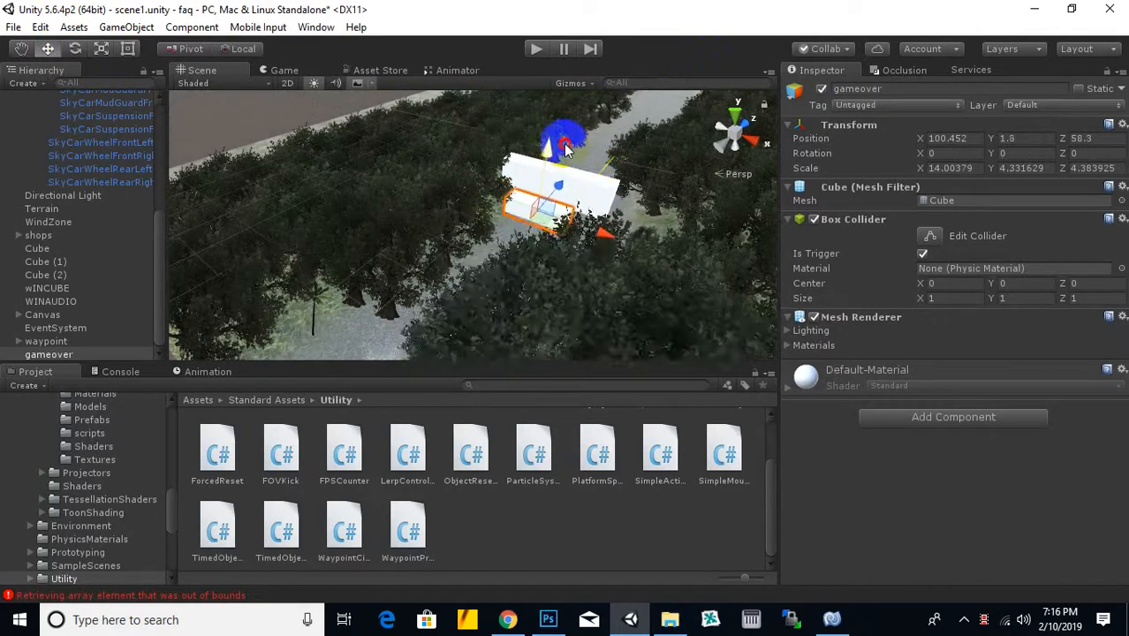
pyautogui.scroll(-1, 477, 238)
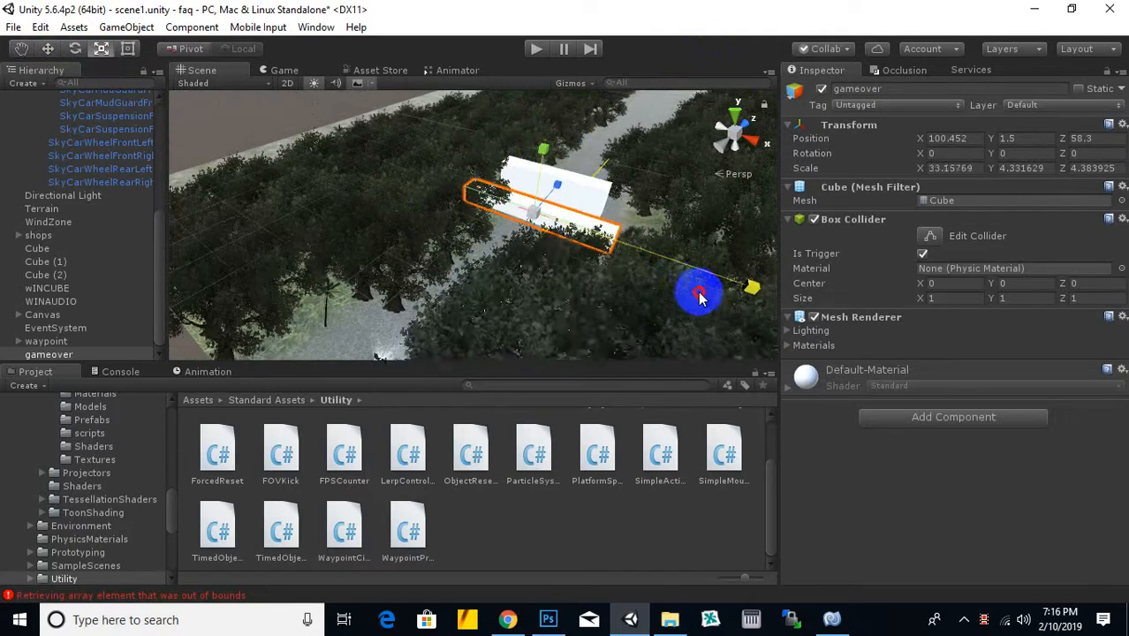
pyautogui.keyDown('alt'); pyautogui.moveTo(667, 306); pyautogui.dragTo(577, 278); pyautogui.keyUp('alt')
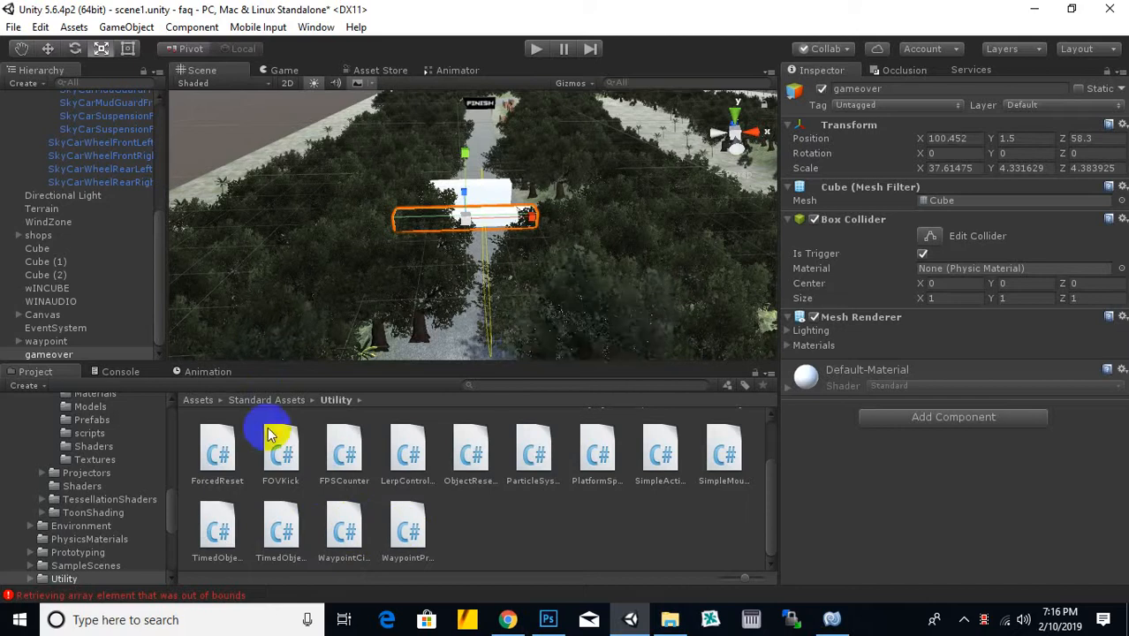
# Step: Attach GameOverScript from the scripts folder to the gameover cube and assign WINAUDIO as its Over Audio
pyautogui.click(200, 401)
pyautogui.doubleClick(543, 446)
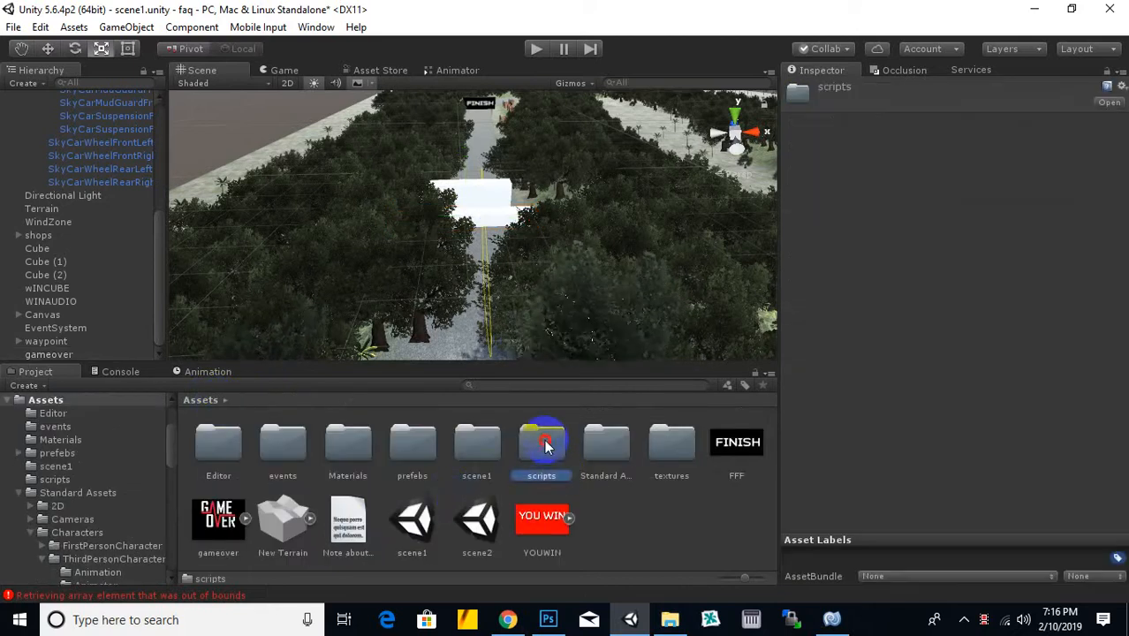
pyautogui.click(48, 354)
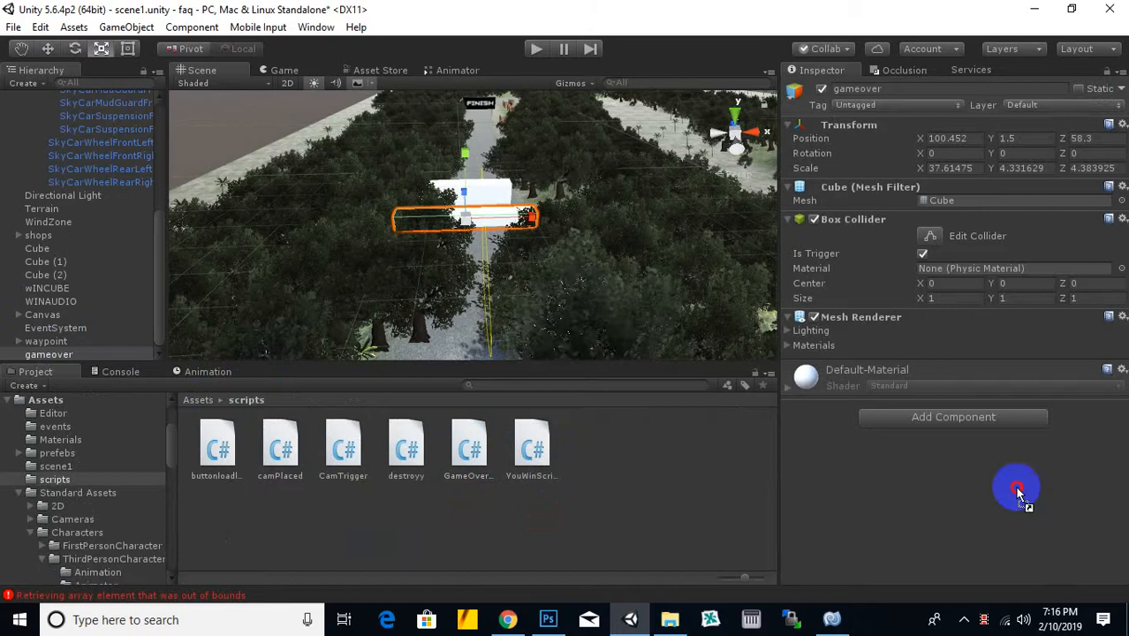
pyautogui.moveTo(1018, 494); pyautogui.dragTo(1023, 496)
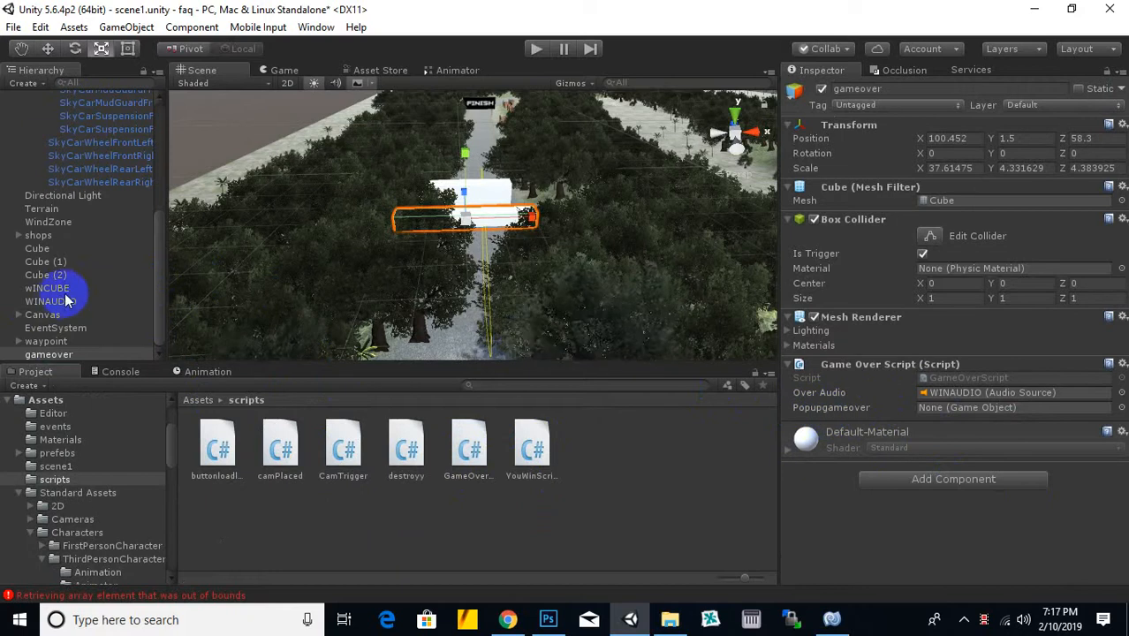
# Step: Add a UI image to the Canvas and name it gameover
pyautogui.click(42, 83)
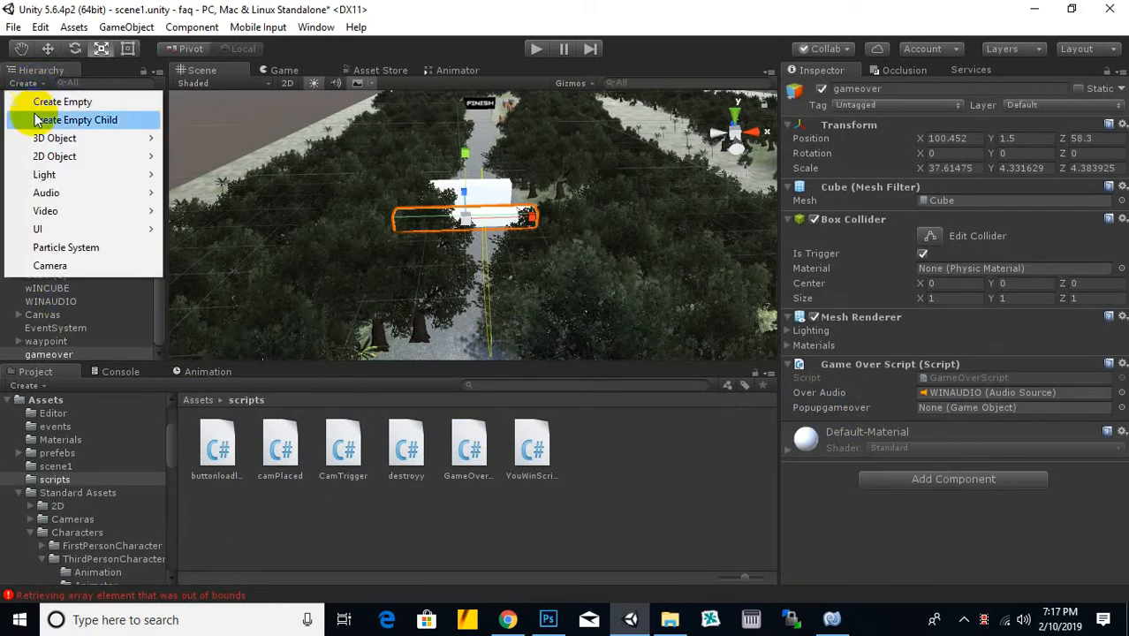
pyautogui.moveTo(40, 229)
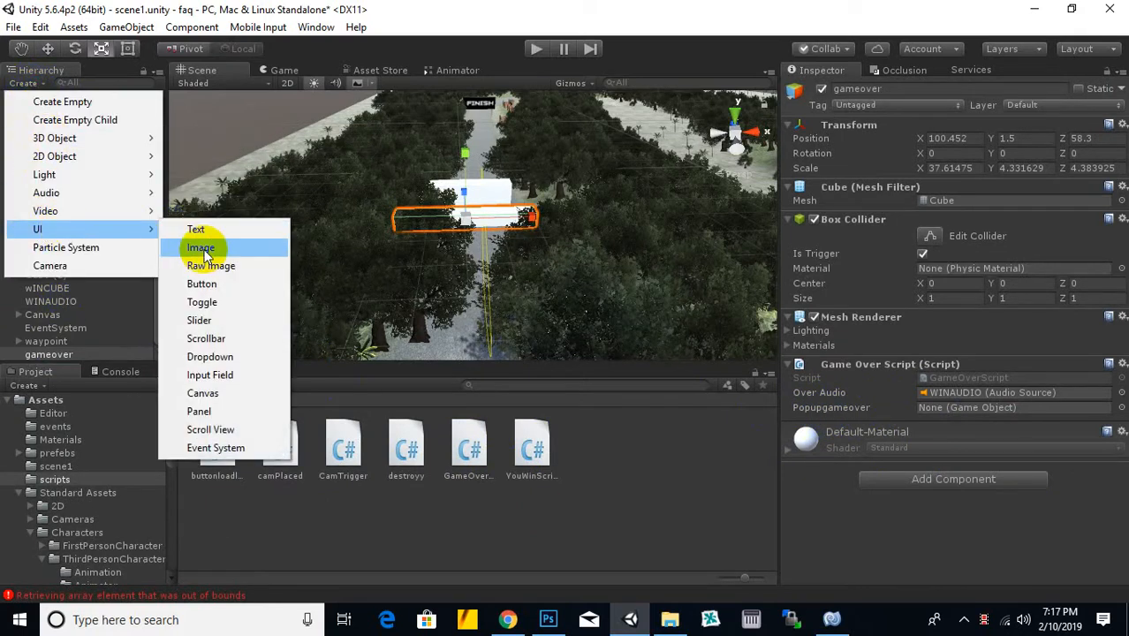
pyautogui.click(201, 248)
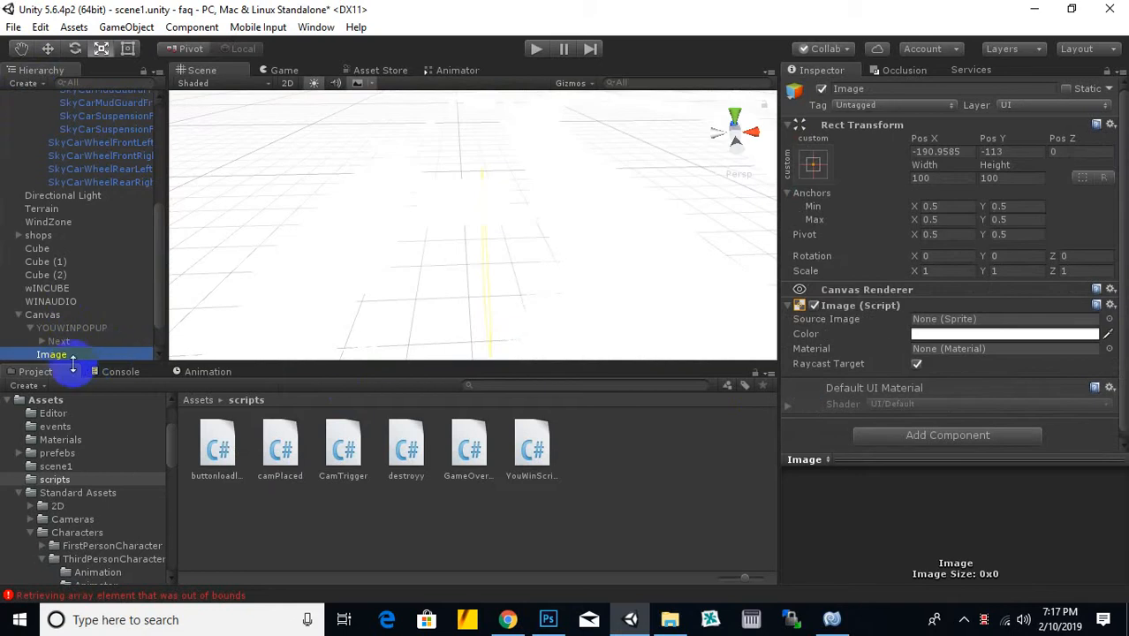
pyautogui.rightClick(79, 356)
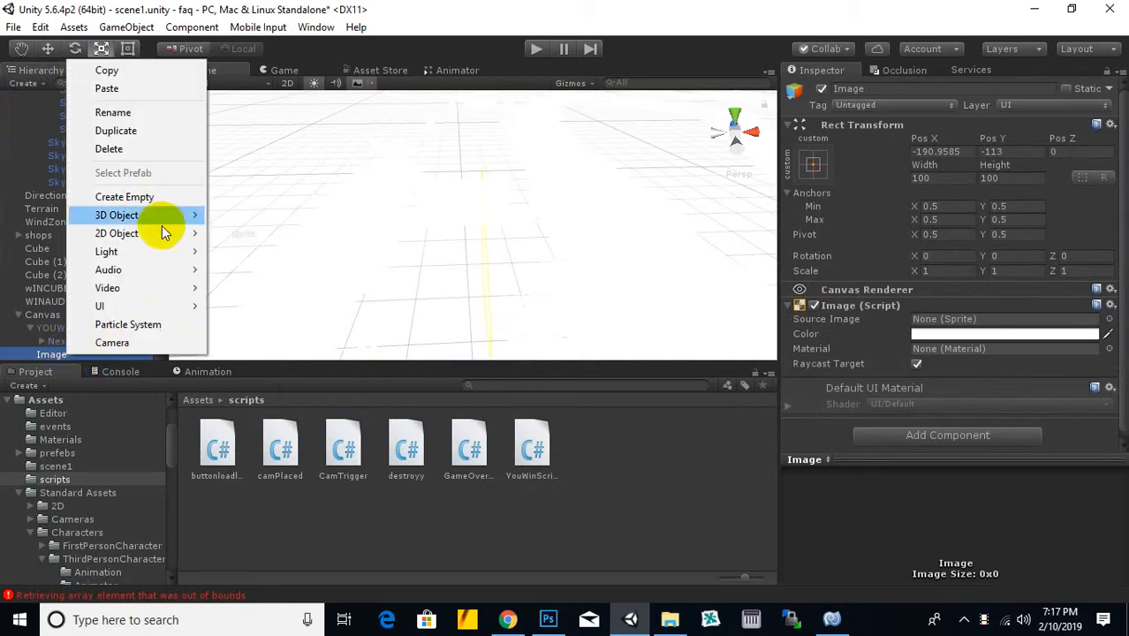
pyautogui.click(115, 113)
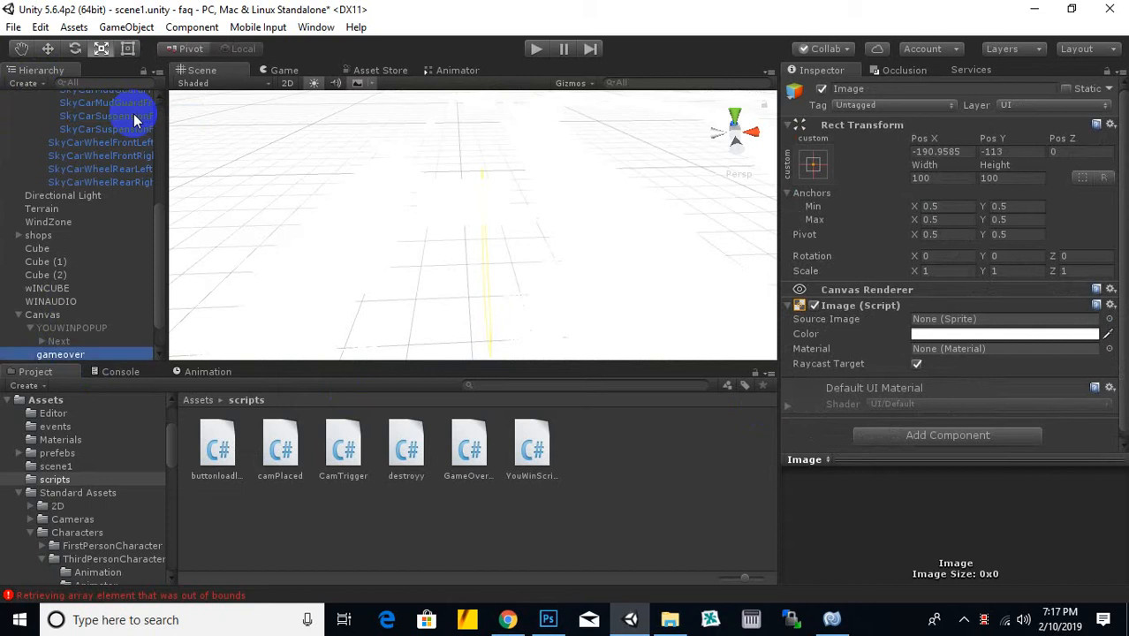
# Step: Assign the gameover picture from the Assets folder as the source image of the gameover UI image
pyautogui.scroll(-10, 411, 275)
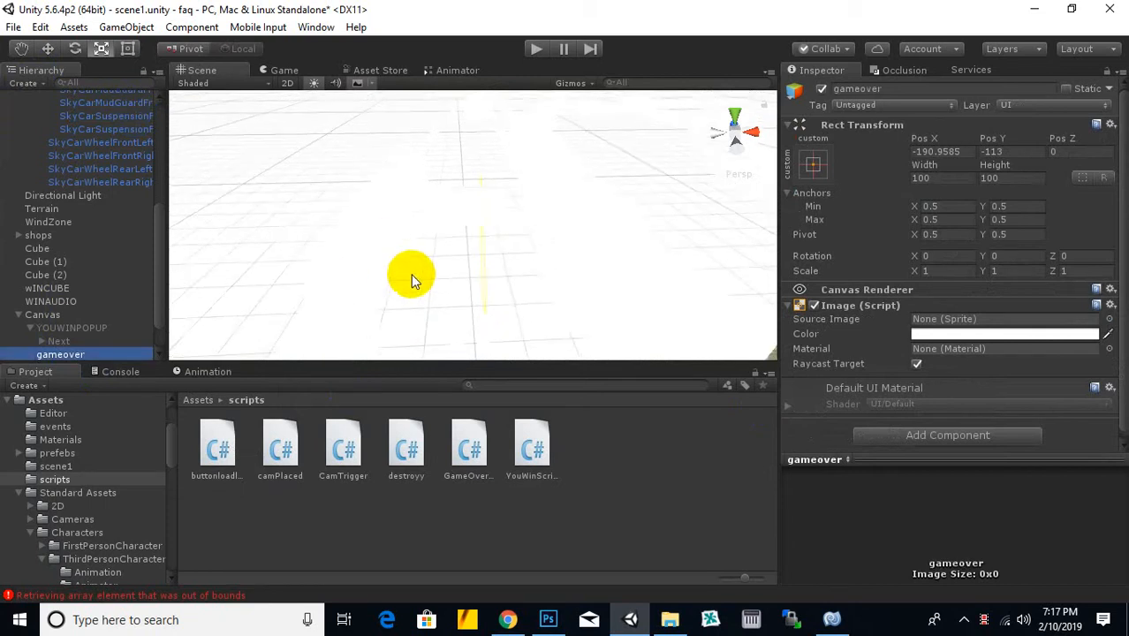
pyautogui.scroll(-5, 414, 270)
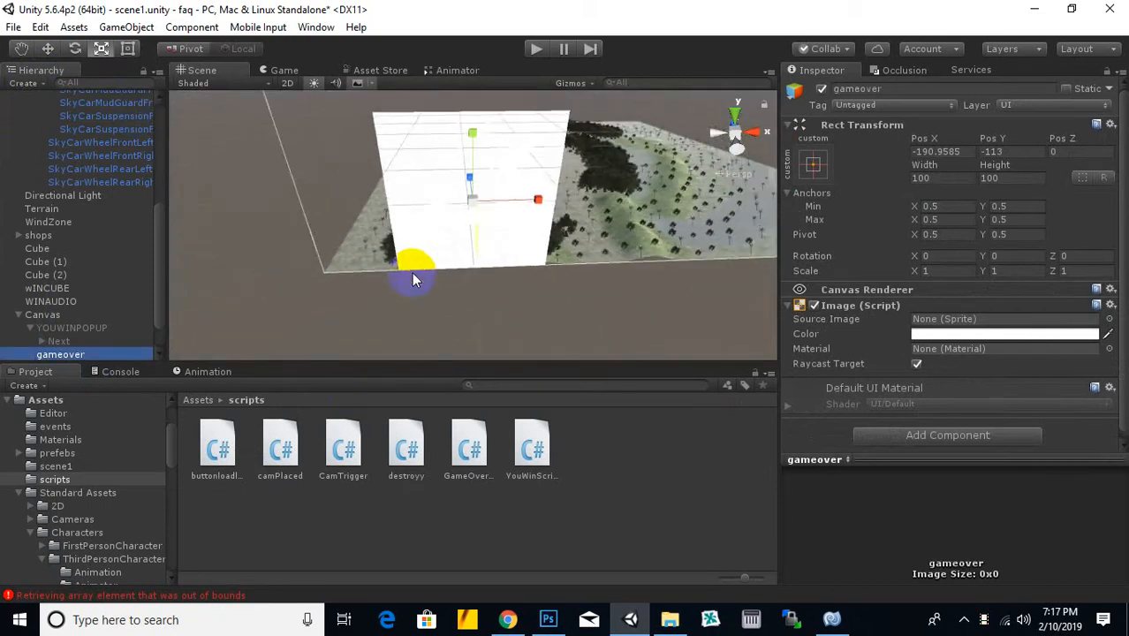
pyautogui.click(193, 399)
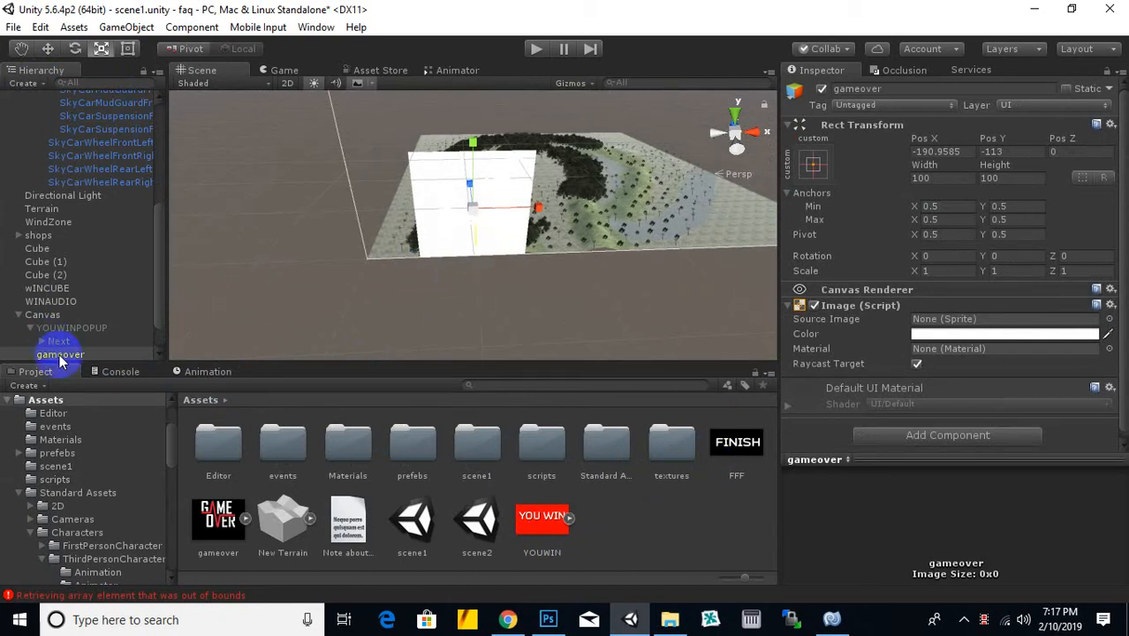
pyautogui.moveTo(958, 324); pyautogui.dragTo(959, 324)
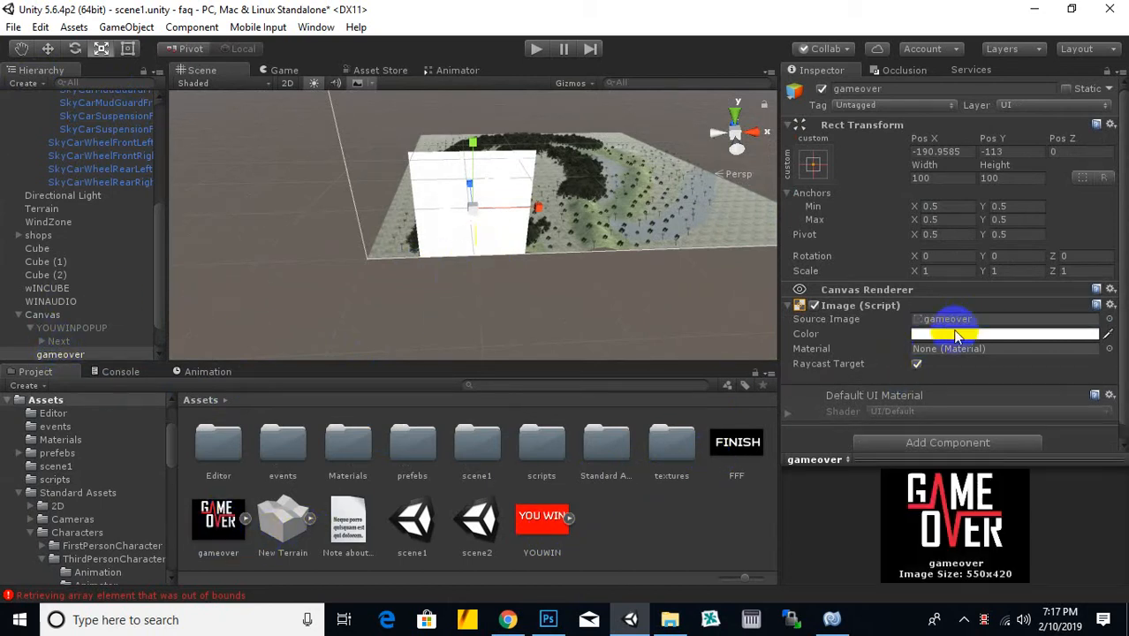
# Step: Scale the gameover image uniformly to about 2.08 and move it near the canvas centre at Pos X -17, Pos Y 9
pyautogui.moveTo(477, 225); pyautogui.dragTo(489, 233, button='right')
pyautogui.moveTo(481, 225); pyautogui.dragTo(669, 210)
pyautogui.click(47, 49)
pyautogui.moveTo(605, 143); pyautogui.dragTo(606, 86)
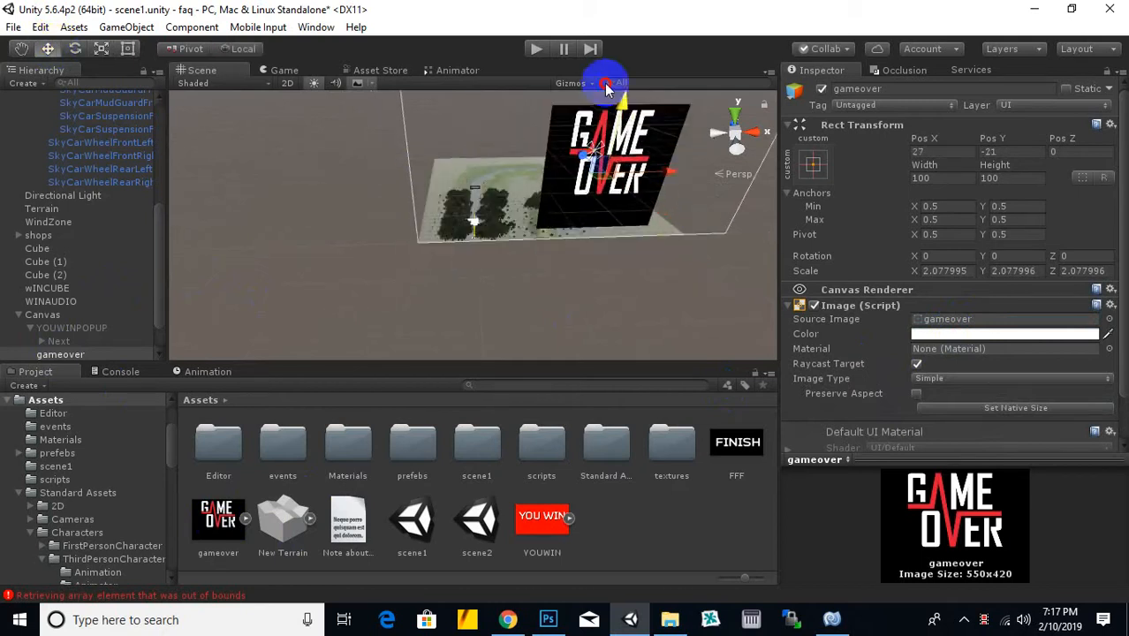
pyautogui.press('f')
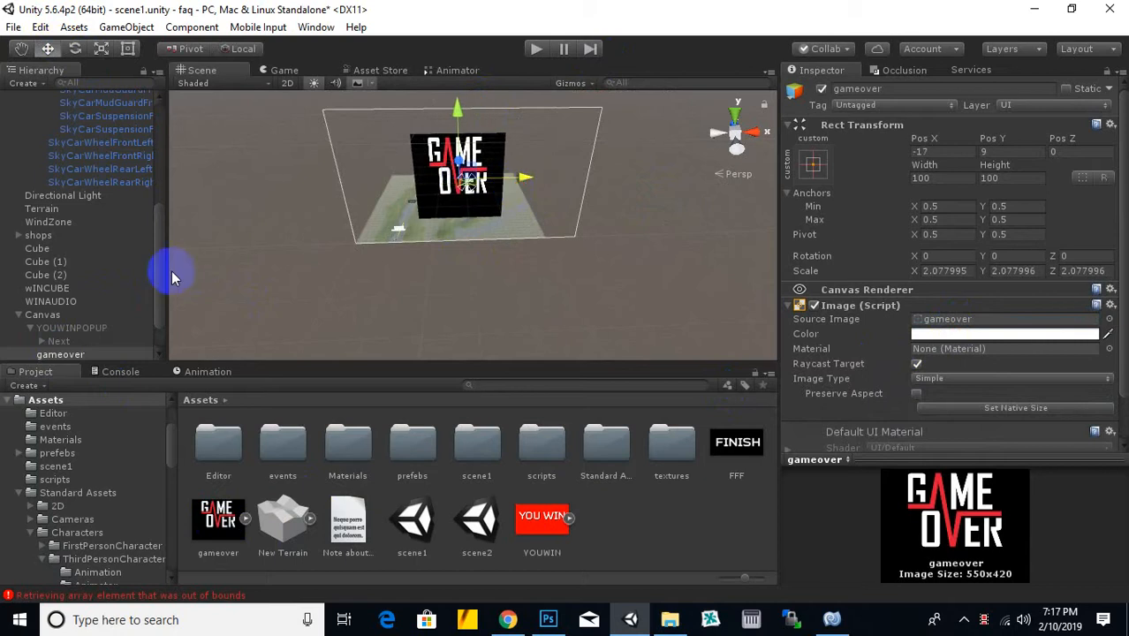
# Step: Add a button with the text Restart to the Canvas and place it under the GAME OVER lettering at Pos X -23, Pos Y -69
pyautogui.rightClick(44, 315)
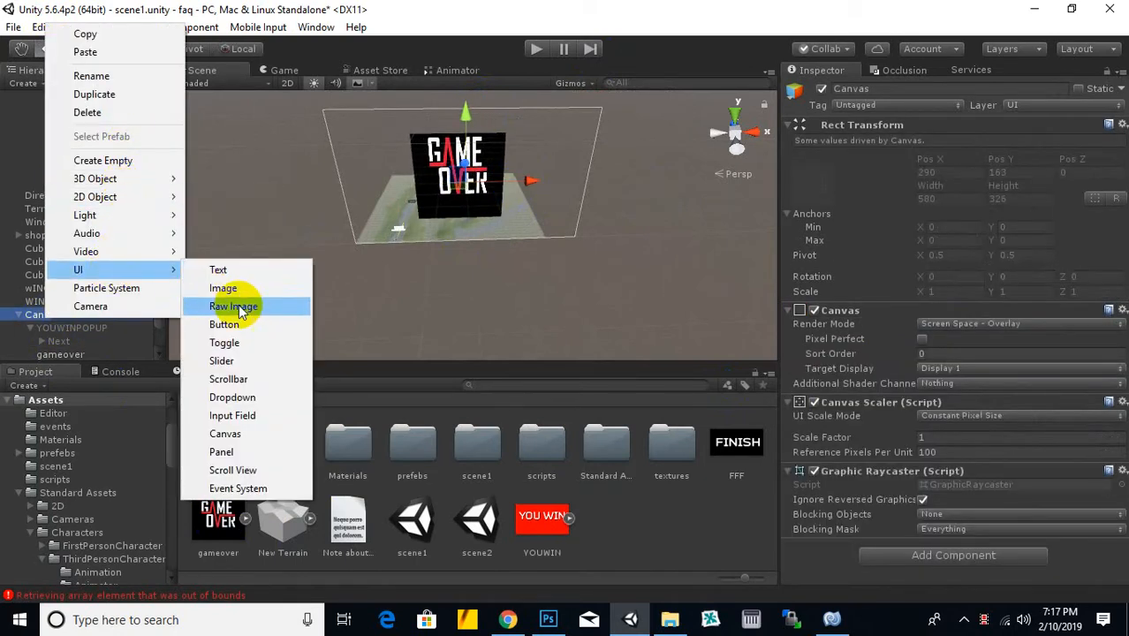
pyautogui.click(226, 324)
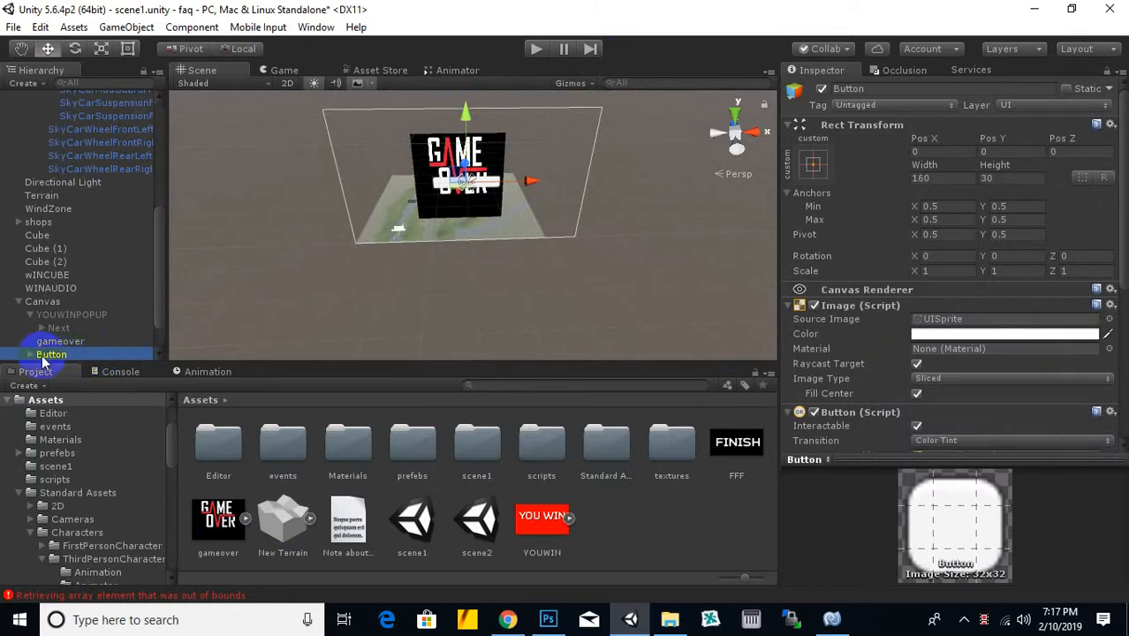
pyautogui.scroll(-2, 111, 328)
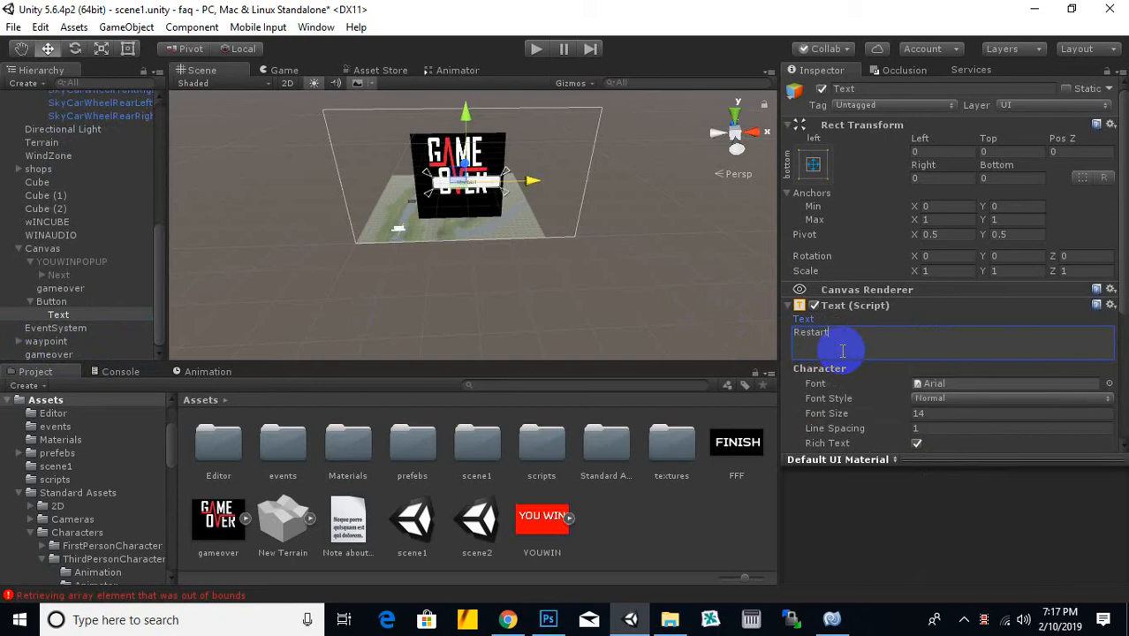
pyautogui.doubleClick(51, 303)
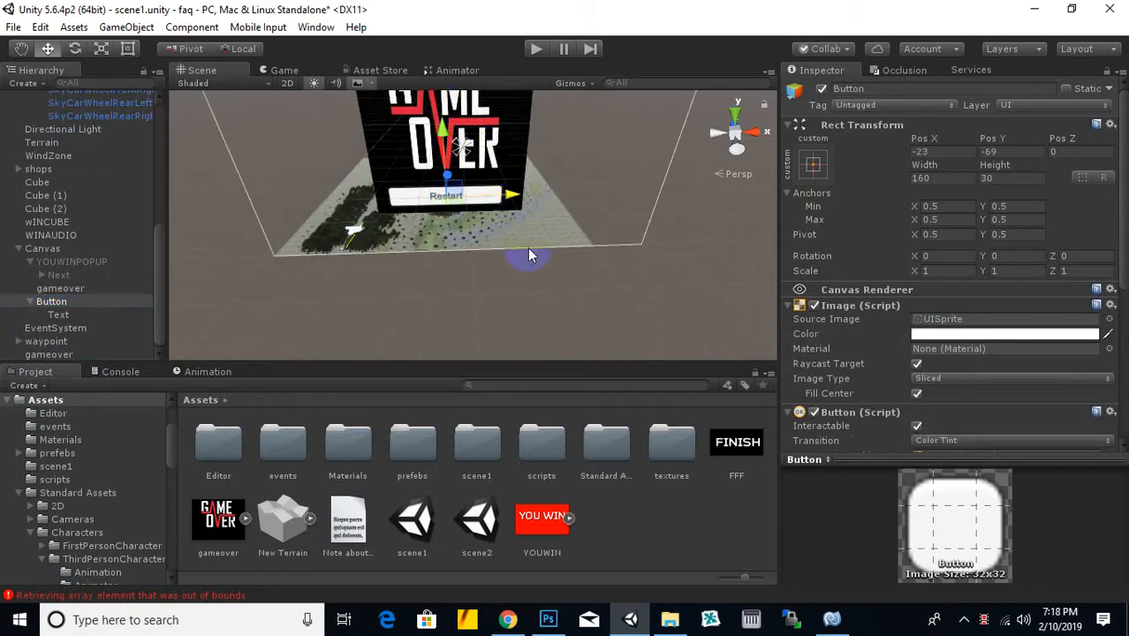
# Step: Attach the buttonloadlevel script from the scripts folder to the Restart button and add an empty On Click entry
pyautogui.scroll(-3, 969, 360)
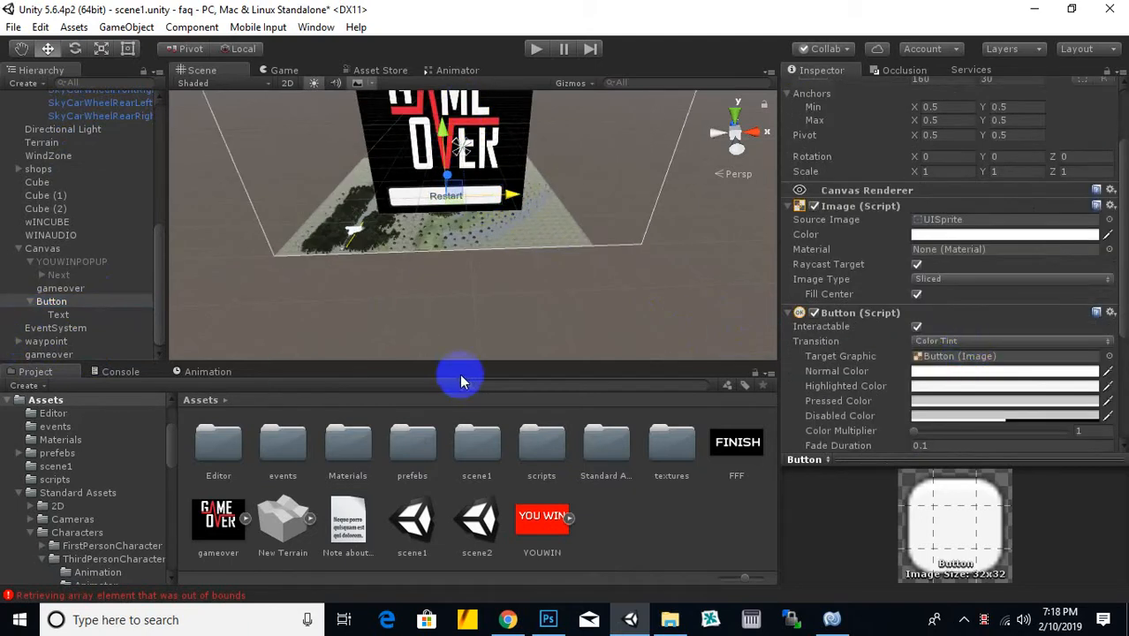
pyautogui.doubleClick(531, 450)
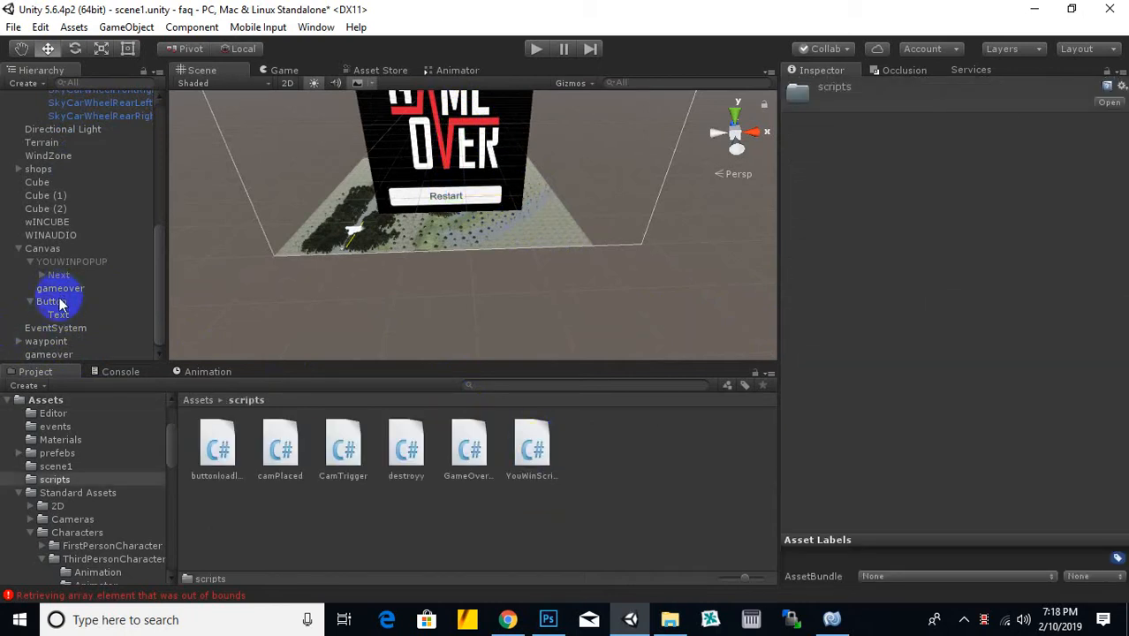
pyautogui.click(55, 302)
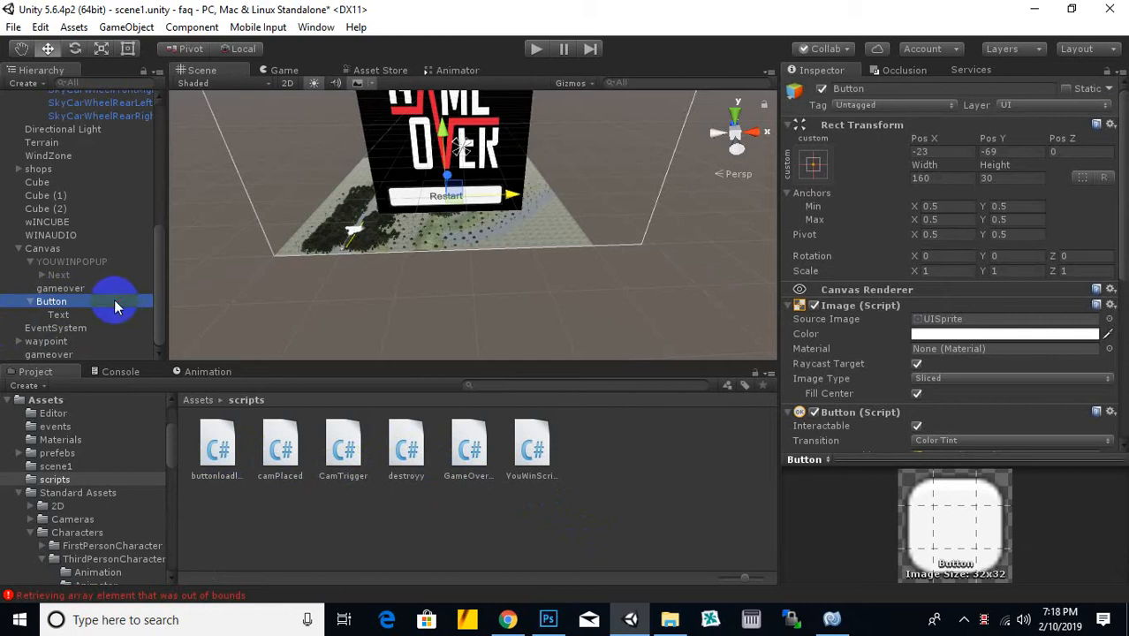
pyautogui.moveTo(919, 365); pyautogui.dragTo(950, 377)
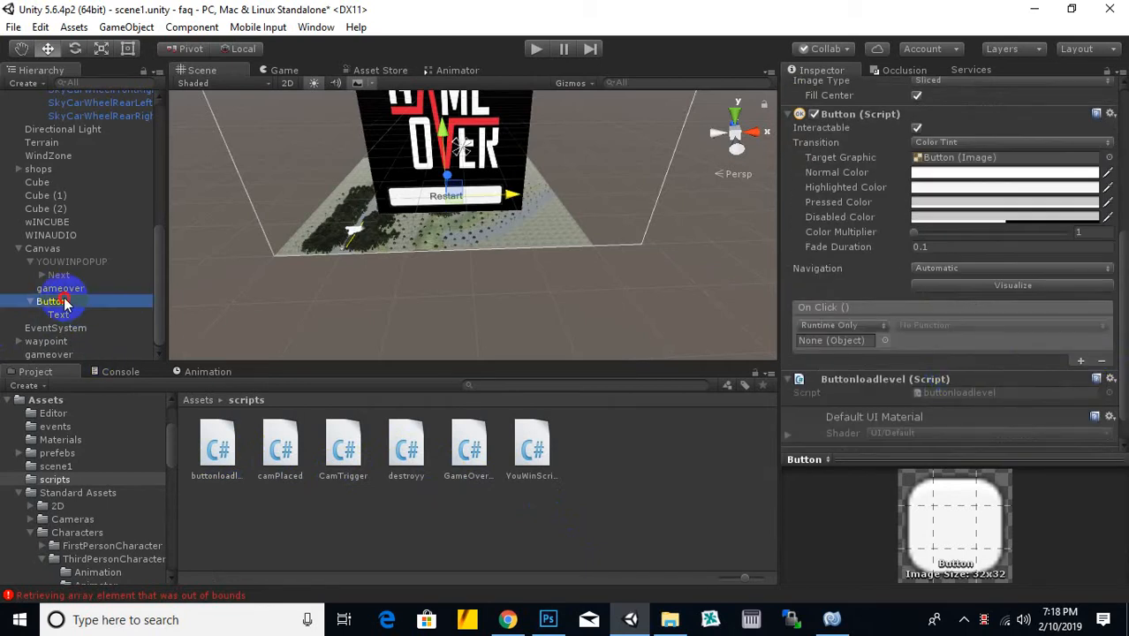
pyautogui.click(977, 327)
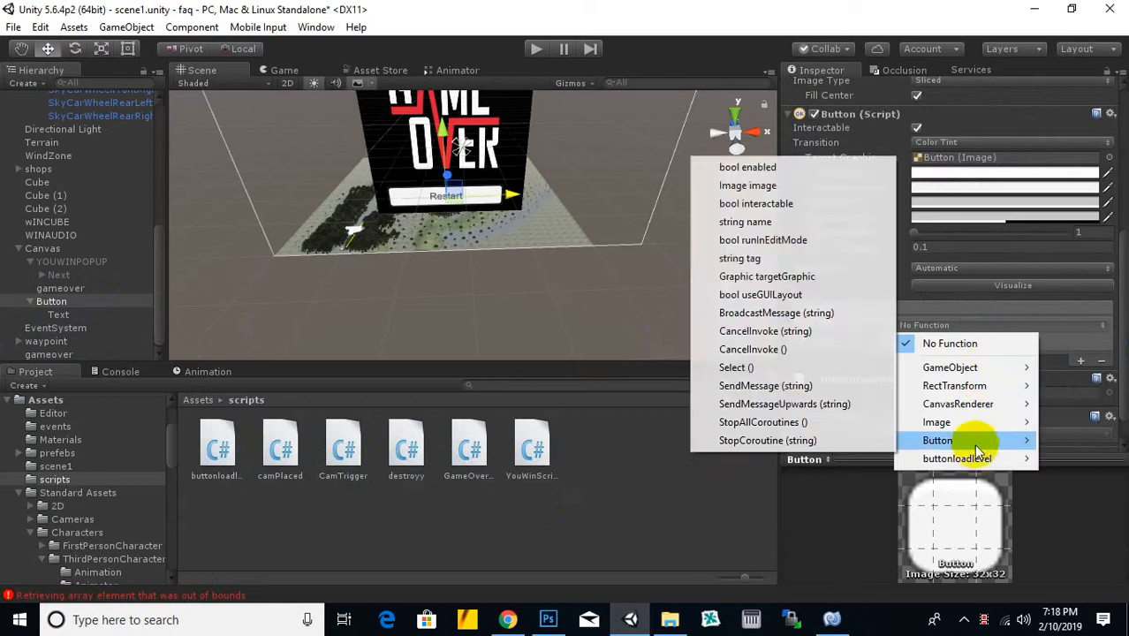
pyautogui.moveTo(936, 458)
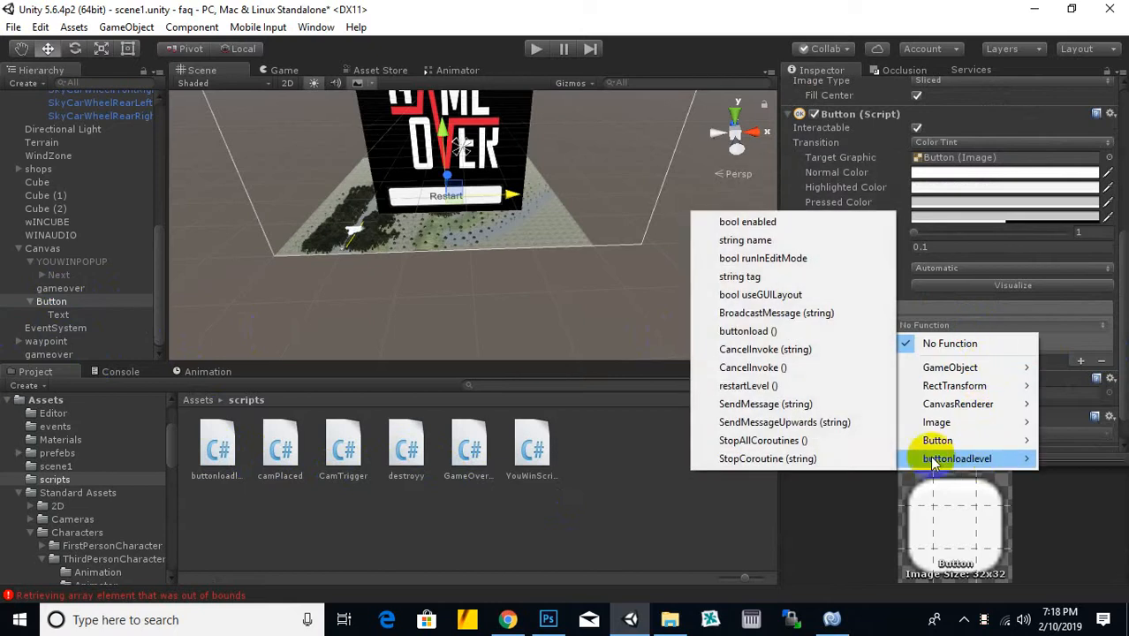
pyautogui.click(765, 333)
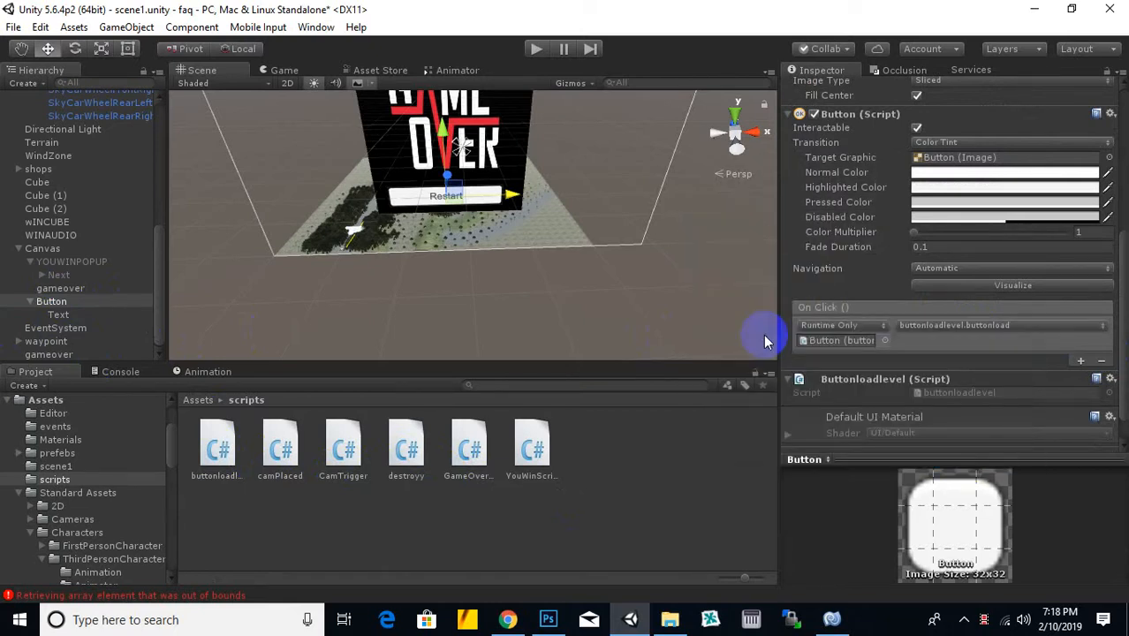
pyautogui.scroll(-3, 523, 238)
pyautogui.moveTo(519, 247); pyautogui.dragTo(521, 277, button='middle')
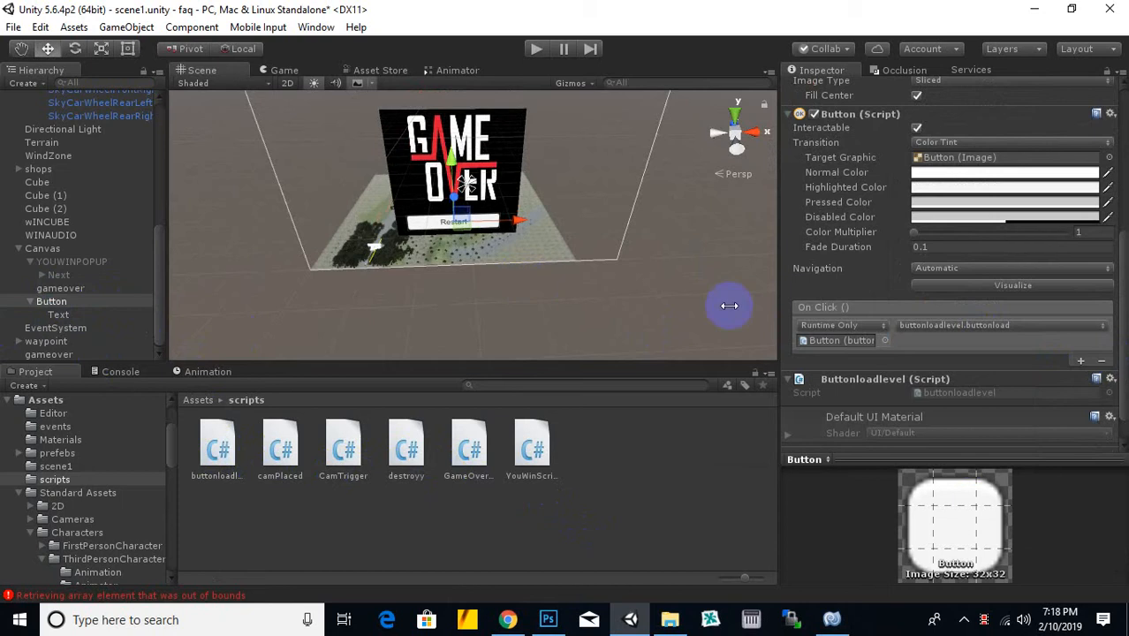
pyautogui.click(884, 341)
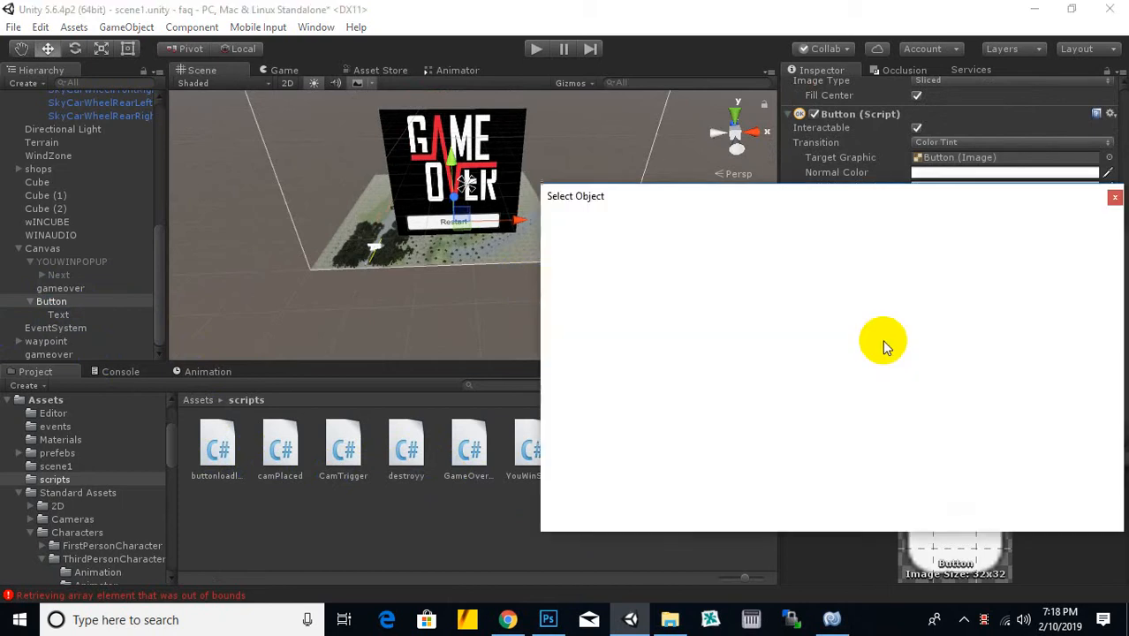
pyautogui.click(1116, 198)
pyautogui.click(1102, 361)
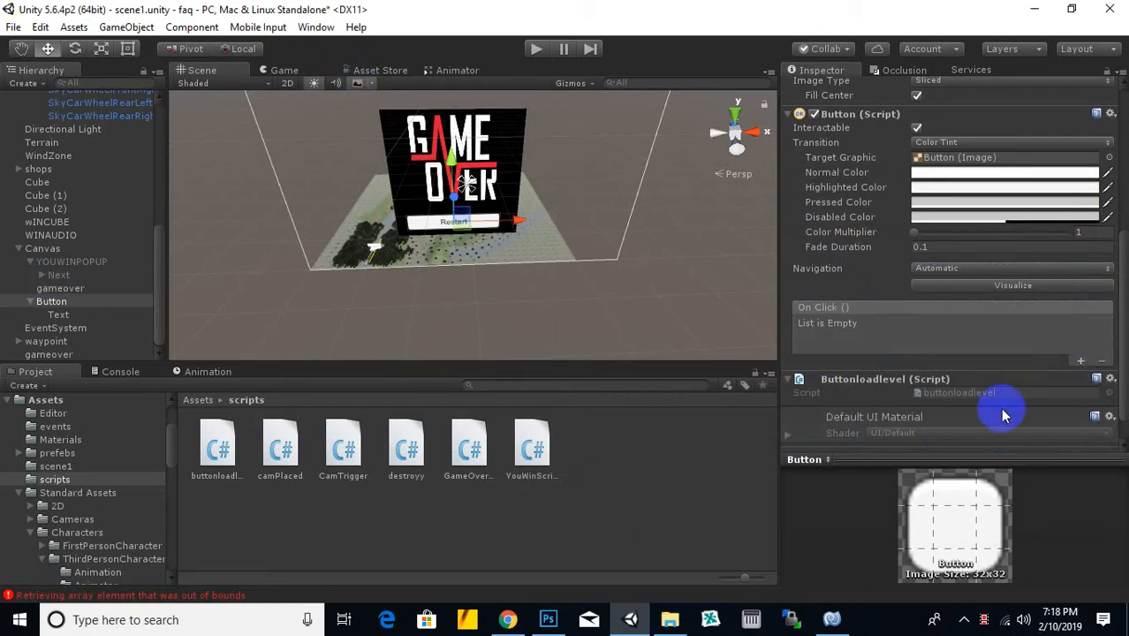
# Step: Add an On Click entry targeting the Button object and assign it the buttonloadlevel restartLevel () function
pyautogui.click(1082, 362)
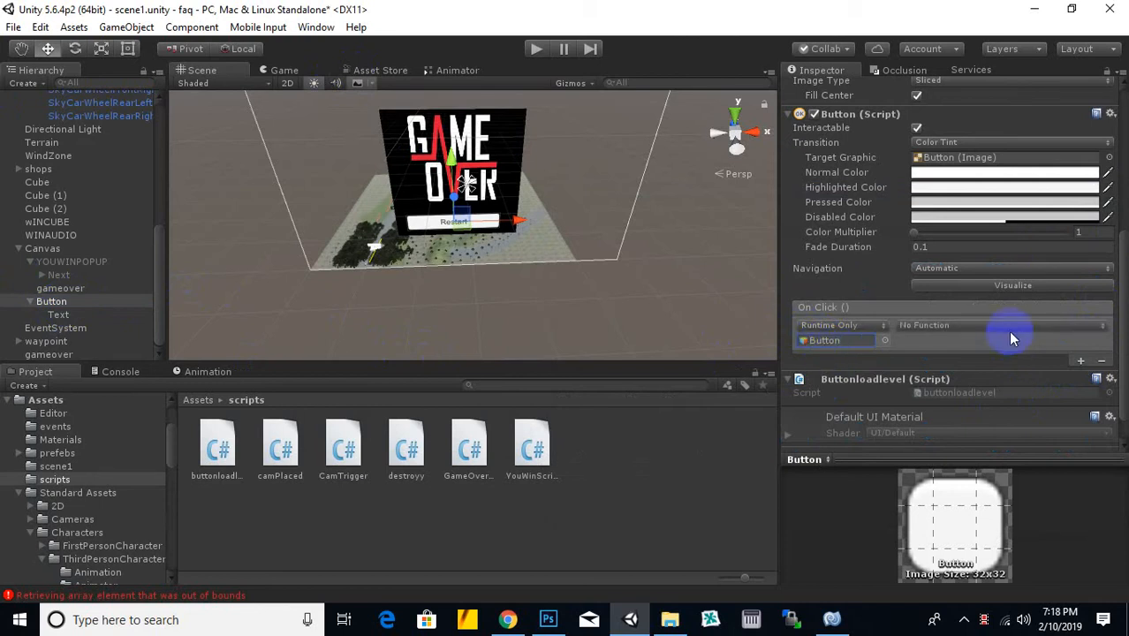
pyautogui.click(1013, 327)
pyautogui.moveTo(954, 461)
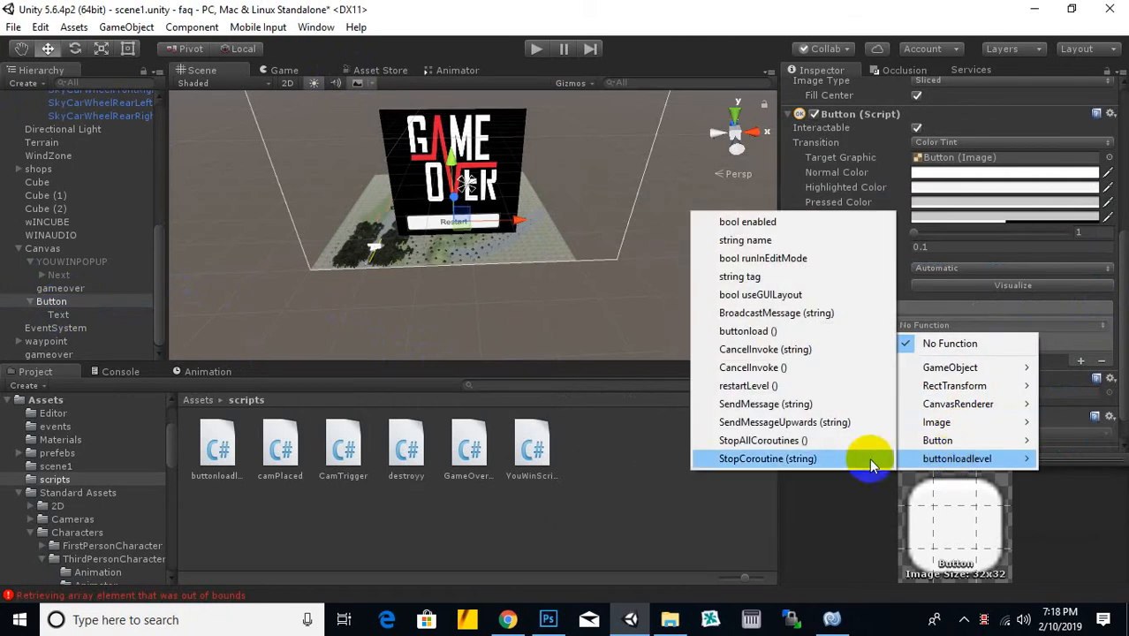
pyautogui.click(749, 389)
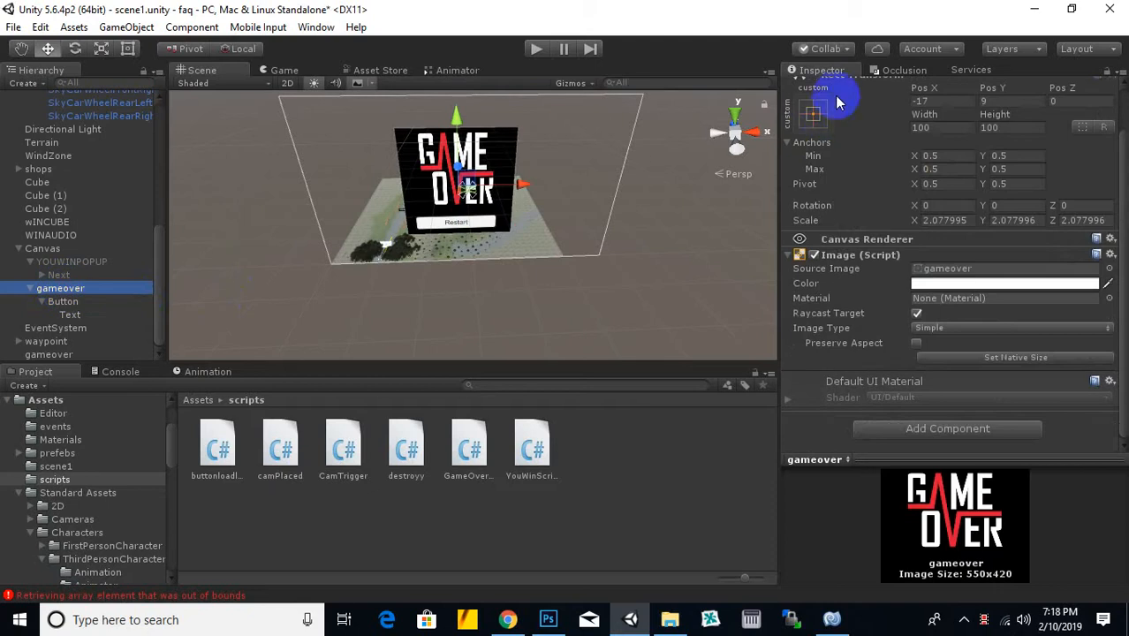
# Step: Deactivate the gameover UI image together with its nested Restart button, and collapse it under the Canvas
pyautogui.scroll(2, 863, 152)
pyautogui.click(822, 89)
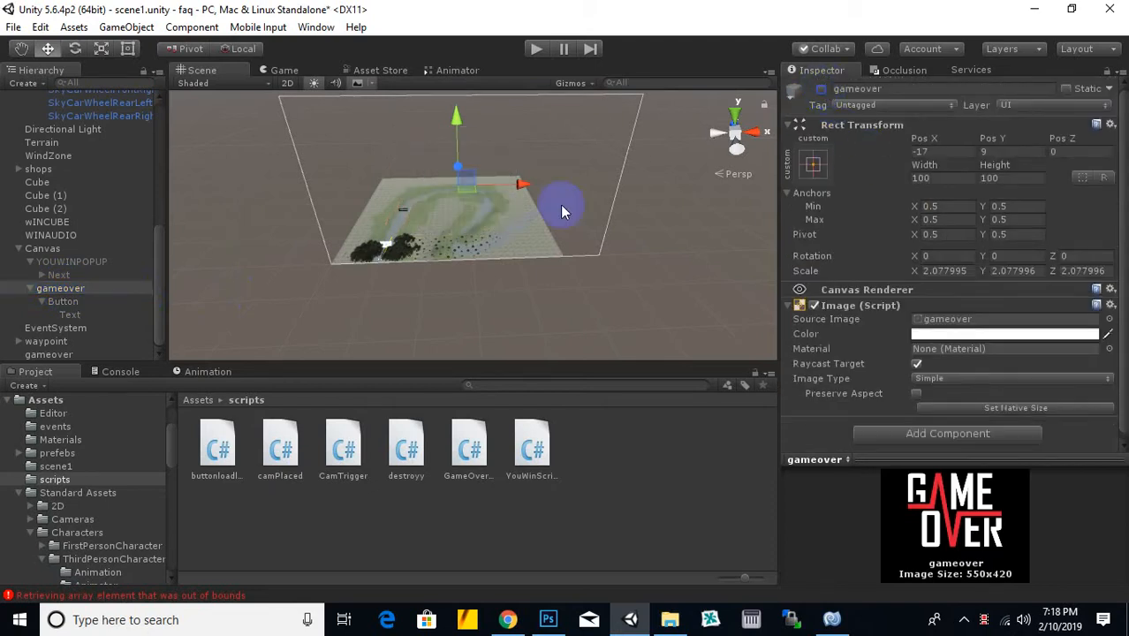
pyautogui.click(29, 289)
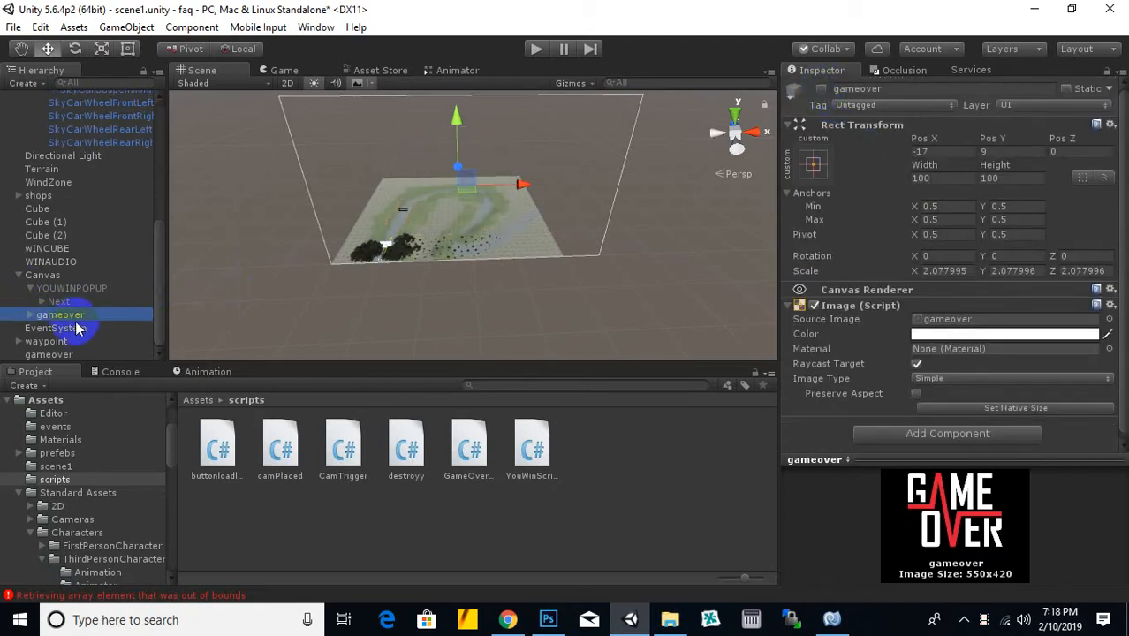
pyautogui.click(45, 276)
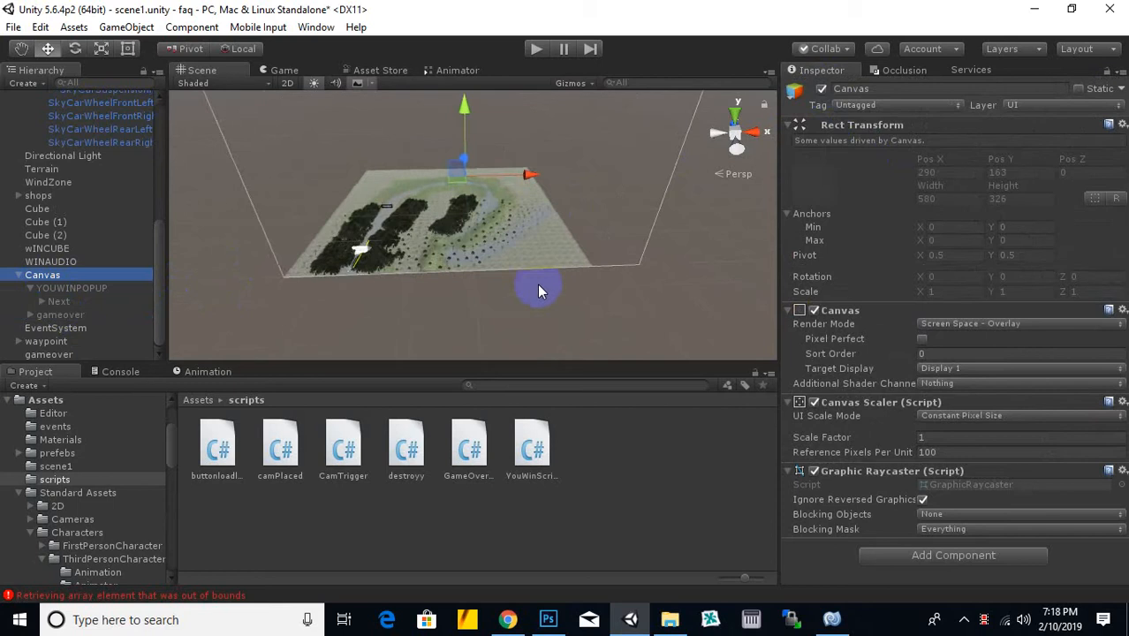
# Step: Select the CarAi enemy car and check its tag
pyautogui.scroll(10, 53, 221)
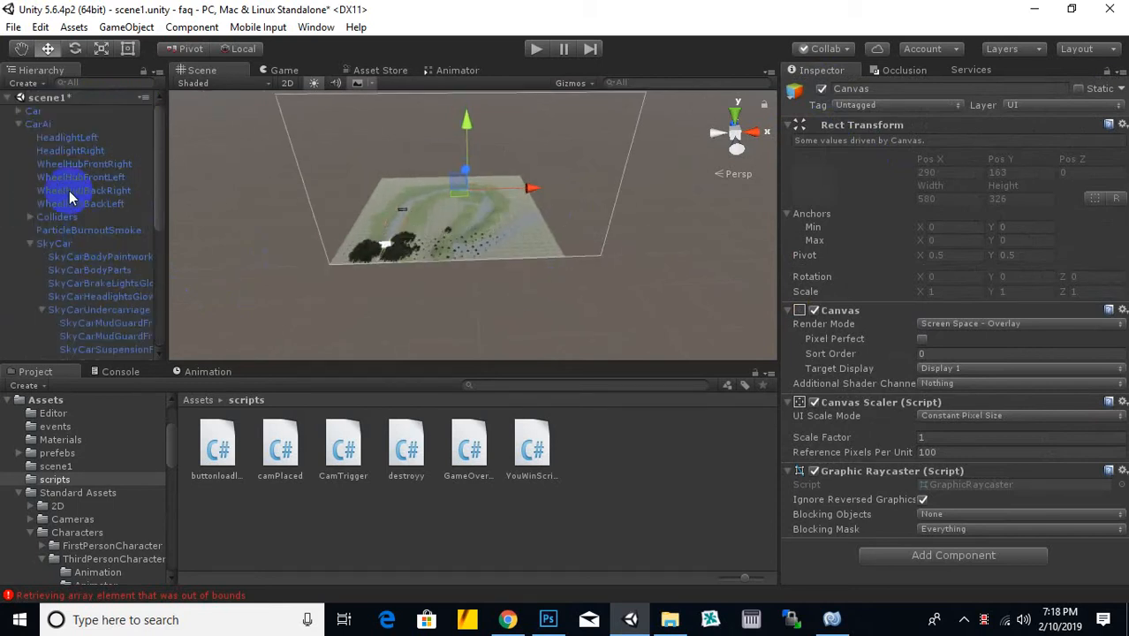
pyautogui.click(39, 125)
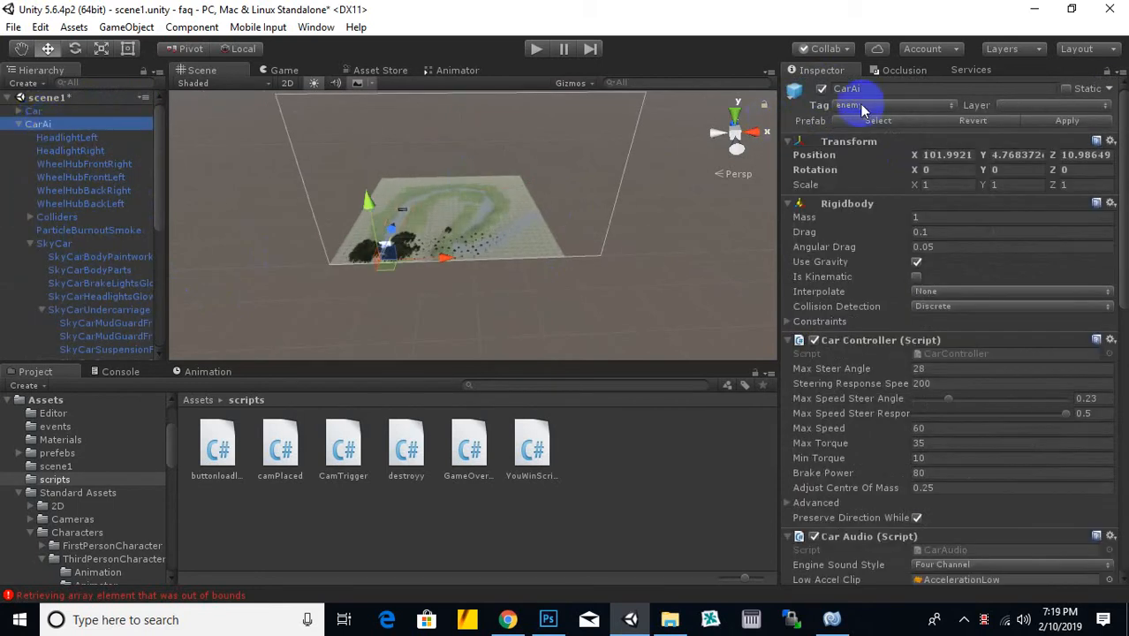
pyautogui.scroll(-3, 493, 256)
pyautogui.moveTo(402, 272); pyautogui.dragTo(454, 294, button='middle')
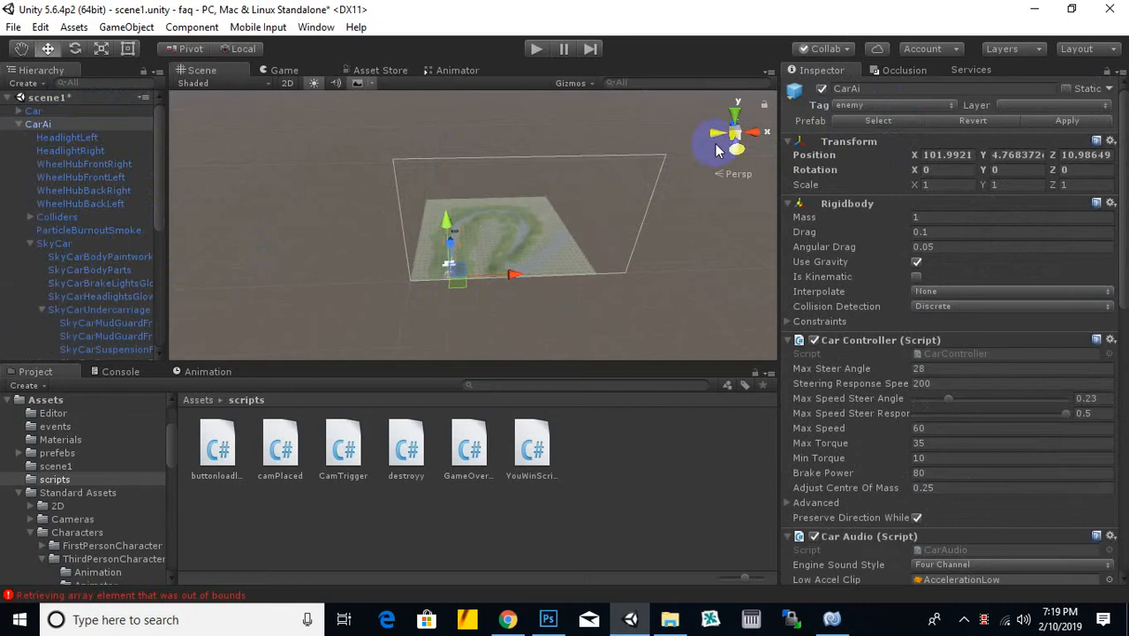
# Step: Play-test the scene by driving the orange player car into the black CarAi car, and stop the test
pyautogui.click(536, 51)
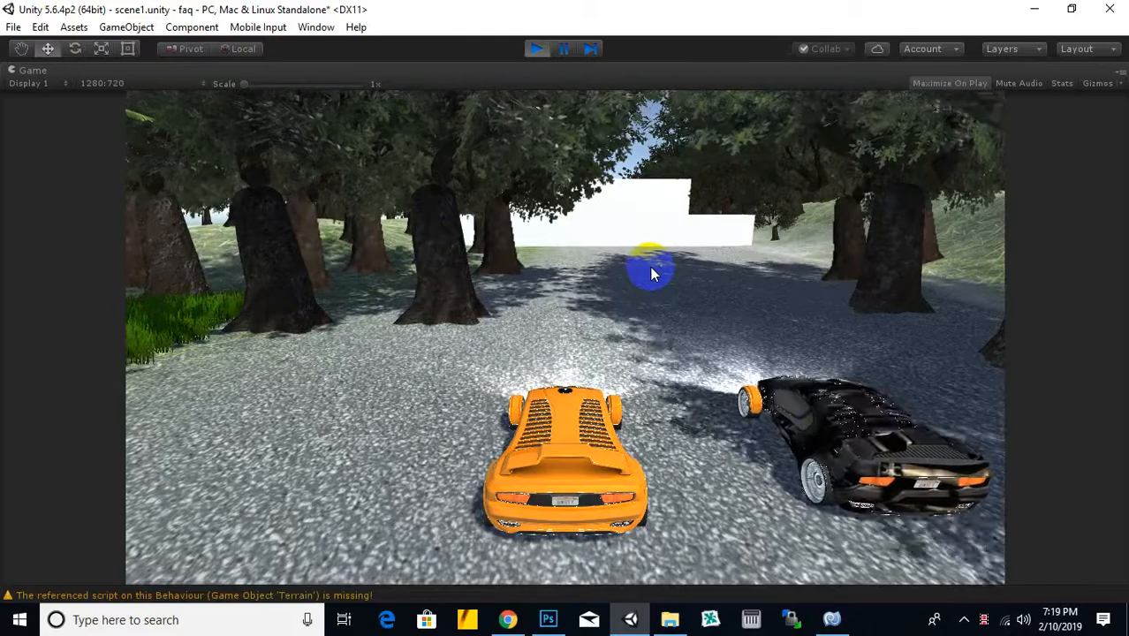
pyautogui.press('Down')
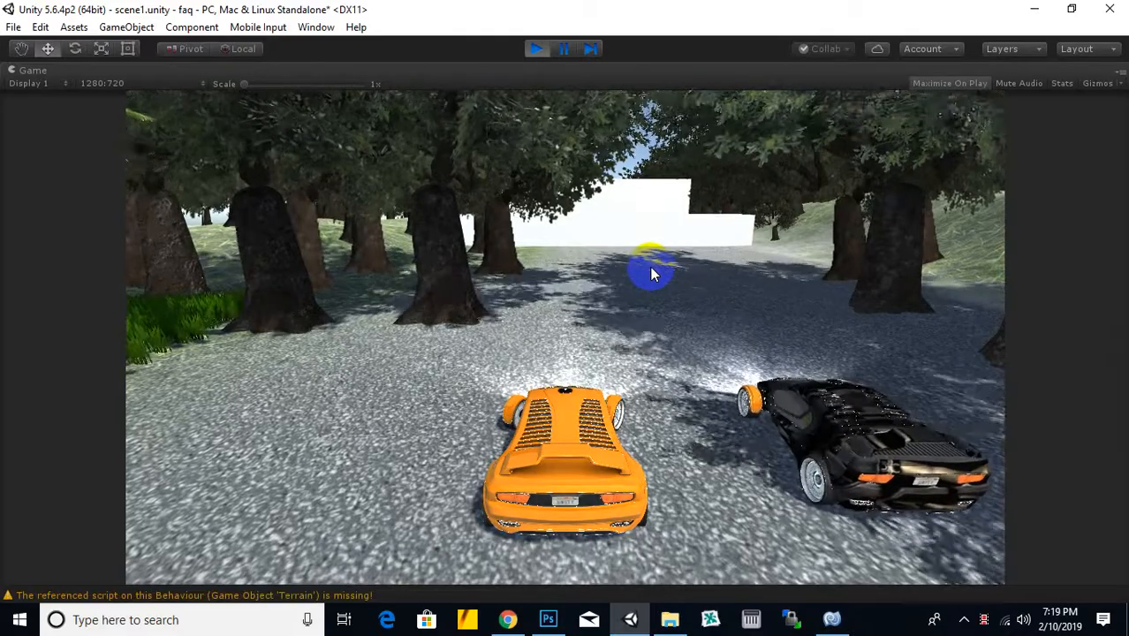
pyautogui.press('Left')
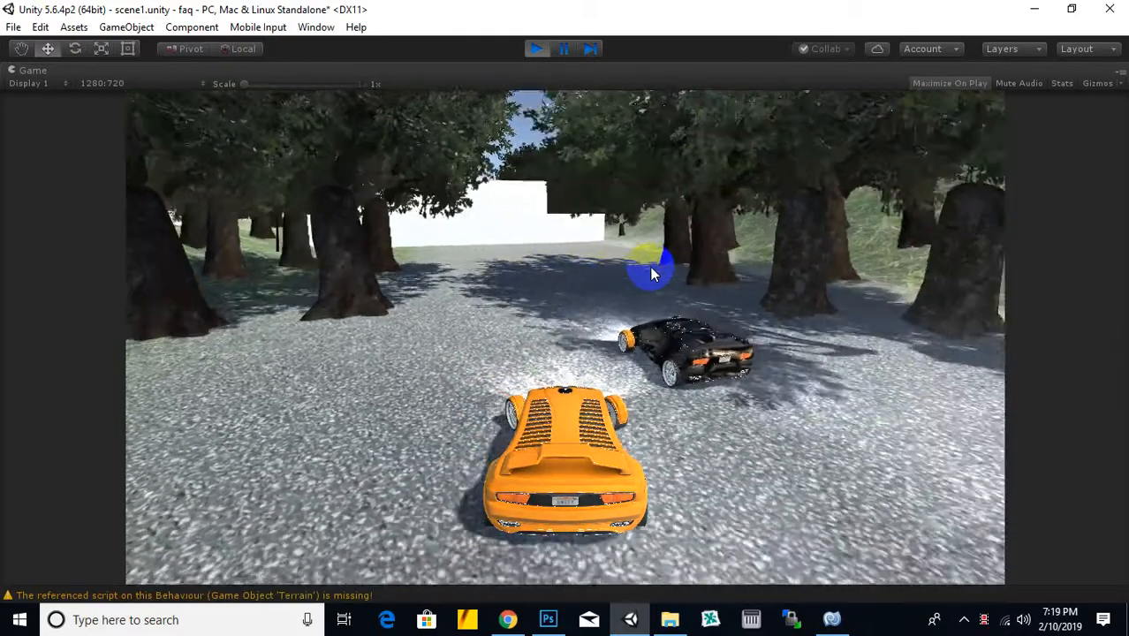
pyautogui.press('Right')
pyautogui.press('Up')
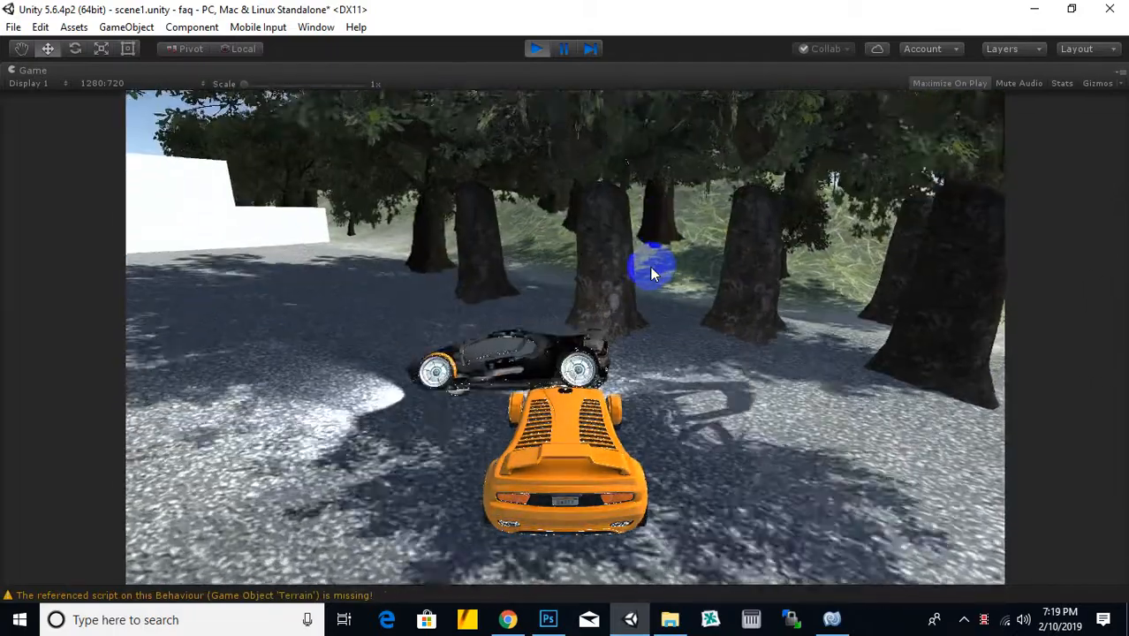
pyautogui.press('Down')
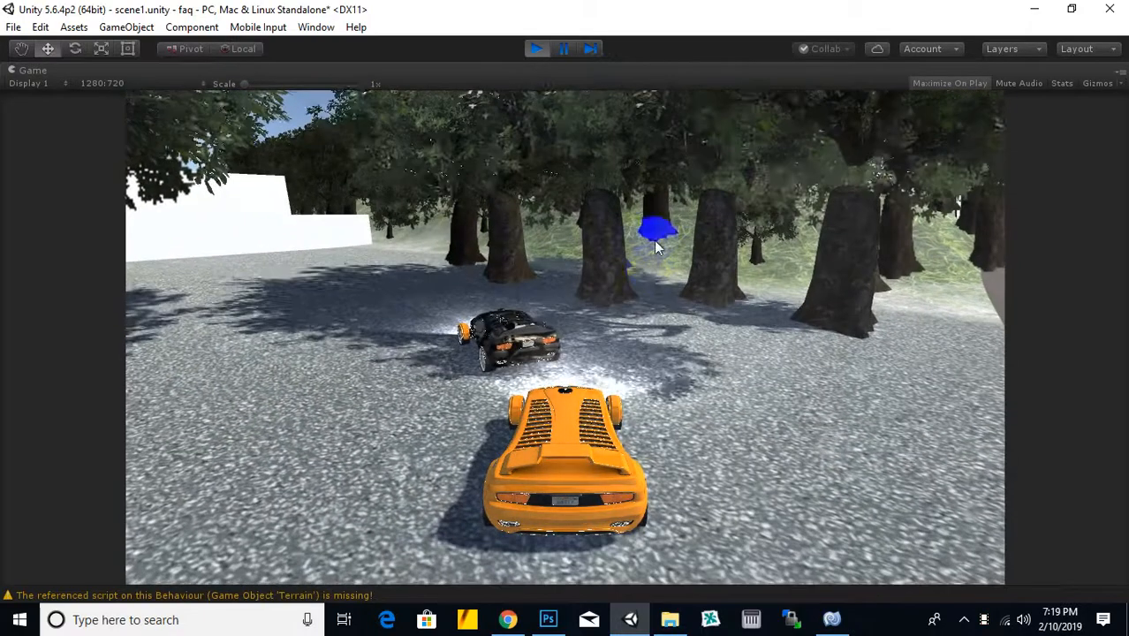
pyautogui.click(538, 51)
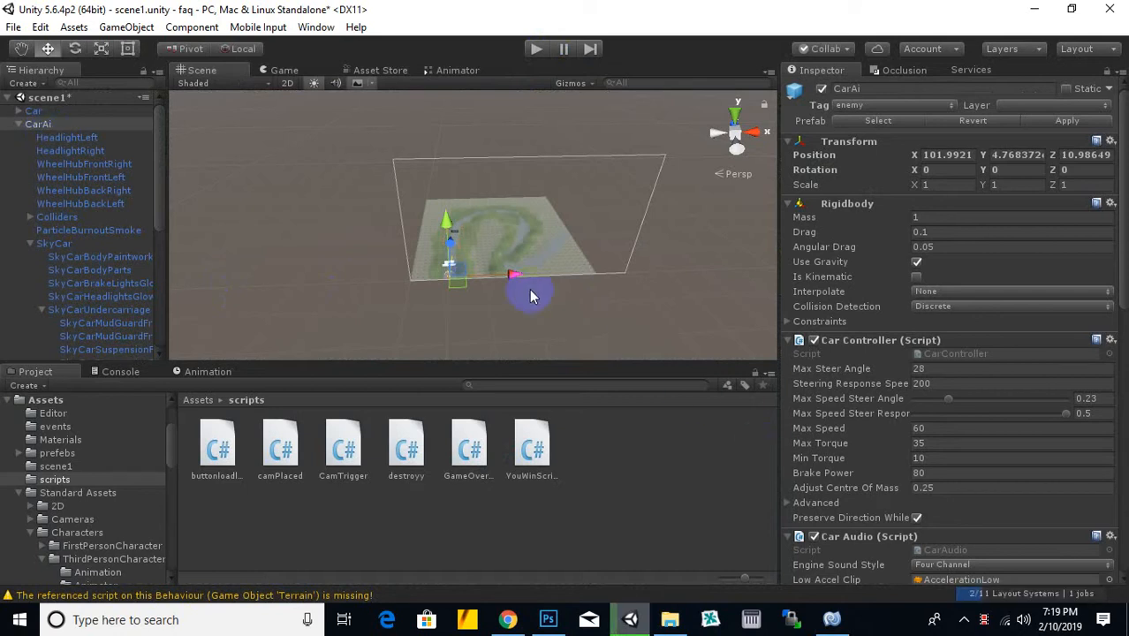
# Step: Raise the CarAi car above the ground to Position Y 1.55
pyautogui.press('f')
pyautogui.scroll(15, 475, 272)
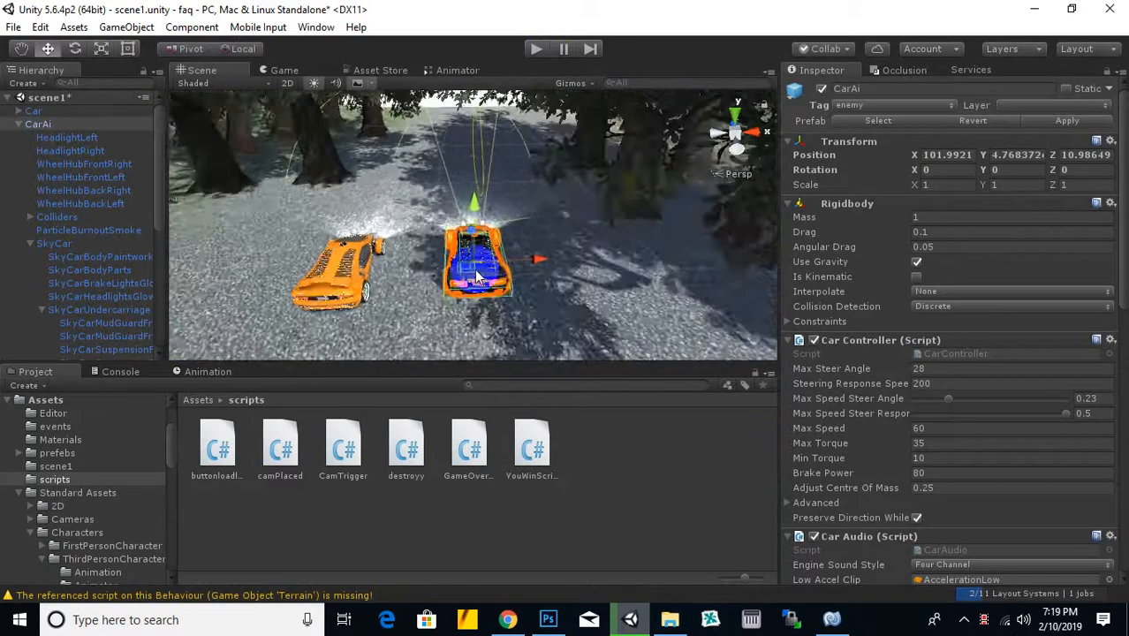
pyautogui.keyDown('alt'); pyautogui.moveTo(477, 275); pyautogui.dragTo(698, 258); pyautogui.keyUp('alt')
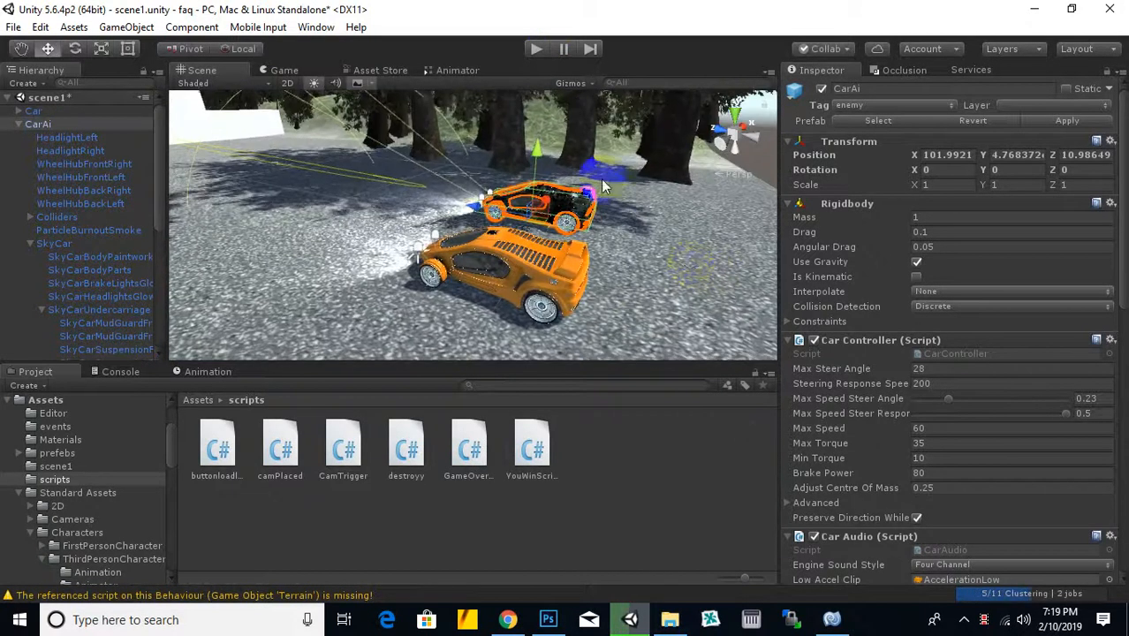
pyautogui.scroll(5, 603, 186)
pyautogui.moveTo(603, 186); pyautogui.dragTo(562, 246, button='middle')
pyautogui.scroll(3, 562, 246)
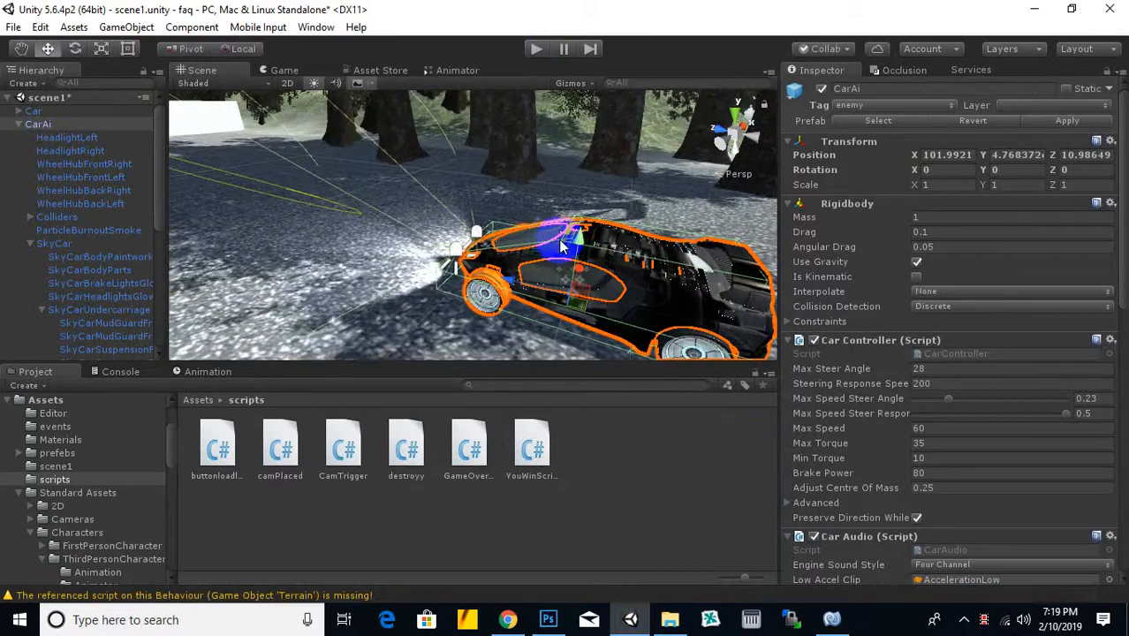
pyautogui.moveTo(578, 240); pyautogui.dragTo(606, 169)
pyautogui.scroll(-3, 526, 256)
pyautogui.moveTo(527, 256); pyautogui.dragTo(563, 183, button='middle')
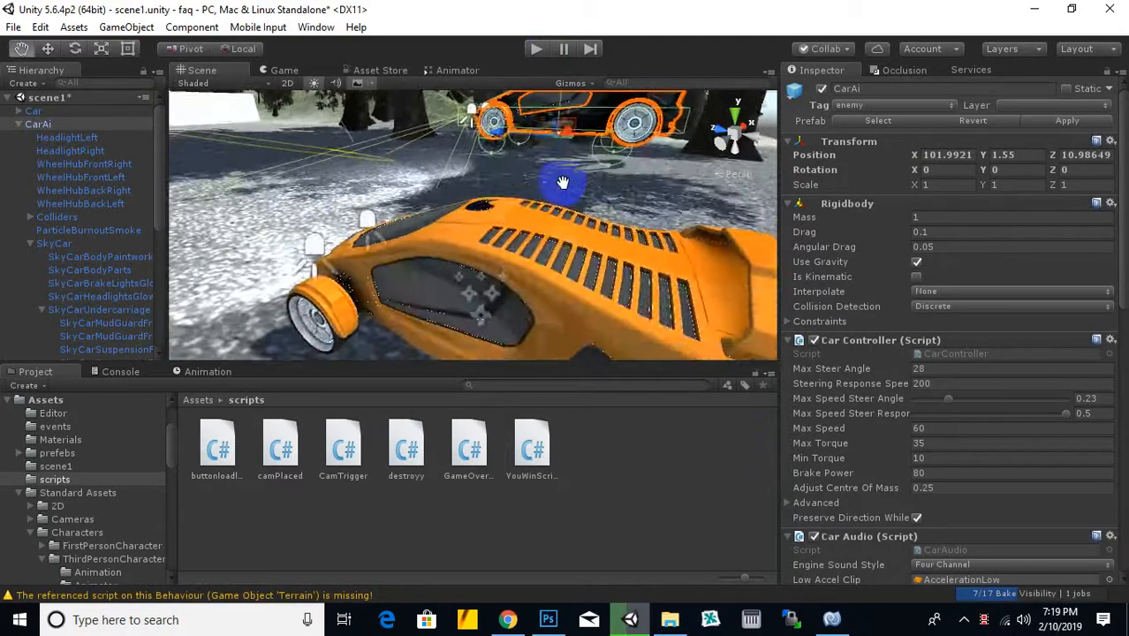
pyautogui.keyDown('alt'); pyautogui.moveTo(563, 182); pyautogui.dragTo(546, 243); pyautogui.keyUp('alt')
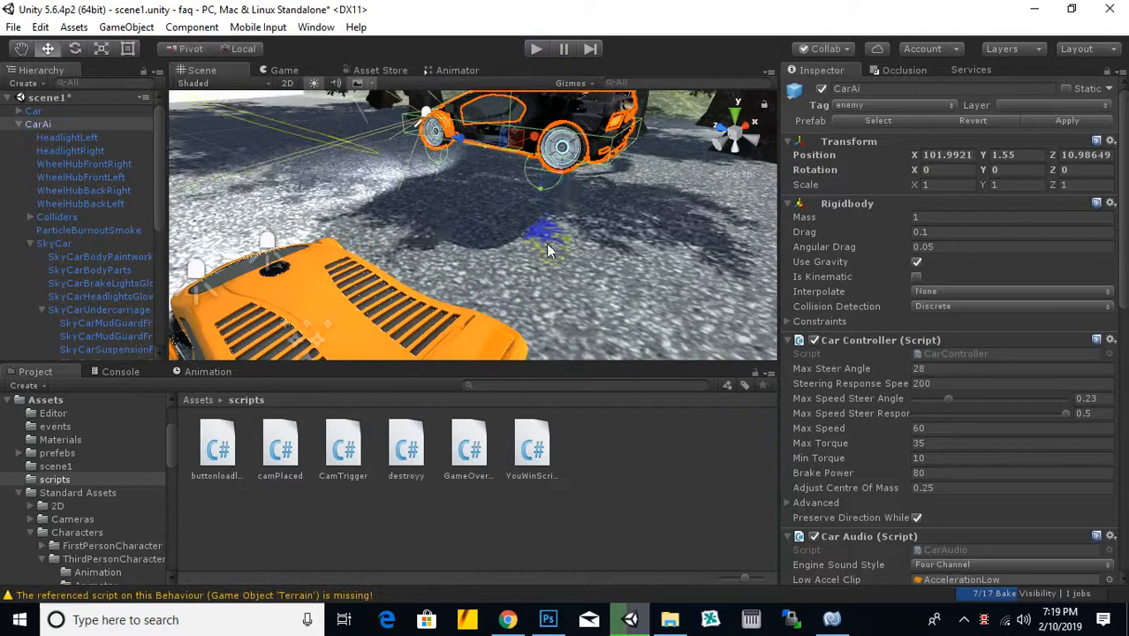
pyautogui.keyDown('alt'); pyautogui.moveTo(432, 251); pyautogui.dragTo(477, 98); pyautogui.keyUp('alt')
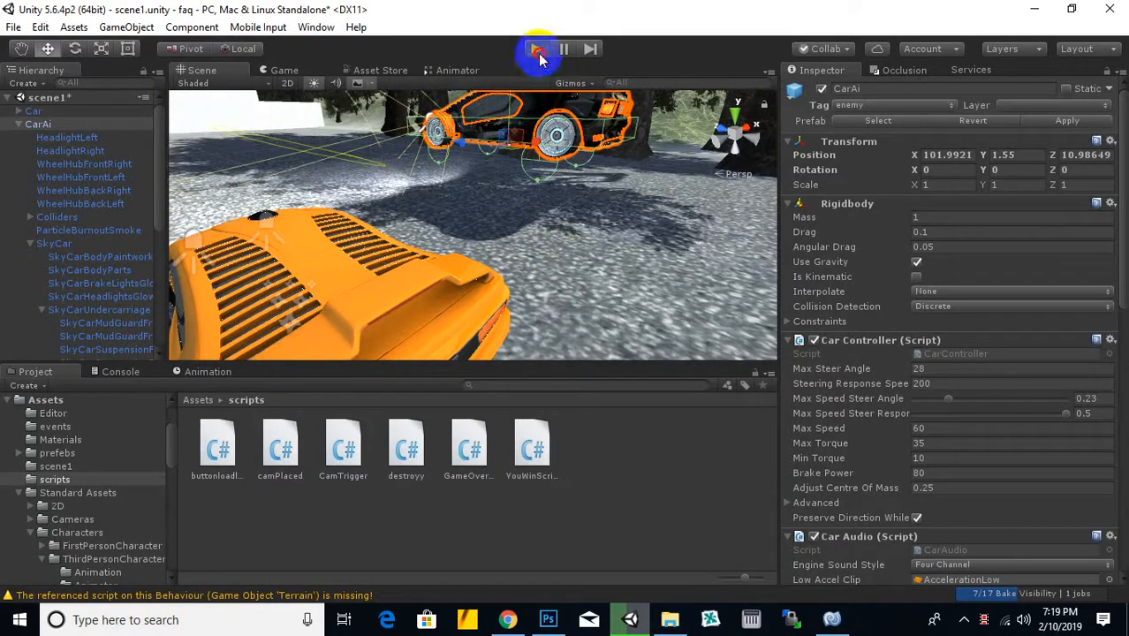
# Step: Run the scene briefly with the raised CarAi car, stop it, and inspect the car in the scene
pyautogui.click(538, 51)
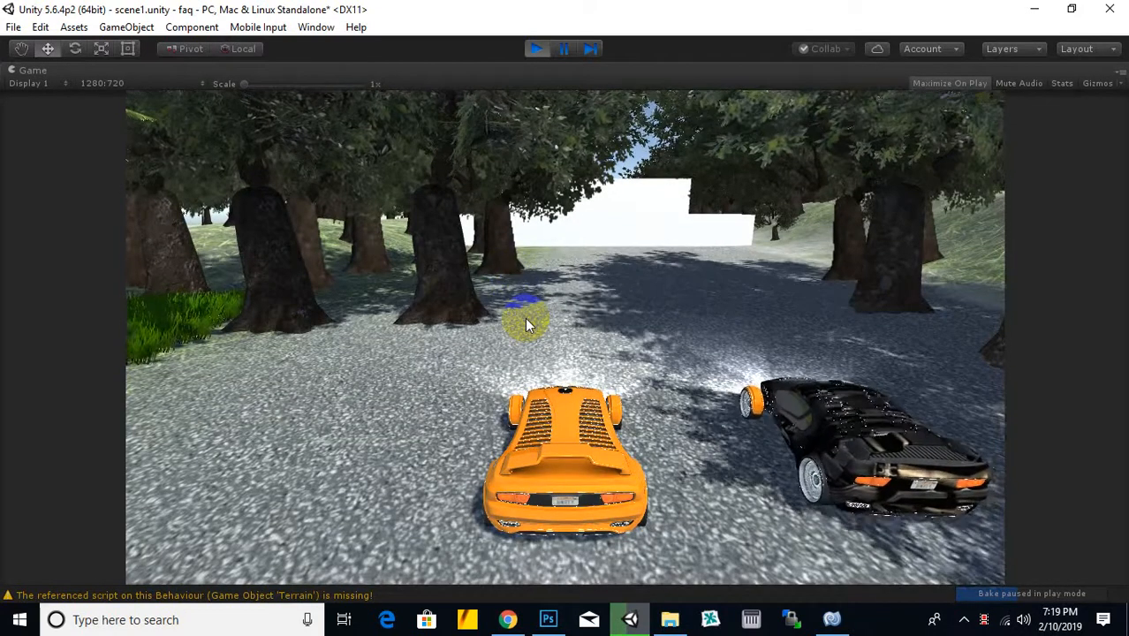
pyautogui.click(536, 49)
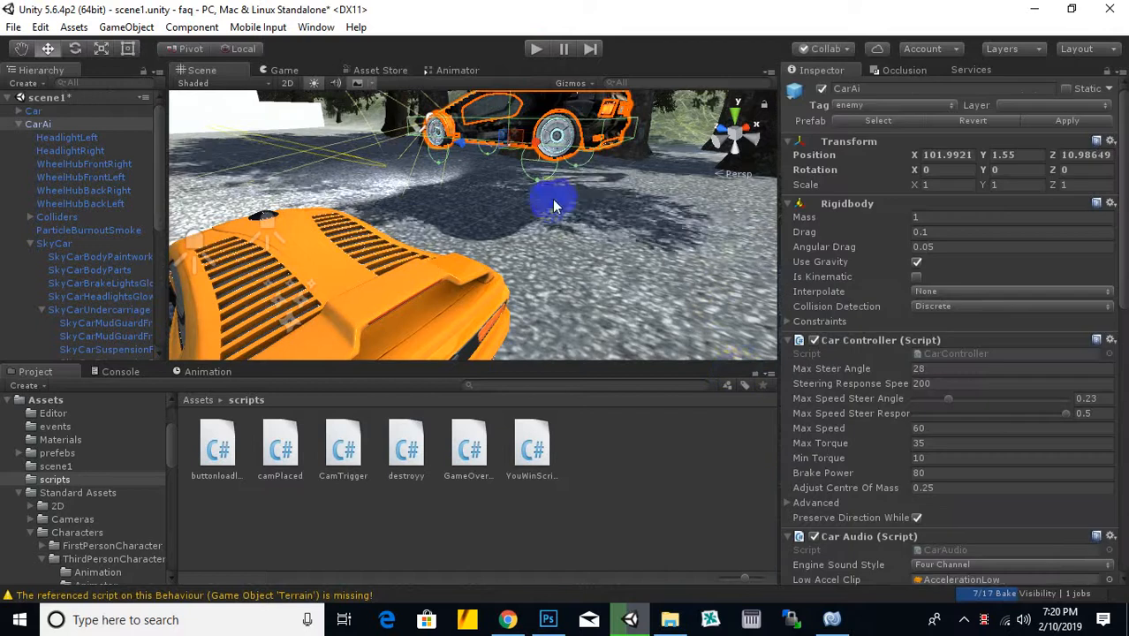
pyautogui.moveTo(554, 182); pyautogui.dragTo(556, 243, button='middle')
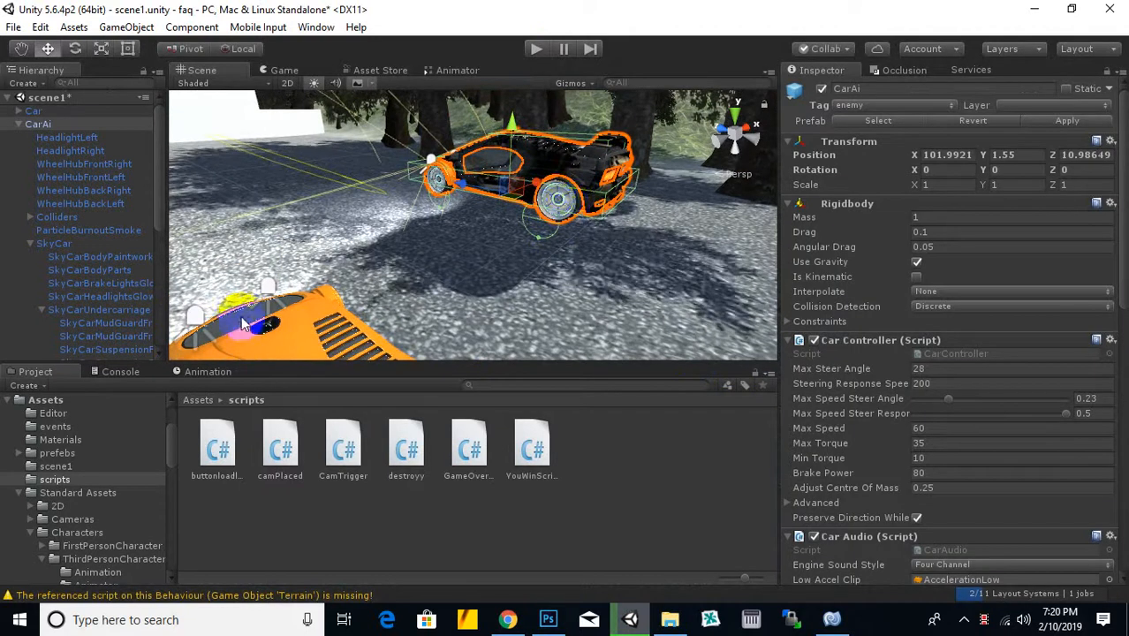
pyautogui.moveTo(439, 230); pyautogui.dragTo(447, 253, button='middle')
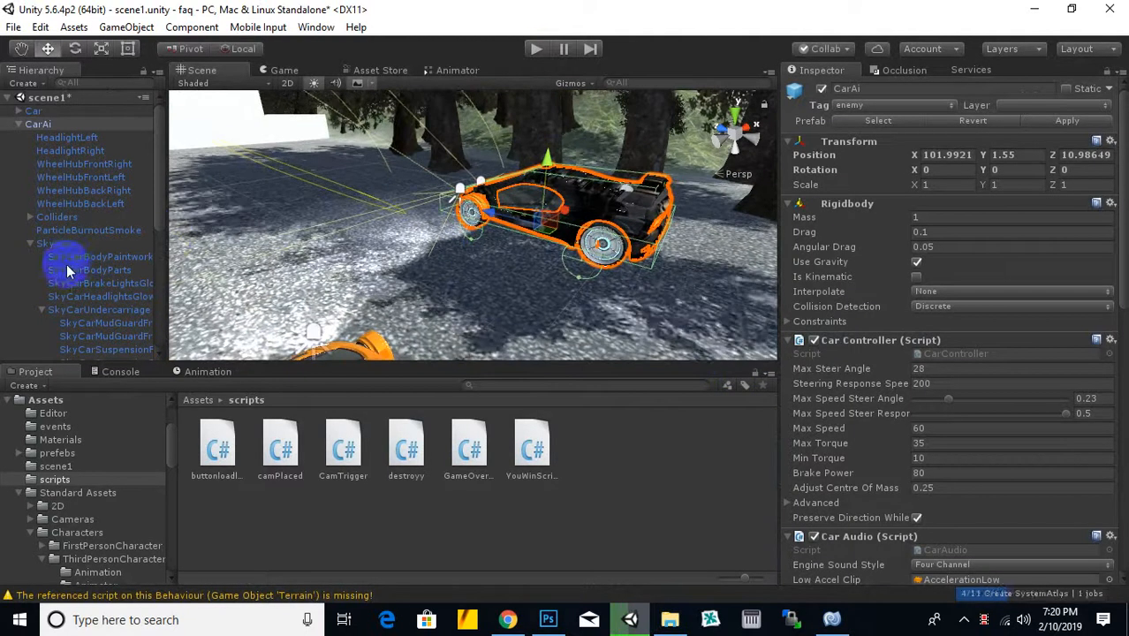
# Step: Examine the child objects of CarAi, including its colliders, the SkyCar front-left wheel mesh and the body paintwork
pyautogui.click(30, 217)
pyautogui.scroll(-2, 97, 239)
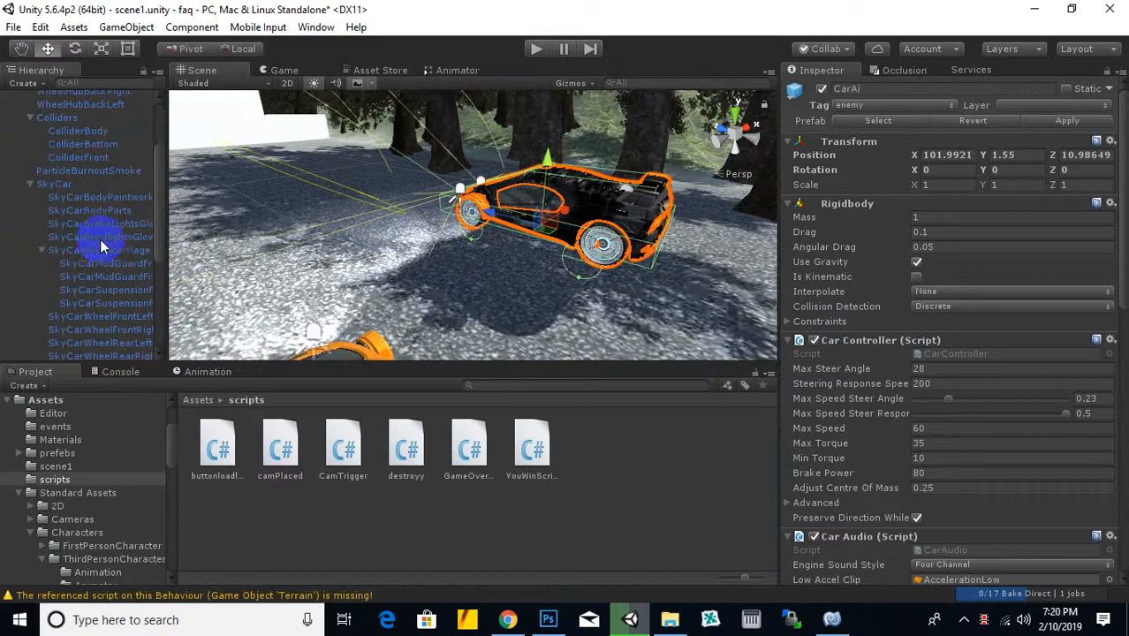
pyautogui.scroll(-1, 103, 227)
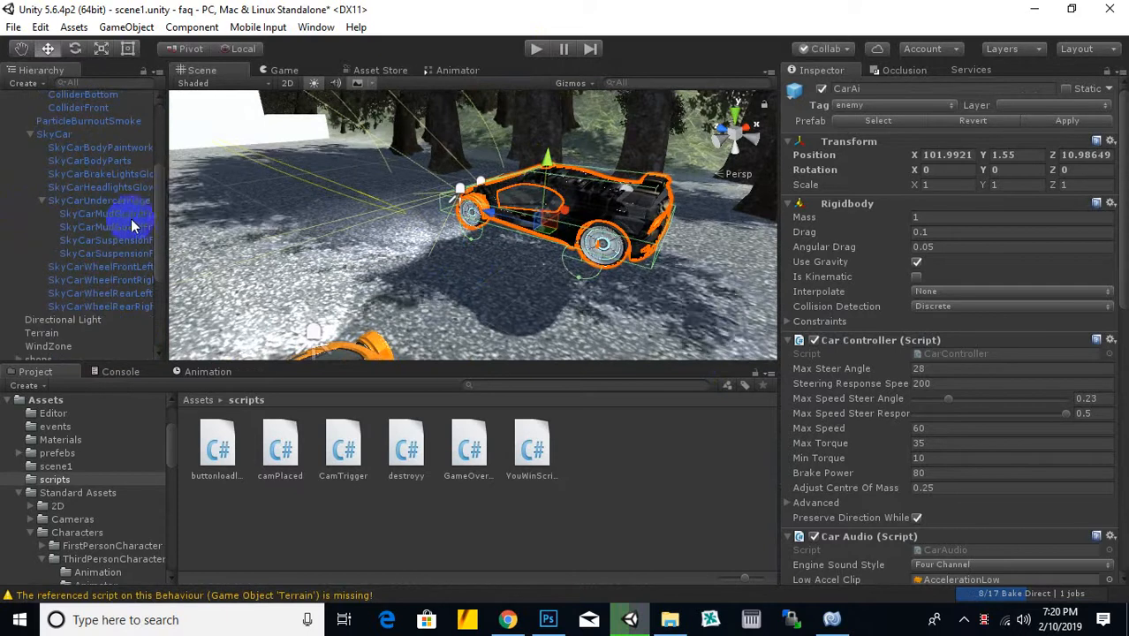
pyautogui.moveTo(165, 267); pyautogui.dragTo(360, 262)
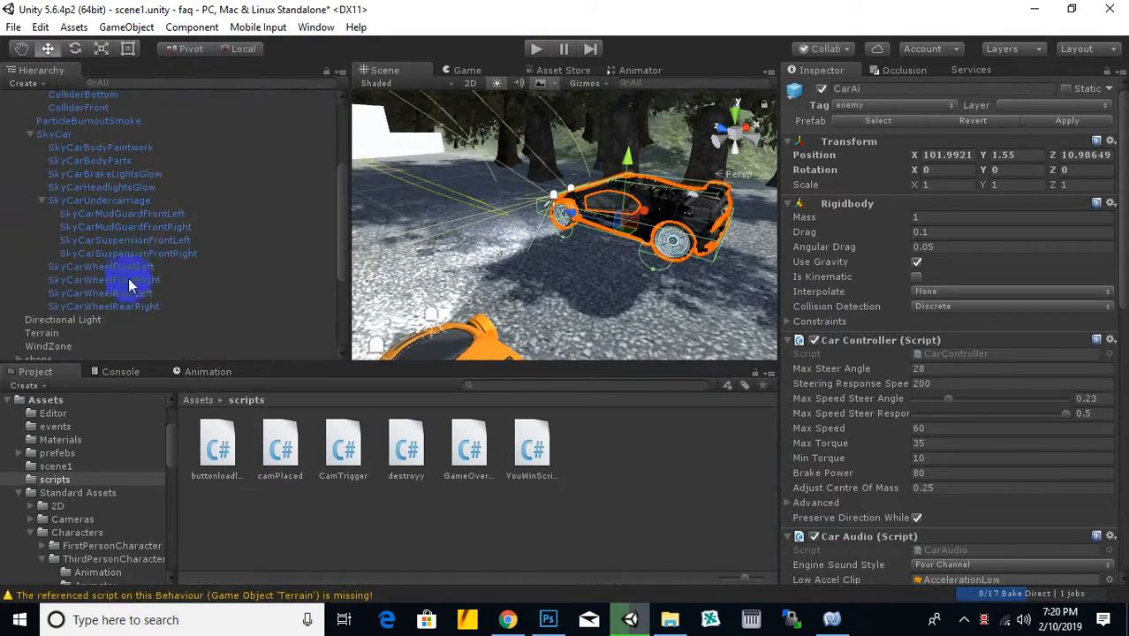
pyautogui.click(128, 267)
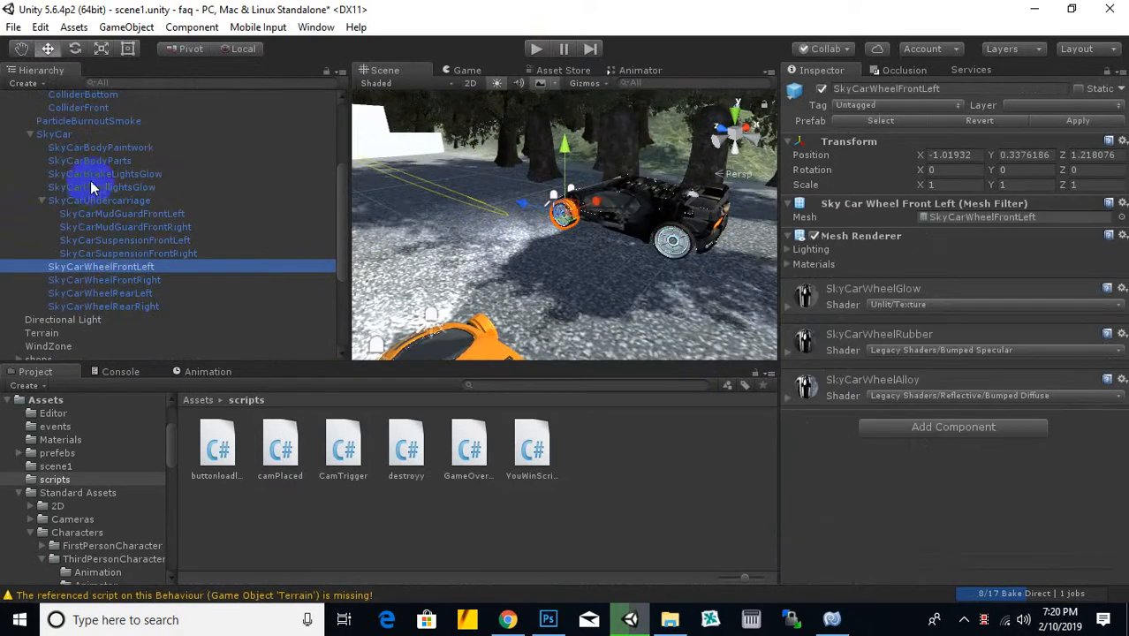
pyautogui.click(99, 146)
pyautogui.scroll(3, 105, 212)
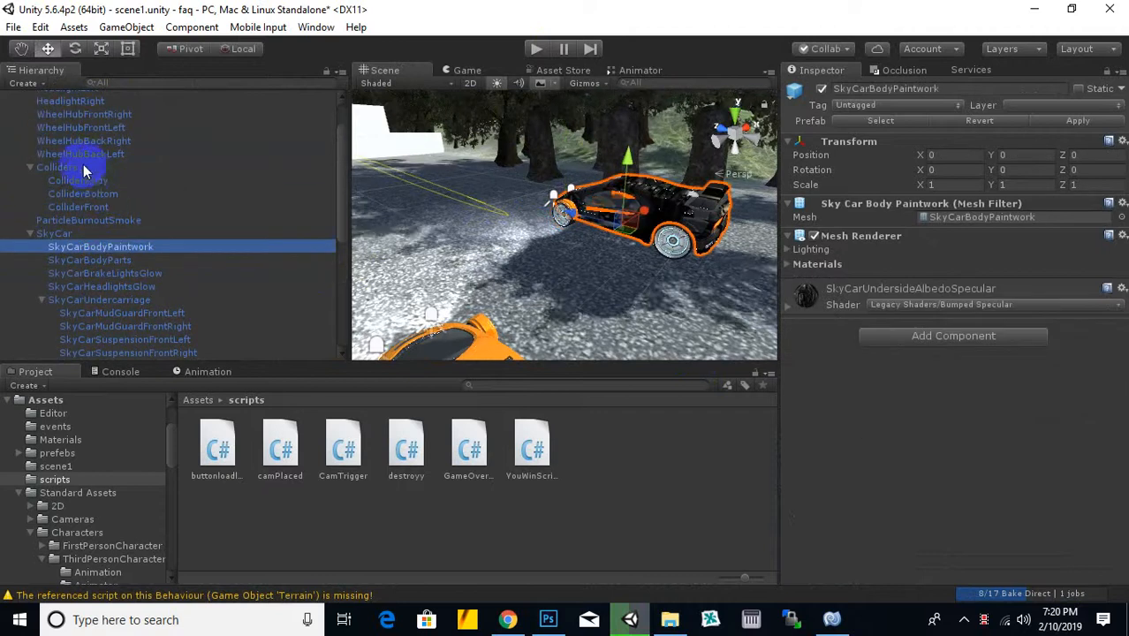
pyautogui.scroll(2, 88, 168)
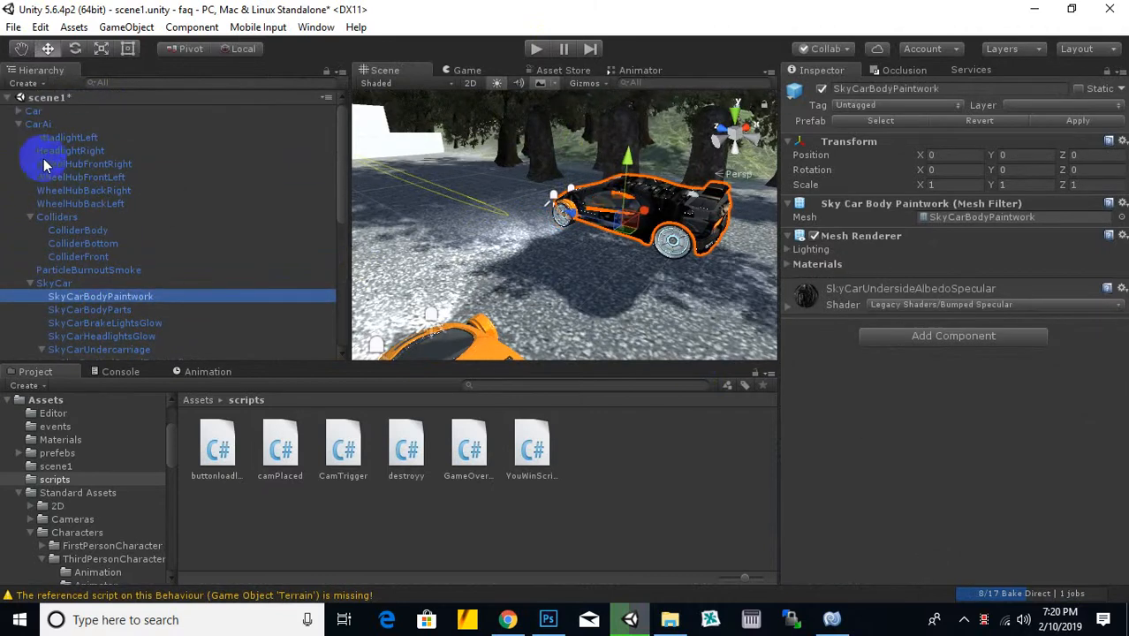
# Step: Select CarAi's WheelHubBackLeft and WheelHubBackRight, try raising both to Position Y 0.242, and undo the move
pyautogui.click(82, 206)
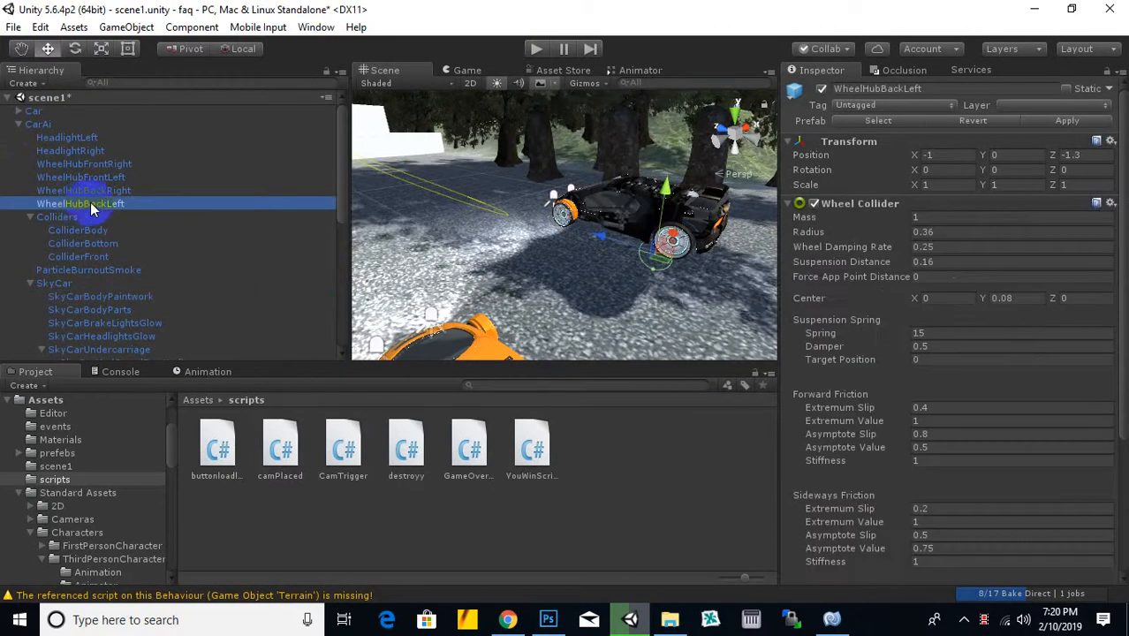
pyautogui.keyDown('ctrl'); pyautogui.click(102, 191); pyautogui.keyUp('ctrl')
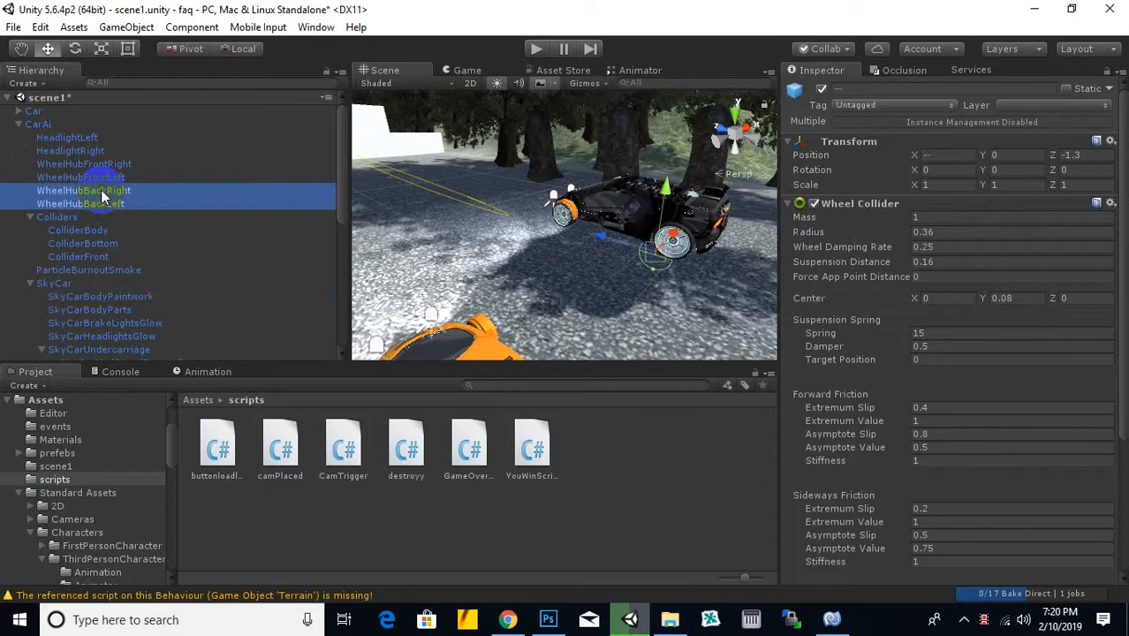
pyautogui.scroll(5, 730, 282)
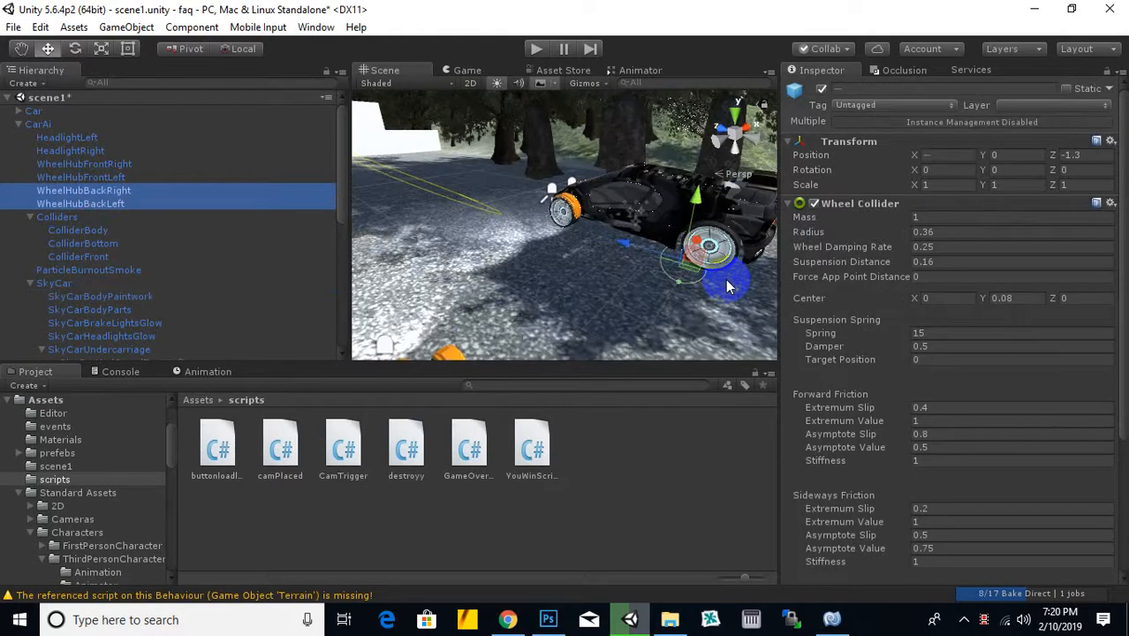
pyautogui.moveTo(730, 282); pyautogui.dragTo(607, 236, button='middle')
pyautogui.moveTo(604, 257); pyautogui.dragTo(522, 190)
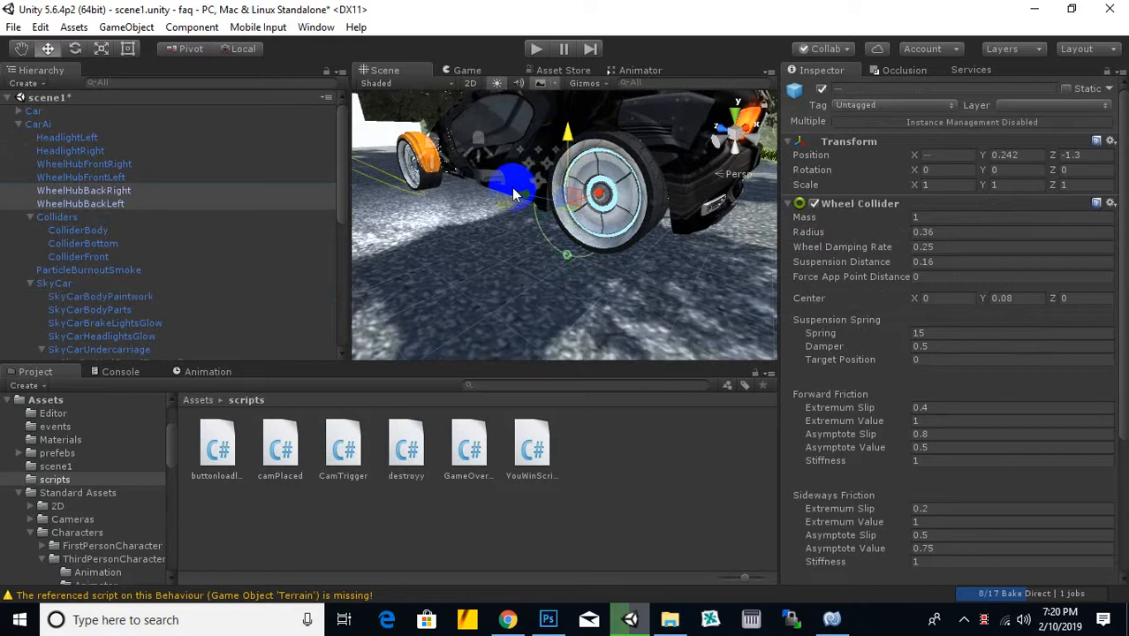
pyautogui.hotkey('ctrl', 'z')
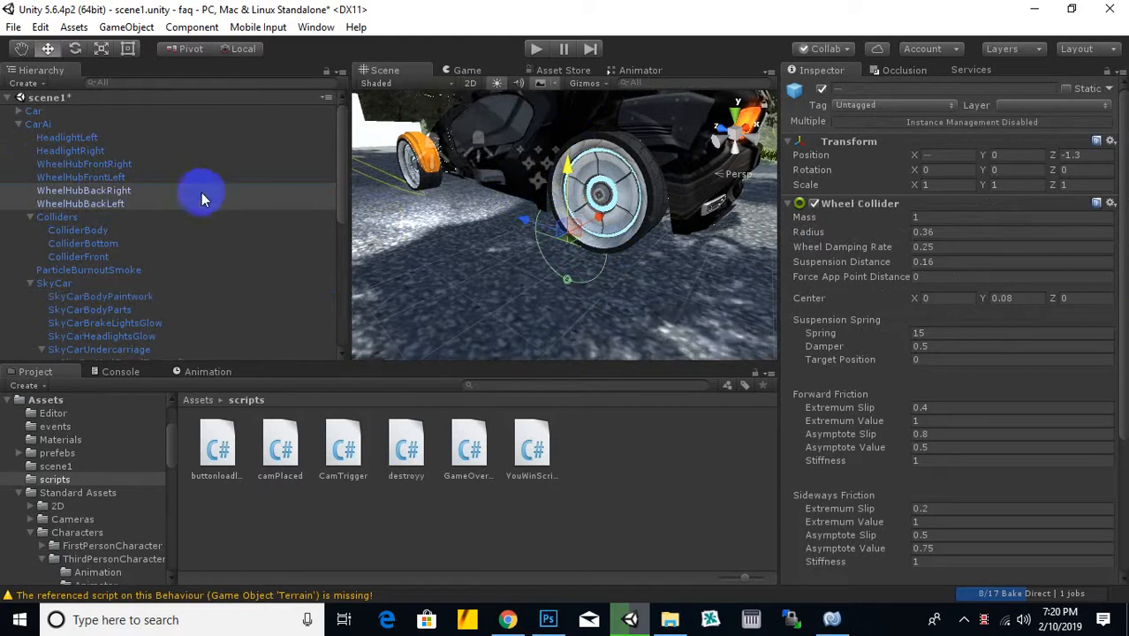
# Step: Add the two front wheel hubs to the selection and raise all four CarAi wheel hubs to Position Y 0.465
pyautogui.keyDown('ctrl'); pyautogui.click(119, 179); pyautogui.keyUp('ctrl')
pyautogui.keyDown('ctrl'); pyautogui.click(117, 165); pyautogui.keyUp('ctrl')
pyautogui.scroll(-5, 429, 239)
pyautogui.moveTo(429, 239); pyautogui.dragTo(487, 277, button='middle')
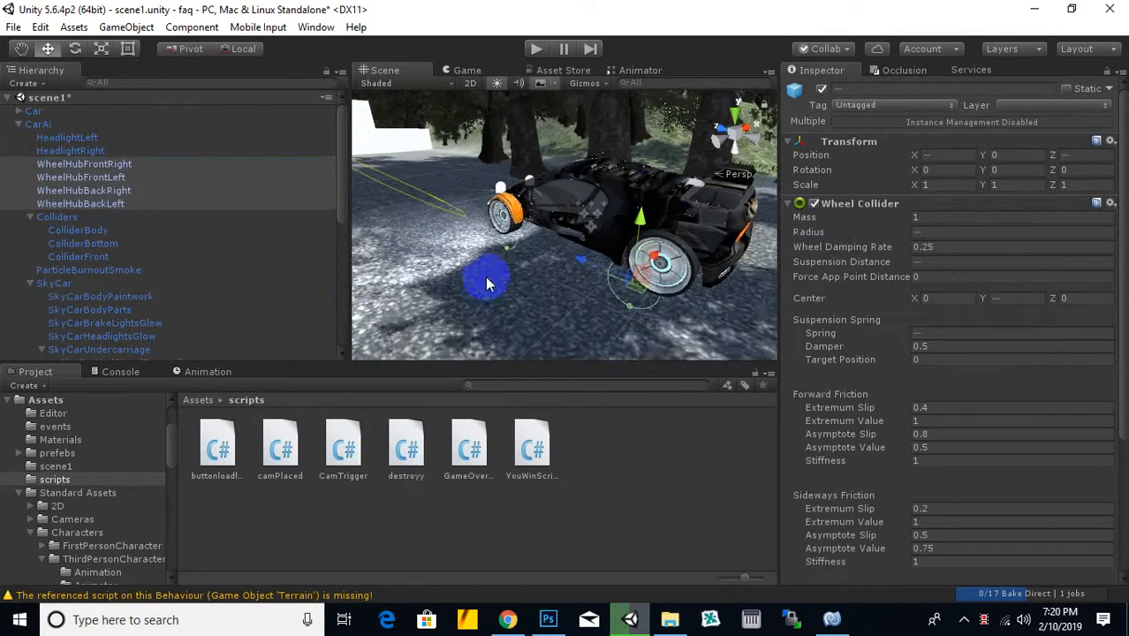
pyautogui.moveTo(645, 224); pyautogui.dragTo(646, 194)
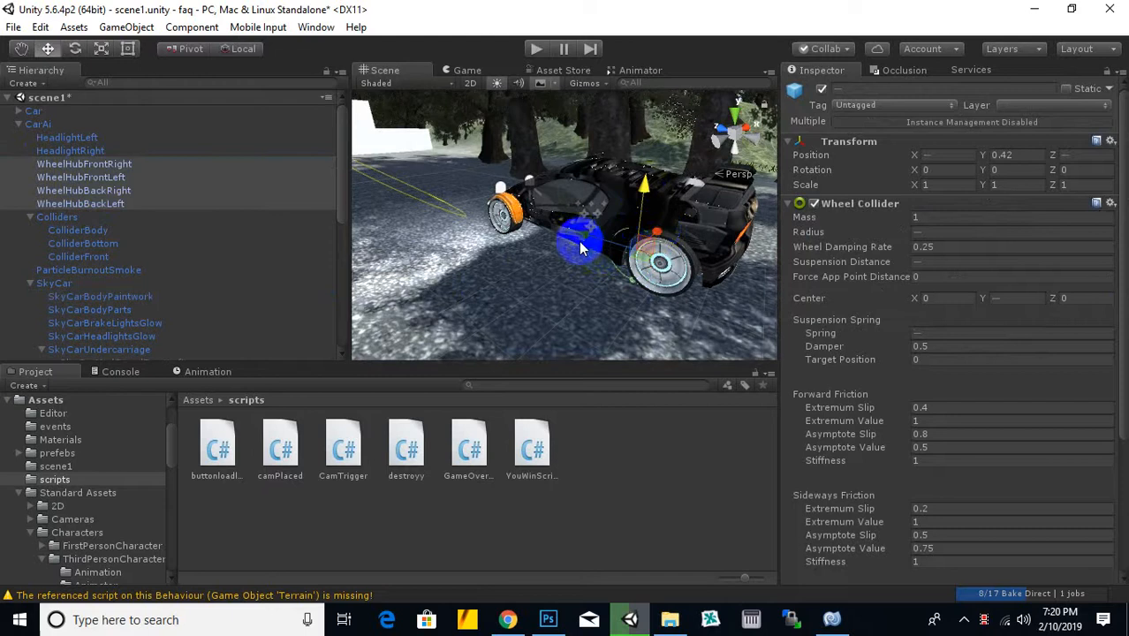
pyautogui.moveTo(581, 242); pyautogui.dragTo(523, 226)
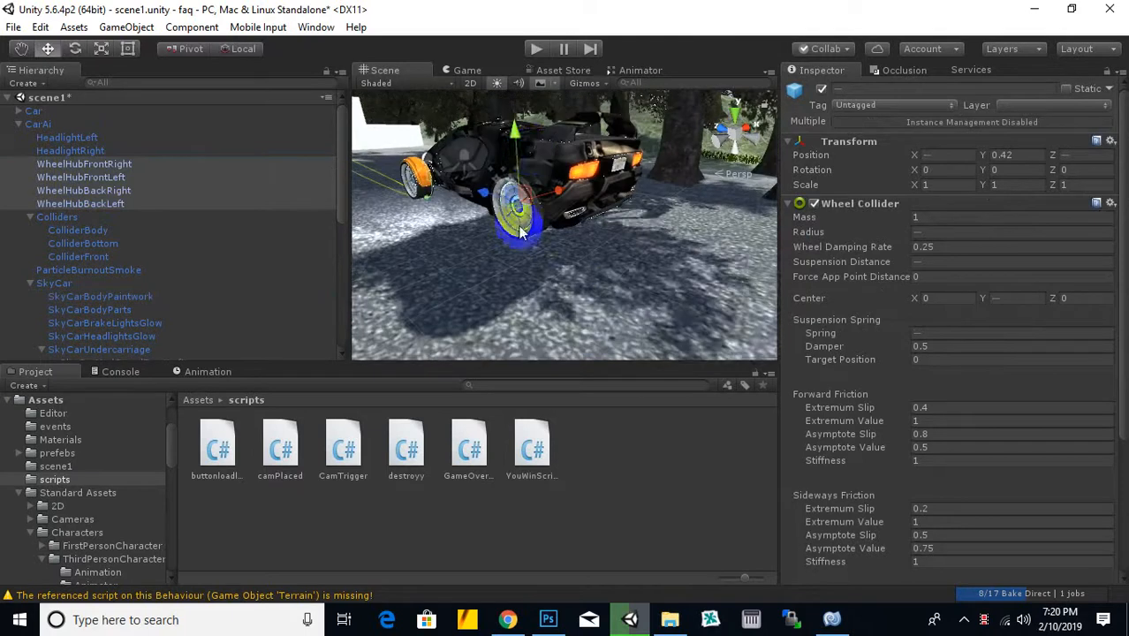
pyautogui.moveTo(519, 140)
pyautogui.mouseDown()
pyautogui.moveTo(505, 128)
pyautogui.moveTo(517, 137)
pyautogui.moveTo(516, 126)
pyautogui.mouseUp()
pyautogui.scroll(-5, 488, 284)
pyautogui.moveTo(489, 283); pyautogui.dragTo(524, 303, button='middle')
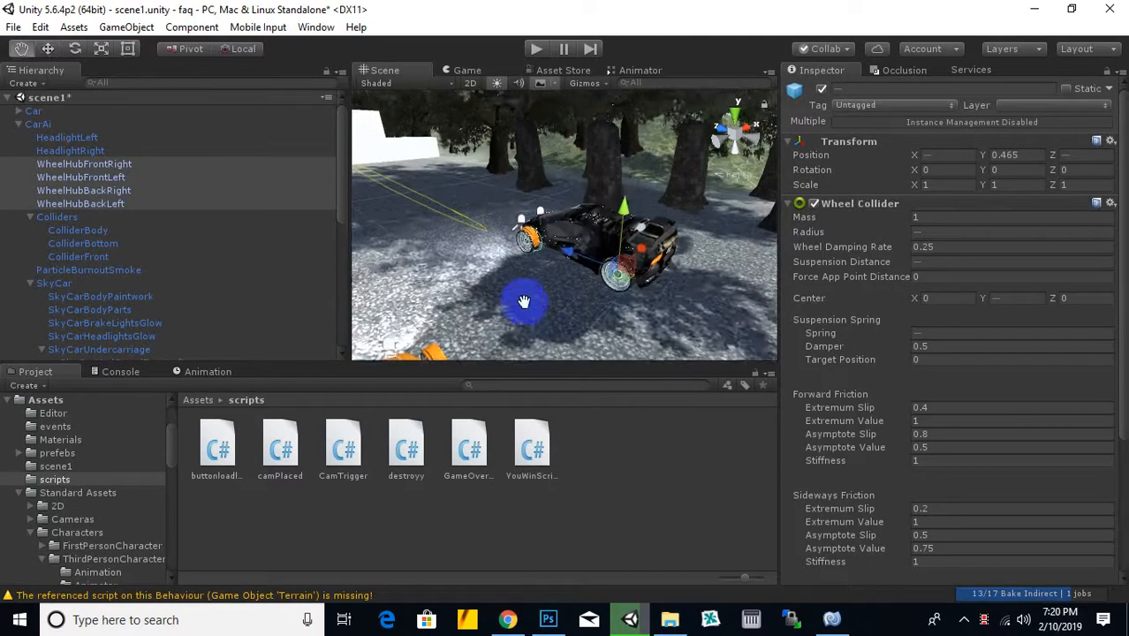
# Step: Run the scene briefly to check the CarAi car with its raised wheel hubs, and stop it
pyautogui.click(537, 52)
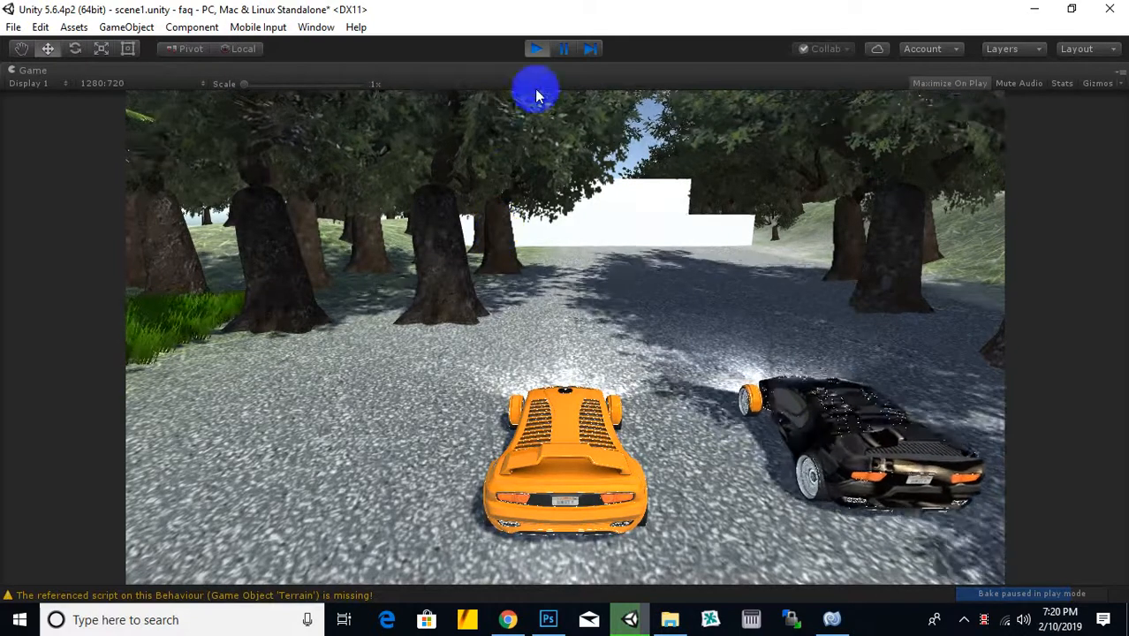
pyautogui.click(541, 51)
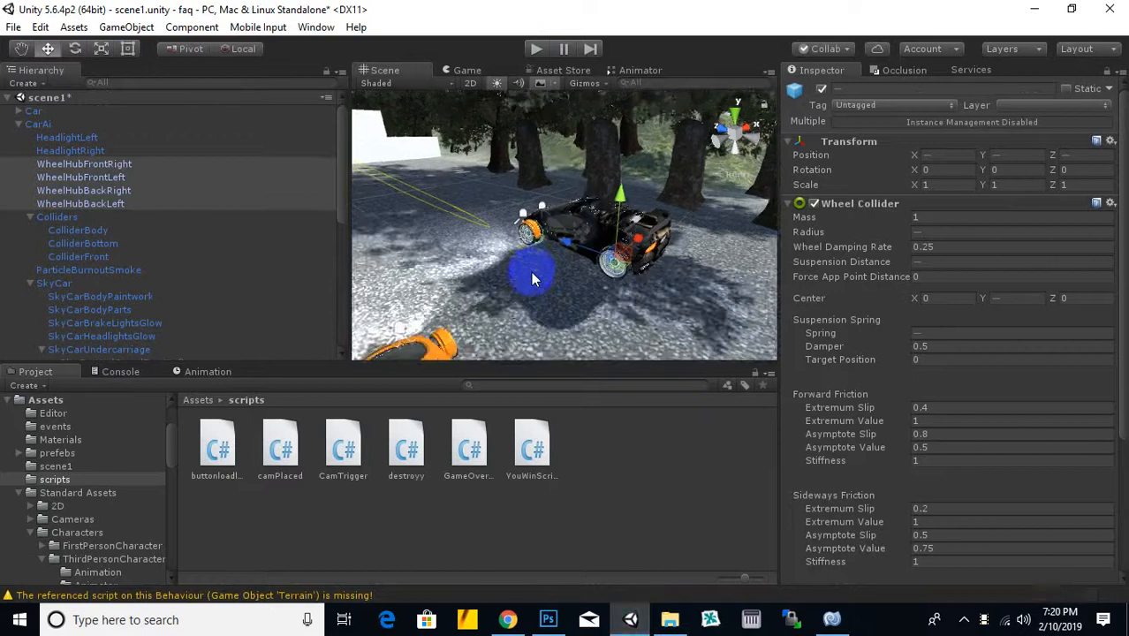
# Step: Delete the Terrain from the scene
pyautogui.scroll(-2, 530, 272)
pyautogui.moveTo(531, 272); pyautogui.dragTo(545, 310, button='middle')
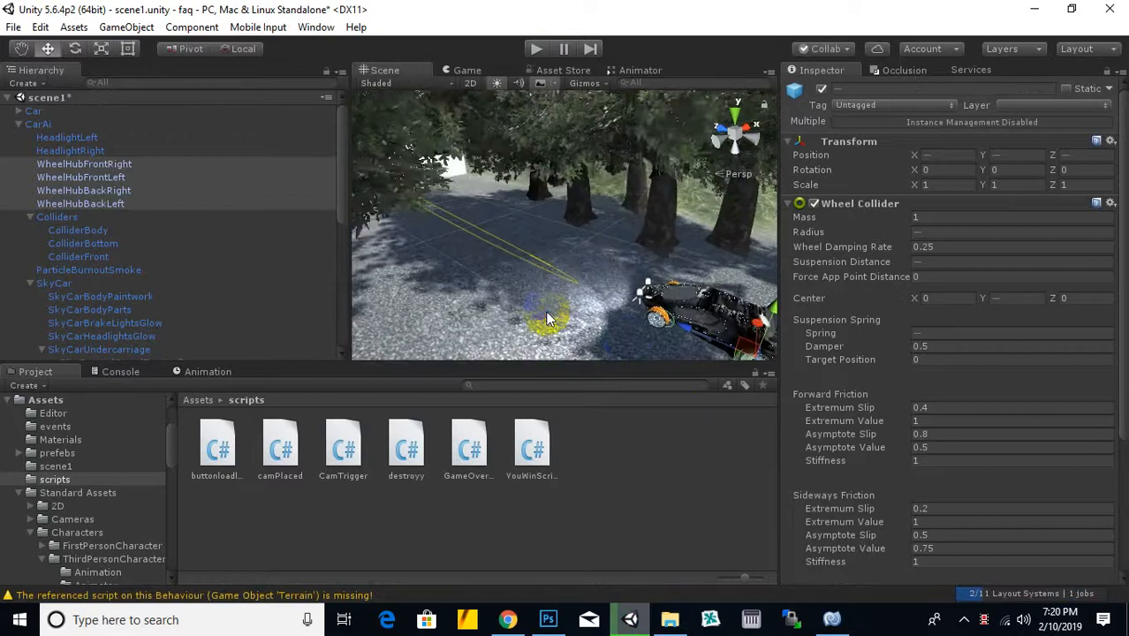
pyautogui.click(545, 310)
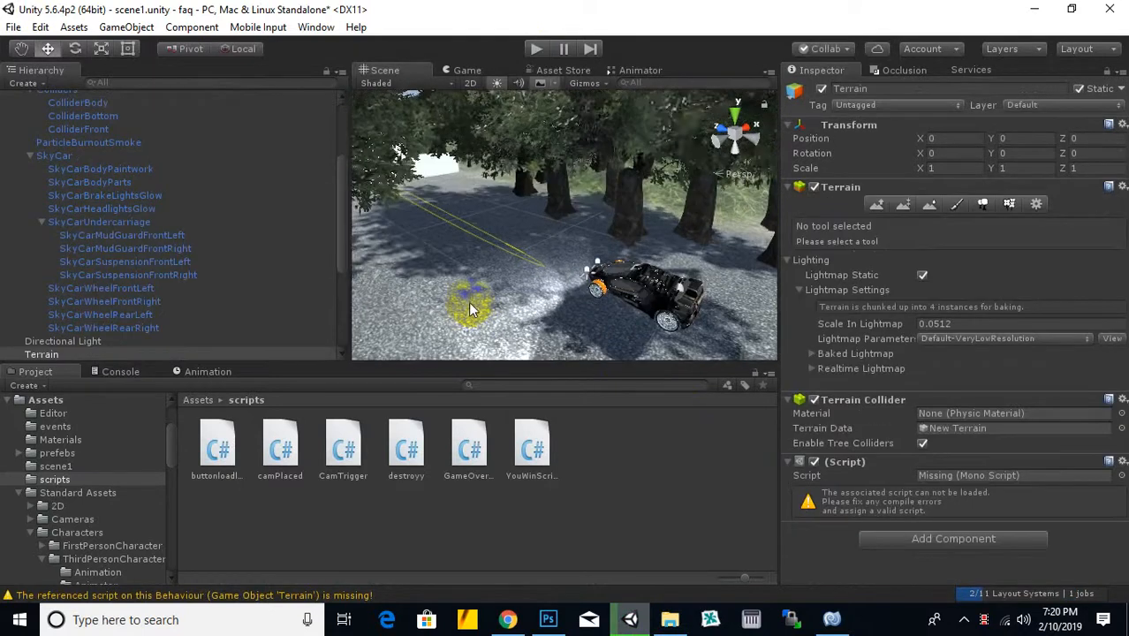
pyautogui.press('Delete')
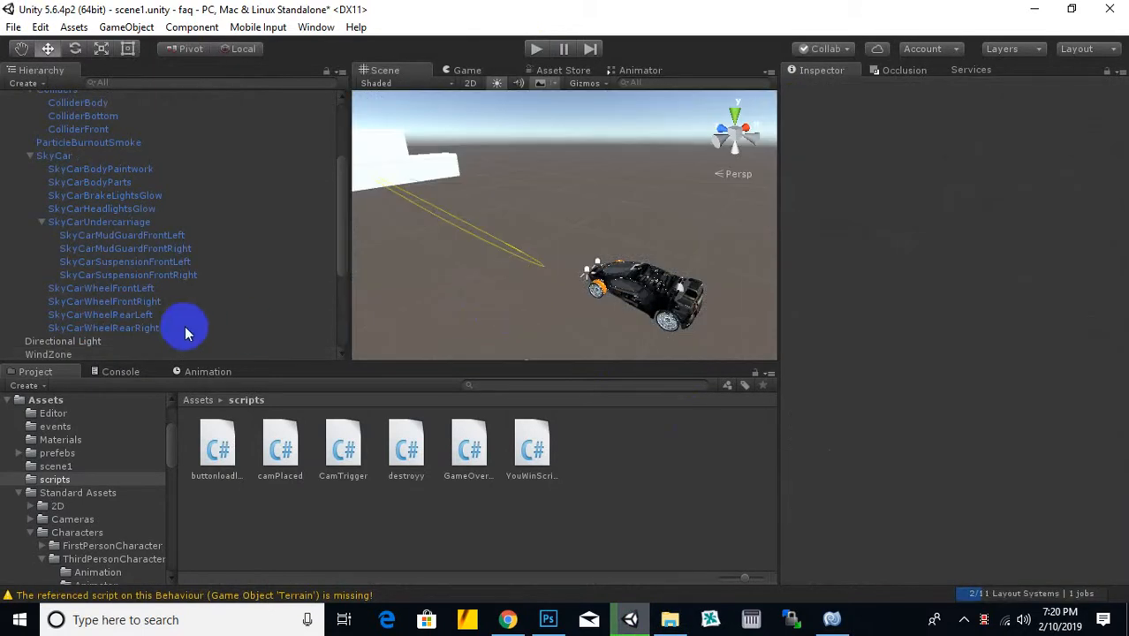
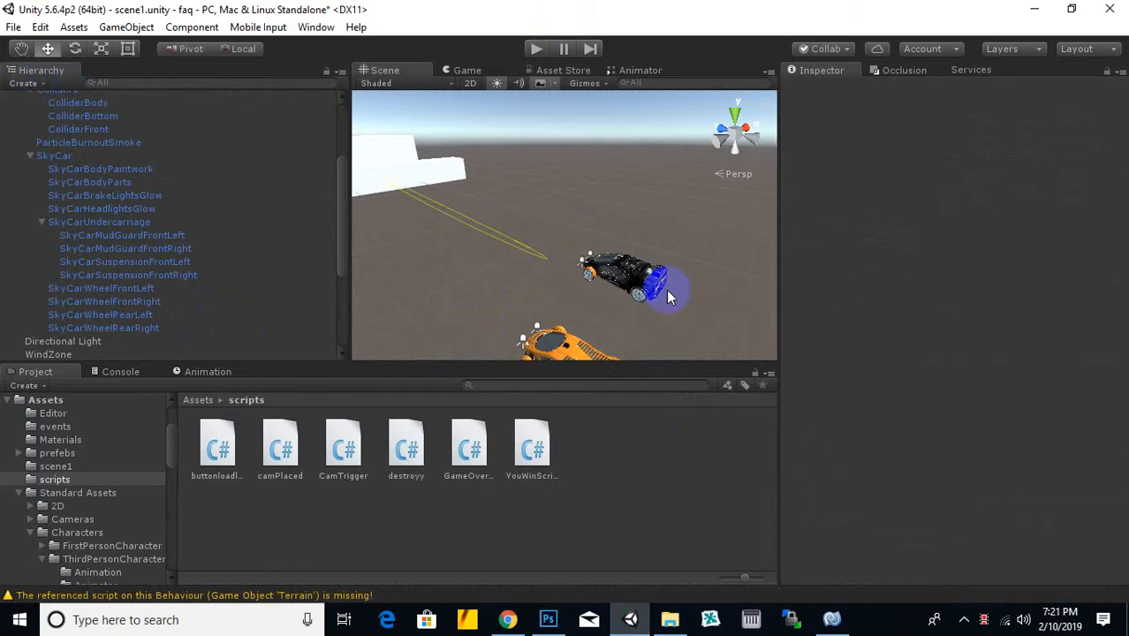
# Step: Create a 3D plane and scale it up uniformly to about 8.72
pyautogui.click(21, 84)
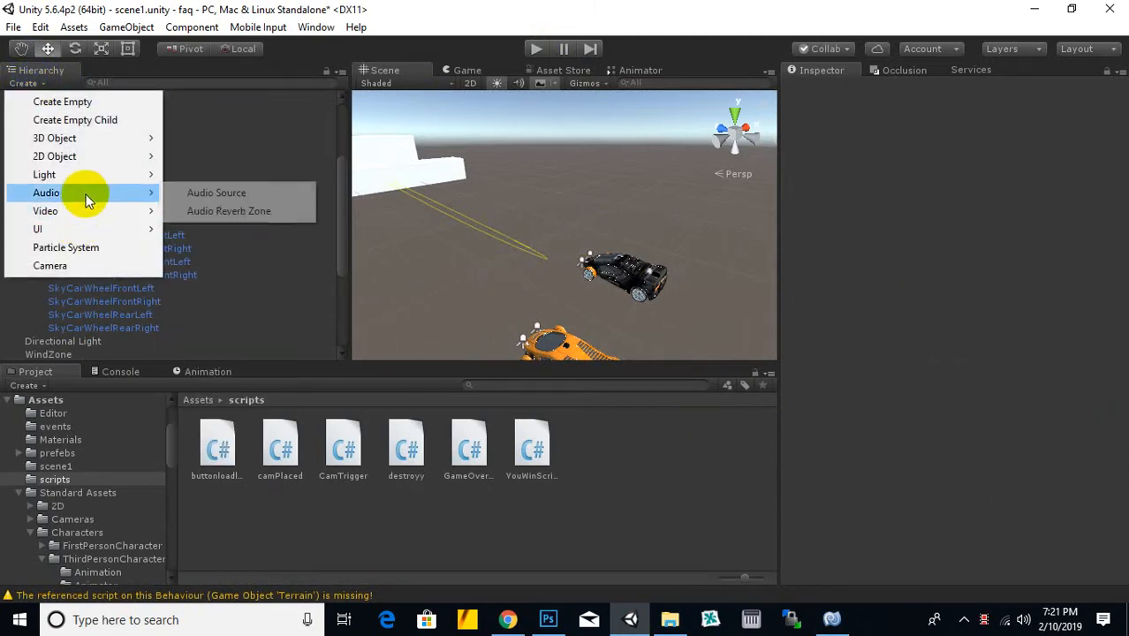
pyautogui.moveTo(97, 156)
pyautogui.moveTo(115, 138)
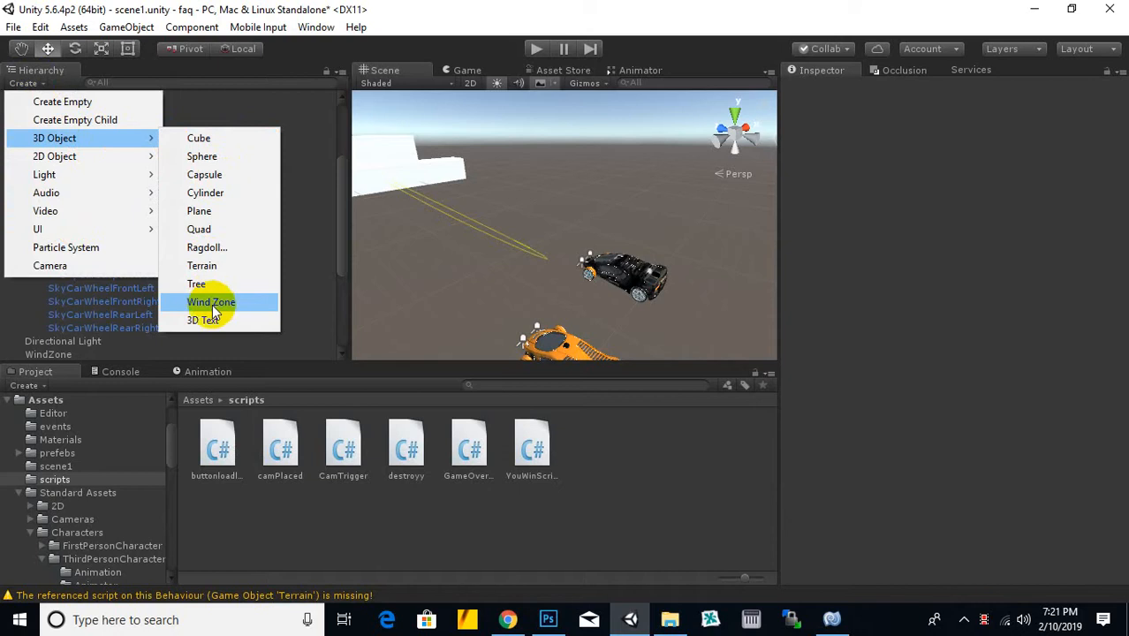
pyautogui.click(221, 210)
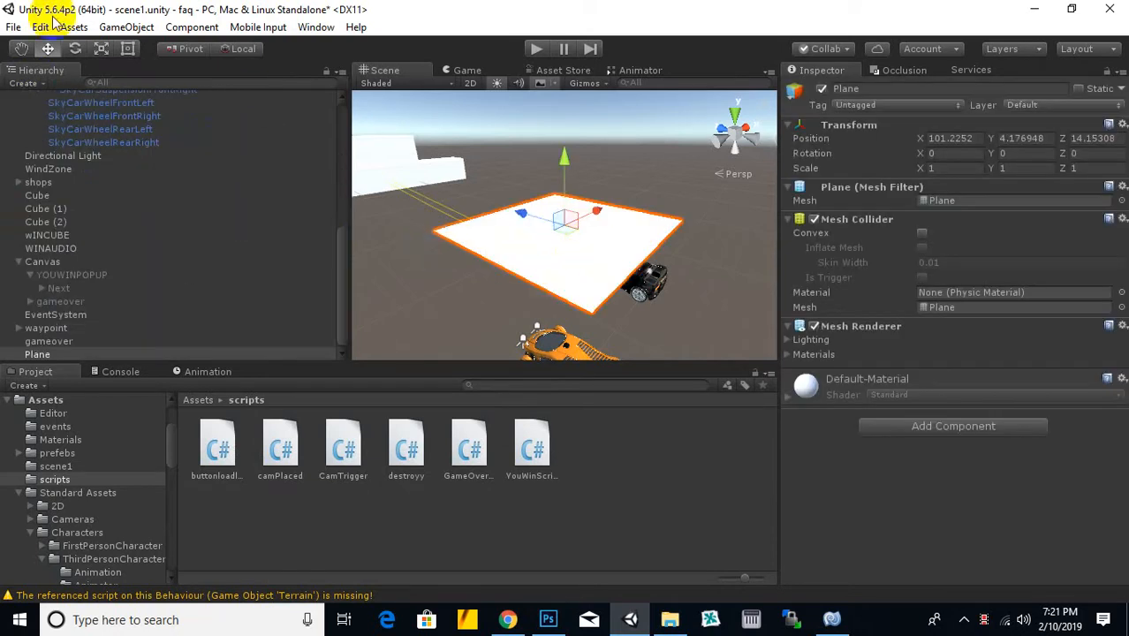
pyautogui.click(103, 55)
pyautogui.moveTo(567, 233); pyautogui.dragTo(12, 566)
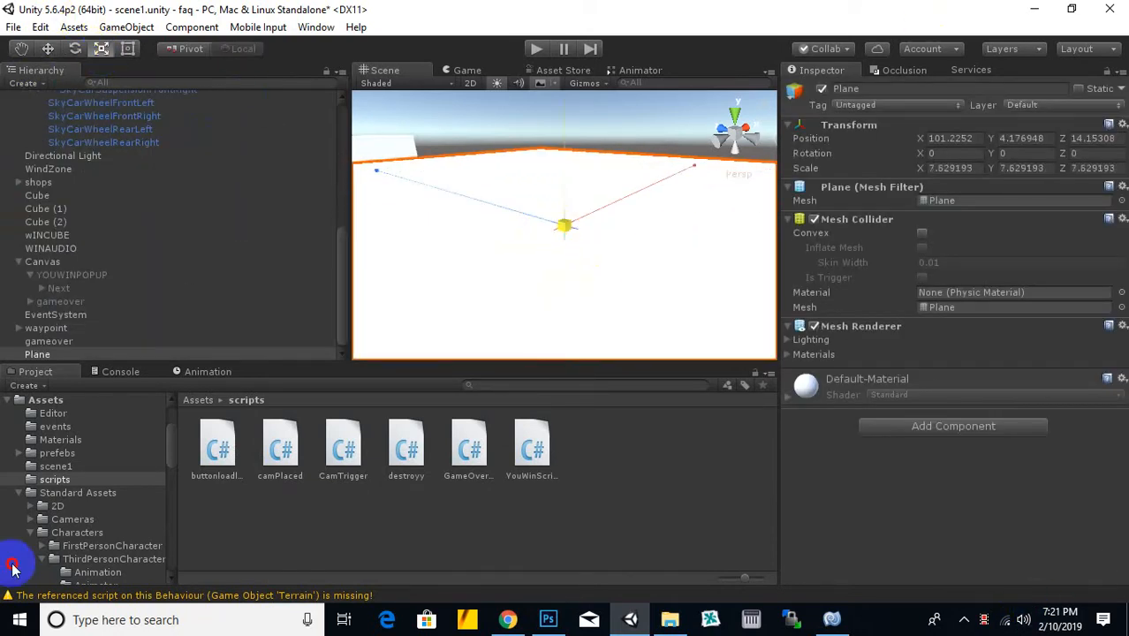
# Step: Move the plane beneath the two cars to Position Y -0.2 and Z 35.2
pyautogui.click(48, 50)
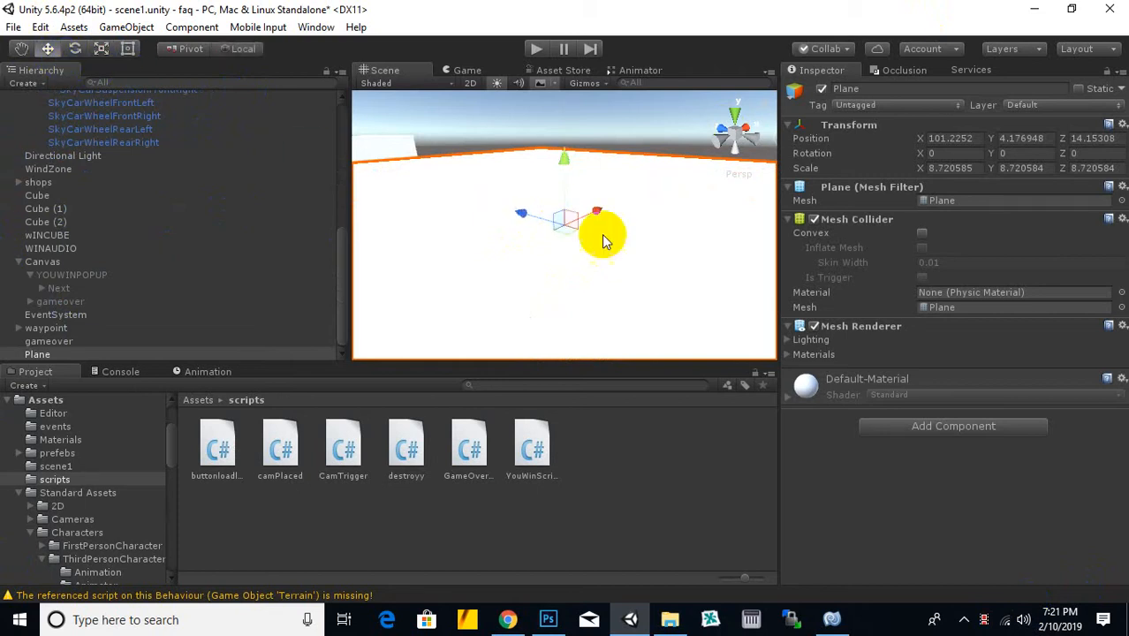
pyautogui.moveTo(564, 157); pyautogui.dragTo(351, 242)
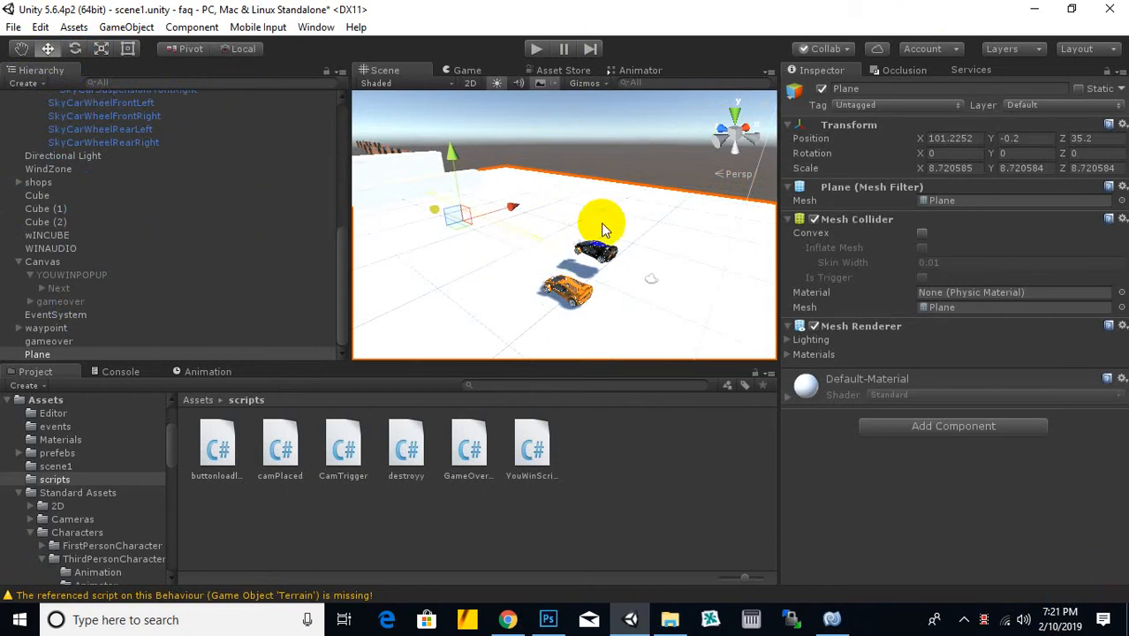
pyautogui.scroll(-2, 601, 223)
# Step: Apply a dry-grass ground texture from the textures/jungle folder to the plane
pyautogui.click(199, 400)
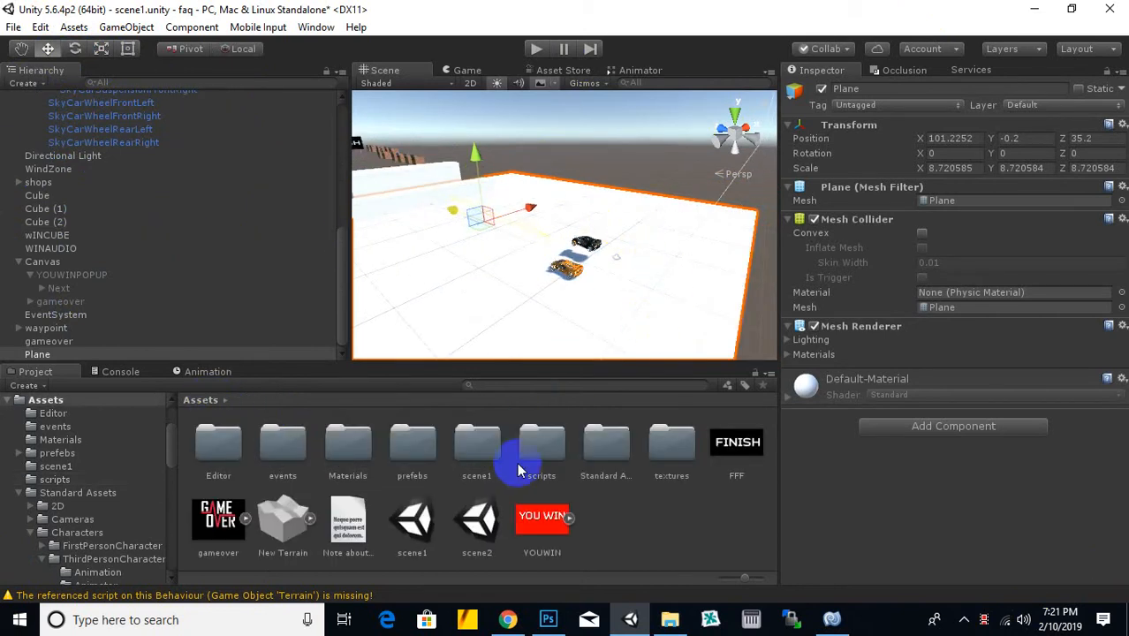
pyautogui.doubleClick(660, 455)
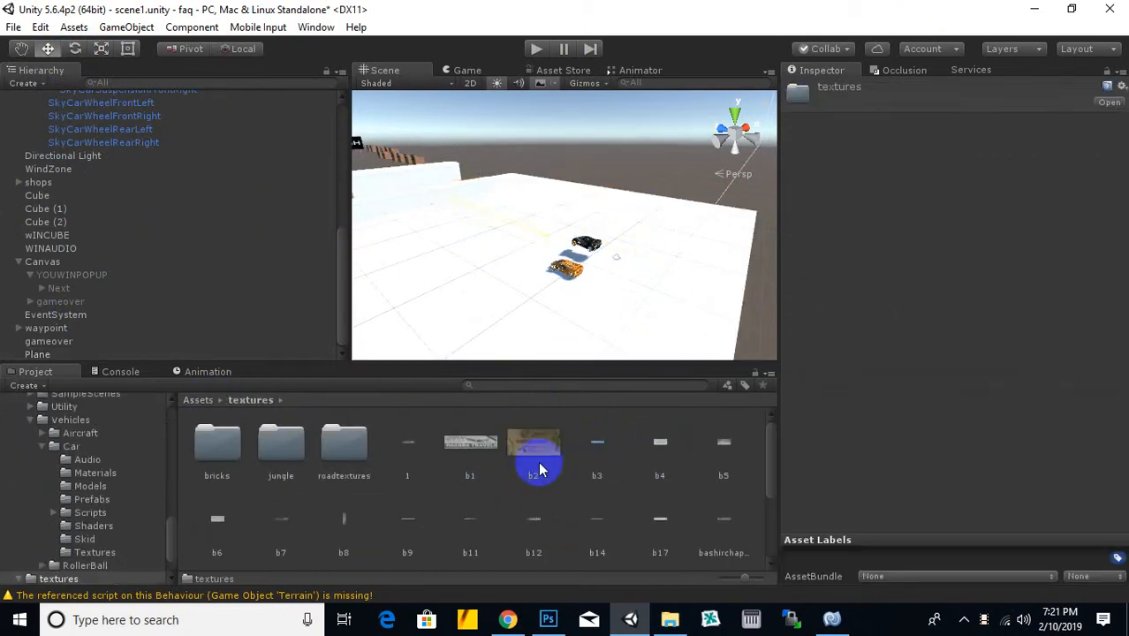
pyautogui.doubleClick(280, 461)
pyautogui.click(449, 323)
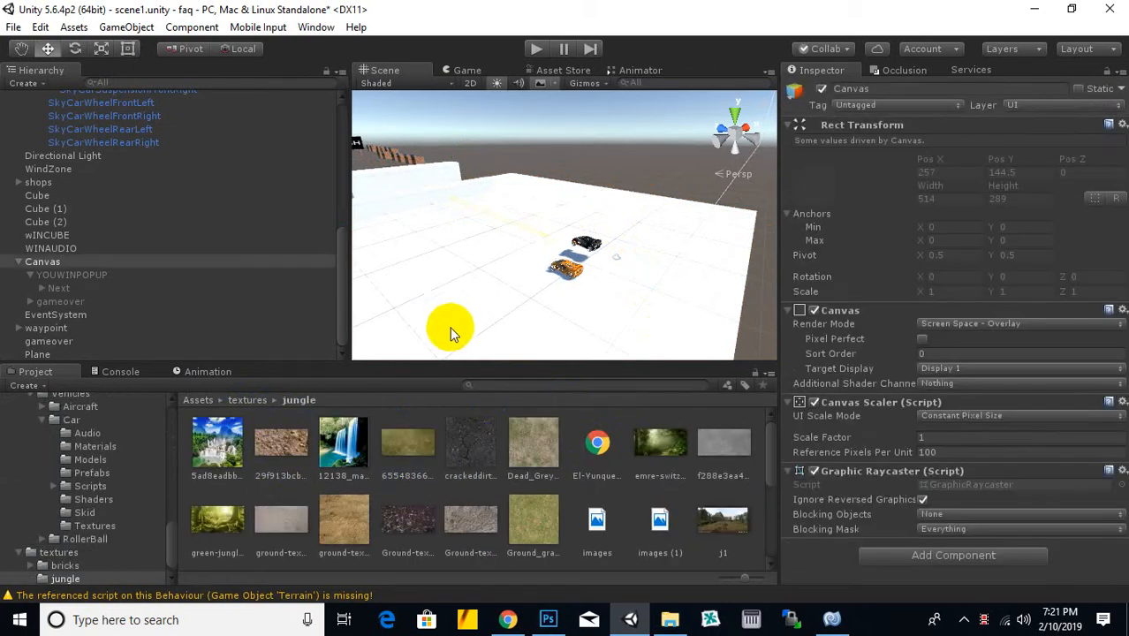
pyautogui.click(622, 325)
pyautogui.moveTo(520, 477); pyautogui.dragTo(629, 323)
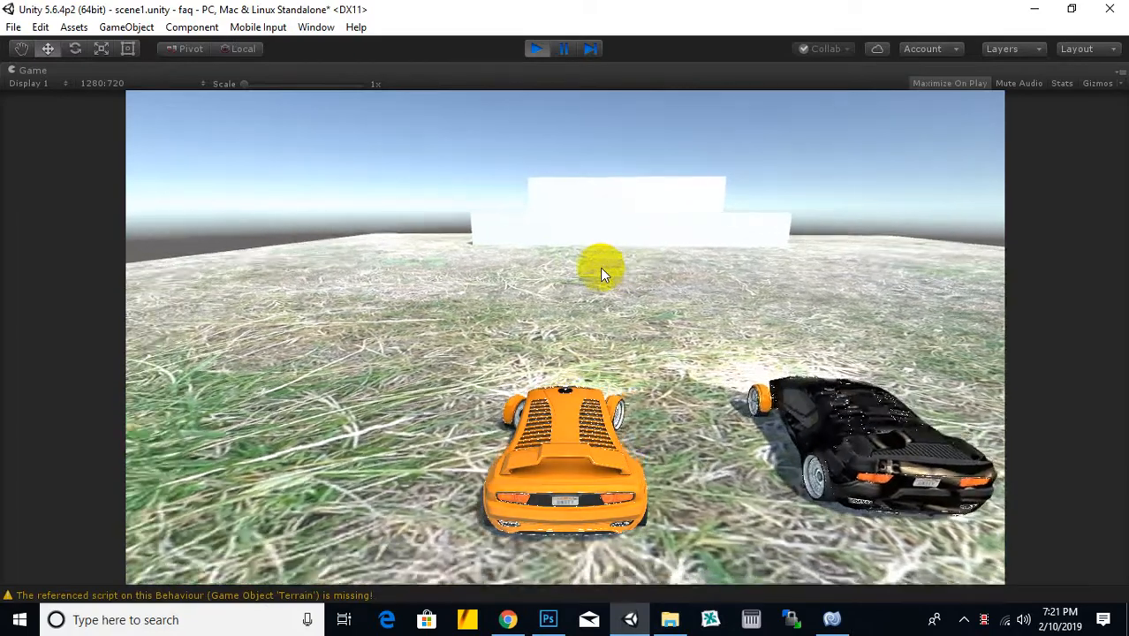
# Step: Test-drive the orange car against the black CarAi car on the grass plane, and stop the play test
pyautogui.press('Left')
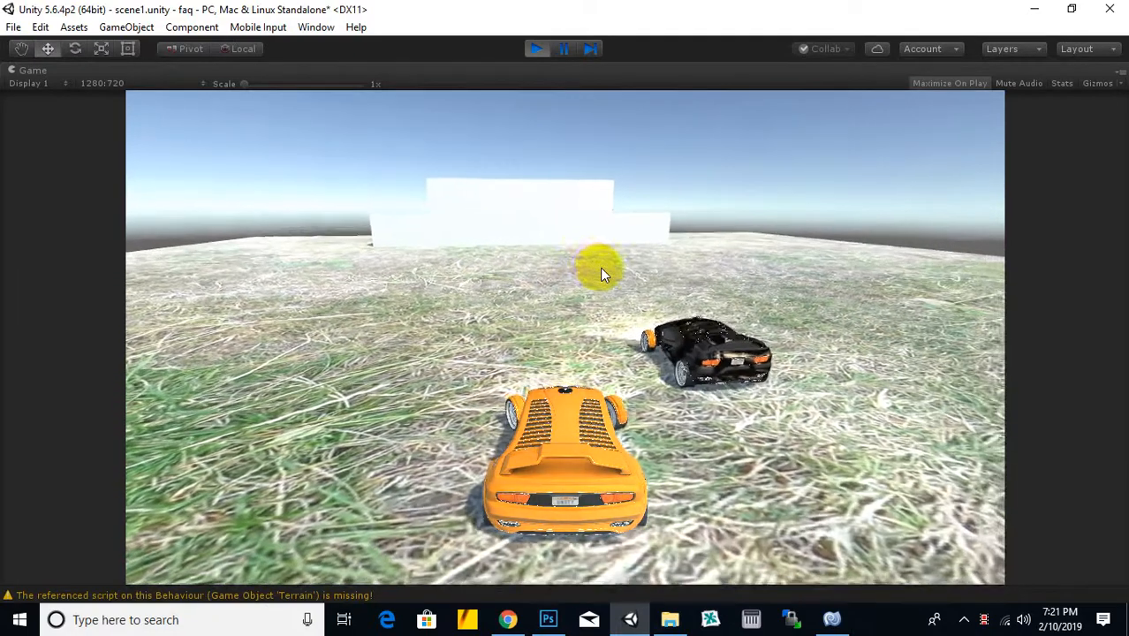
pyautogui.press('Up')
pyautogui.press('Right')
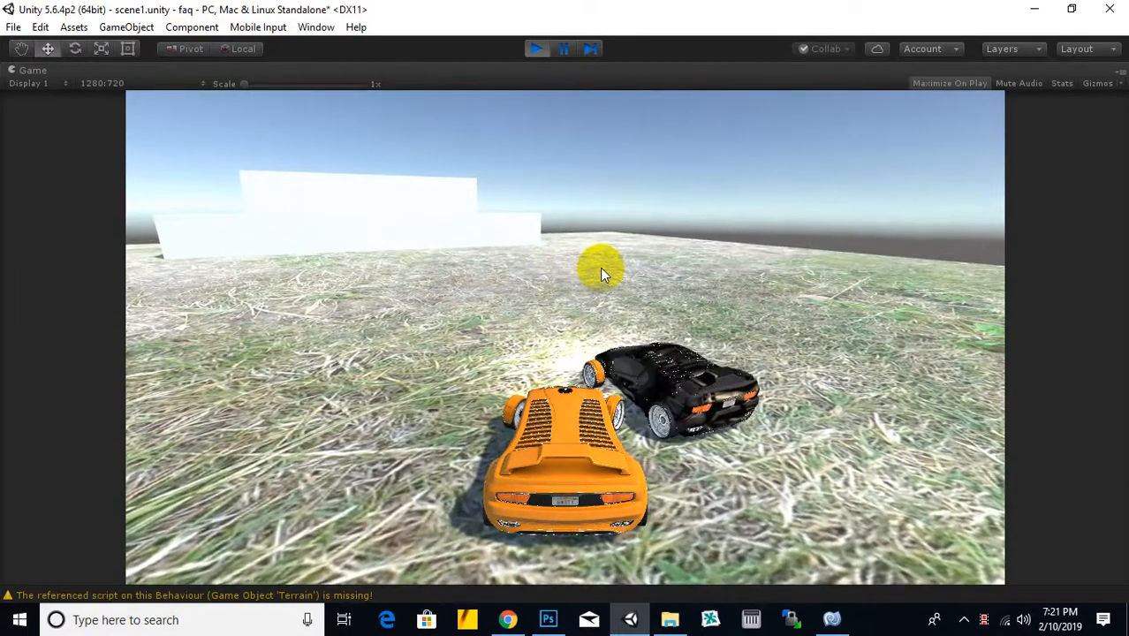
pyautogui.press('Down')
pyautogui.press('Up')
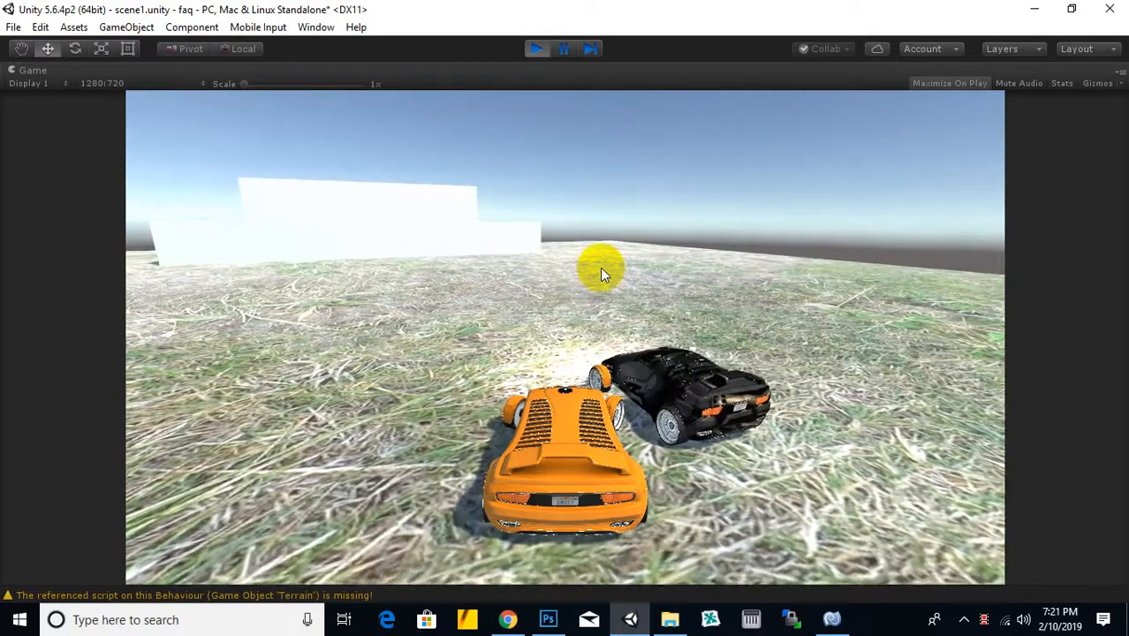
pyautogui.press('Up')
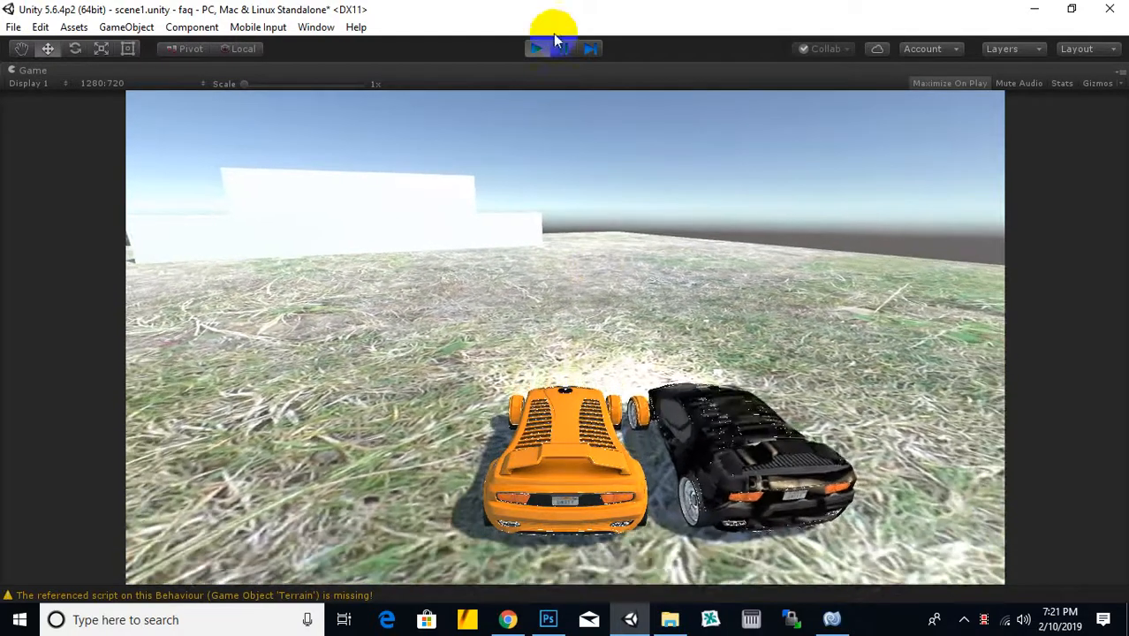
pyautogui.click(536, 48)
# Step: Frame the CarAi car in the scene and examine its height above the grass plane
pyautogui.scroll(-2, 535, 292)
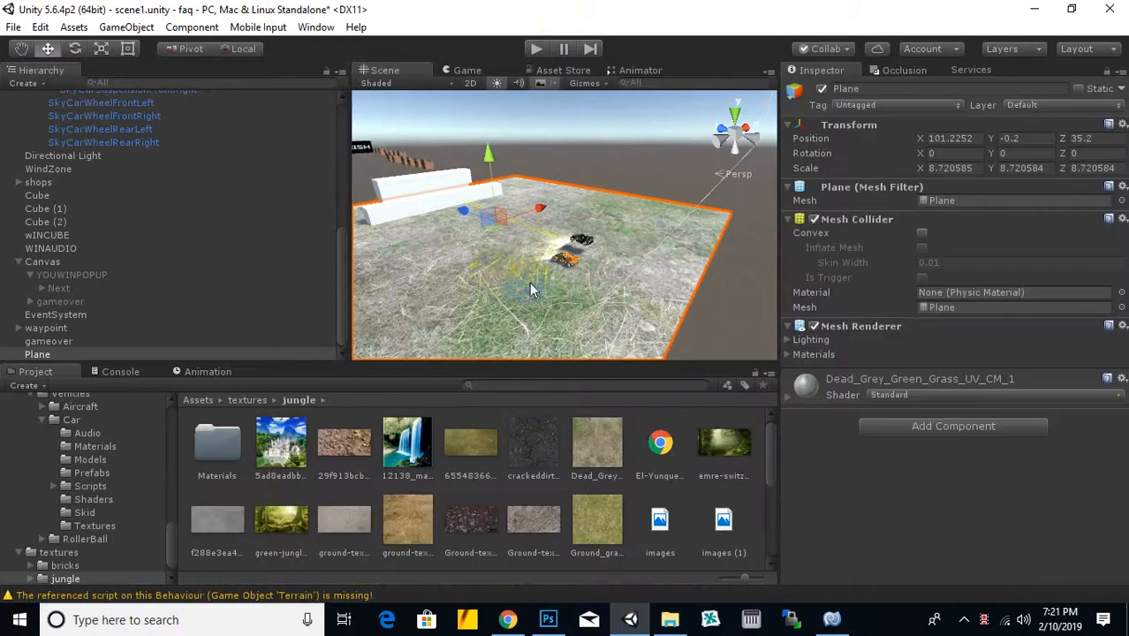
pyautogui.moveTo(495, 274); pyautogui.dragTo(600, 325, button='middle')
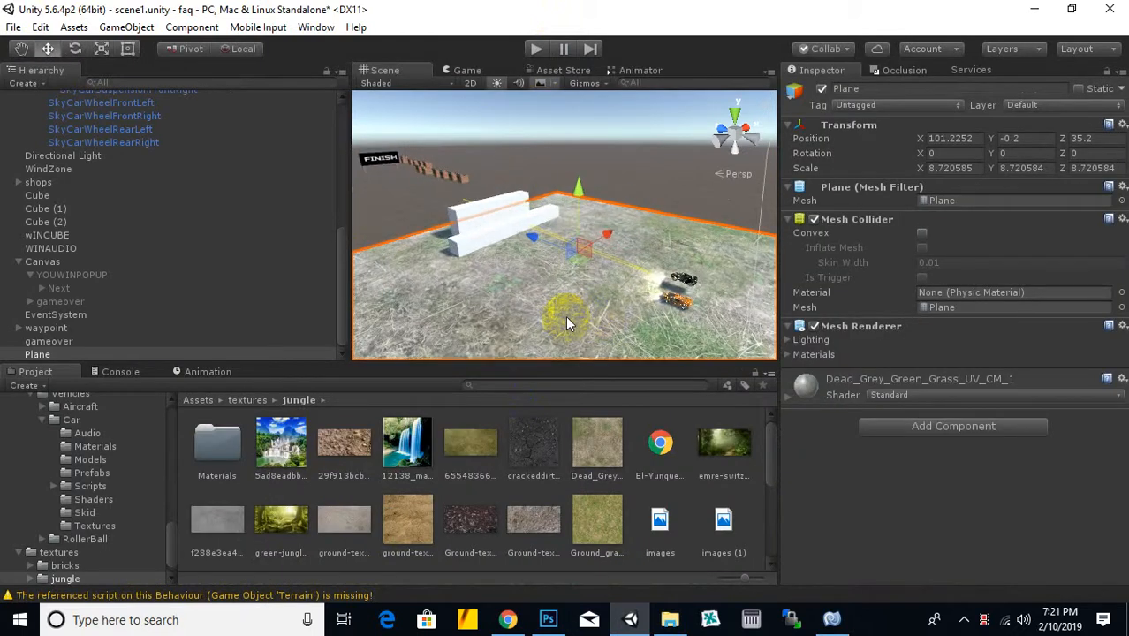
pyautogui.scroll(-2, 566, 321)
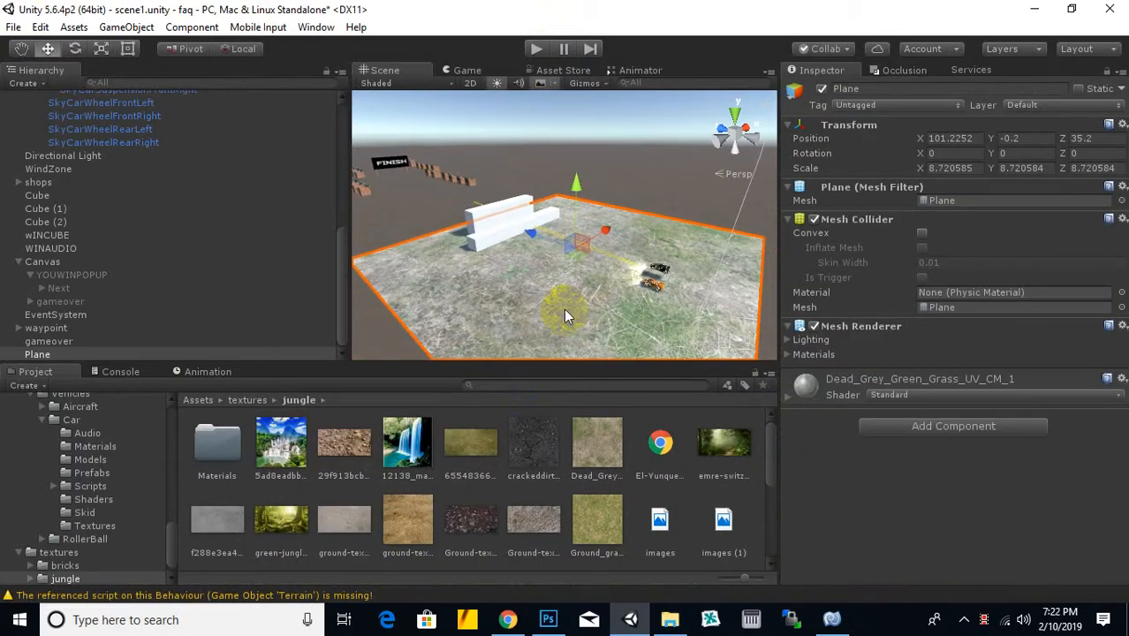
pyautogui.keyDown('alt'); pyautogui.moveTo(564, 265); pyautogui.dragTo(671, 300); pyautogui.keyUp('alt')
pyautogui.scroll(5, 251, 285)
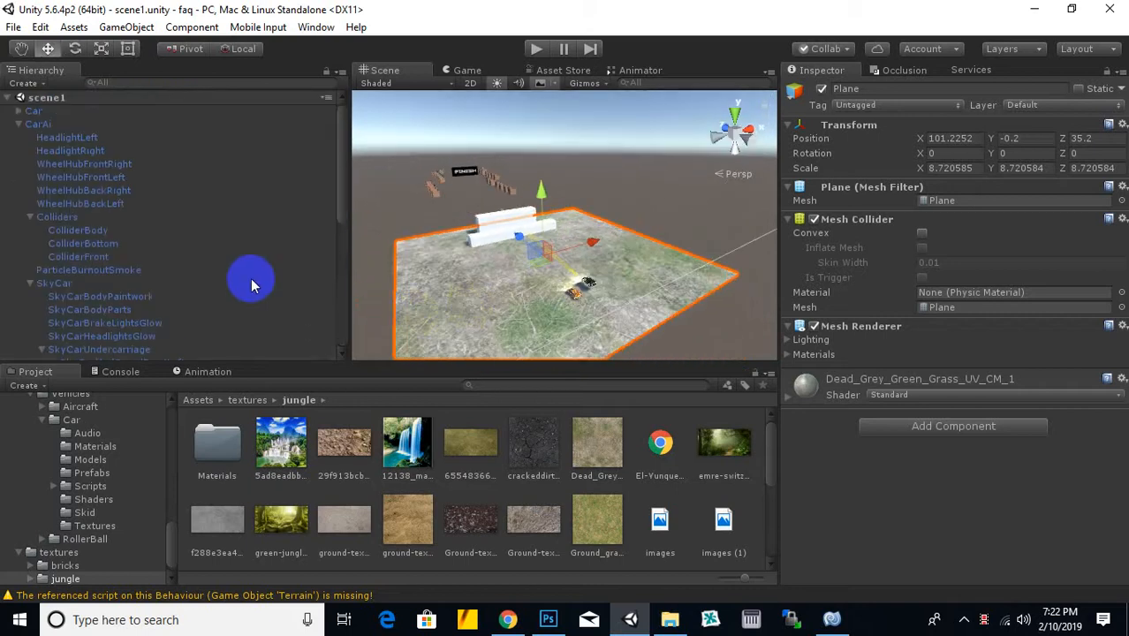
pyautogui.click(36, 125)
pyautogui.scroll(-2, 649, 307)
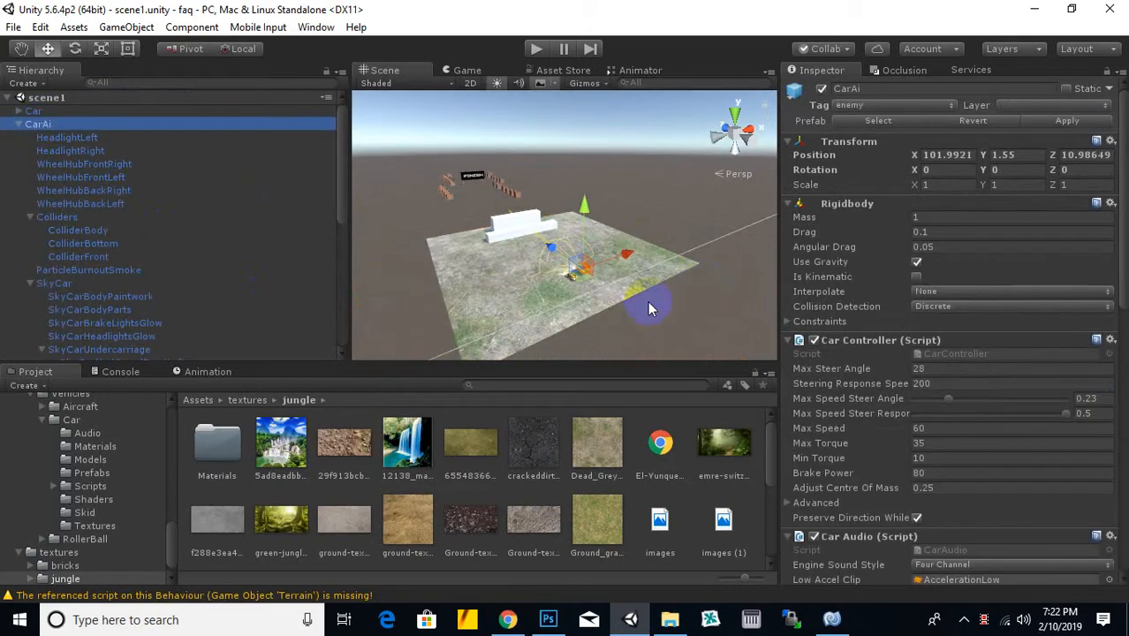
pyautogui.press('f')
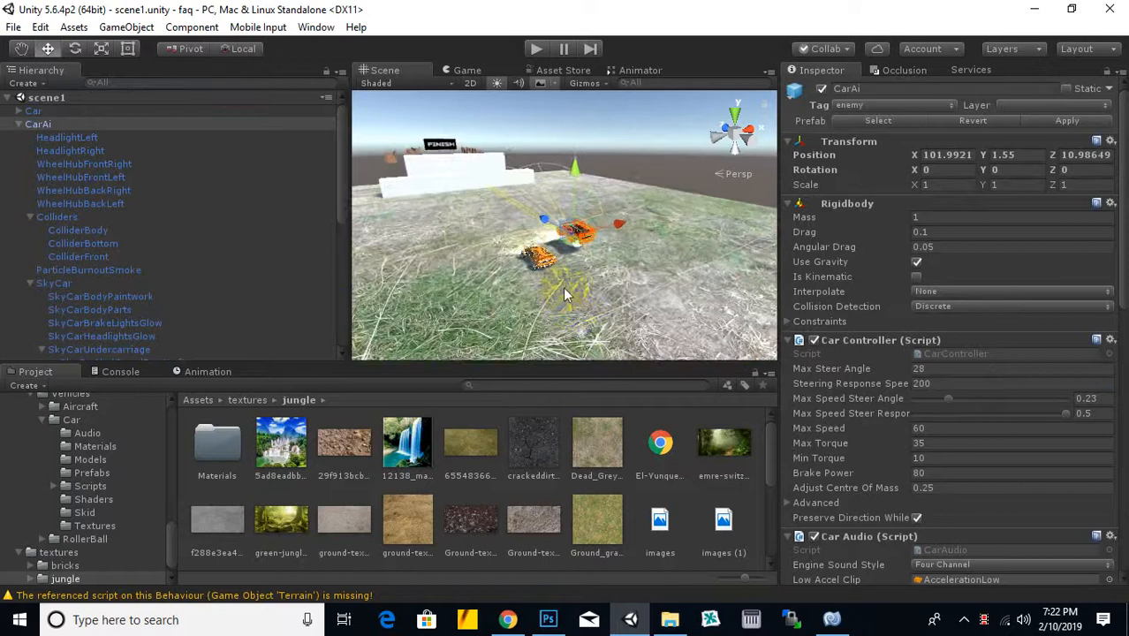
pyautogui.scroll(4, 566, 281)
pyautogui.moveTo(566, 279); pyautogui.dragTo(609, 263, button='middle')
pyautogui.scroll(1, 609, 264)
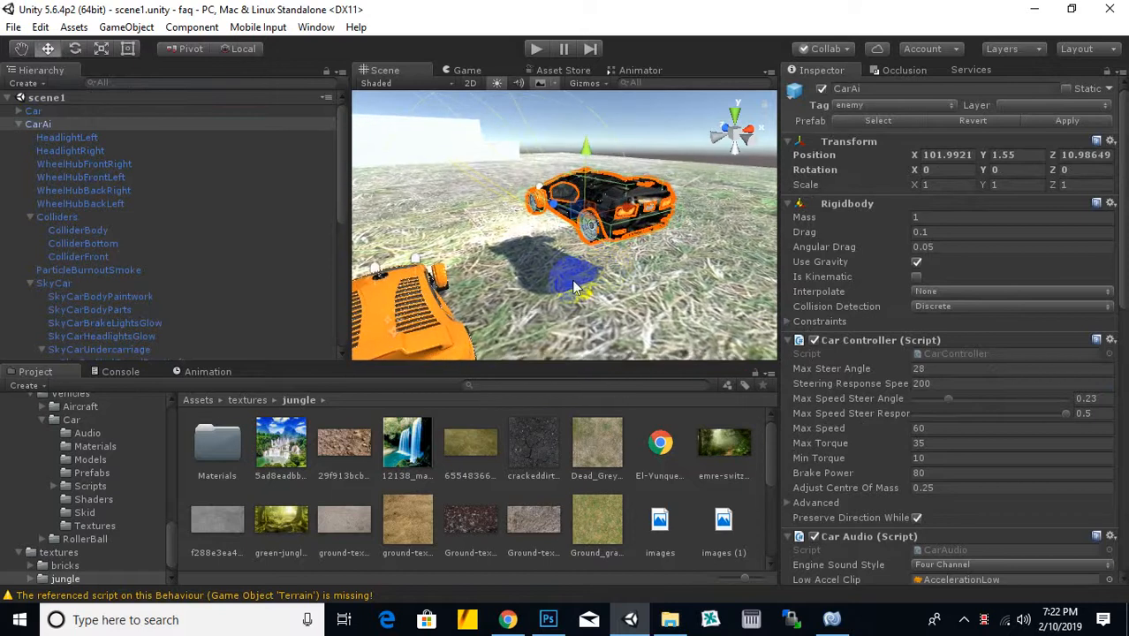
pyautogui.keyDown('alt'); pyautogui.moveTo(535, 244); pyautogui.dragTo(689, 278); pyautogui.keyUp('alt')
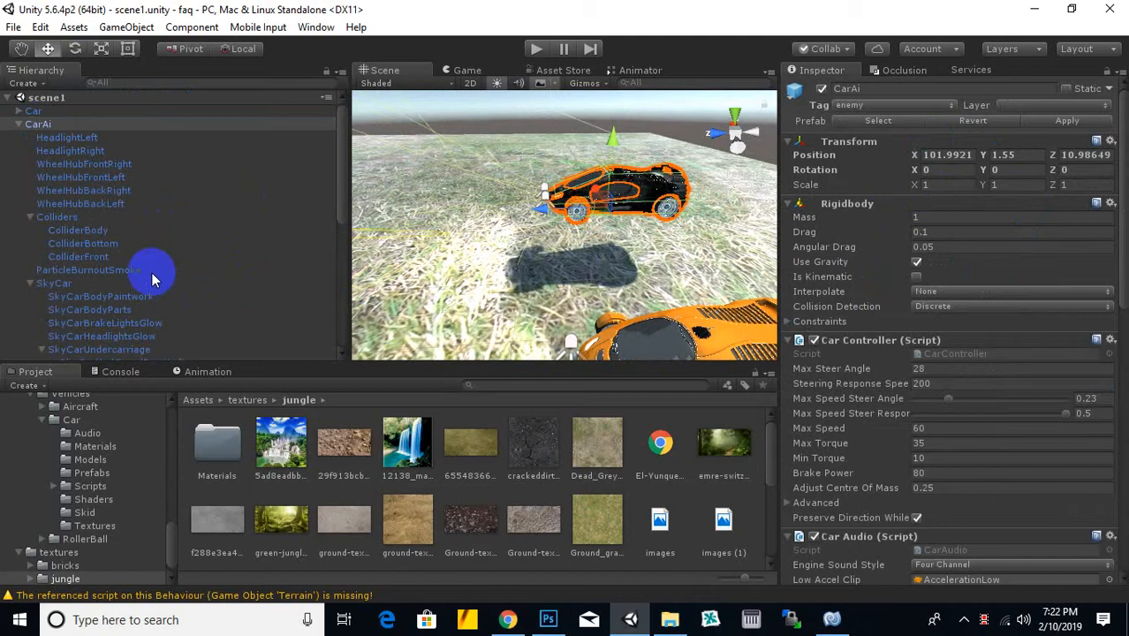
# Step: Select CarAi's HeadlightLeft object and examine the car from its side and rear
pyautogui.click(80, 138)
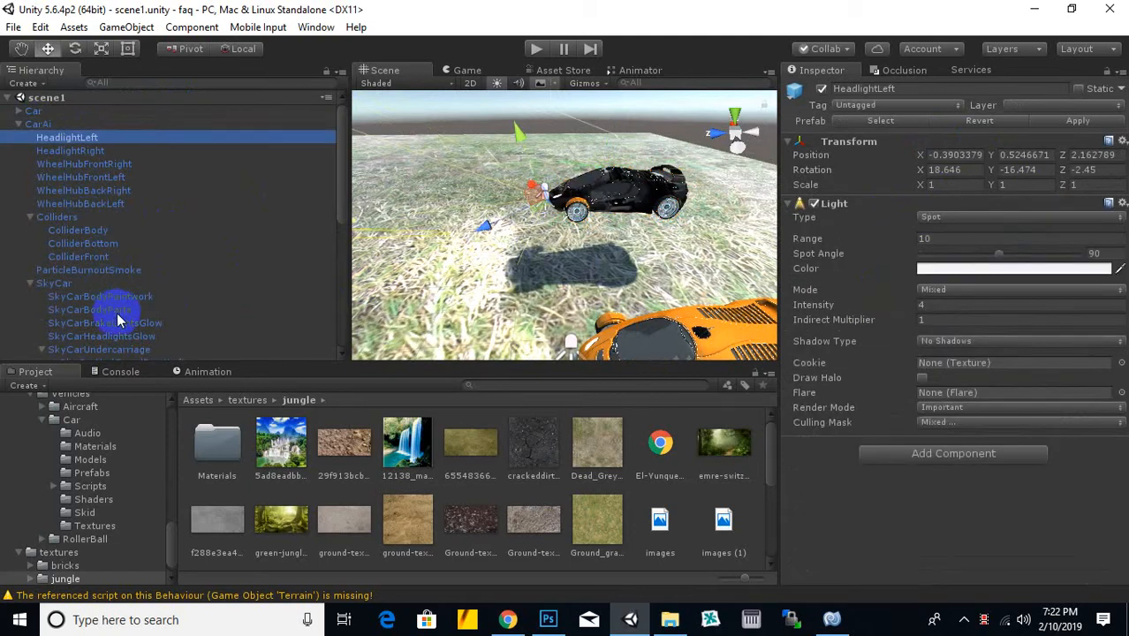
pyautogui.scroll(6, 682, 189)
pyautogui.moveTo(659, 187); pyautogui.dragTo(583, 245, button='middle')
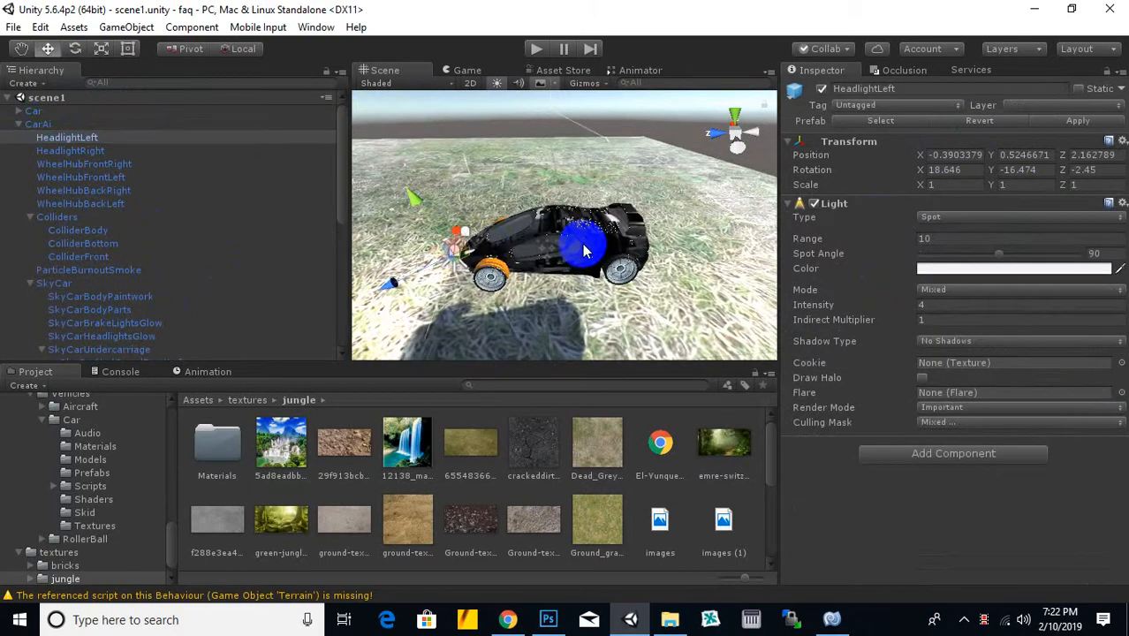
pyautogui.keyDown('alt'); pyautogui.moveTo(486, 245); pyautogui.dragTo(446, 219); pyautogui.keyUp('alt')
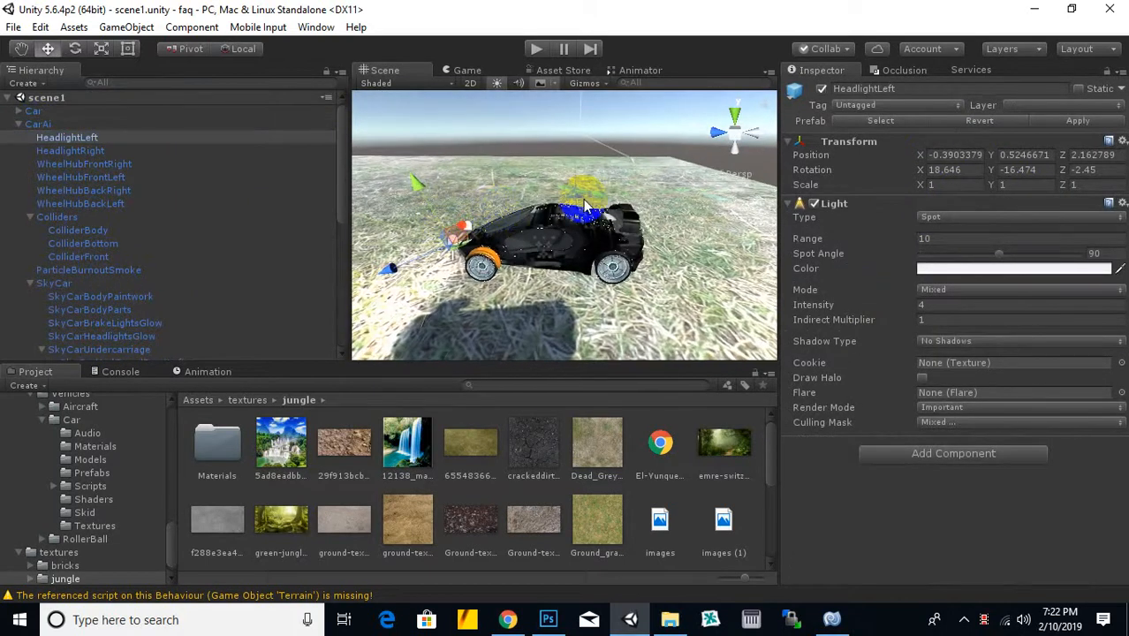
pyautogui.scroll(-3, 584, 204)
pyautogui.keyDown('alt'); pyautogui.moveTo(601, 206); pyautogui.dragTo(130, 224); pyautogui.keyUp('alt')
pyautogui.scroll(-3, 501, 193)
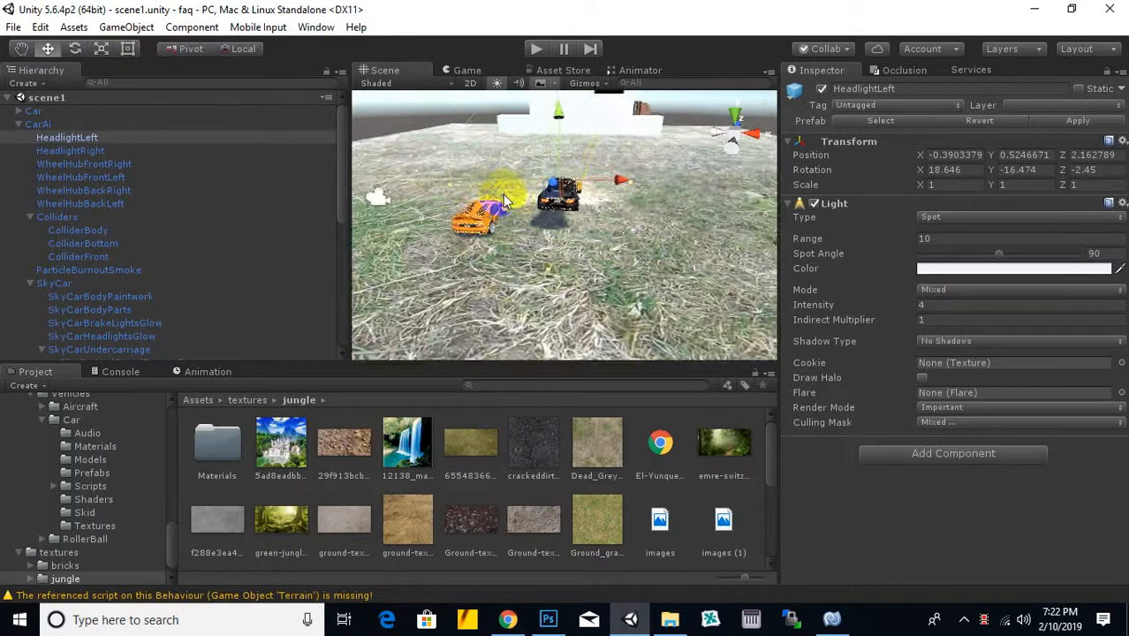
pyautogui.moveTo(527, 186); pyautogui.dragTo(496, 228, button='middle')
pyautogui.scroll(1, 434, 272)
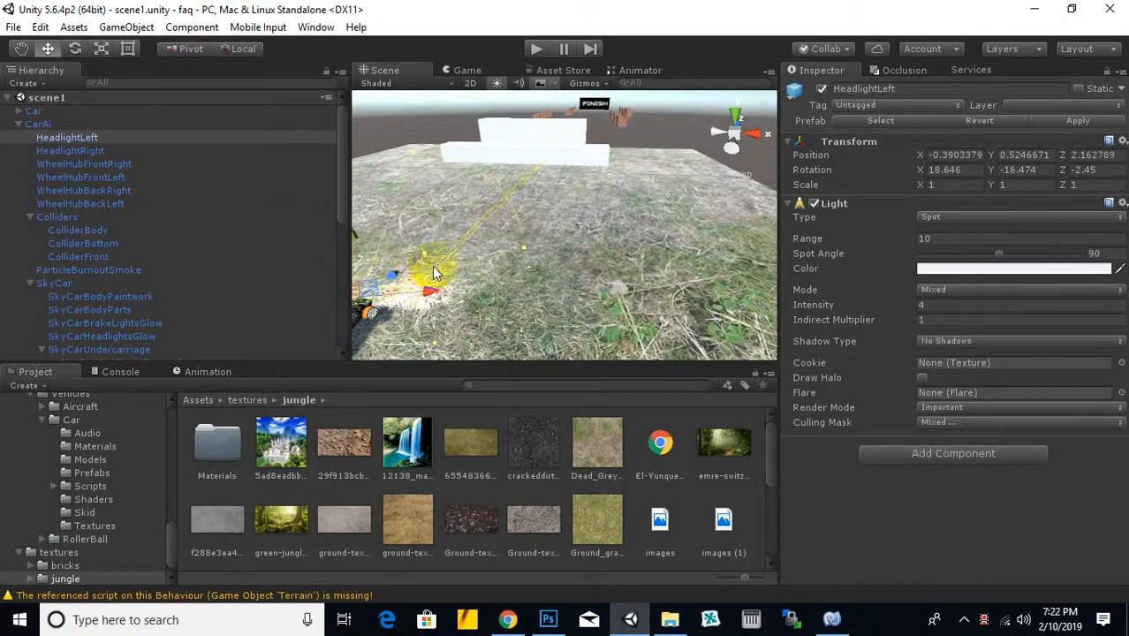
pyautogui.moveTo(397, 277); pyautogui.dragTo(416, 270)
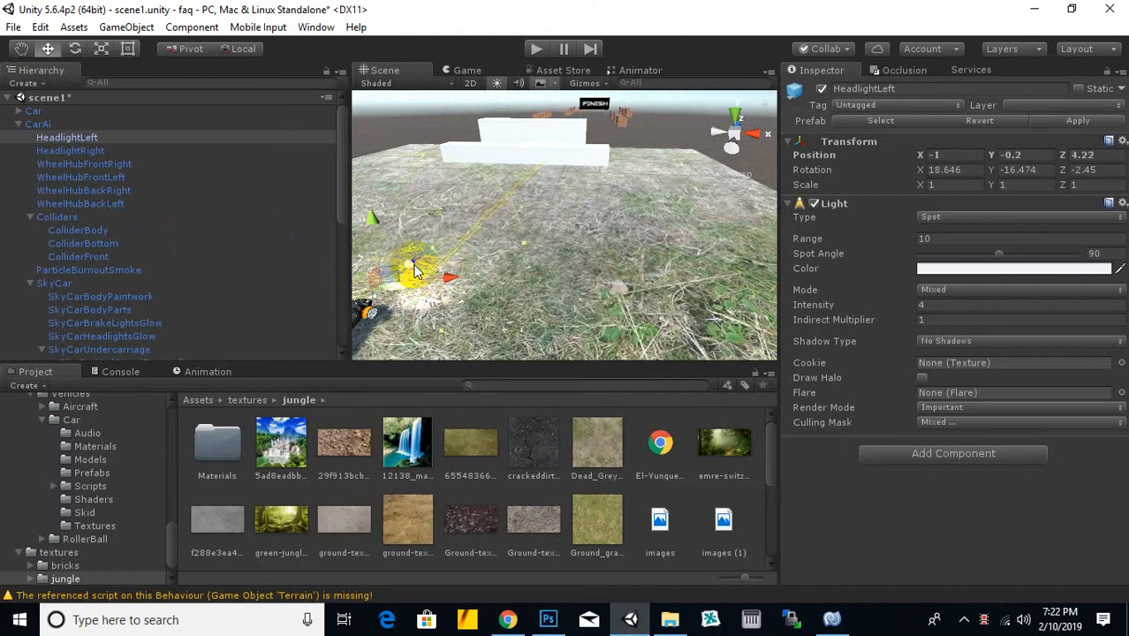
pyautogui.hotkey('ctrl', 'z')
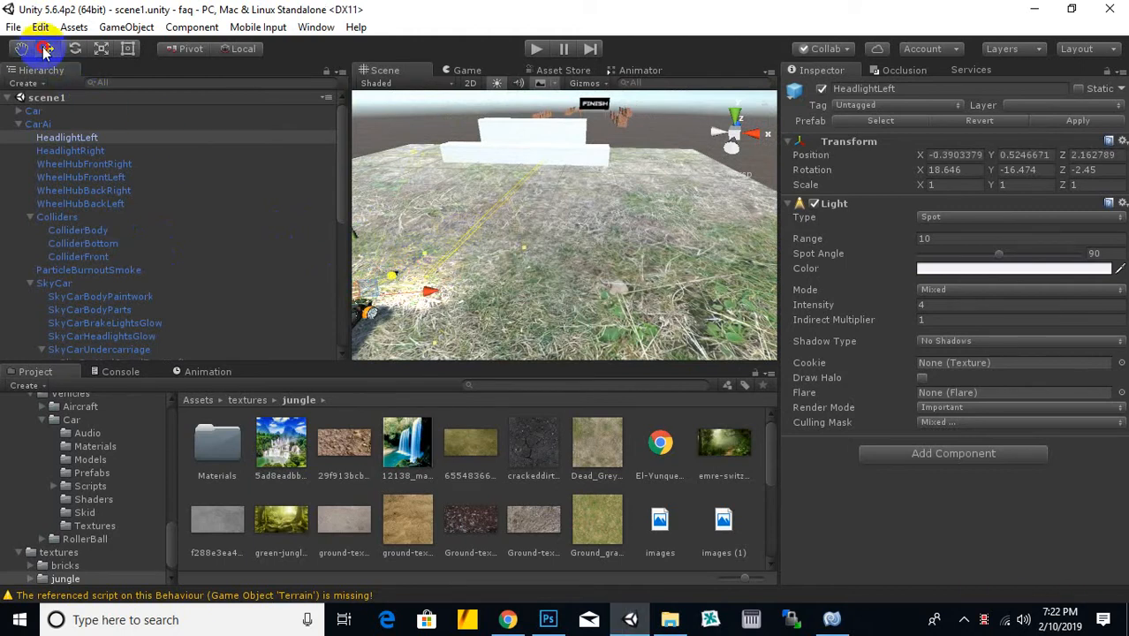
# Step: Move the gameover cube just ahead of the two cars, to about Position X 95.7, Y -1, Z 17
pyautogui.click(592, 177)
pyautogui.click(552, 170)
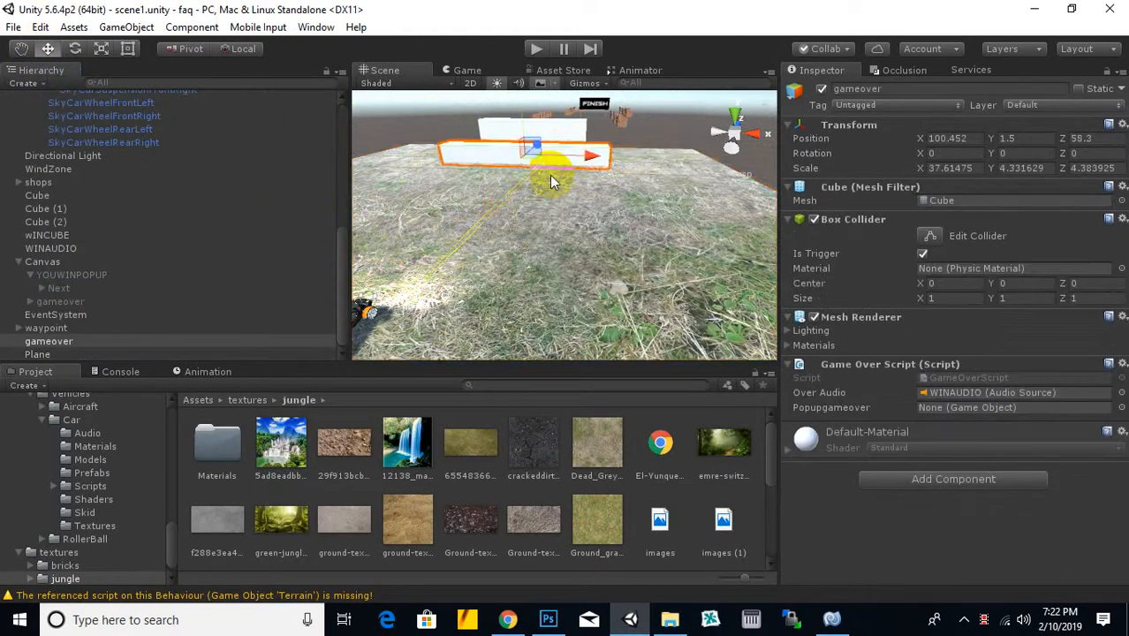
pyautogui.moveTo(543, 152); pyautogui.dragTo(496, 218)
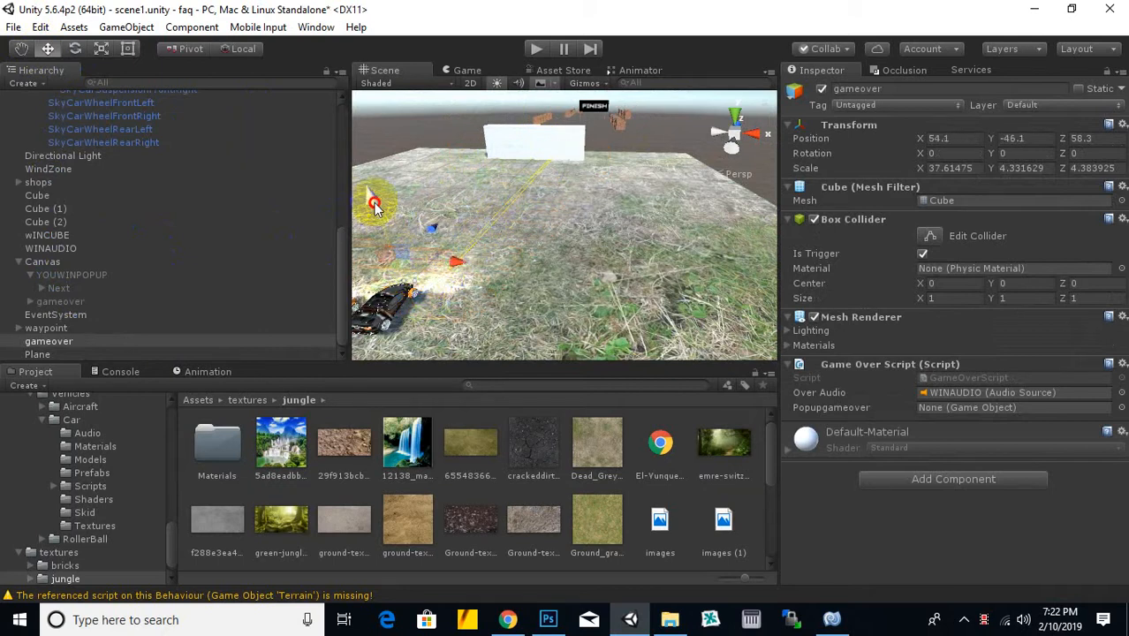
pyautogui.moveTo(418, 264); pyautogui.dragTo(424, 264)
pyautogui.scroll(-3, 495, 301)
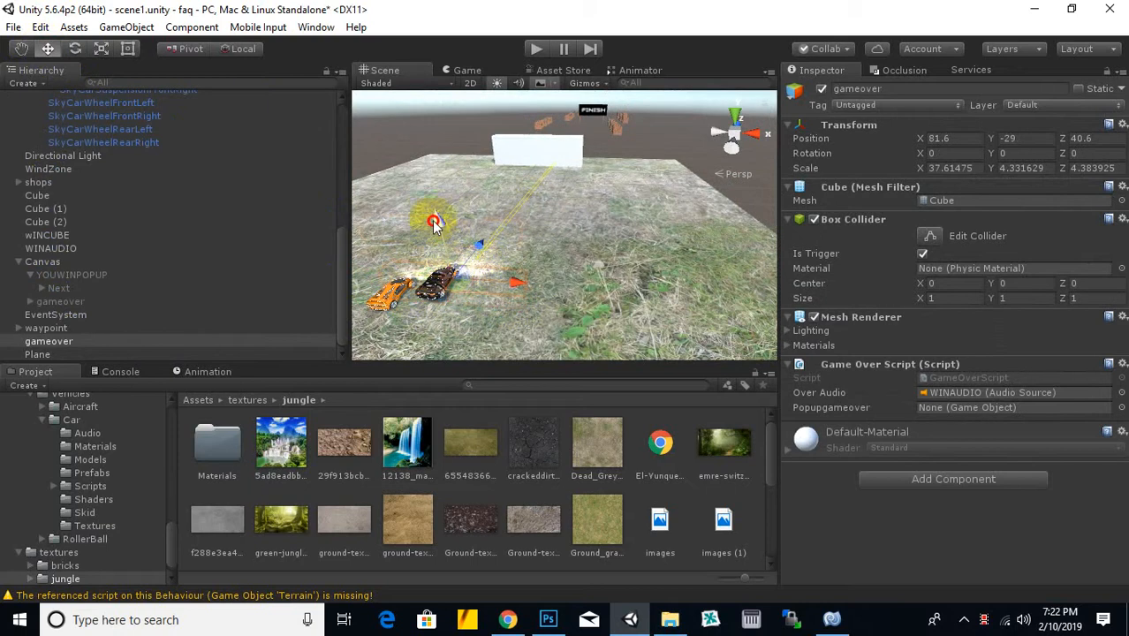
pyautogui.moveTo(433, 224); pyautogui.dragTo(425, 191)
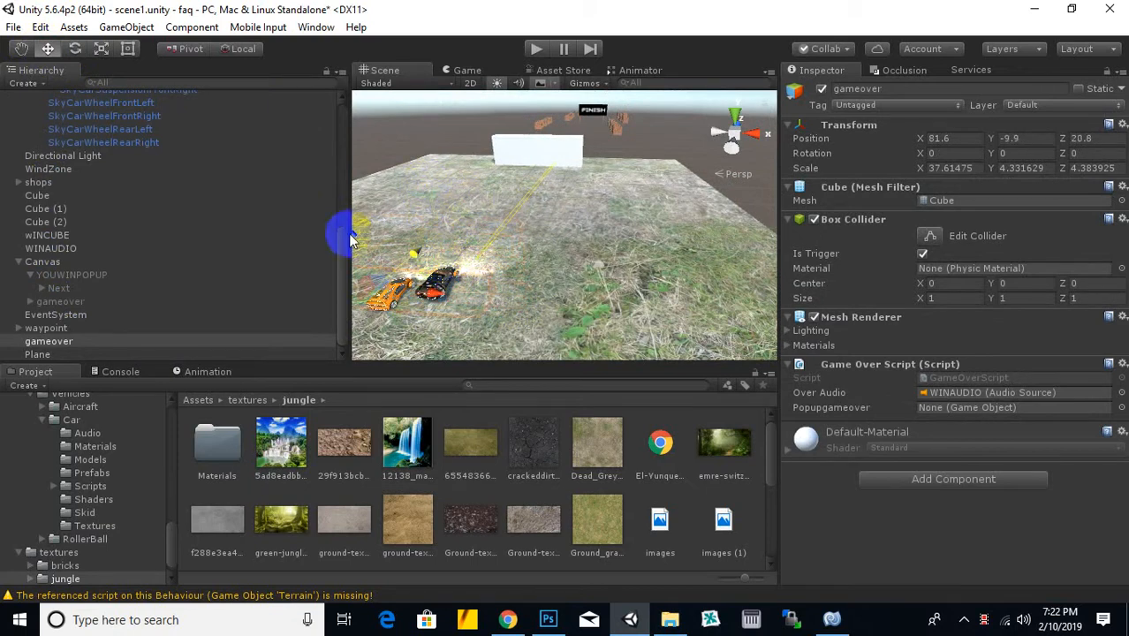
pyautogui.moveTo(353, 235); pyautogui.dragTo(337, 192)
pyautogui.moveTo(403, 252); pyautogui.dragTo(491, 276)
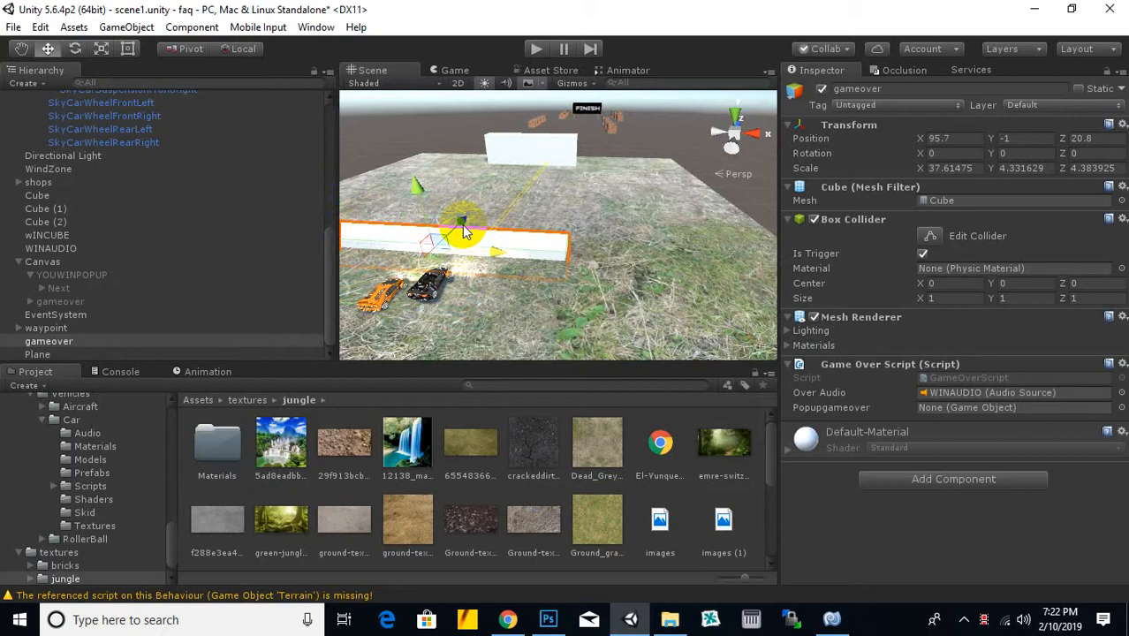
pyautogui.moveTo(465, 232); pyautogui.dragTo(460, 256)
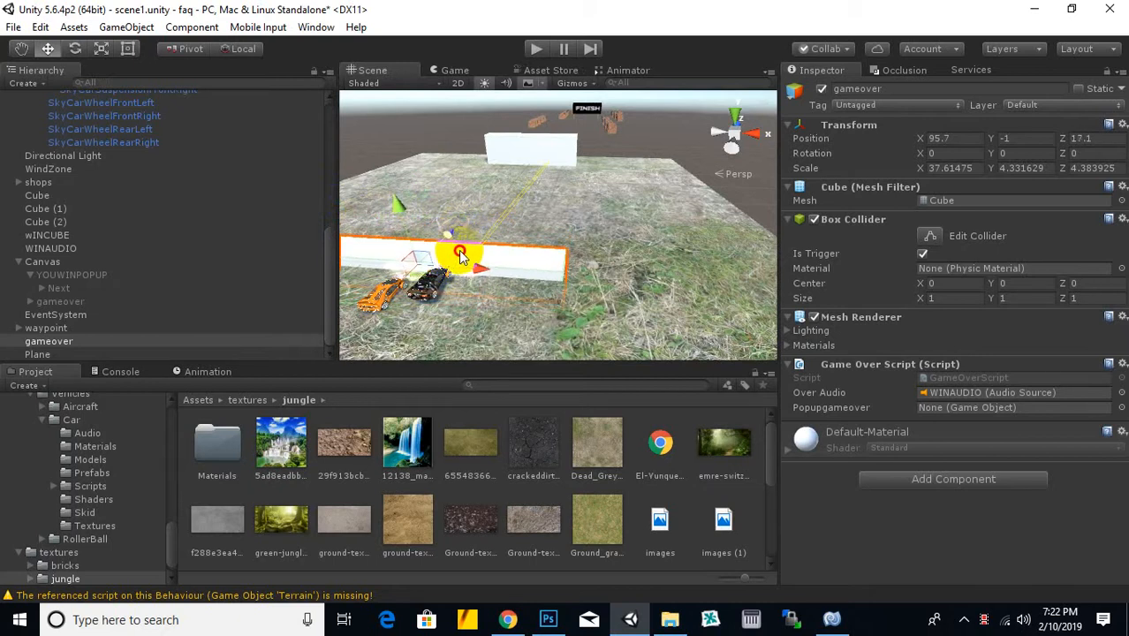
# Step: Move the gameover cube closer to the fronts of the two cars, to Position Z 15.7
pyautogui.scroll(3, 441, 287)
pyautogui.keyDown('alt'); pyautogui.moveTo(512, 285); pyautogui.dragTo(595, 275); pyautogui.keyUp('alt')
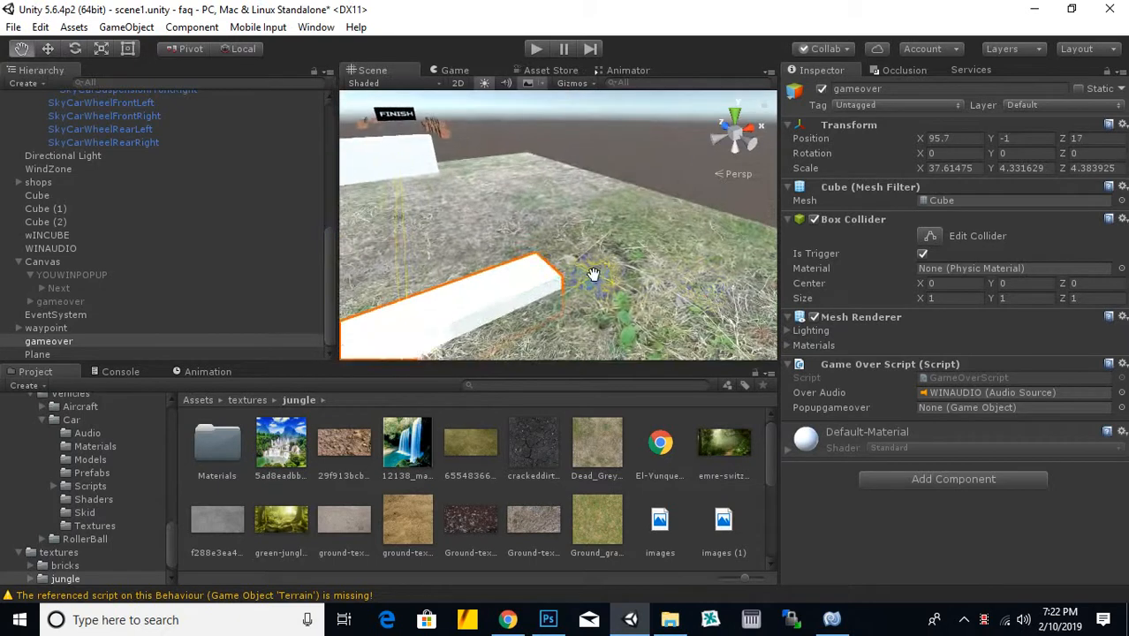
pyautogui.moveTo(595, 275); pyautogui.dragTo(797, 163, button='middle')
pyautogui.scroll(3, 636, 236)
pyautogui.keyDown('alt'); pyautogui.moveTo(580, 274); pyautogui.dragTo(686, 284); pyautogui.keyUp('alt')
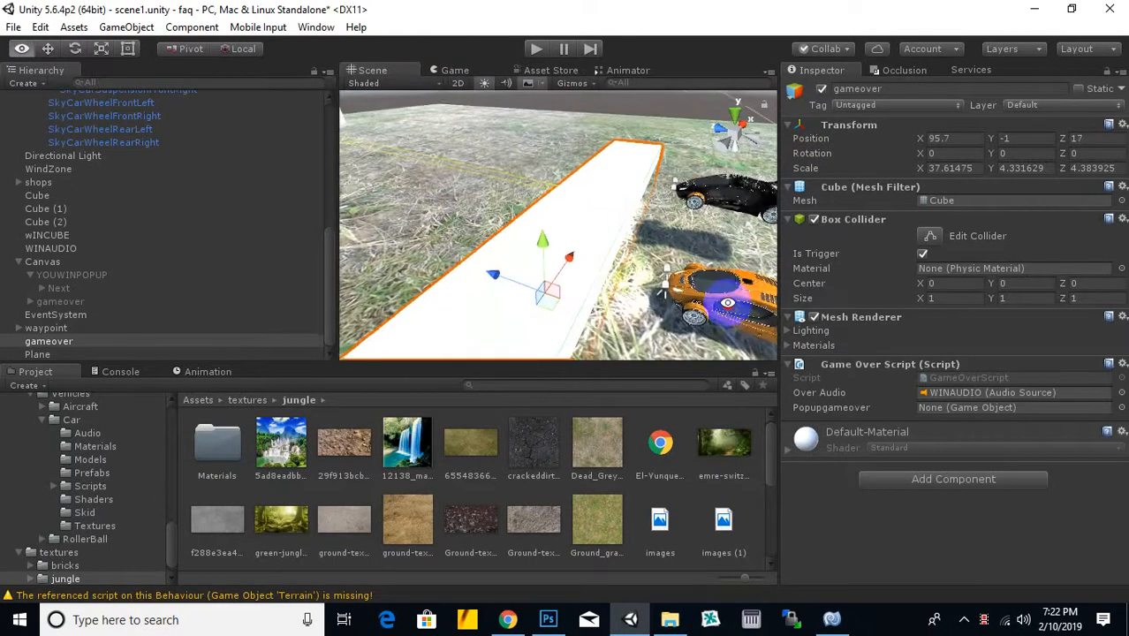
pyautogui.moveTo(491, 279); pyautogui.dragTo(516, 293)
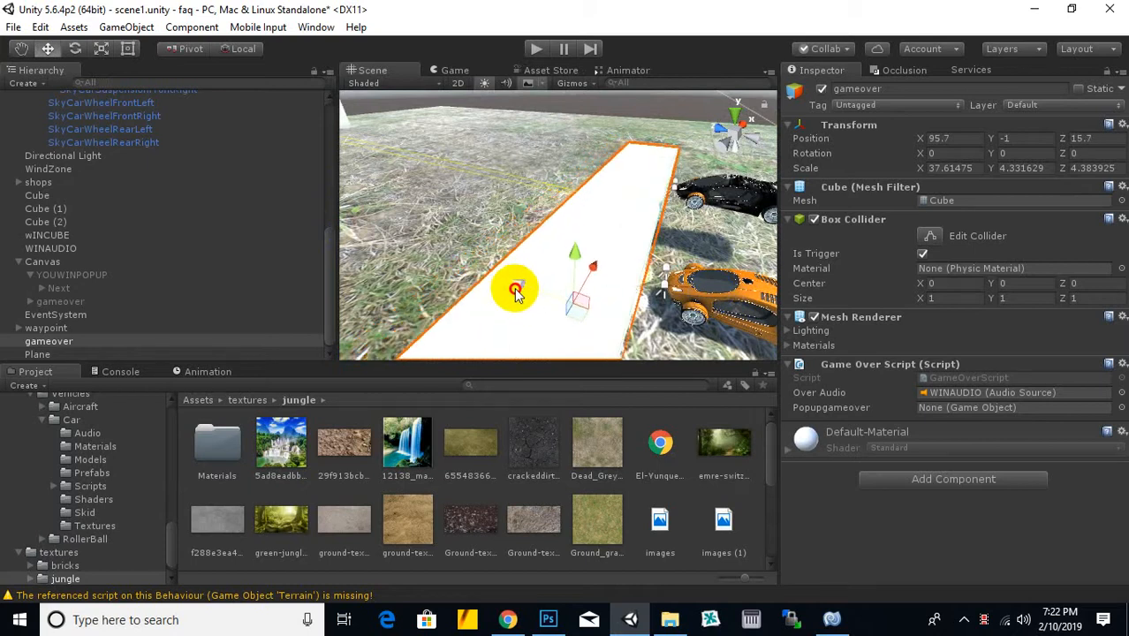
# Step: Play-test the scene by driving the orange car and pushing CarAi toward the gameover cube, and stop the test
pyautogui.click(532, 51)
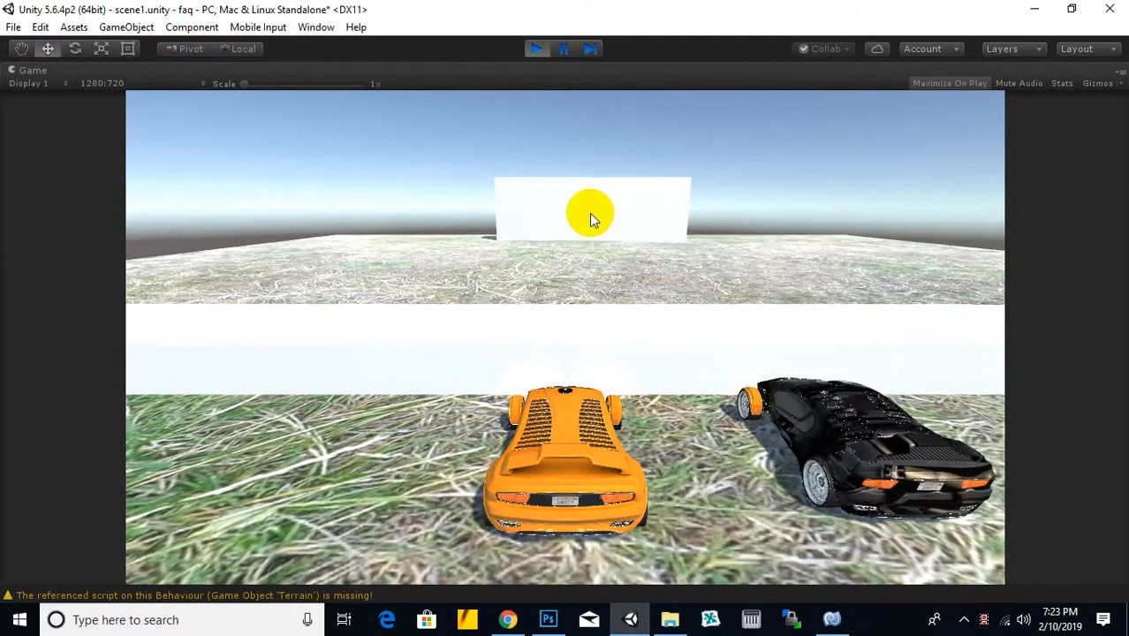
pyautogui.press('Down')
pyautogui.press('Right')
pyautogui.press('Left')
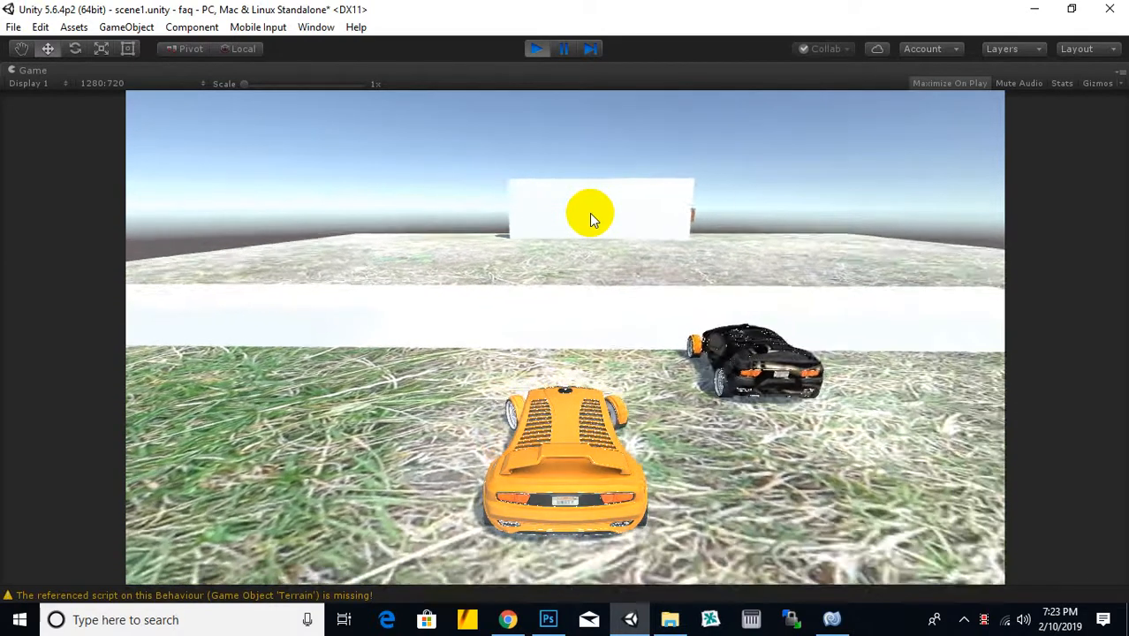
pyautogui.press('Right')
pyautogui.press('Up')
pyautogui.press('Right')
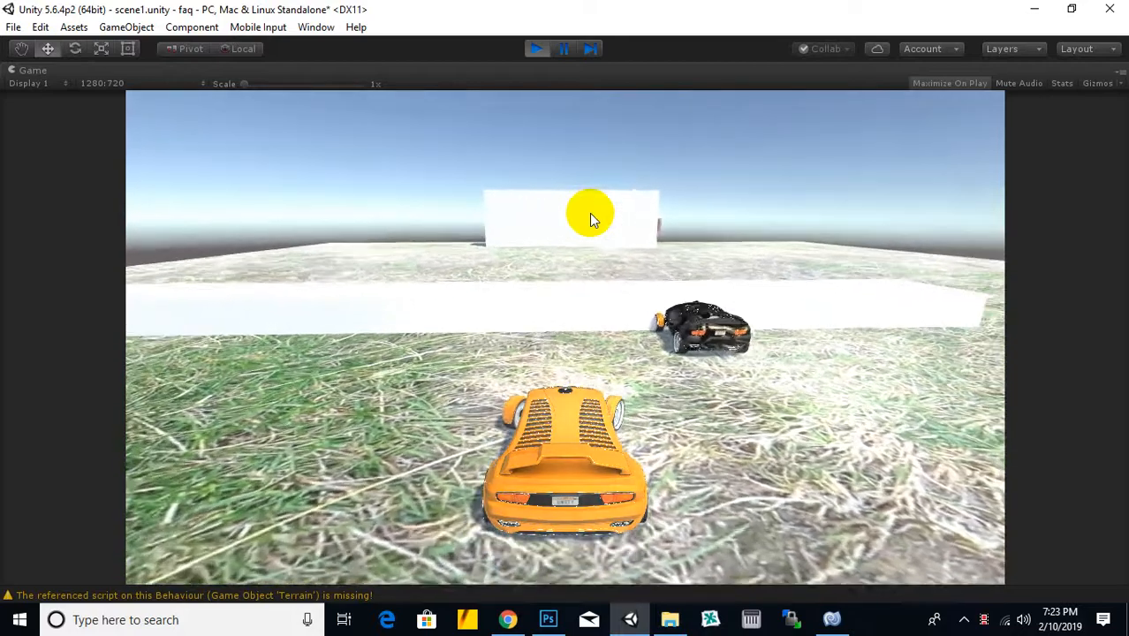
pyautogui.press('Up')
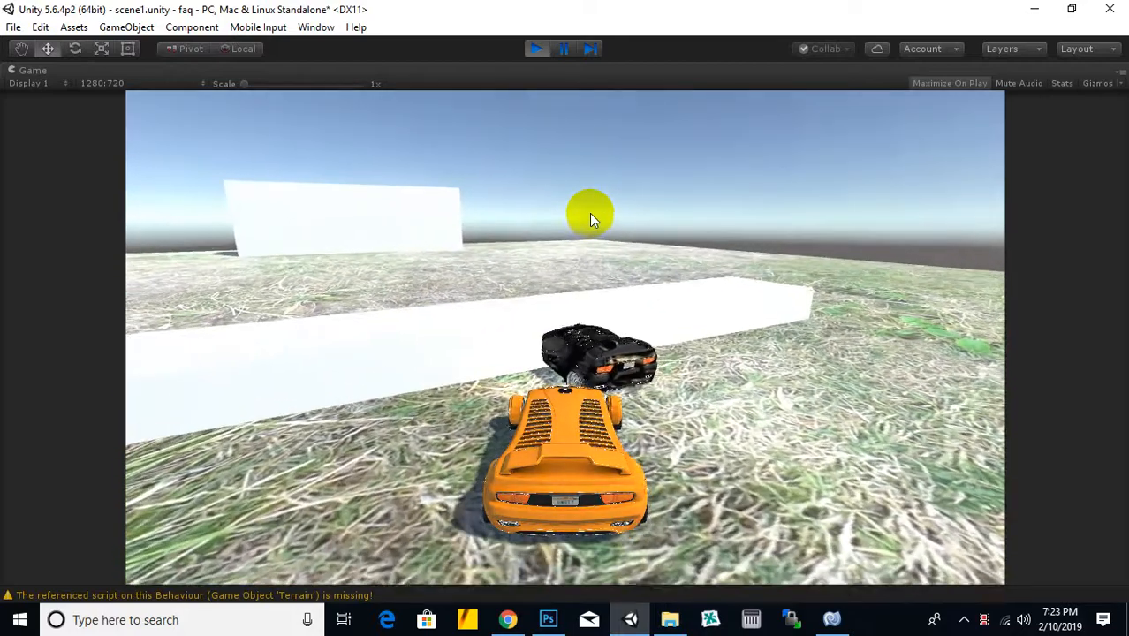
pyautogui.press('Right')
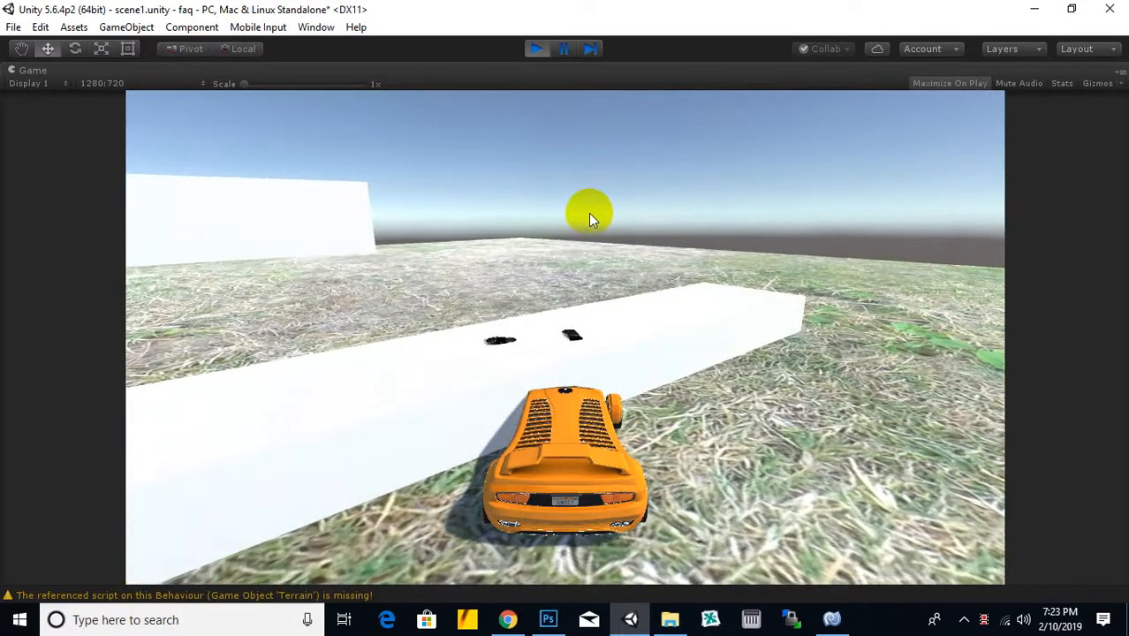
pyautogui.click(533, 51)
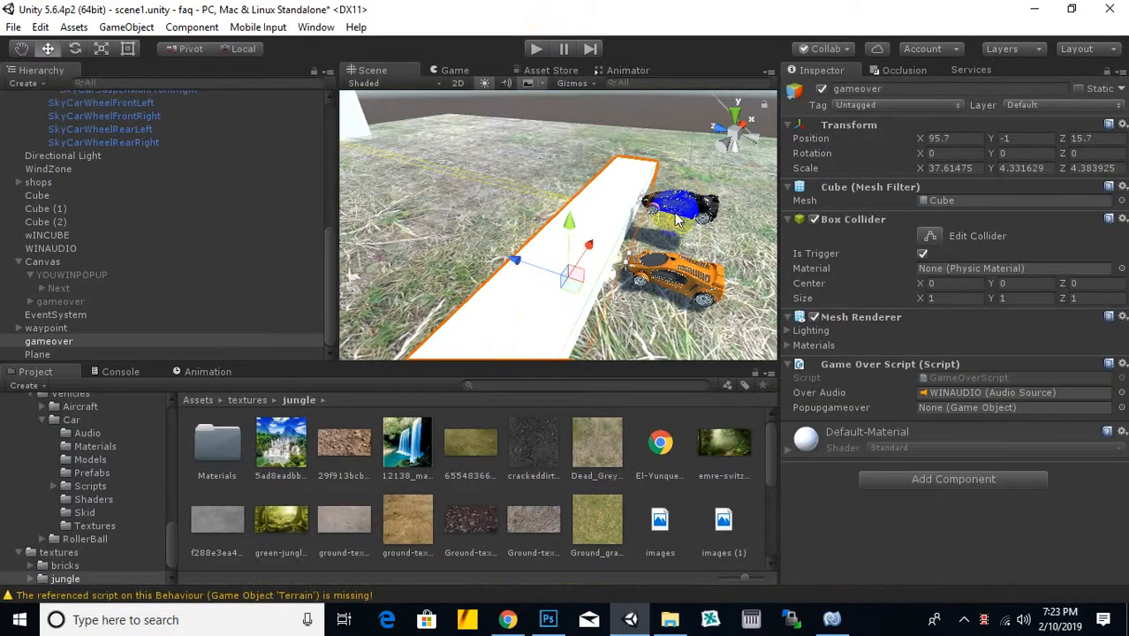
pyautogui.scroll(-5, 636, 230)
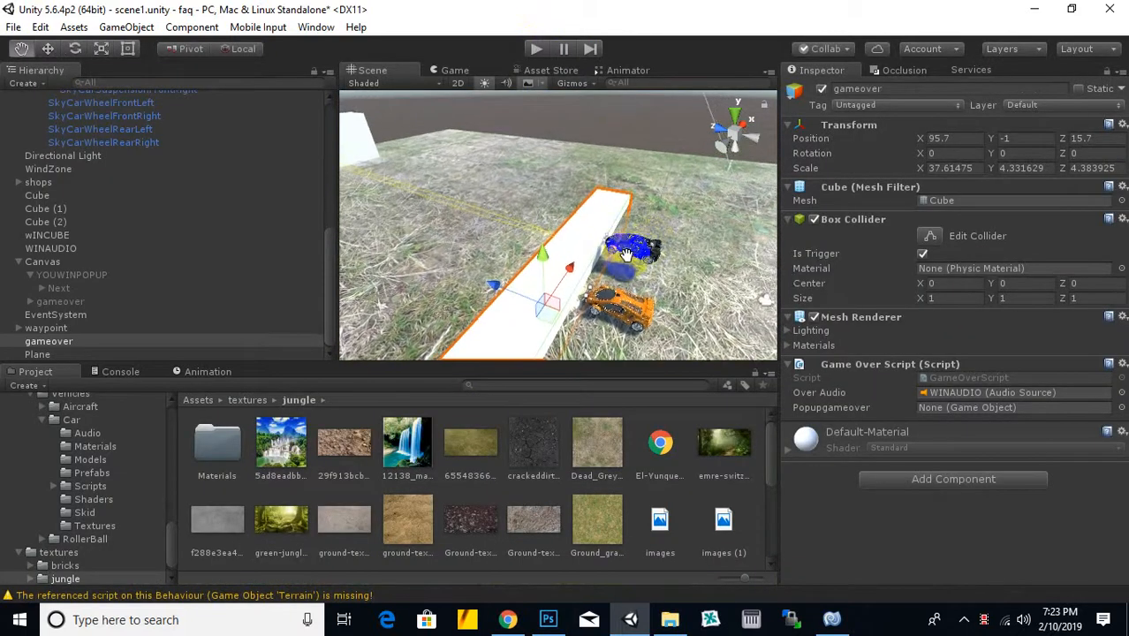
# Step: Add a Box Collider component to the CarAi car
pyautogui.click(651, 250)
pyautogui.scroll(2, 79, 225)
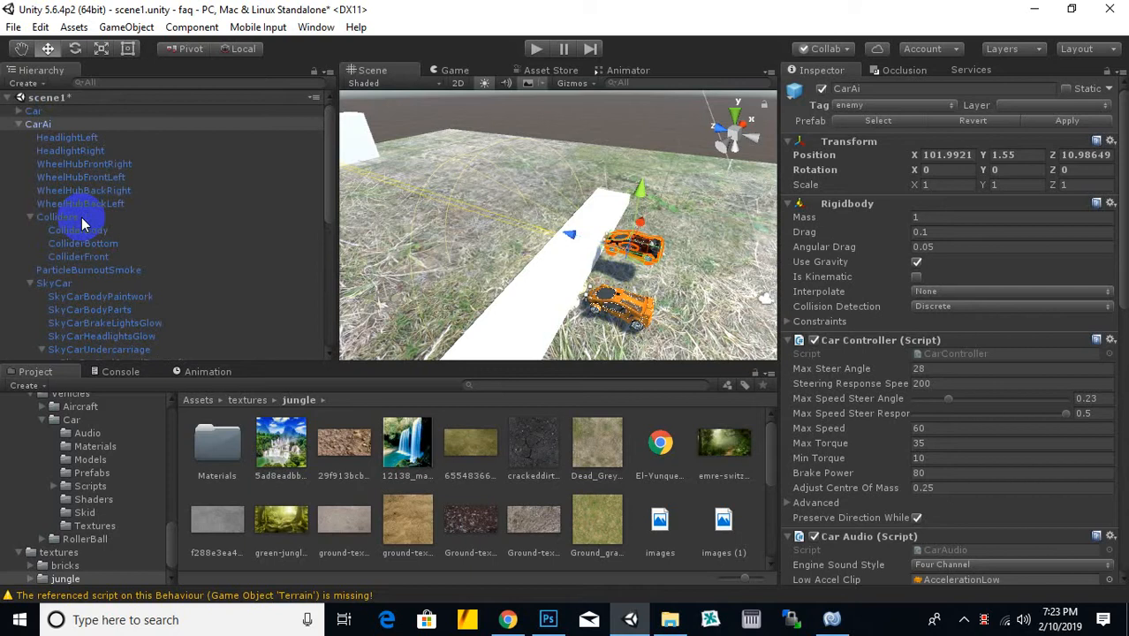
pyautogui.click(40, 124)
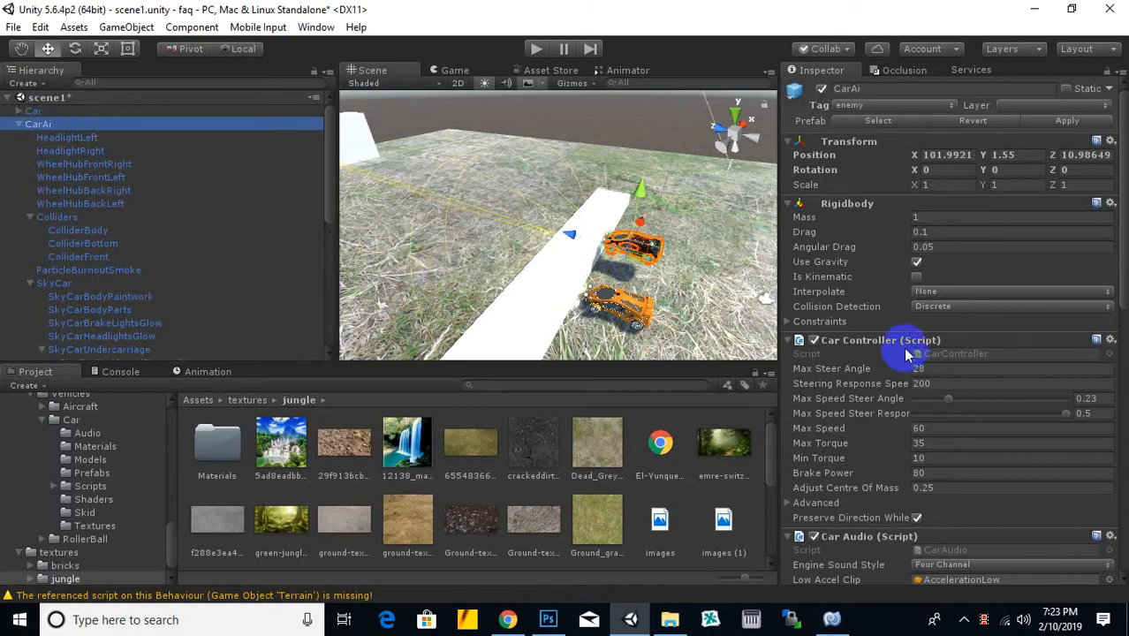
pyautogui.scroll(-10, 905, 353)
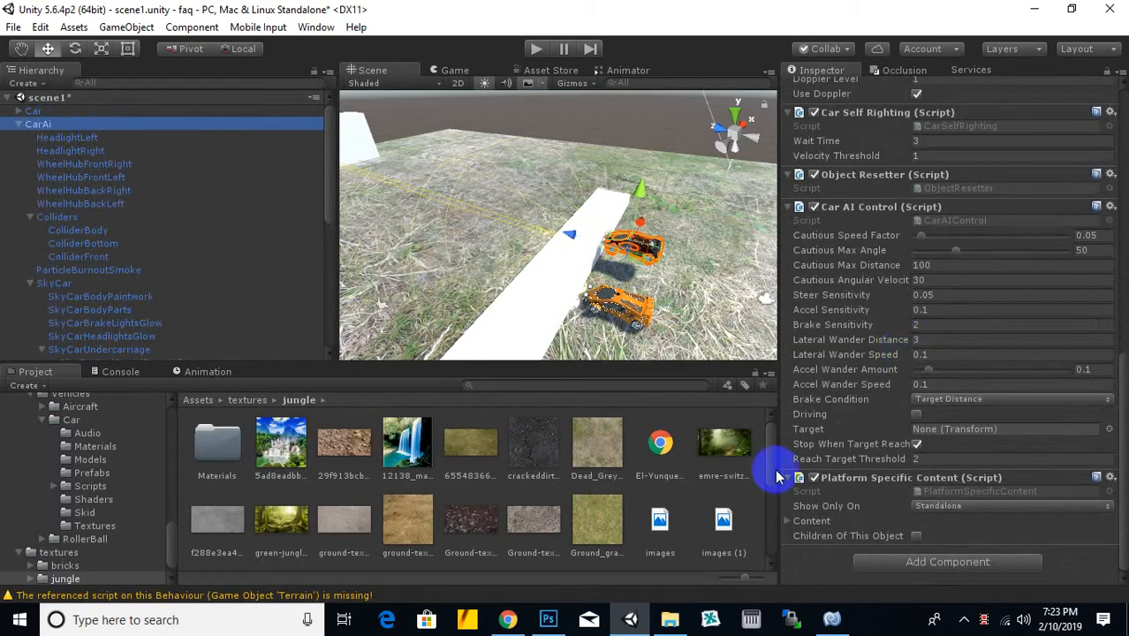
pyautogui.click(932, 563)
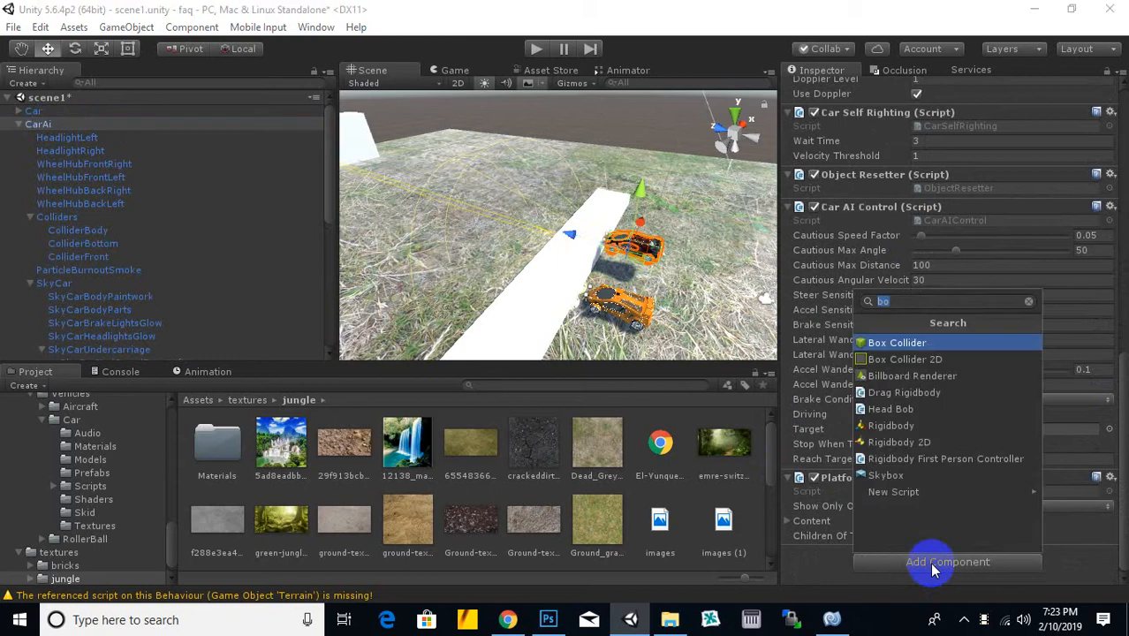
pyautogui.click(915, 344)
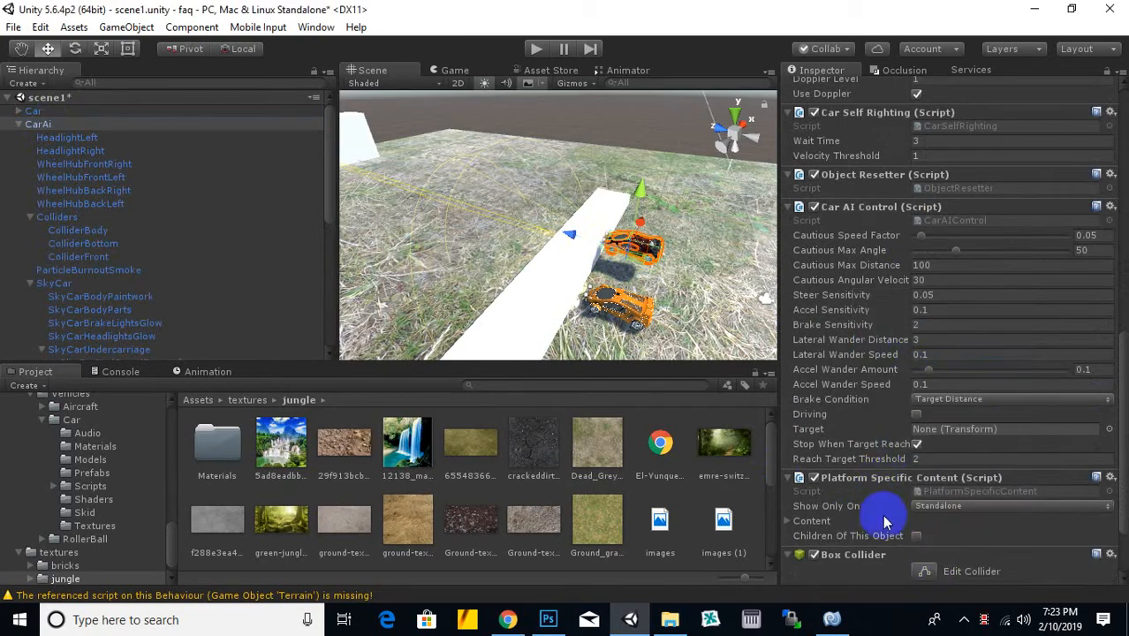
pyautogui.scroll(-2, 671, 271)
# Step: Stretch CarAi's box collider over the car's height and length, to about Size Y 1.75 and Z 4.68
pyautogui.moveTo(678, 285); pyautogui.dragTo(601, 231, button='middle')
pyautogui.scroll(-3, 850, 492)
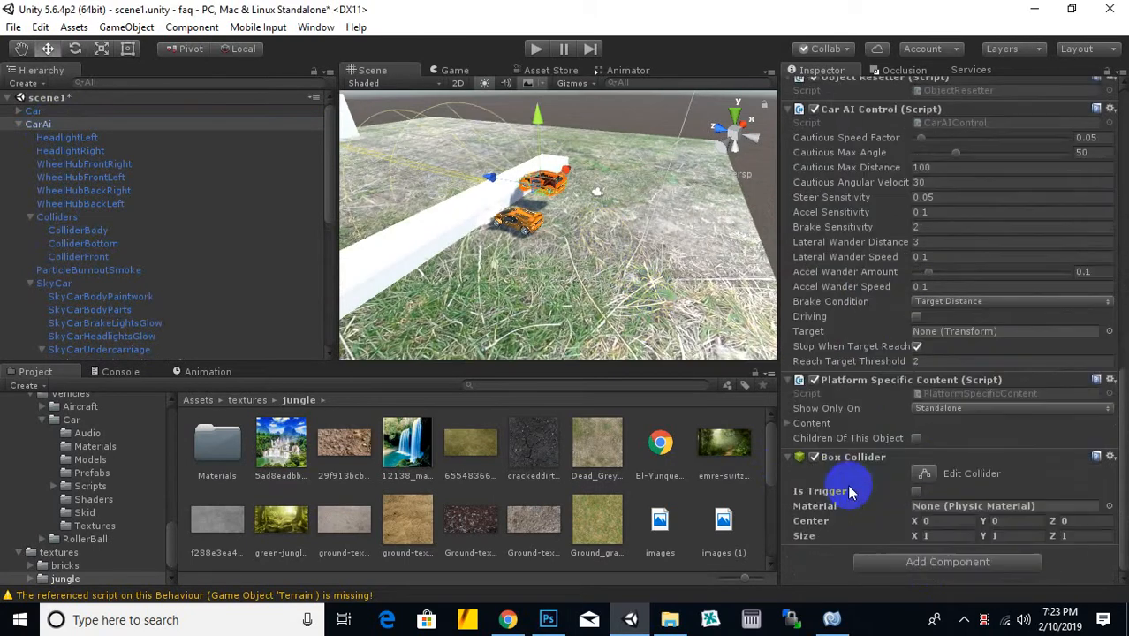
pyautogui.scroll(4, 534, 334)
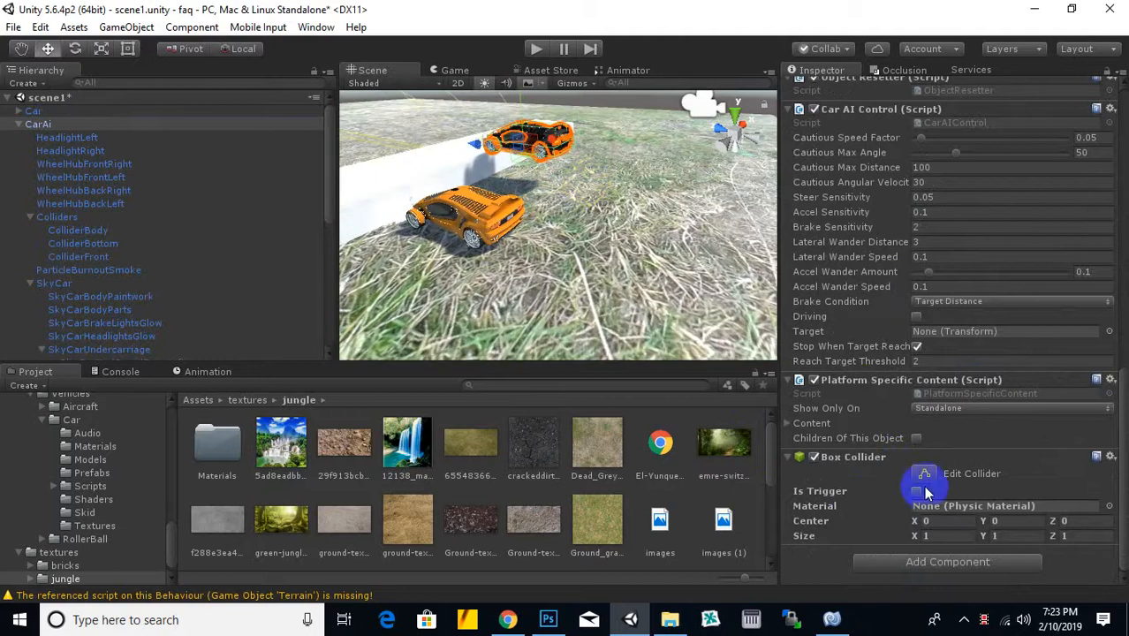
pyautogui.moveTo(569, 232); pyautogui.dragTo(591, 283, button='middle')
pyautogui.scroll(4, 591, 284)
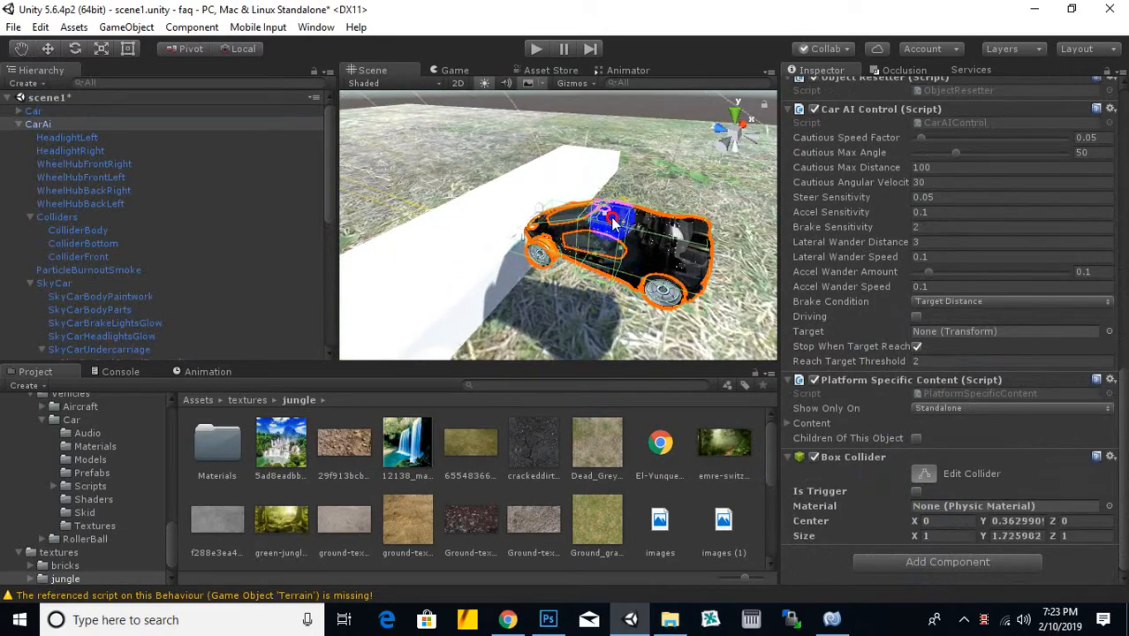
pyautogui.moveTo(584, 251); pyautogui.dragTo(526, 251)
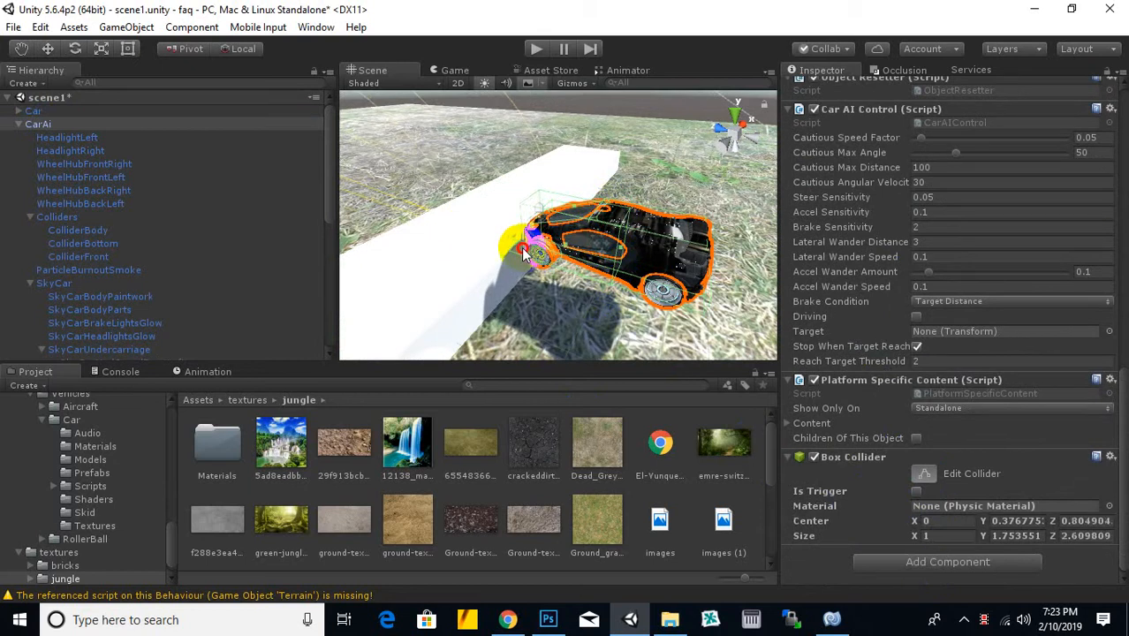
pyautogui.moveTo(633, 255); pyautogui.dragTo(694, 281)
pyautogui.scroll(-4, 693, 281)
pyautogui.keyDown('alt'); pyautogui.moveTo(616, 302); pyautogui.dragTo(719, 238); pyautogui.keyUp('alt')
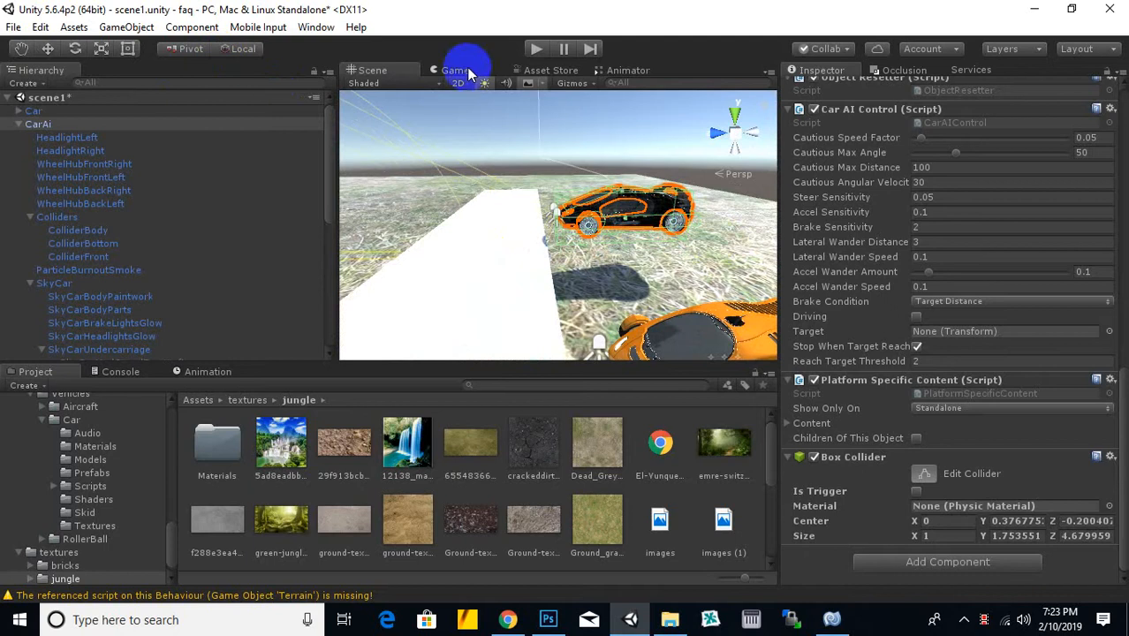
# Step: Play-test the scene with CarAi's enlarged box collider and stop the test
pyautogui.click(536, 51)
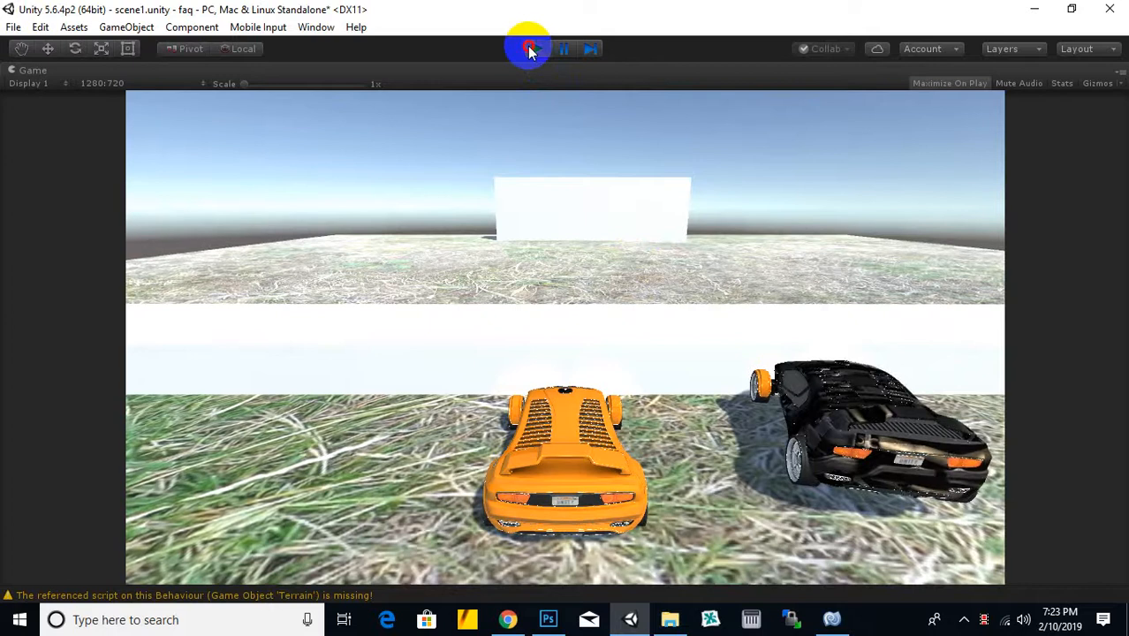
pyautogui.click(530, 49)
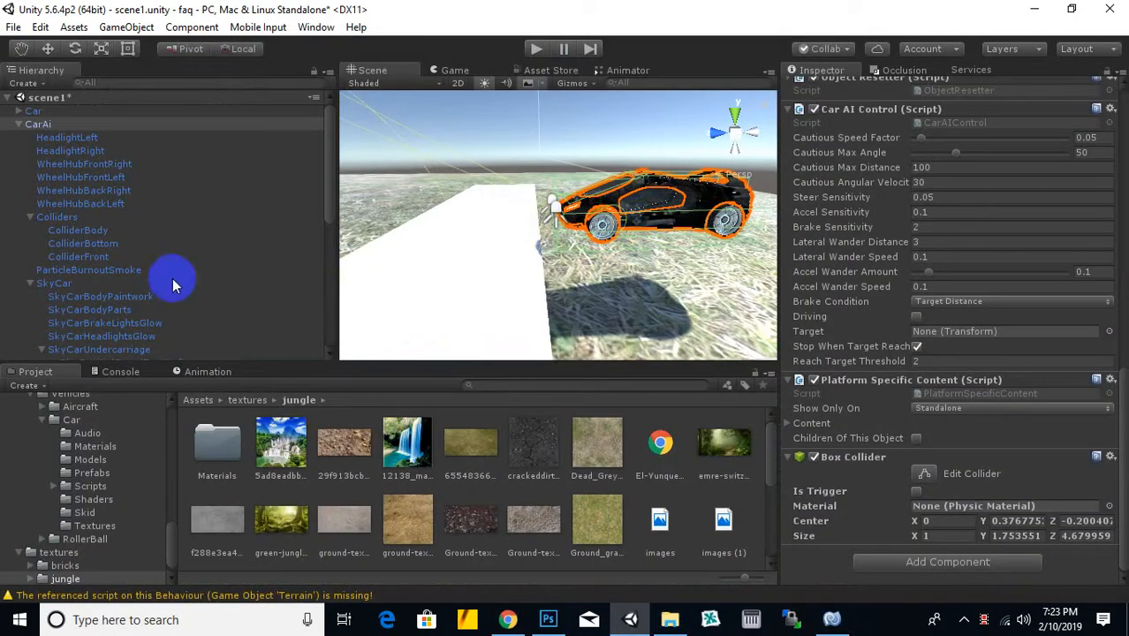
pyautogui.press('f')
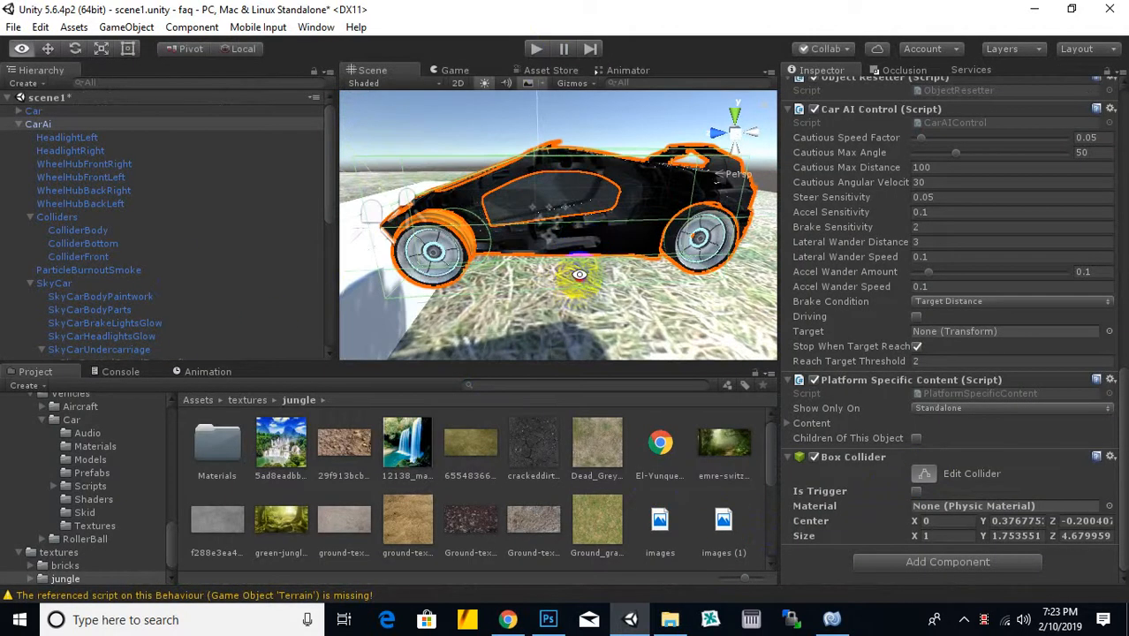
pyautogui.keyDown('alt'); pyautogui.moveTo(574, 277); pyautogui.dragTo(566, 221); pyautogui.keyUp('alt')
pyautogui.moveTo(569, 157); pyautogui.dragTo(570, 141)
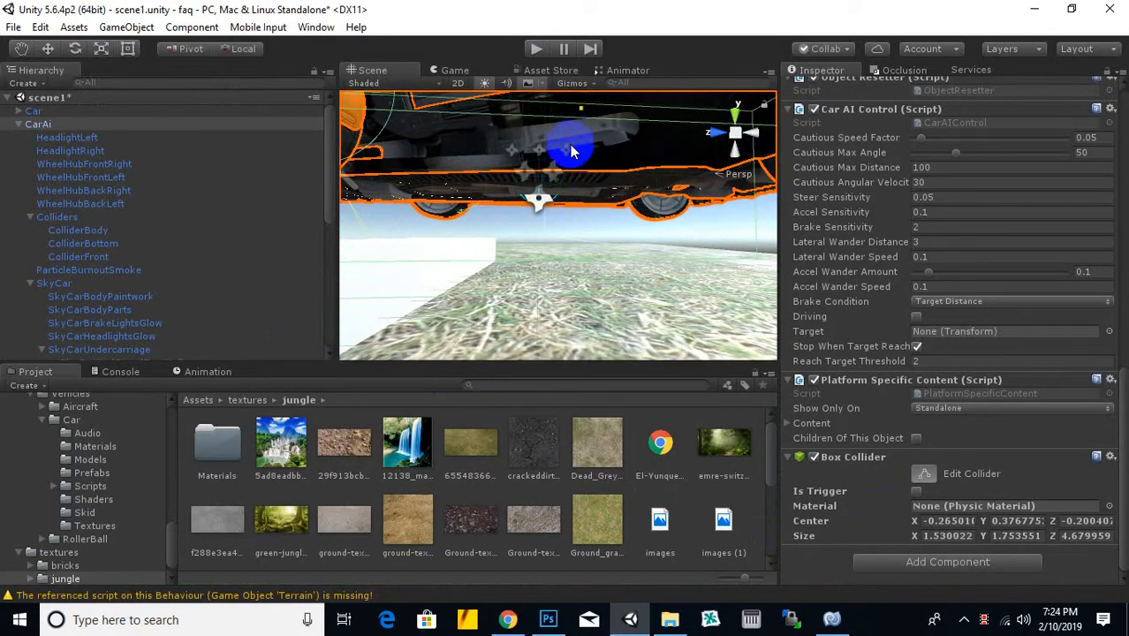
pyautogui.scroll(-10, 572, 195)
pyautogui.hotkey('ctrl', 'z')
pyautogui.moveTo(572, 195); pyautogui.dragTo(579, 292, button='middle')
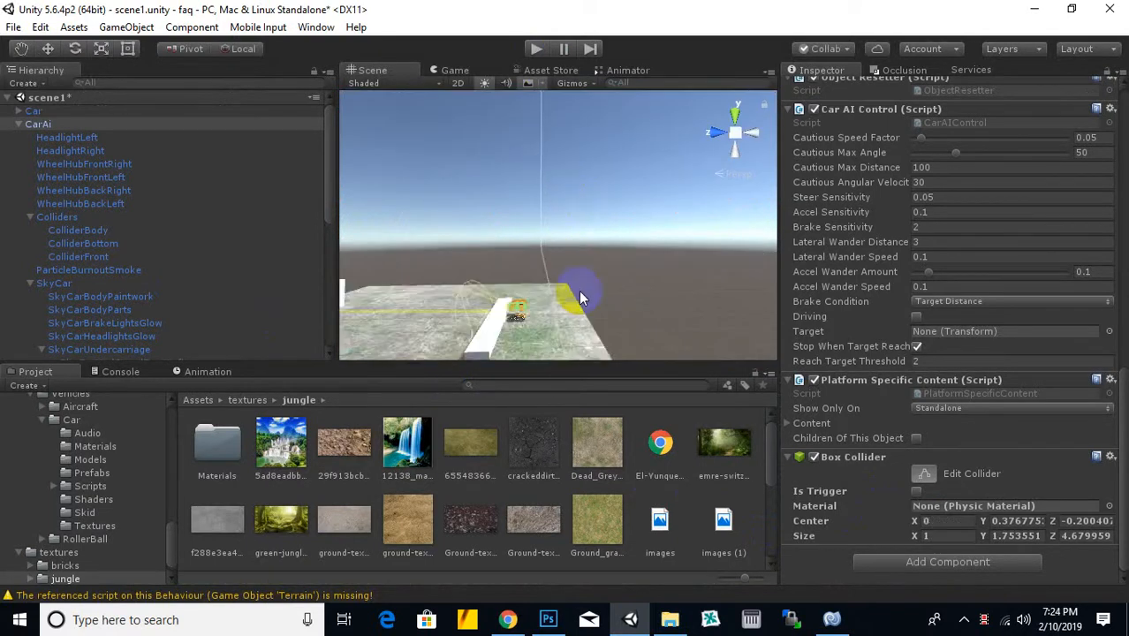
# Step: Shrink CarAi's box collider in width and height, to about Size X 0.62 and Y 0.43, raising its center to about Y 1.04
pyautogui.press('f')
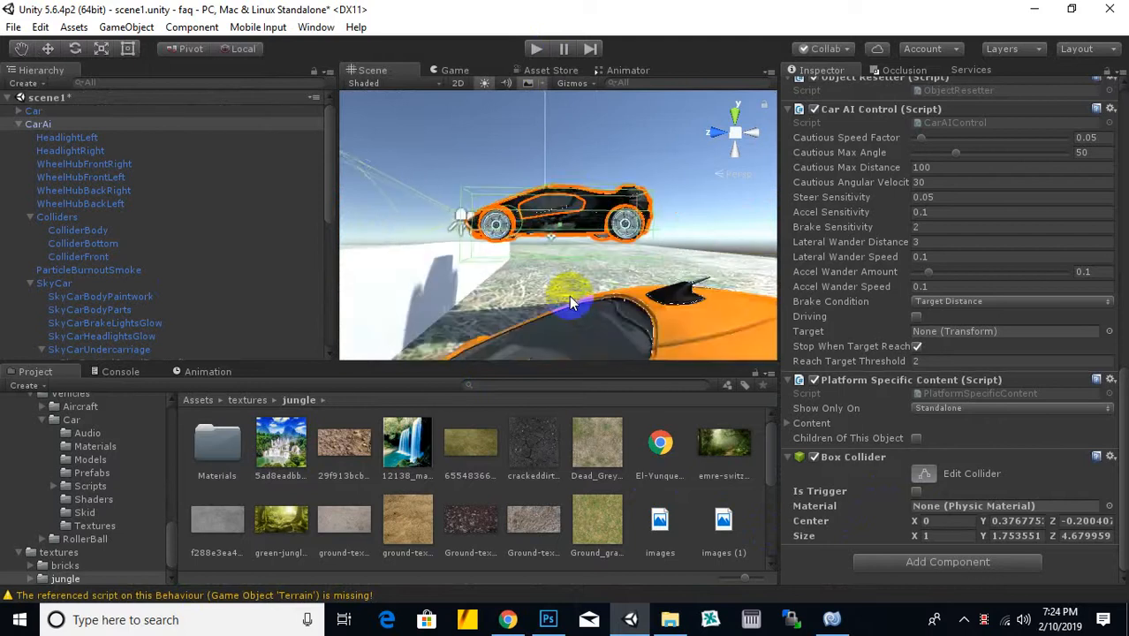
pyautogui.scroll(10, 569, 295)
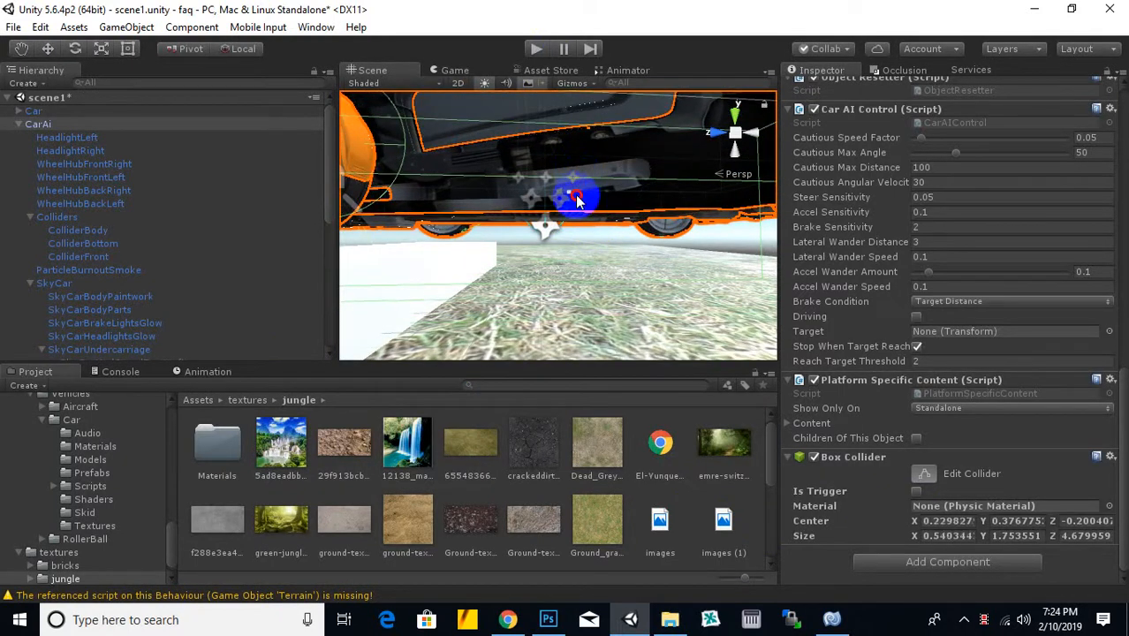
pyautogui.scroll(-3, 572, 296)
pyautogui.moveTo(572, 296); pyautogui.dragTo(575, 257, button='middle')
pyautogui.keyDown('alt'); pyautogui.moveTo(575, 257); pyautogui.dragTo(621, 400); pyautogui.keyUp('alt')
pyautogui.moveTo(556, 222); pyautogui.dragTo(569, 155)
# Step: Play-test the scene and examine the console's error entries, including the one for GameOverScript
pyautogui.click(536, 49)
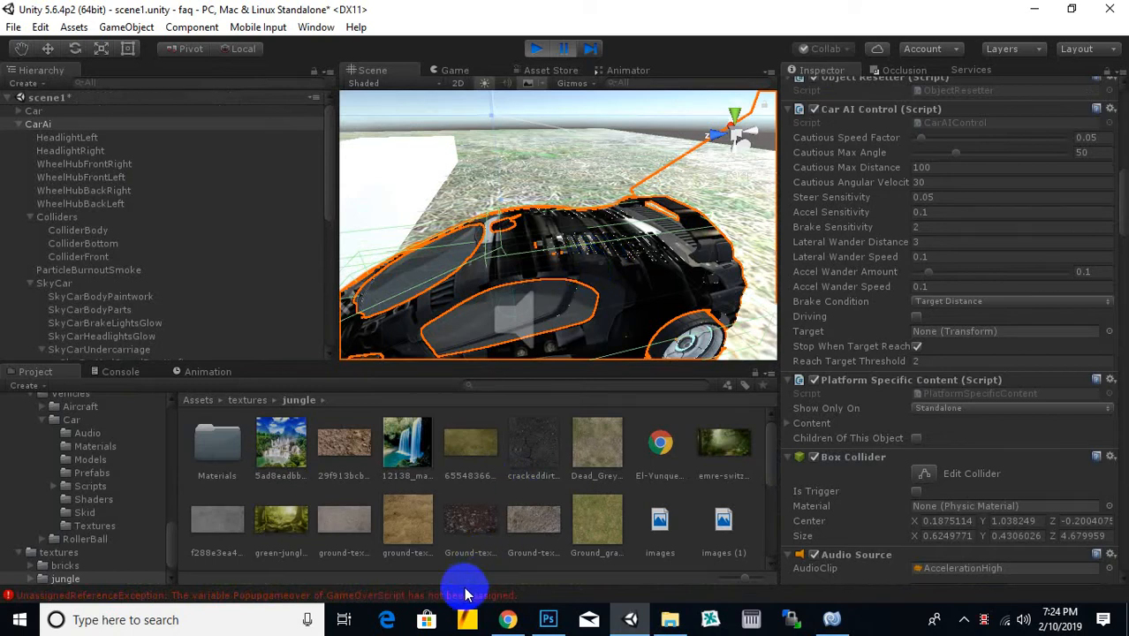
pyautogui.click(465, 594)
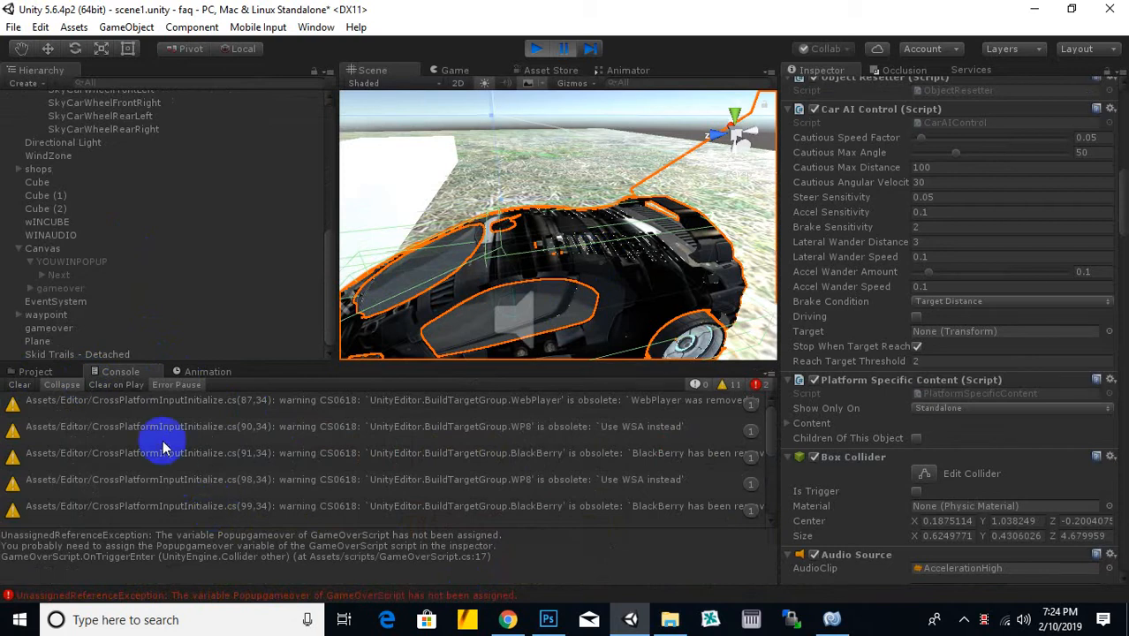
pyautogui.click(215, 589)
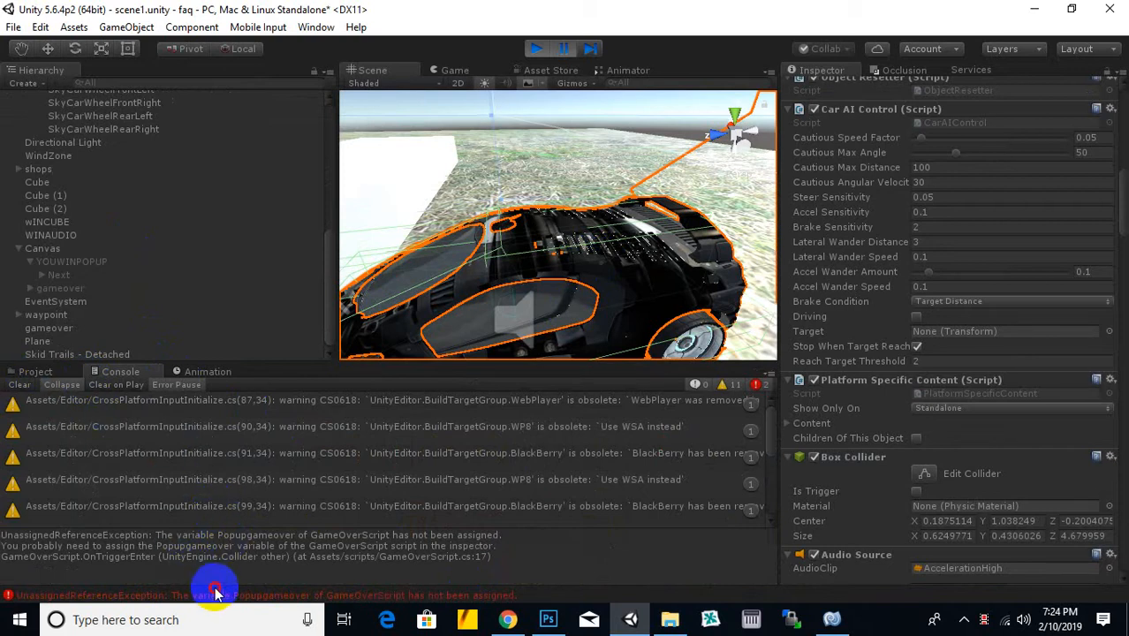
pyautogui.click(320, 510)
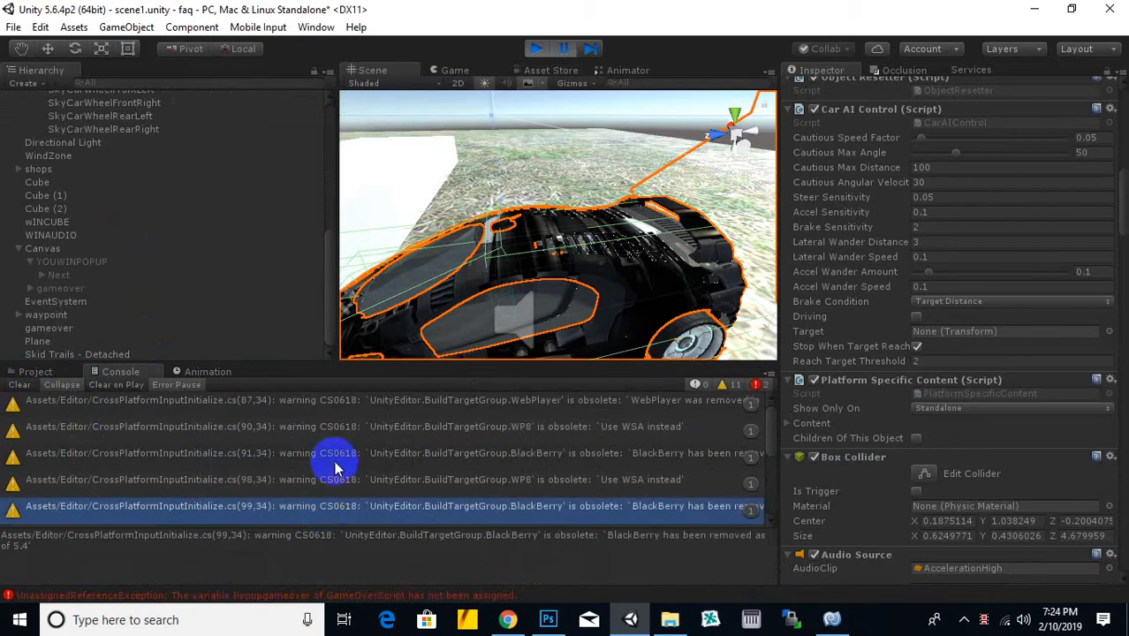
pyautogui.scroll(-2, 353, 481)
pyautogui.scroll(-3, 358, 477)
pyautogui.click(152, 437)
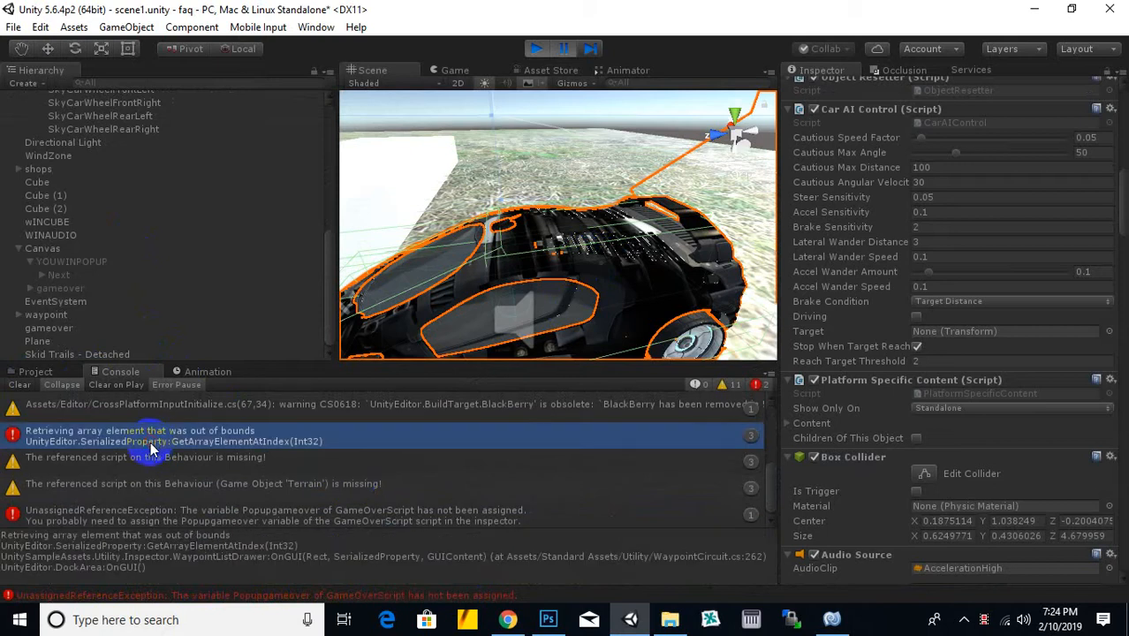
pyautogui.click(157, 514)
# Step: Stop the play test and assign the Canvas's gameover popup to Popupgameover in the gameover cube's Game Over Script
pyautogui.click(76, 328)
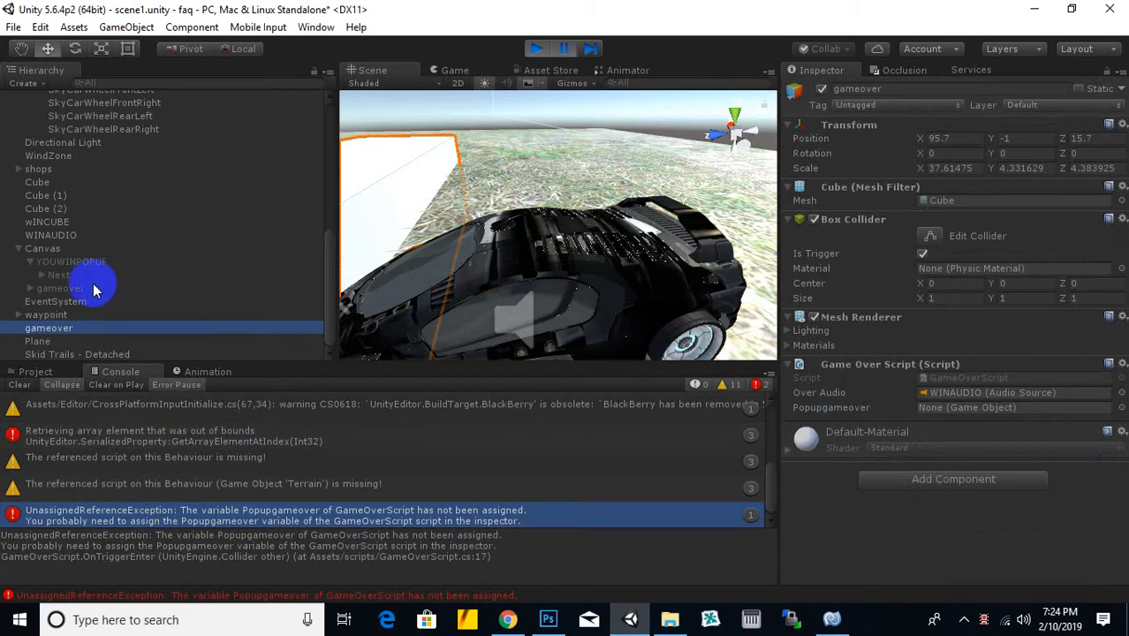
pyautogui.moveTo(73, 294); pyautogui.dragTo(936, 413)
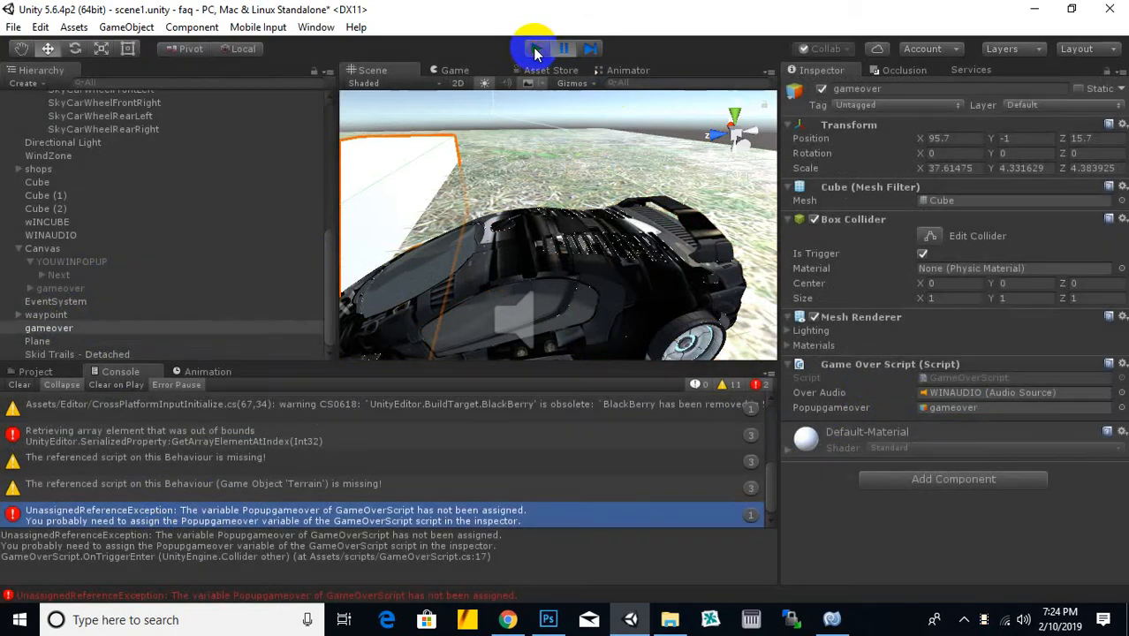
pyautogui.click(536, 51)
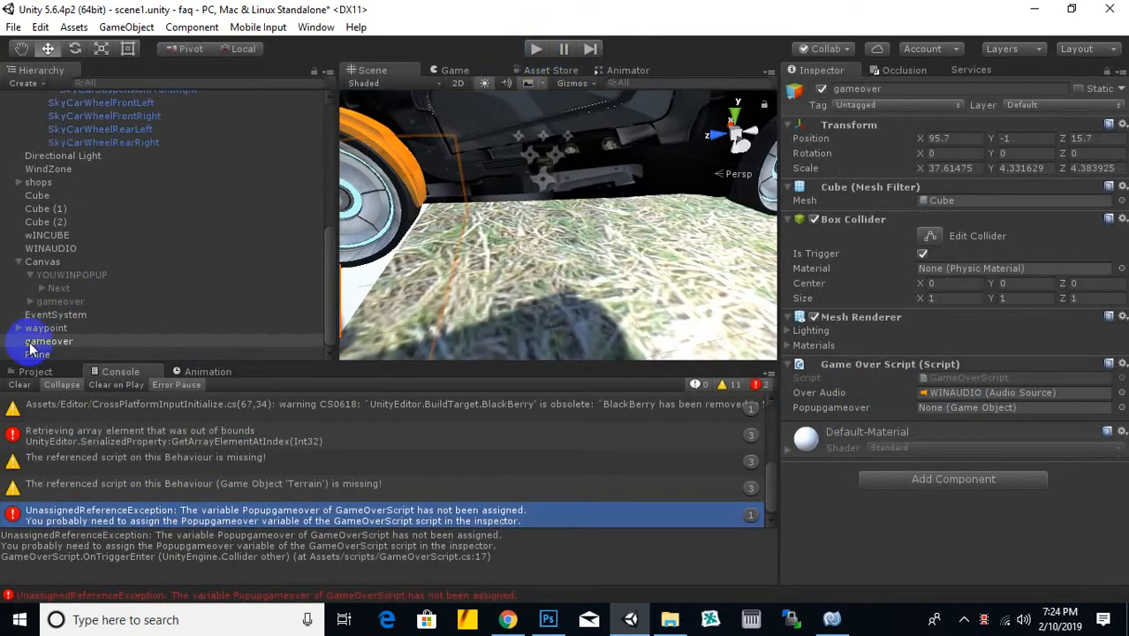
pyautogui.moveTo(60, 304); pyautogui.dragTo(935, 408)
# Step: Play-test the scene, restart the game from the Game Over popup, and stop the test
pyautogui.click(535, 48)
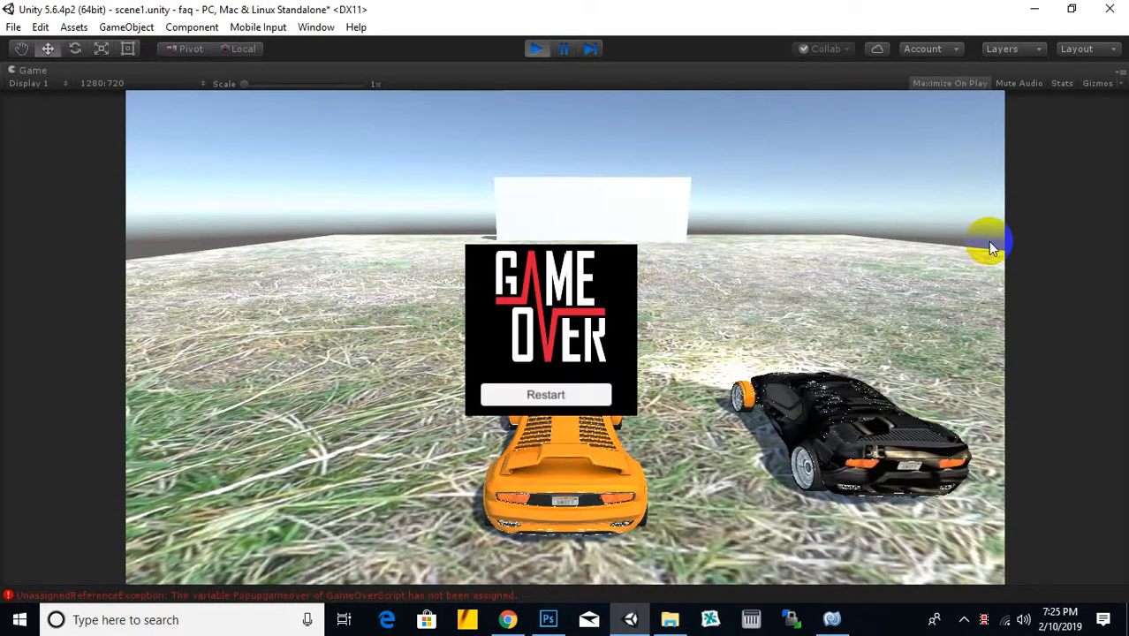
pyautogui.click(574, 399)
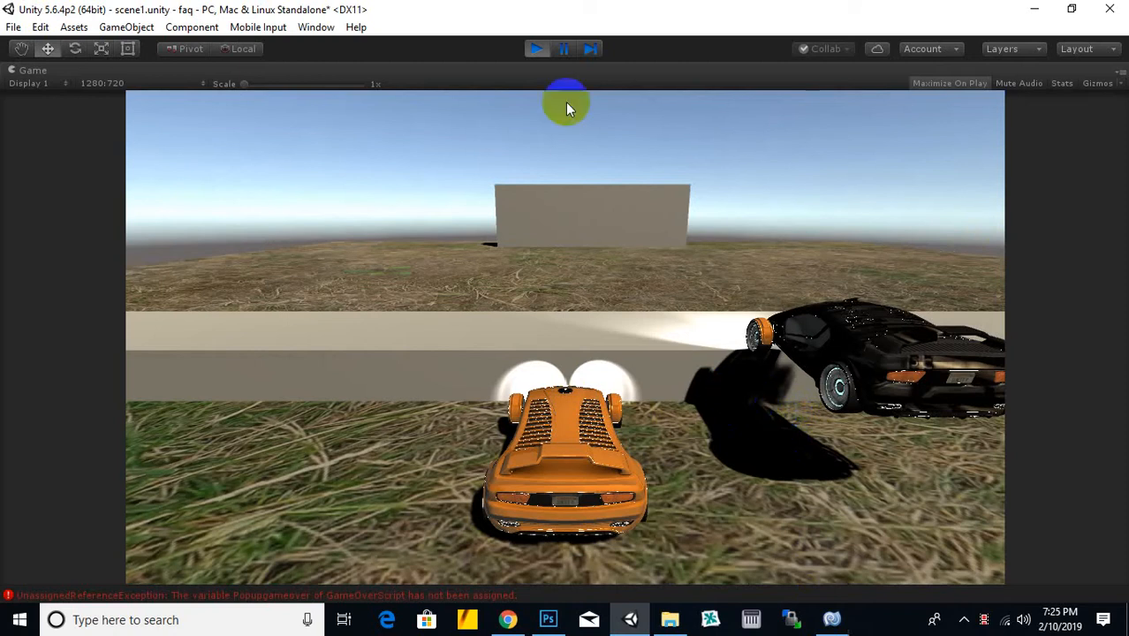
pyautogui.click(541, 53)
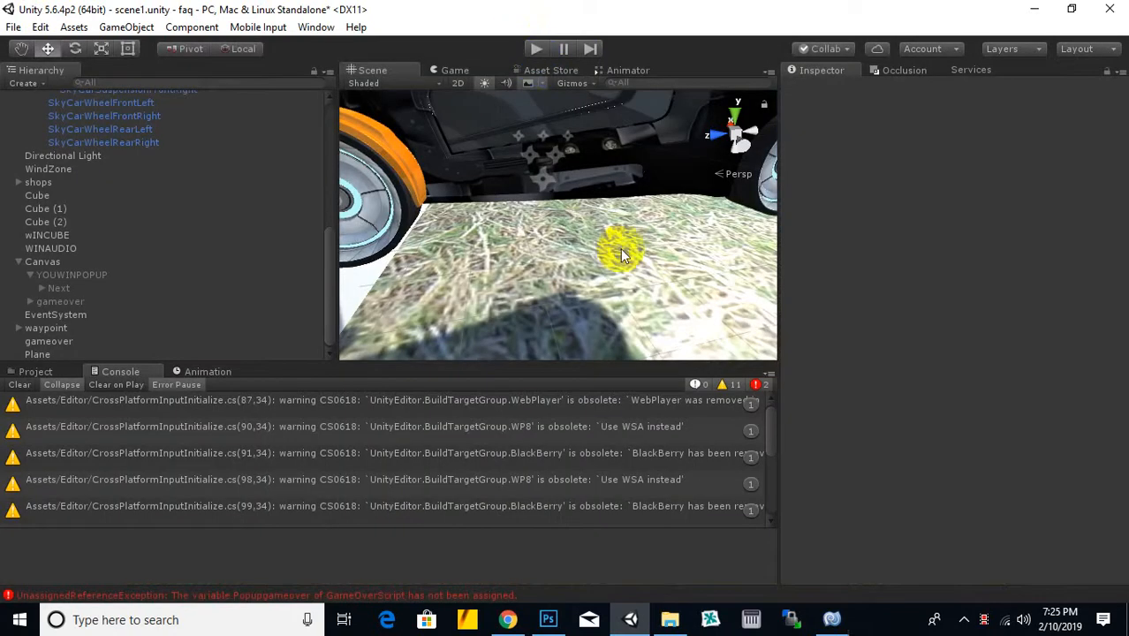
pyautogui.scroll(-5, 675, 325)
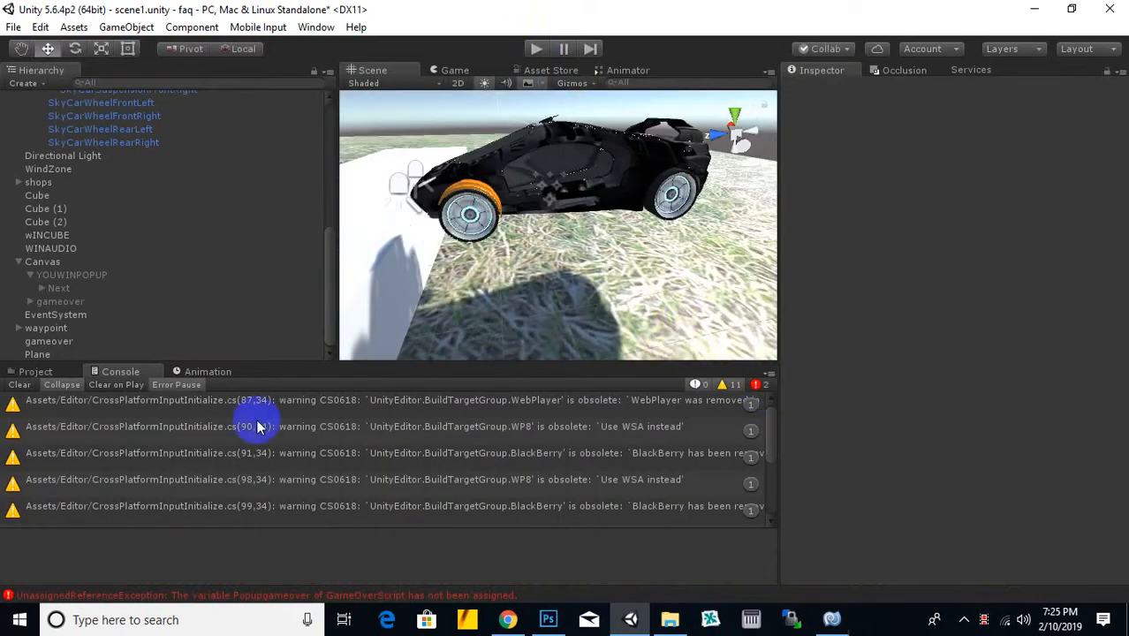
pyautogui.click(34, 374)
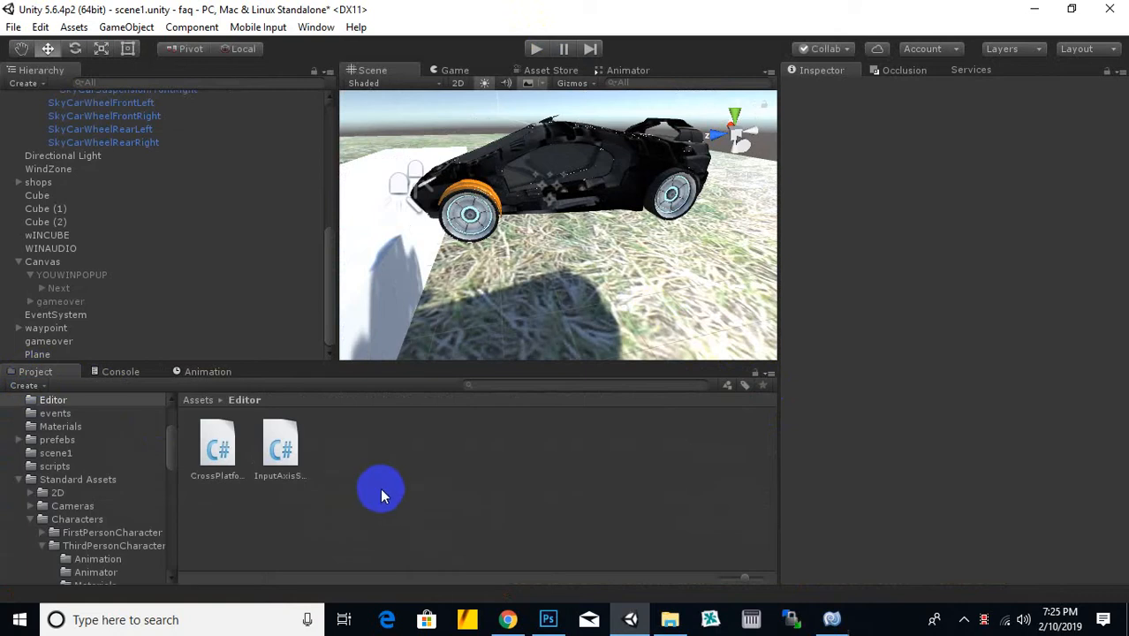
pyautogui.scroll(-3, 549, 272)
pyautogui.moveTo(550, 272); pyautogui.dragTo(582, 283, button='middle')
pyautogui.scroll(-3, 587, 335)
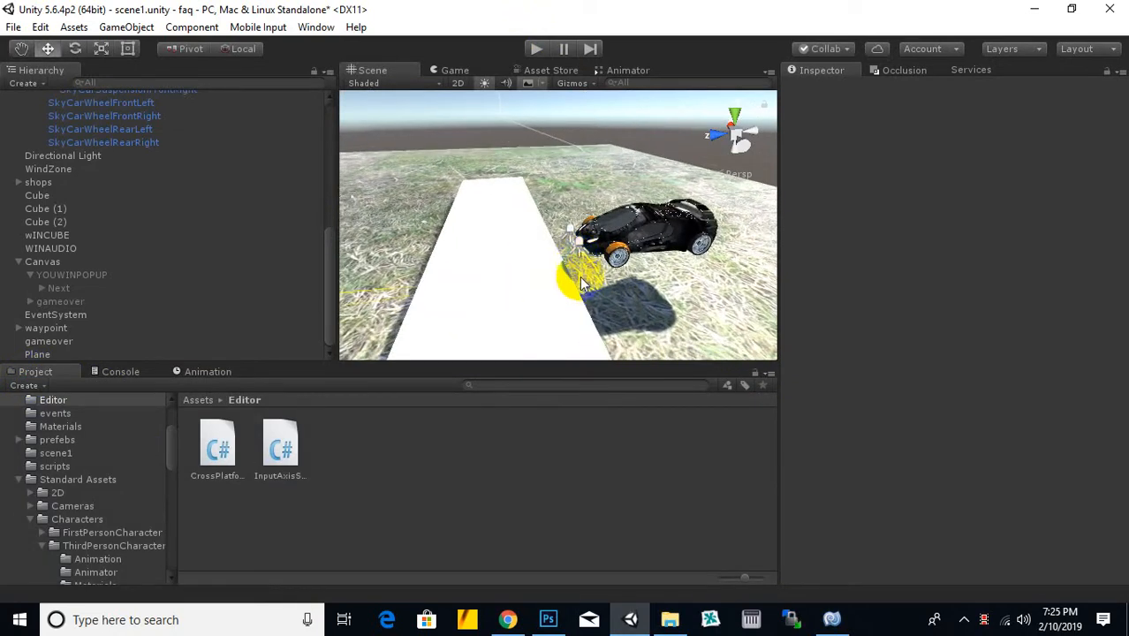
pyautogui.scroll(-2, 545, 244)
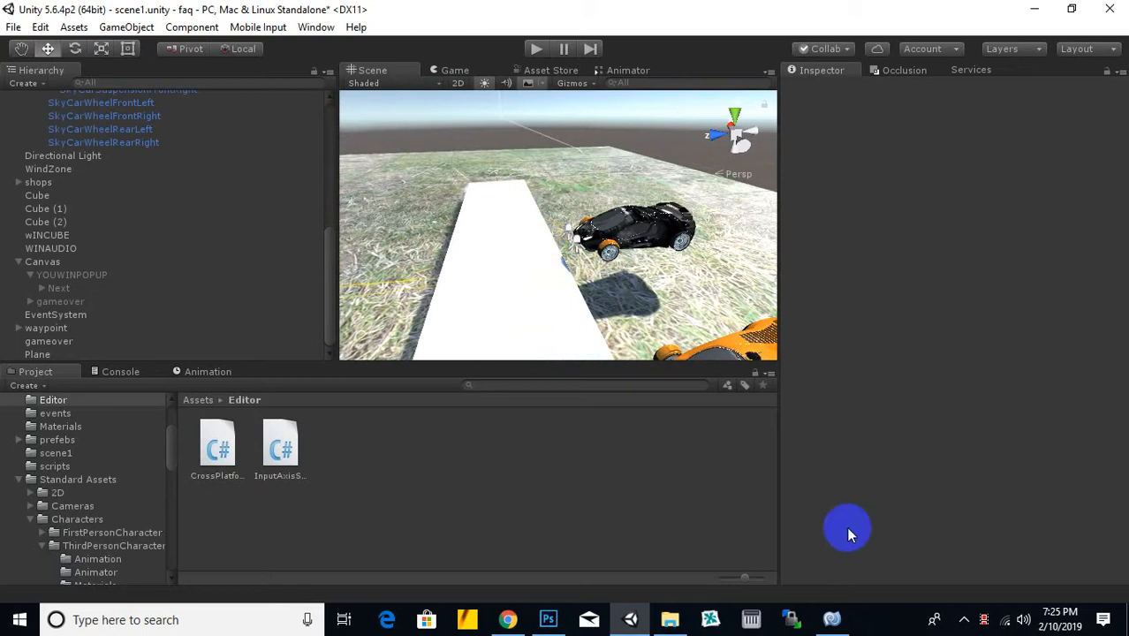
# Step: Switch to the code editor window with the Assembly-CSharp project
pyautogui.click(834, 608)
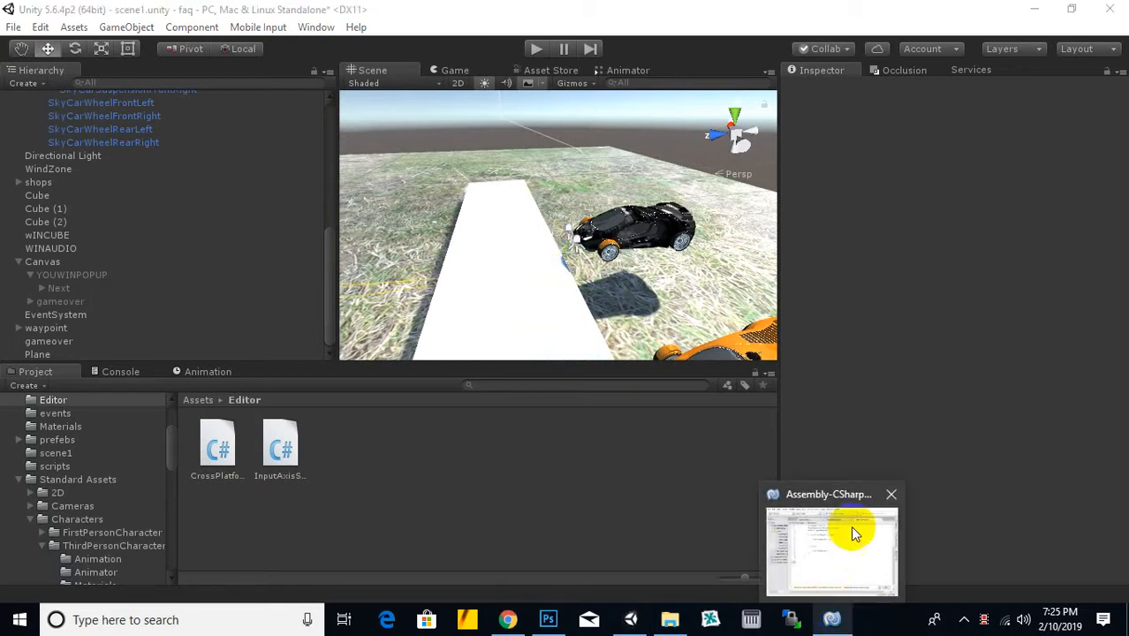